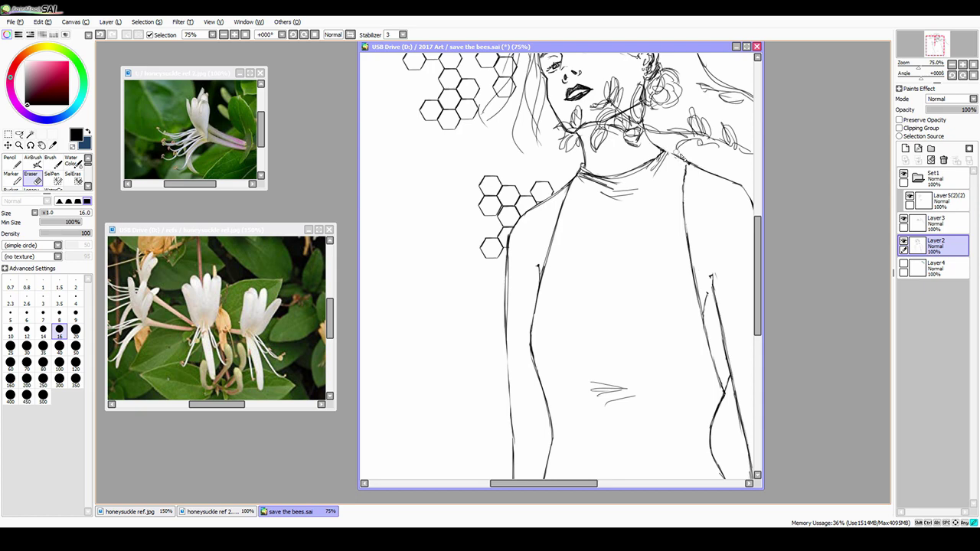
Step: Erase the overlapping construction strokes at both ends of the turtleneck collar on Layer2
left_click_drag(700, 167, 670, 157)
mouse_move(593, 195)
left_mouse_down()
mouse_move(613, 178)
mouse_move(584, 184)
left_mouse_up()
key("n")
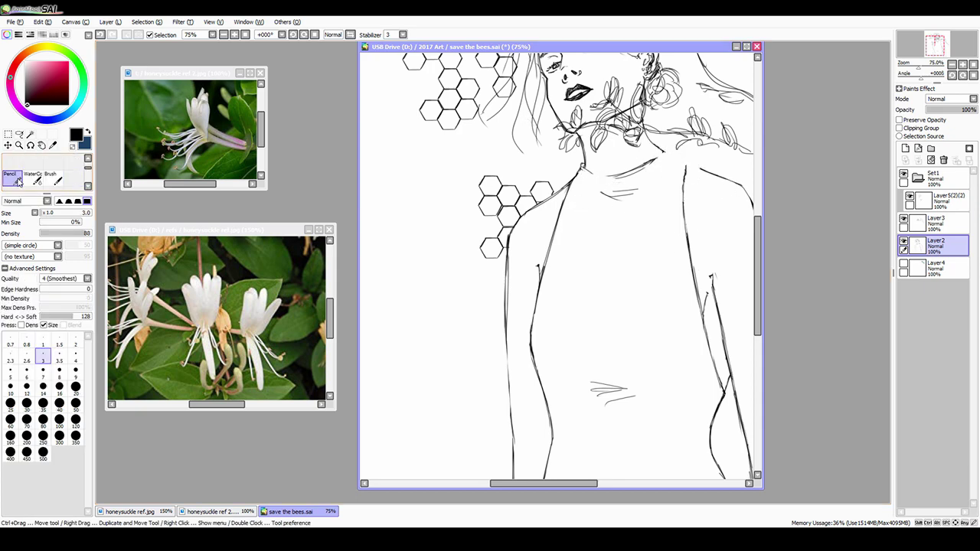
Step: Sketch short fabric folds below the collar and near the right shoulder seam with the size 3 Pencil, undoing unsatisfactory strokes
scroll(663, 162, "up", 3)
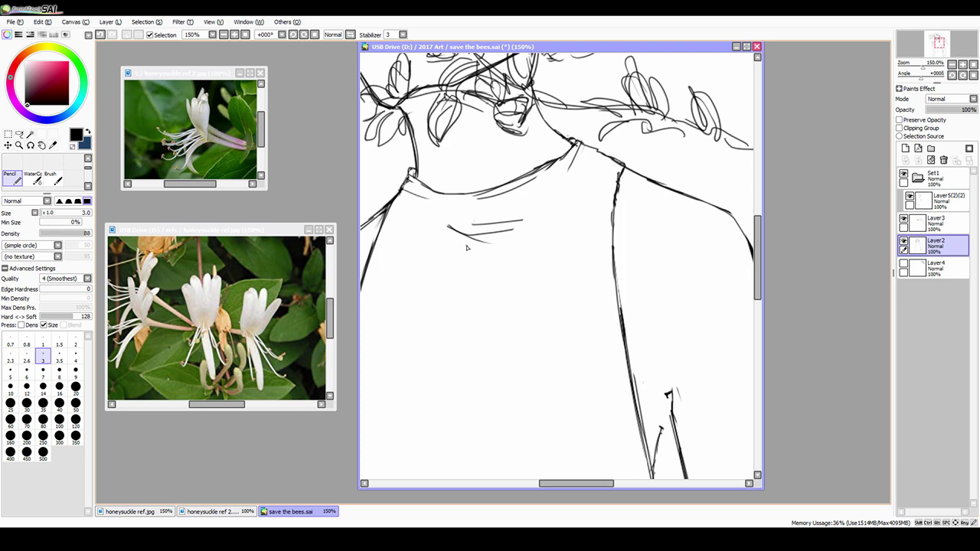
key("ctrl+z")
key("ctrl+z")
key("ctrl+z")
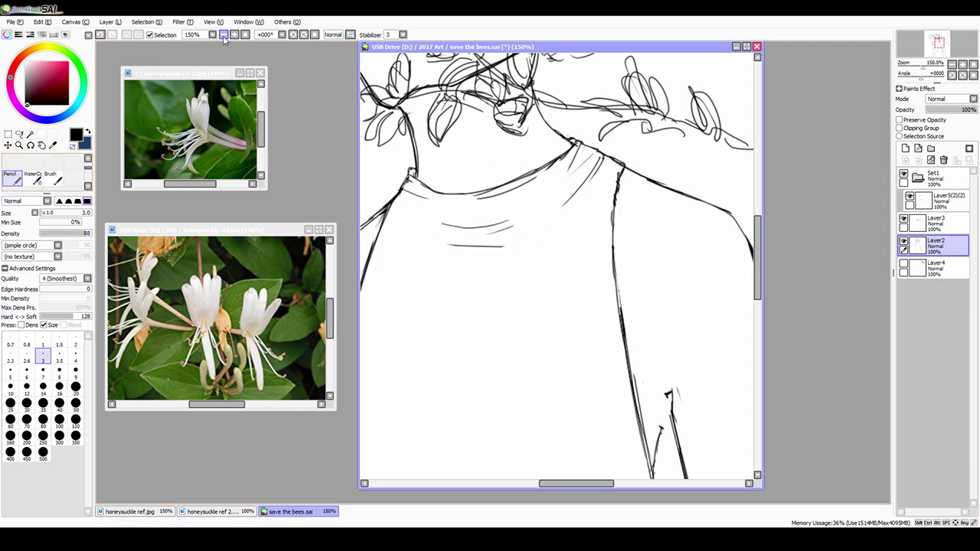
left_click(223, 34)
left_click(234, 34)
key("ctrl+minus")
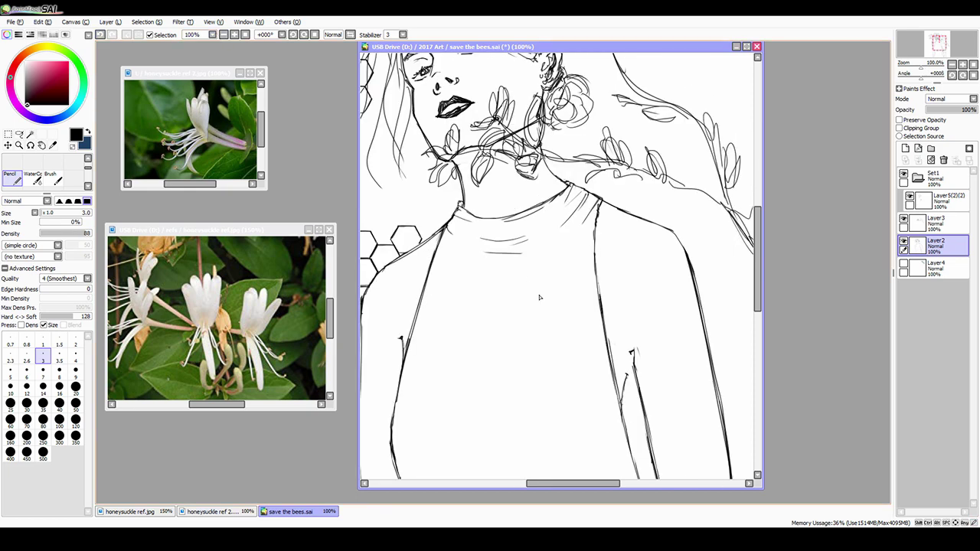
Step: Sketch curved fabric creases across the stomach and at the right side of the waist with the Pencil
key("Down")
key("Down")
key("Down")
left_click(88, 187)
key("n")
left_click_drag(639, 414, 588, 426)
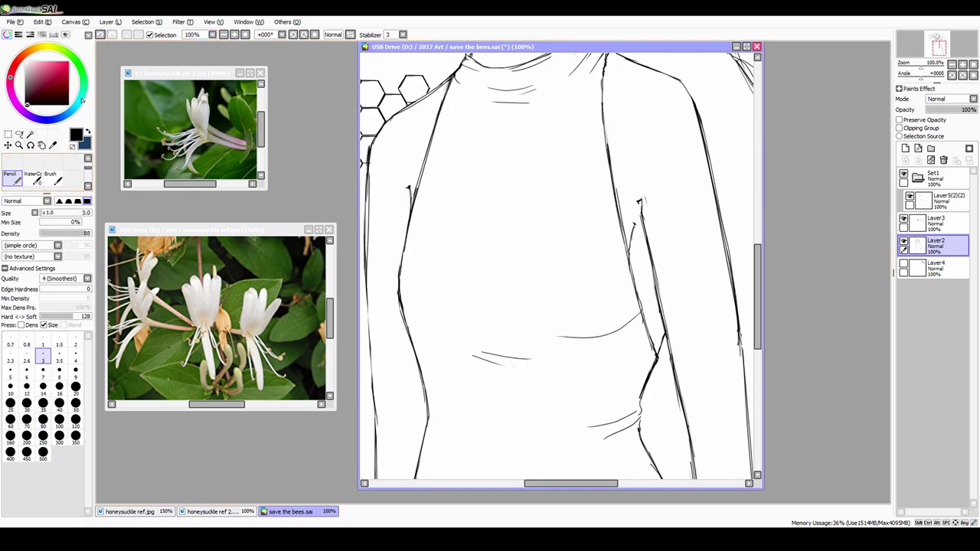
Step: Clean up the line near the left underarm and pencil creases at the left waist and both hips
key("e")
mouse_move(417, 170)
left_mouse_down()
mouse_move(420, 216)
mouse_move(421, 207)
left_mouse_up()
key("n")
scroll(559, 260, "up", 3)
key("ctrl+minus")
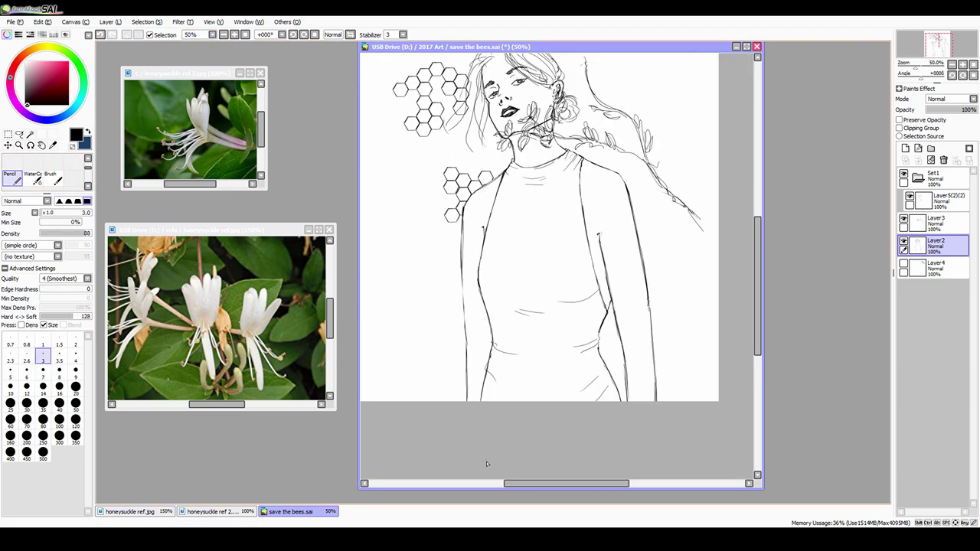
Step: Redraw the right hip contour with a cleaner line and rework the creases beside it
key("ctrl+plus")
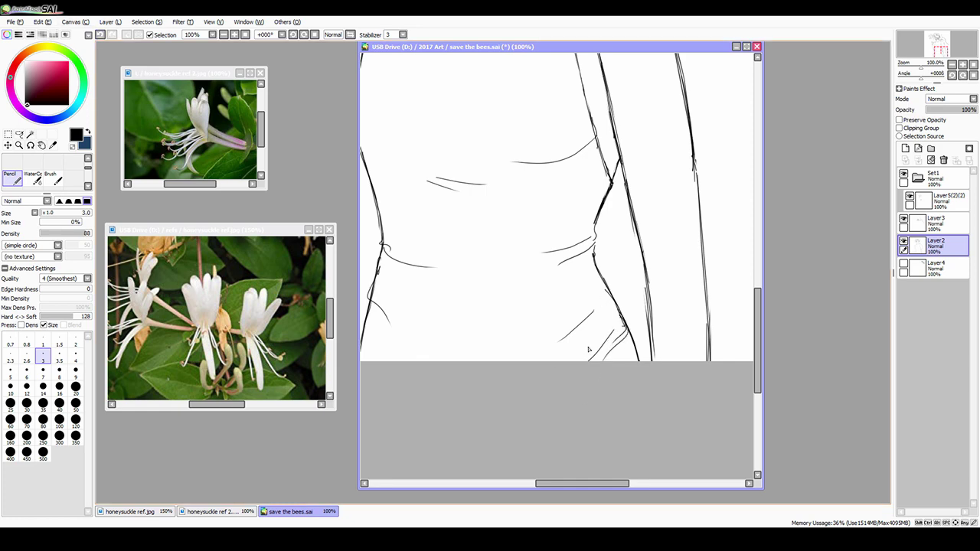
left_click(87, 186)
key("n")
left_click_drag(600, 275, 629, 360)
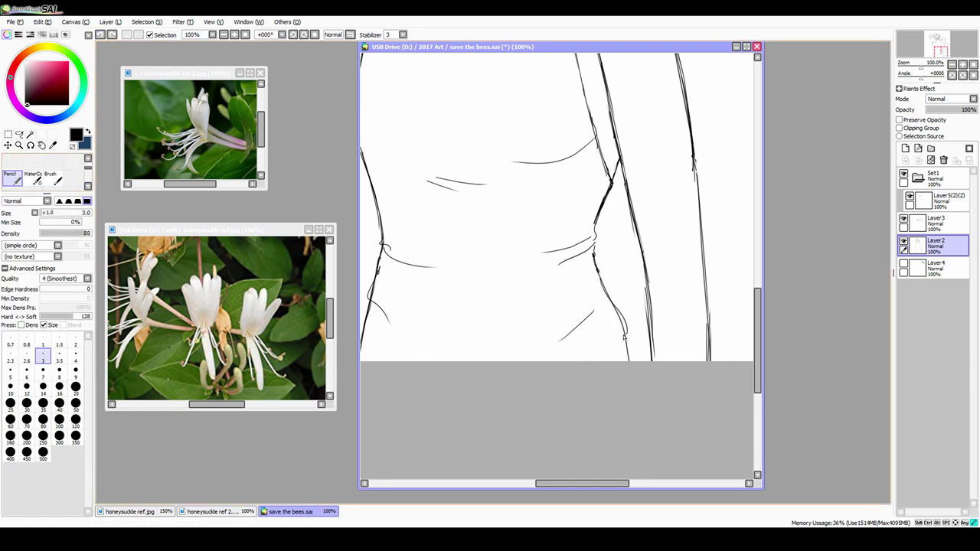
key("ctrl+minus")
left_click(227, 38)
key("e")
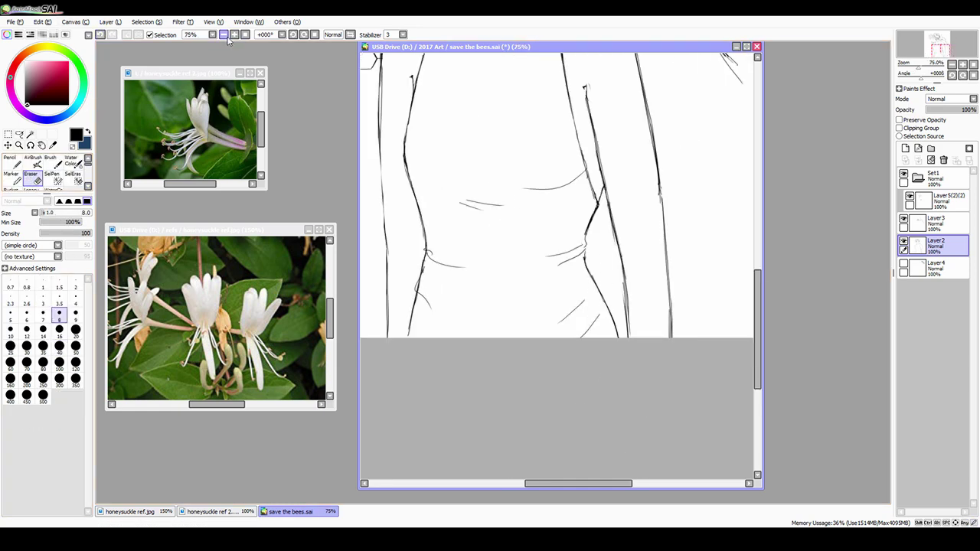
Step: Refine the left waist and hip contour, tidying the fold where the fabric bunches at the hip
left_click(225, 36)
key("n")
key("ctrl+plus")
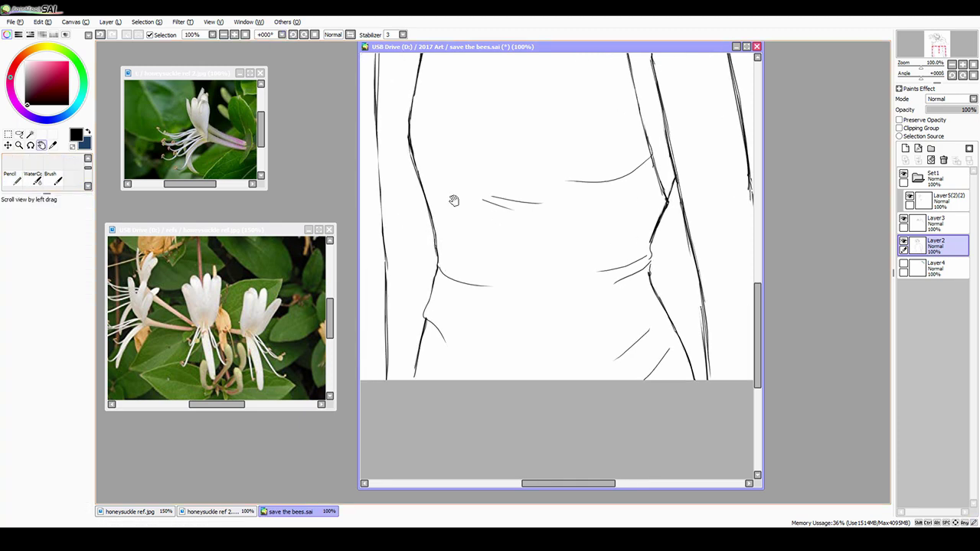
key("ctrl+plus")
scroll(435, 166, "left", 3)
key("e")
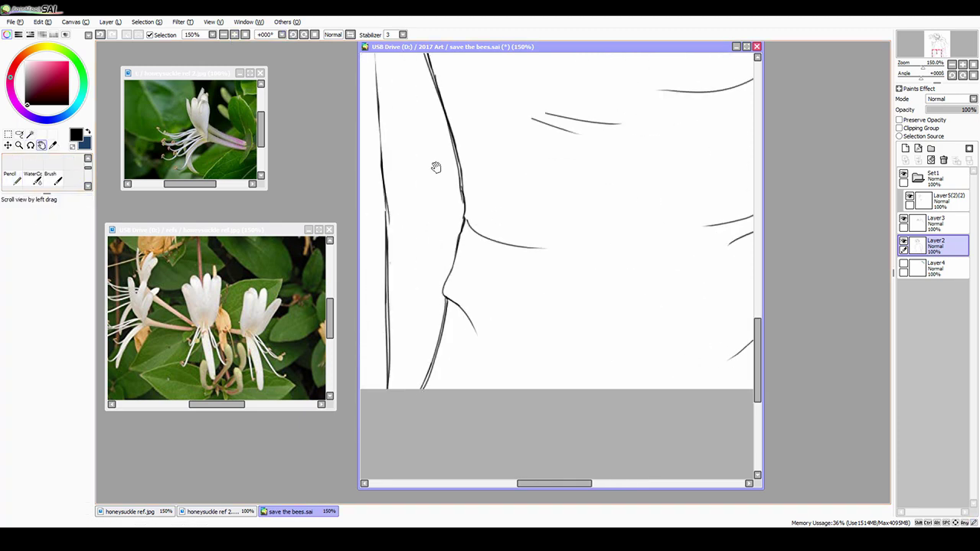
Step: Add a short curved crease above the existing stomach folds
key("ctrl+minus")
key("ctrl+minus")
key("n")
scroll(559, 264, "right", 2)
scroll(559, 265, "up", 1)
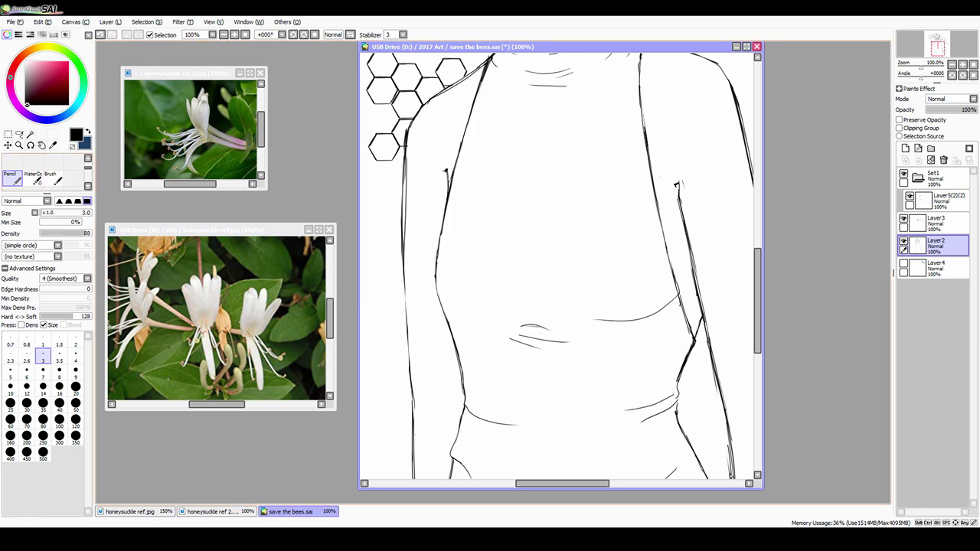
Step: Draw a curved fold below the right underarm and adjust it as a transformed selection
key("ctrl+plus")
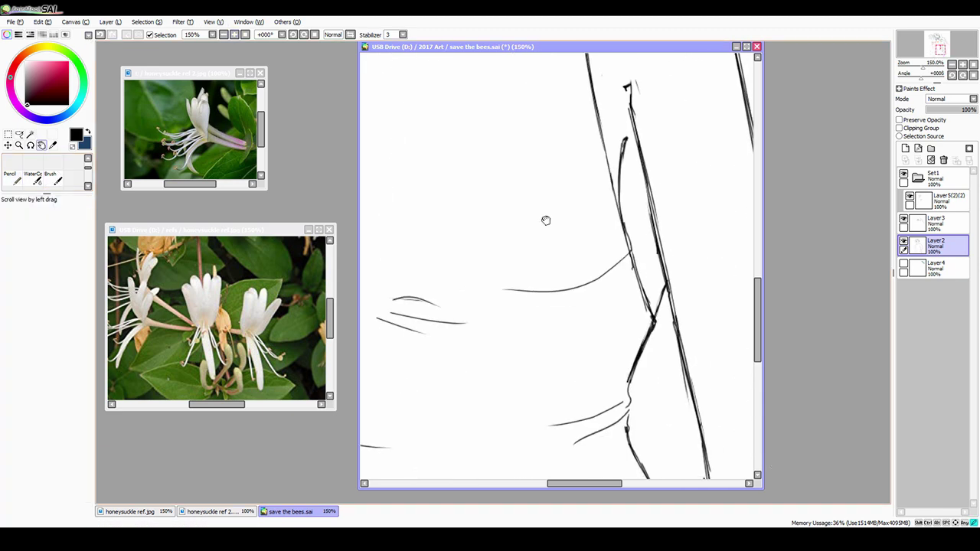
key("ctrl+minus")
scroll(544, 219, "right", 2)
key("ctrl+t")
key("Return")
key("e")
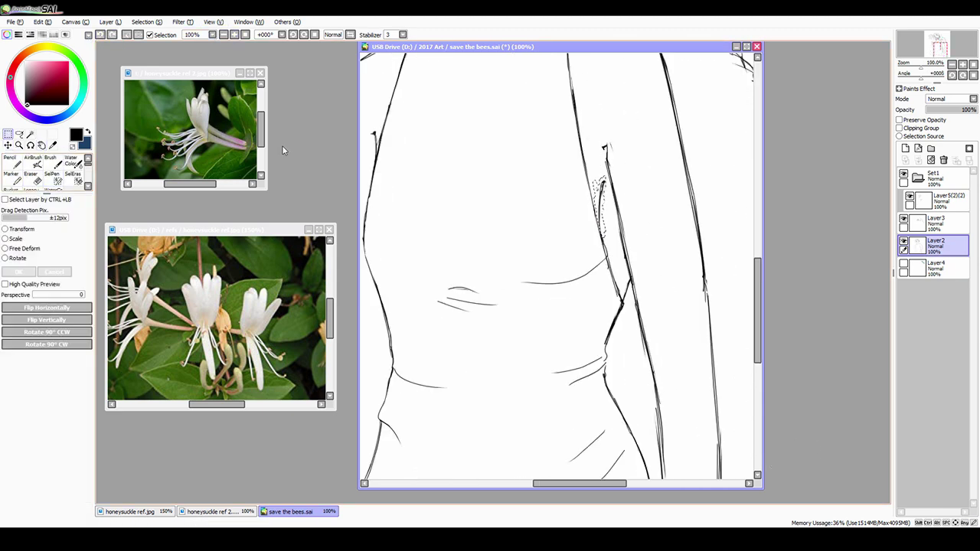
Step: Rework the lines where the torso's right side meets the arm, trimming the end of the curved crease
key("ctrl+plus")
key("n")
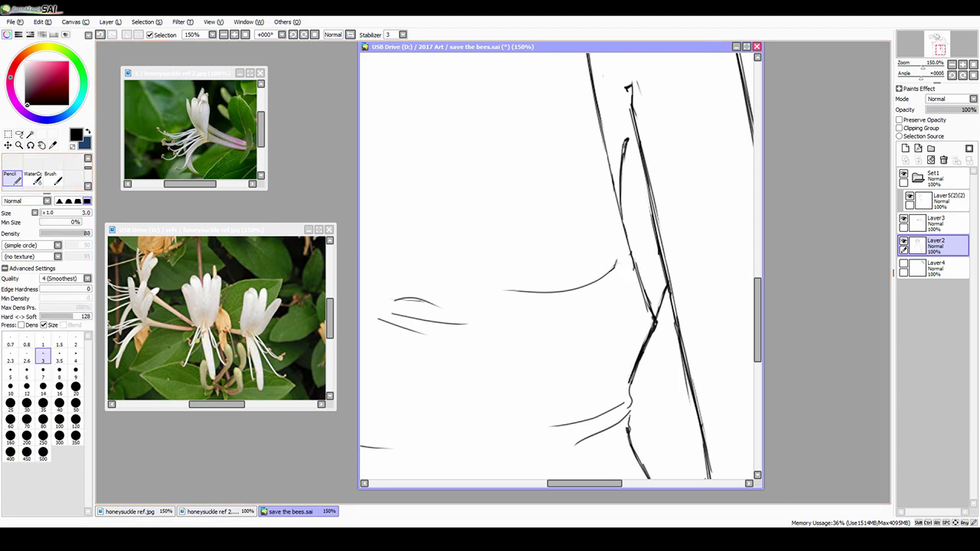
left_click_drag(619, 227, 483, 300)
key("ctrl+z")
key("e")
key("ctrl+minus")
key("ctrl+minus")
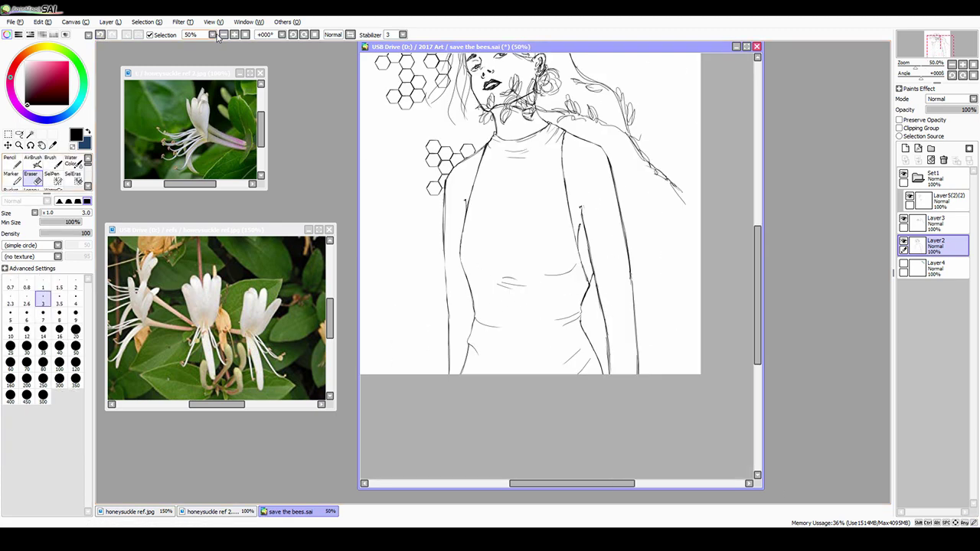
Step: Sketch V-shaped and curved fabric folds across the middle of the chest
key("n")
key("e")
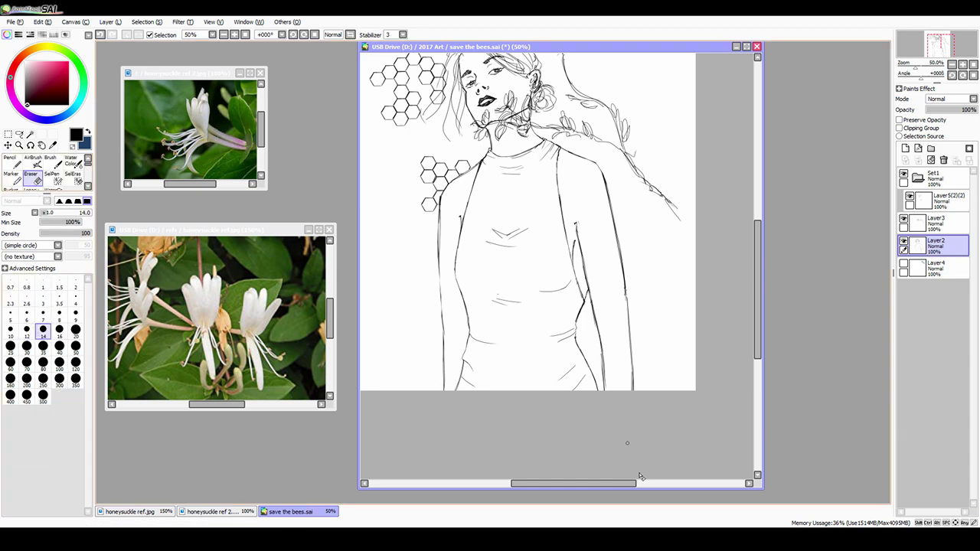
Step: Tidy the right shoulder seam and sleeve lines with a smaller Eraser, and pencil another crease at the left hip
key("ctrl+plus")
key("ctrl+plus")
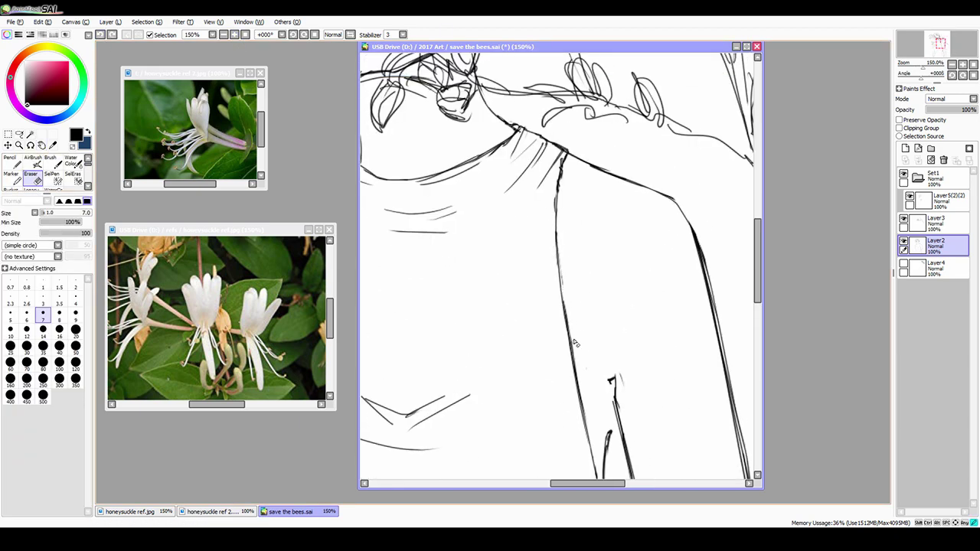
key("bracketleft")
key("bracketleft")
key("bracketleft")
key("bracketleft")
key("bracketleft")
key("bracketleft")
key("bracketleft")
key("bracketleft")
key("bracketleft")
key("bracketleft")
key("bracketleft")
key("ctrl+minus")
key("ctrl+minus")
key("ctrl+plus")
key("n")
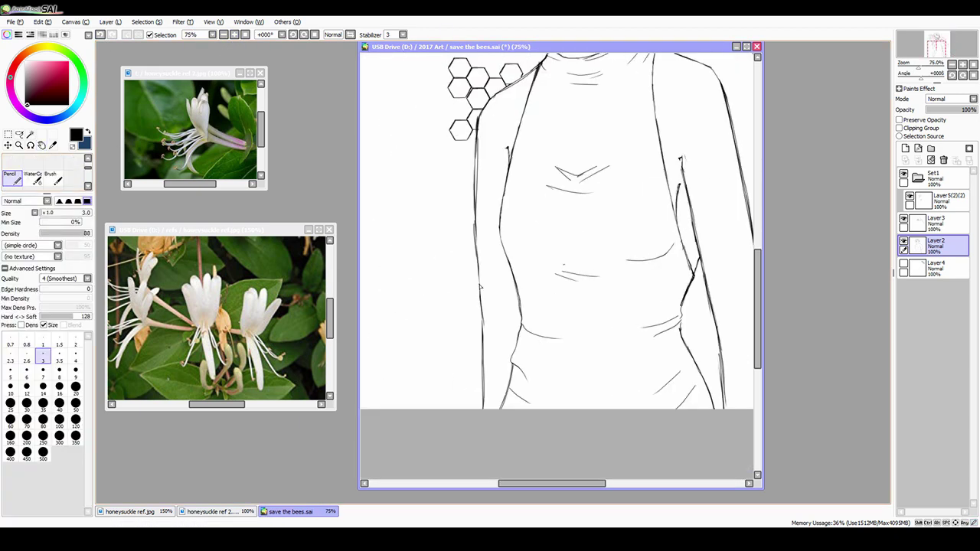
Step: Create a new layer in Set1 and pencil honey drips running down from the cells of the upper honeycomb
scroll(407, 355, "up", 6)
key("ctrl+plus")
key("ctrl+shift+n")
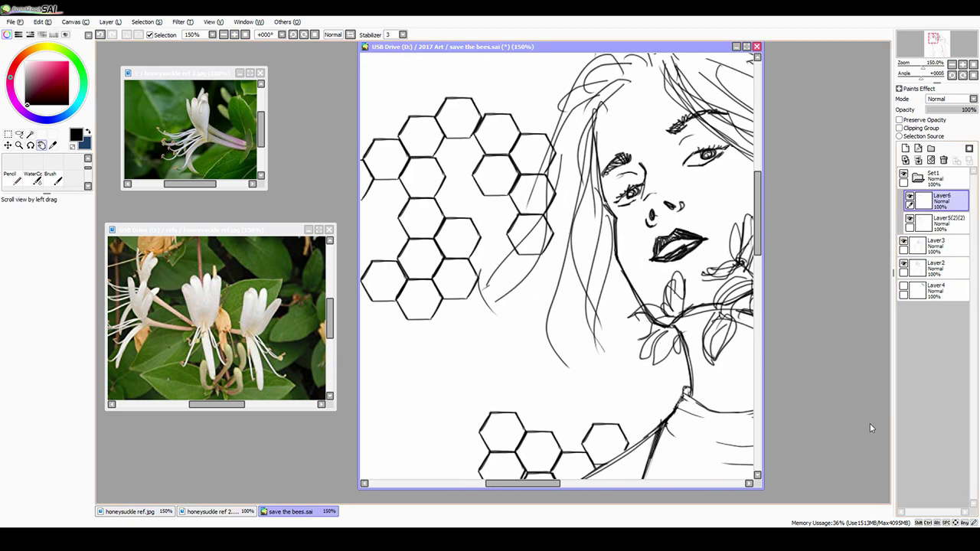
left_click(18, 181)
left_click_drag(477, 295, 475, 383)
mouse_move(463, 119)
left_mouse_down()
mouse_move(497, 126)
mouse_move(471, 230)
left_mouse_up()
left_click_drag(507, 111, 510, 180)
left_click_drag(392, 175, 394, 205)
left_click_drag(406, 174, 409, 238)
left_click_drag(425, 275, 427, 336)
left_click_drag(434, 274, 437, 348)
left_click_drag(499, 193, 513, 196)
mouse_move(510, 197)
left_mouse_down()
mouse_move(522, 222)
mouse_move(499, 237)
left_mouse_up()
key("ctrl+z")
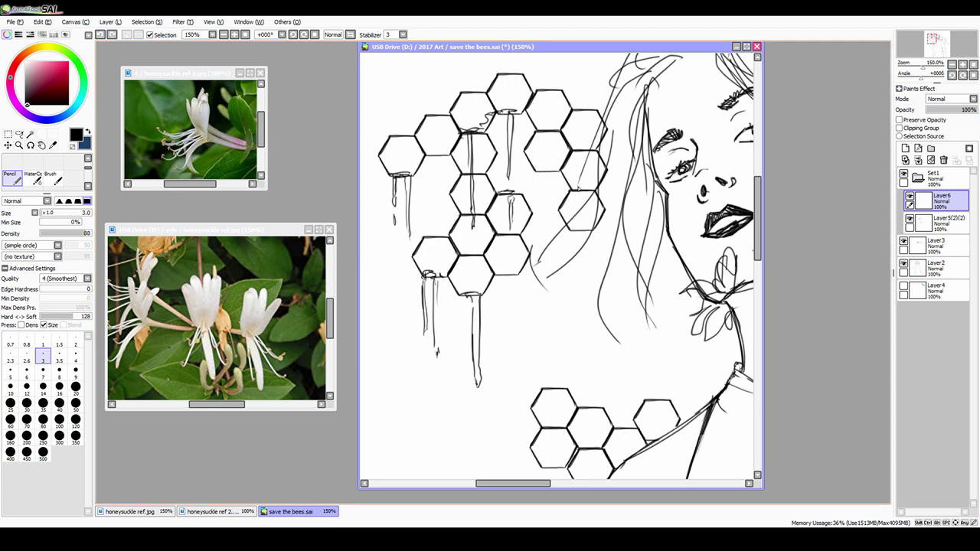
Step: Add a small honey drip inside the lowest right cell of the upper honeycomb
left_click_drag(574, 187, 594, 190)
left_click_drag(586, 196, 588, 224)
scroll(526, 117, "down", 5)
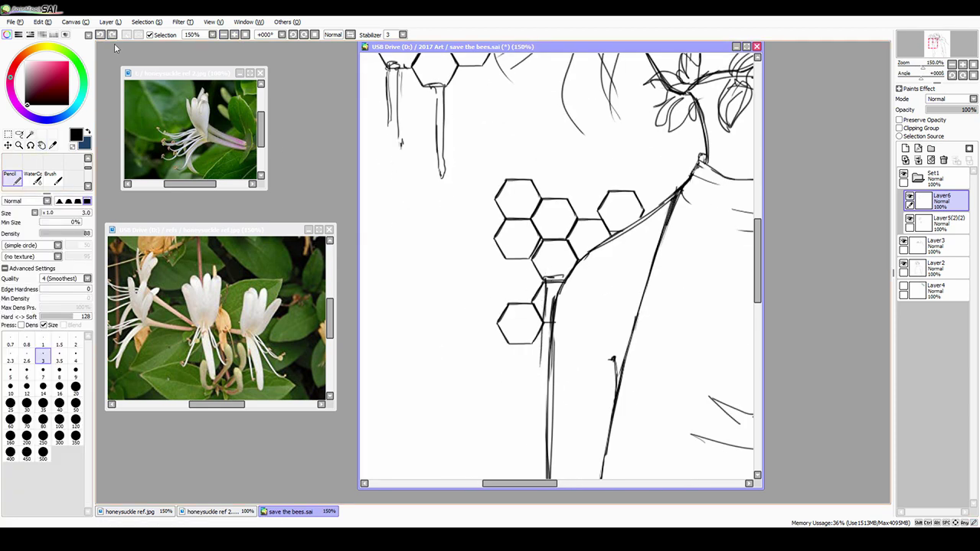
Step: Pencil honey drips on the lower honeycomb cells beside the shoulder, redoing the ones below the bottom cell
left_click_drag(506, 343, 504, 421)
left_click_drag(513, 343, 512, 451)
left_click_drag(504, 259, 531, 257)
left_click_drag(526, 261, 525, 293)
left_click_drag(544, 244, 570, 240)
key("ctrl+z")
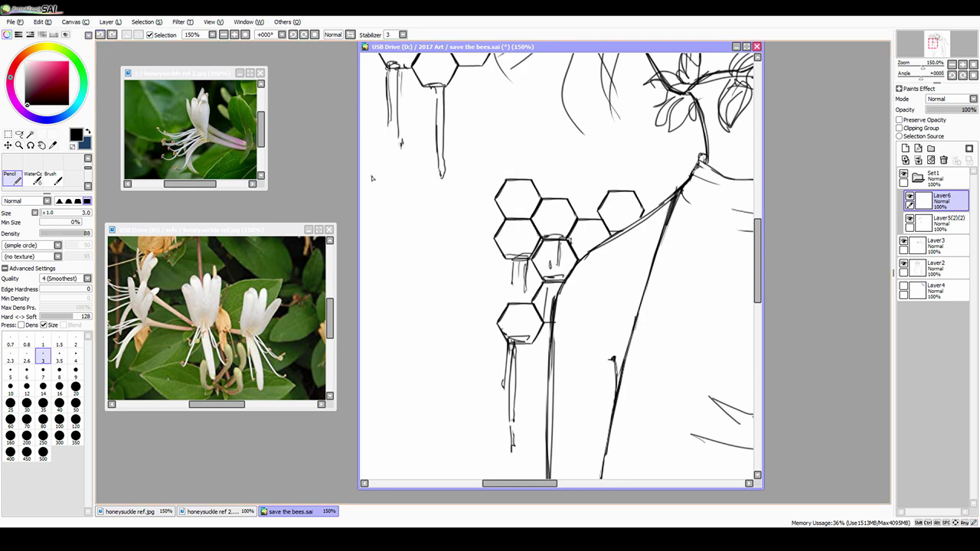
key("ctrl+z")
left_click_drag(511, 351, 513, 390)
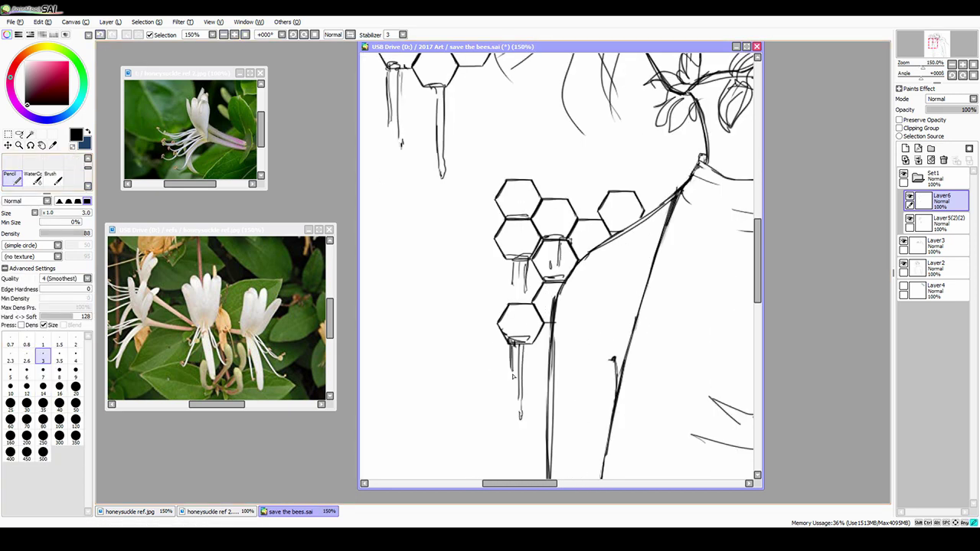
Step: Sketch honeysuckle blossoms at the upper tip of the vine and leafy clusters at its lower end
left_click(234, 35)
left_click(234, 35)
left_click(234, 35)
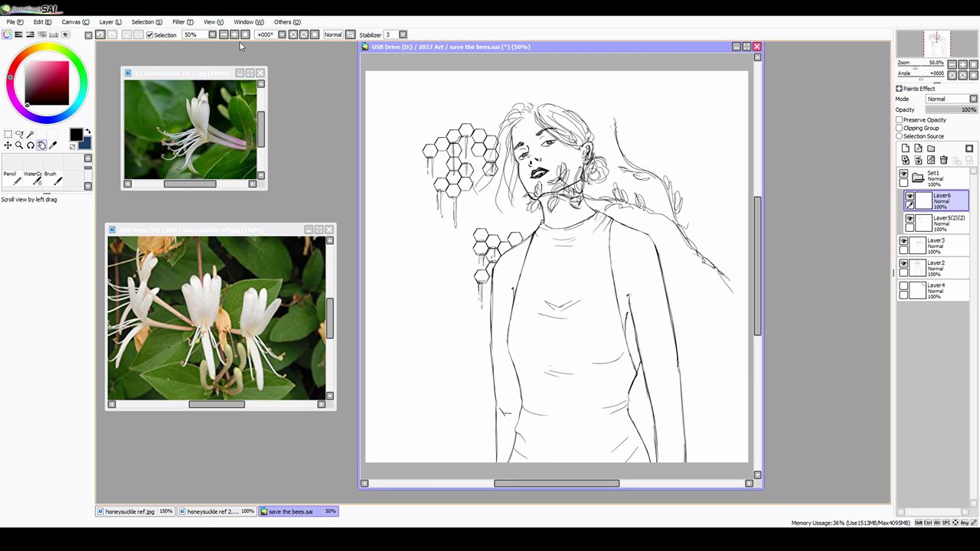
key("n")
left_click_drag(611, 115, 620, 129)
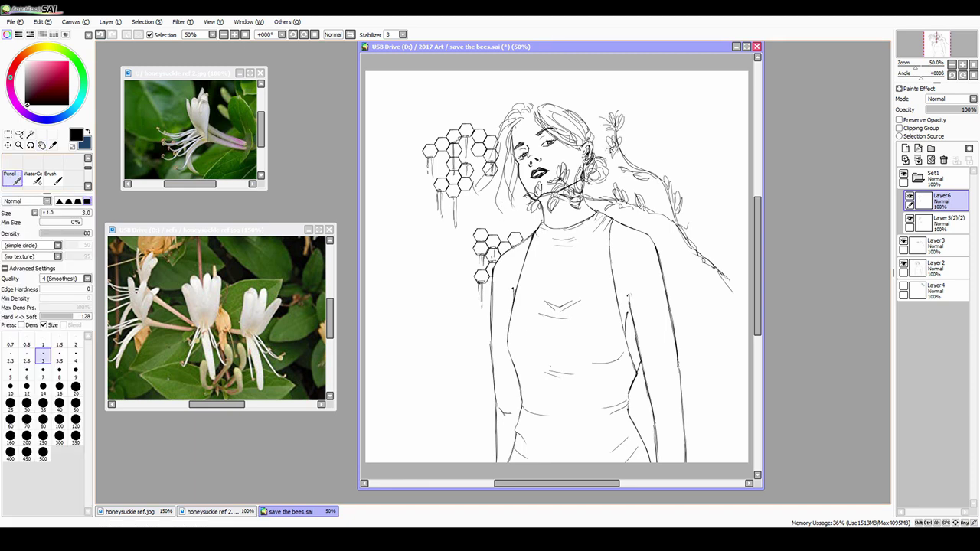
mouse_move(630, 162)
left_mouse_down()
mouse_move(641, 137)
mouse_move(661, 146)
left_mouse_up()
mouse_move(746, 284)
left_mouse_down()
mouse_move(734, 317)
mouse_move(719, 292)
mouse_move(698, 299)
left_mouse_up()
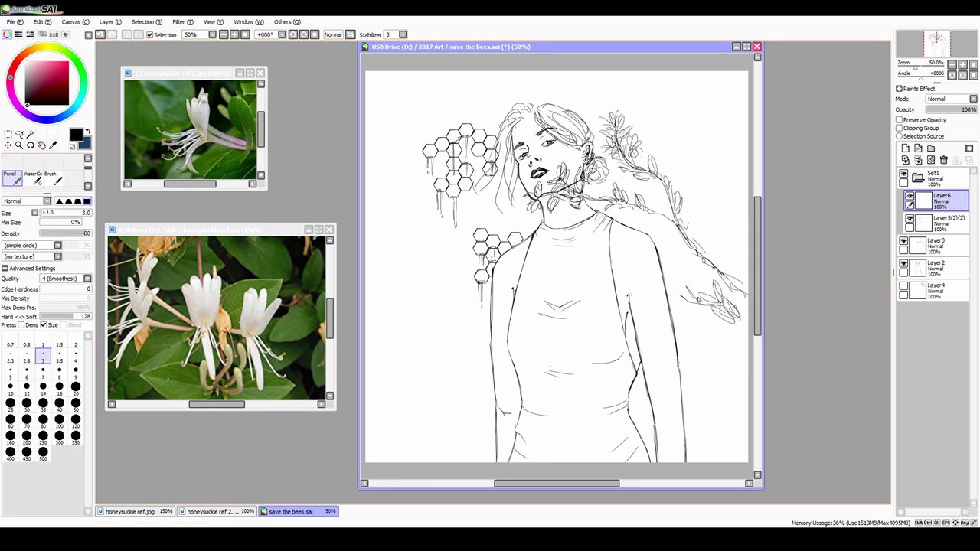
Step: Undo the last leaf strokes at the lower end of the vine
mouse_move(712, 264)
left_mouse_down()
mouse_move(685, 303)
mouse_move(674, 281)
mouse_move(740, 335)
left_mouse_up()
key("ctrl+z")
key("ctrl+z")
key("ctrl+z")
key("ctrl+z")
Step: Select Layer3 and sketch new vine stems reaching from the right canvas edge across the upper arm and elbow
left_click(936, 243)
left_click_drag(608, 288, 728, 265)
left_click_drag(680, 346, 747, 373)
left_click_drag(636, 383, 740, 353)
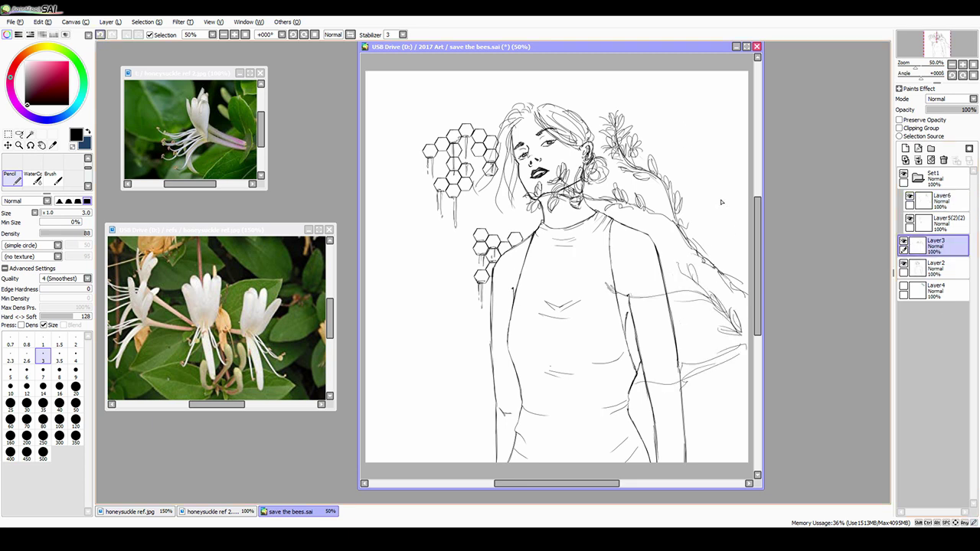
Step: Sketch a vine crossing the shoulder to a chest blossom, and a leafy branch in the upper right of the canvas
left_click_drag(743, 167, 572, 260)
mouse_move(642, 95)
left_mouse_down()
mouse_move(744, 168)
mouse_move(679, 129)
left_mouse_up()
left_click_drag(693, 121, 745, 165)
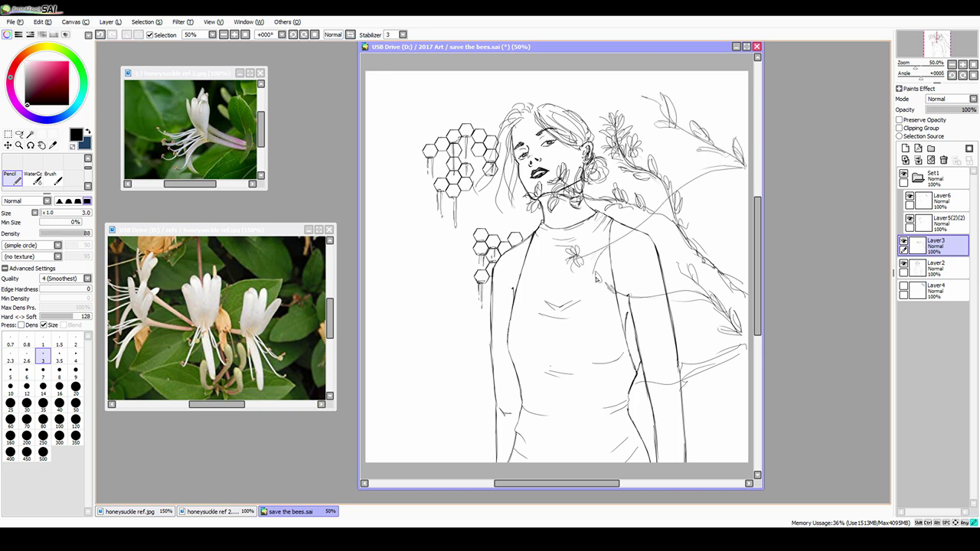
Step: Fill out the shoulder vine with blossoms and leaves, and add a flower to the tip of the upper branch
mouse_move(597, 280)
left_mouse_down()
mouse_move(586, 248)
mouse_move(630, 221)
mouse_move(638, 239)
mouse_move(657, 202)
mouse_move(686, 186)
mouse_move(722, 175)
mouse_move(727, 224)
mouse_move(708, 207)
left_mouse_up()
left_click_drag(724, 252, 741, 245)
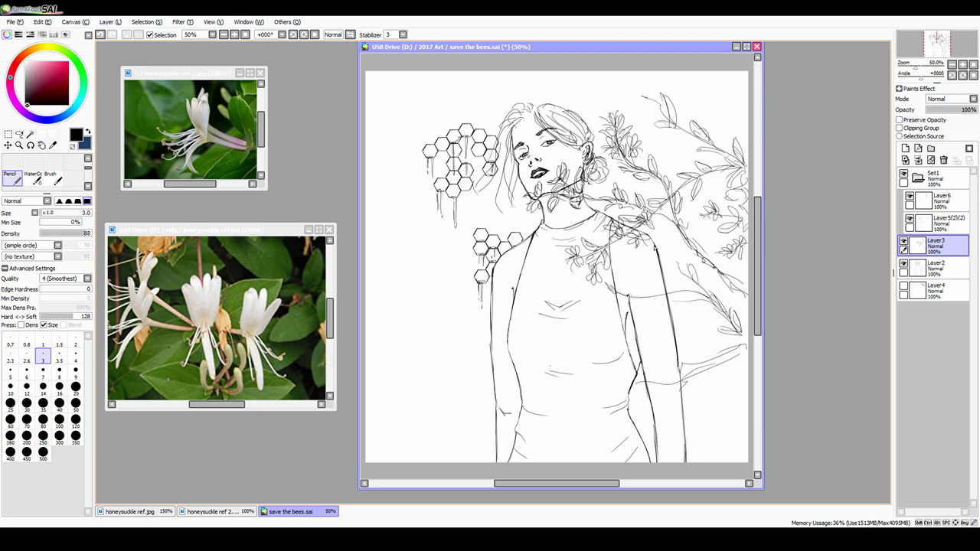
left_click_drag(648, 114, 663, 119)
left_click(212, 35)
left_click(222, 34)
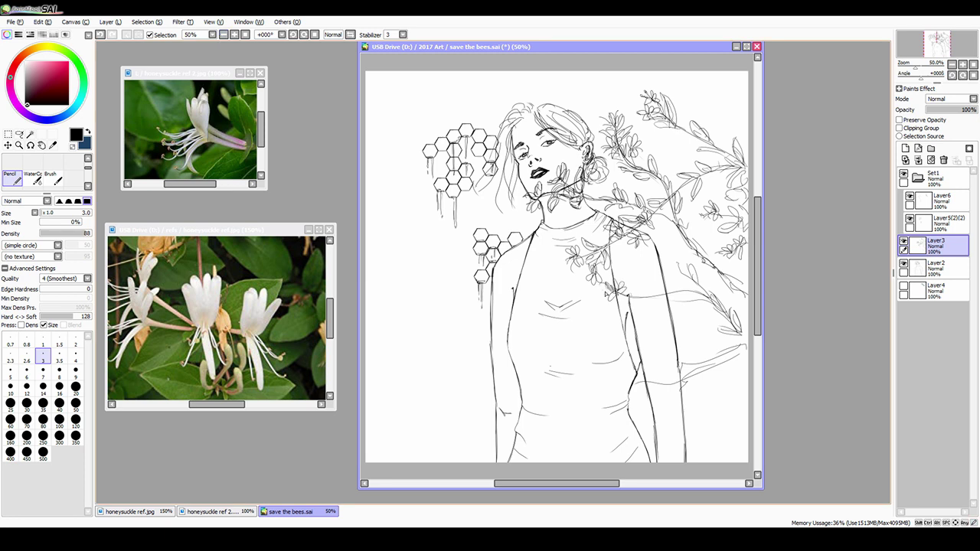
Step: Sketch honeysuckle flowers and leaves along the two lower vines crossing the upper arm and elbow
left_click_drag(609, 294, 704, 283)
left_click_drag(668, 256, 700, 278)
left_click_drag(693, 359, 730, 351)
left_click_drag(703, 375, 682, 398)
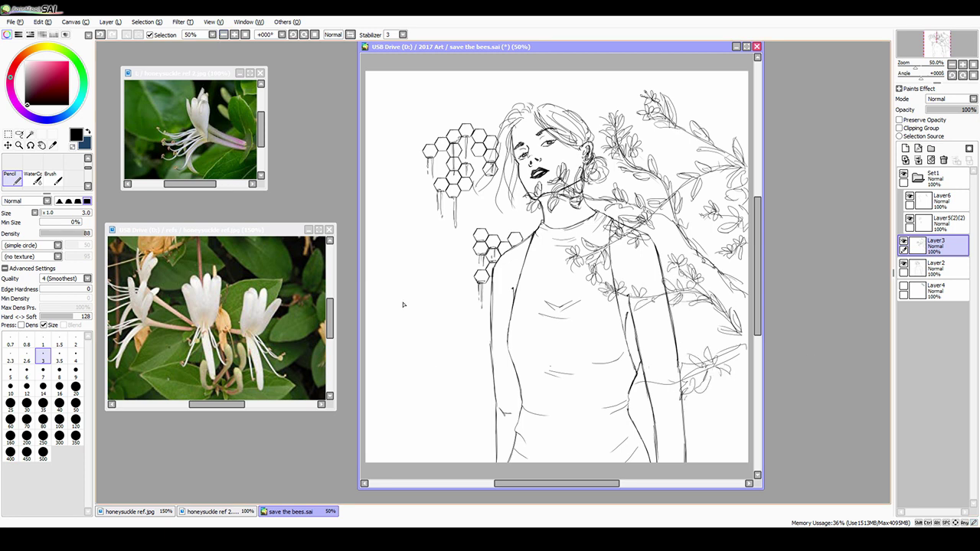
Step: Create a new layer beneath the line art and cover the canvas with pale blue using the size 500 Brush
left_click(906, 149)
left_click_drag(674, 80, 739, 130)
left_click(50, 178)
mouse_move(474, 192)
left_mouse_down()
mouse_move(530, 301)
mouse_move(444, 153)
mouse_move(416, 284)
mouse_move(504, 296)
mouse_move(420, 462)
mouse_move(517, 291)
mouse_move(536, 307)
mouse_move(406, 183)
mouse_move(398, 213)
left_mouse_up()
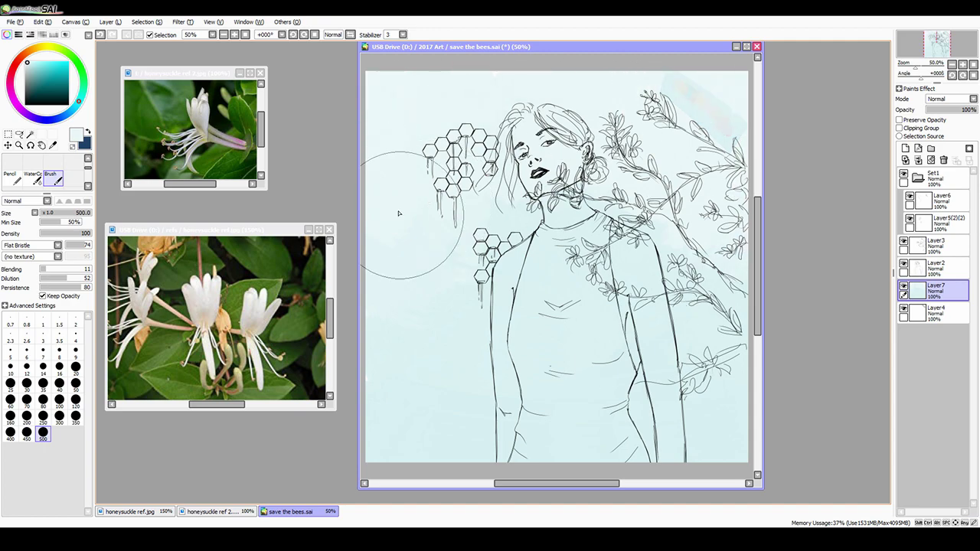
left_click_drag(674, 84, 736, 137)
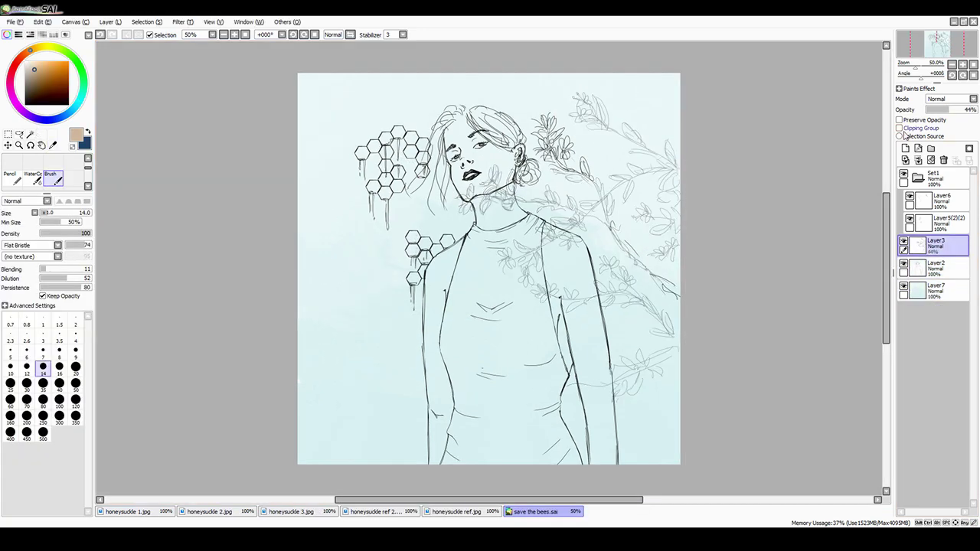
Step: Lower the opacity of the honey drip layer, Layer6, to 39%
left_click(938, 199)
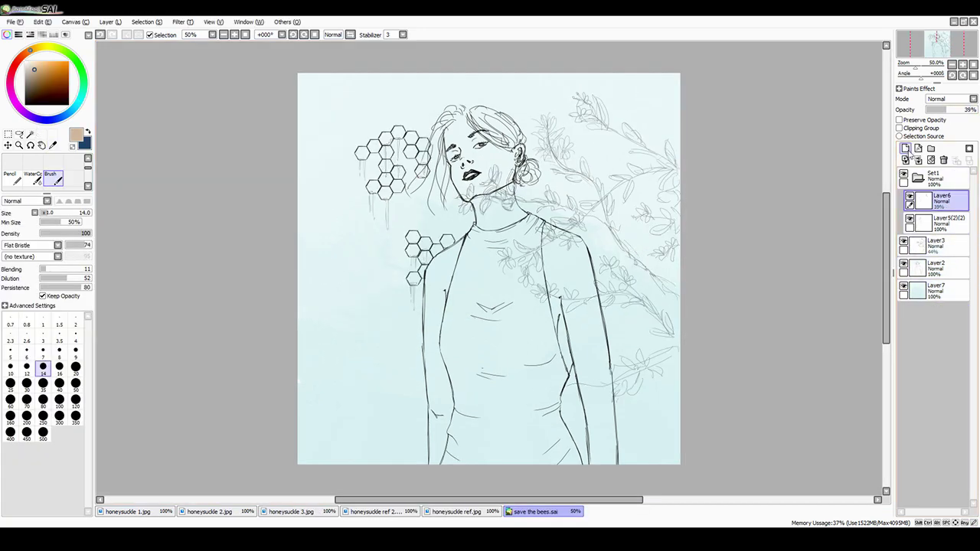
Step: Create a new layer above Layer6 and redraw the vine beside the hair bun with dark flowers and leaves using the size 3 Pencil
left_click(906, 149)
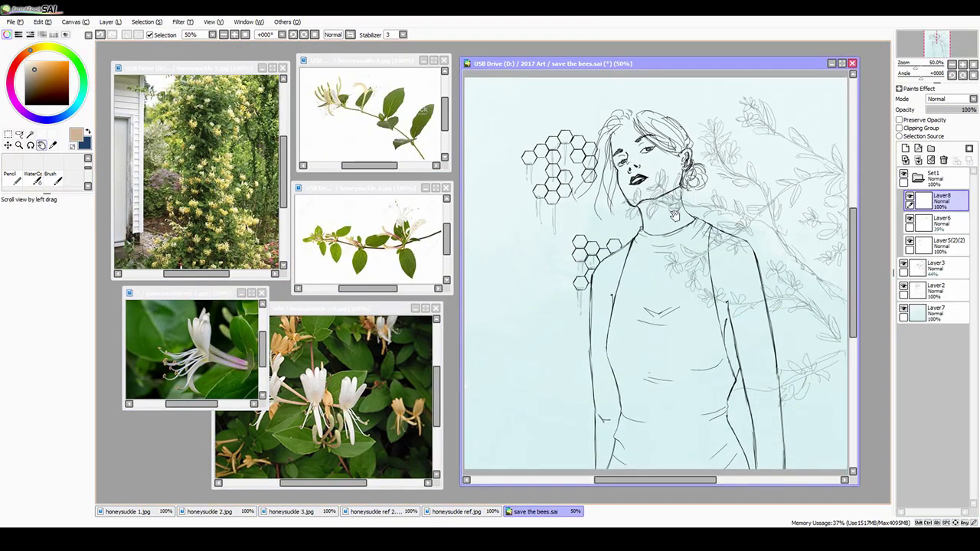
left_click_drag(674, 216, 609, 207)
scroll(626, 147, "up", 1)
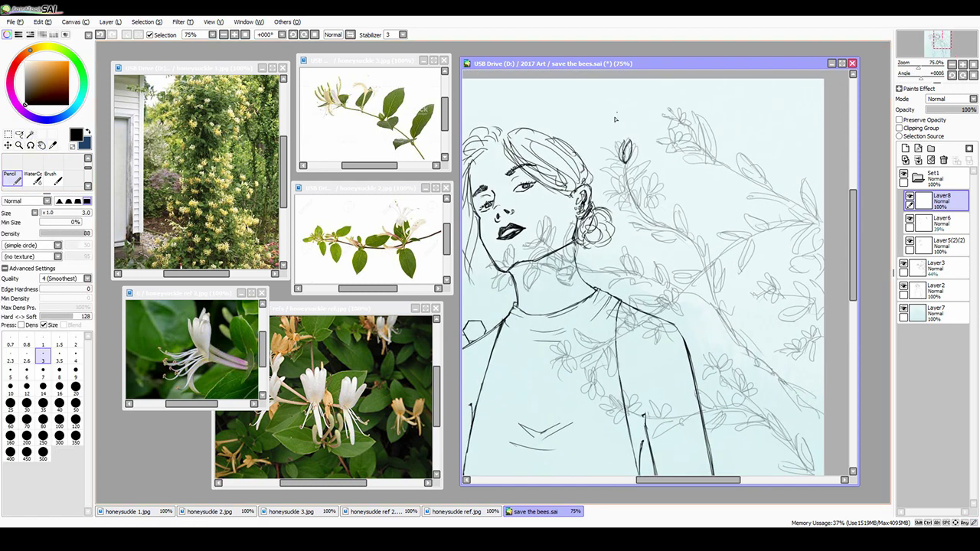
mouse_move(629, 175)
left_mouse_down()
mouse_move(824, 396)
mouse_move(665, 201)
mouse_move(639, 211)
mouse_move(687, 203)
mouse_move(636, 203)
left_mouse_up()
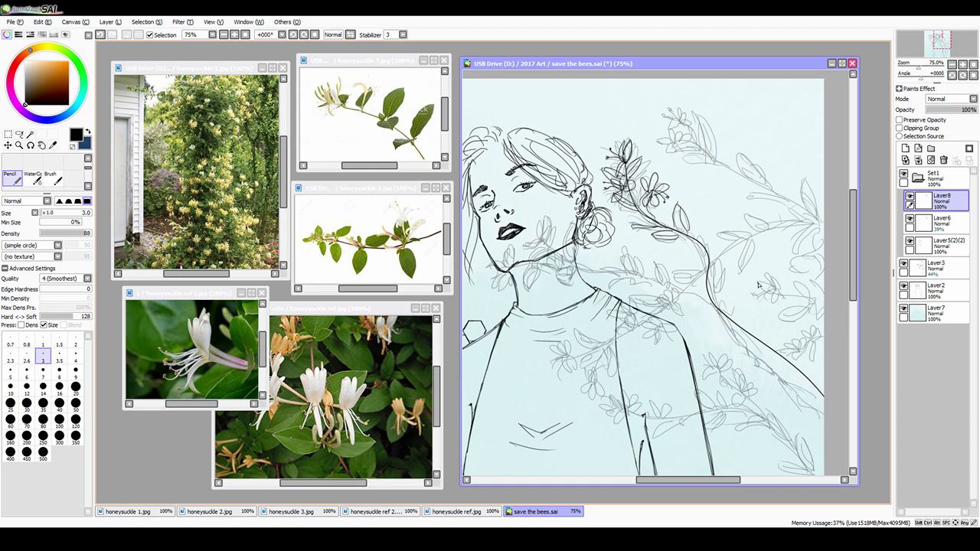
mouse_move(708, 231)
left_mouse_down()
mouse_move(711, 255)
mouse_move(699, 246)
left_mouse_up()
Step: Lower the opacity of Layer6 to 17% and of the vine sketch layer, Layer3, to 25%
left_click(938, 222)
left_click_drag(946, 109, 938, 109)
left_click(938, 268)
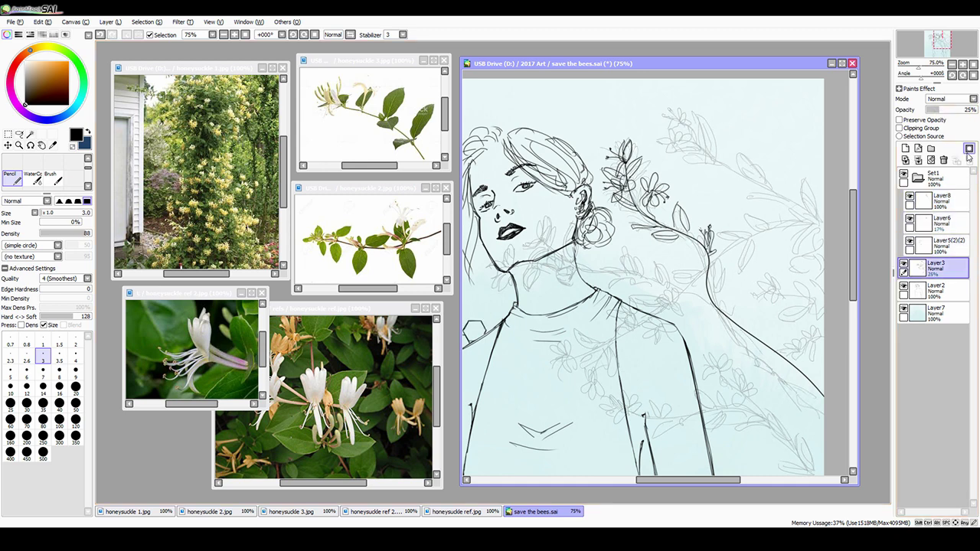
Step: On Layer8, trace the honeysuckle flowers and leaves along the vine running across the neck to the shoulder
left_click(940, 200)
left_click_drag(496, 253, 503, 269)
left_click_drag(546, 222, 539, 249)
left_click_drag(529, 230, 579, 270)
left_click_drag(547, 247, 566, 272)
mouse_move(575, 243)
left_mouse_down()
mouse_move(573, 269)
mouse_move(527, 294)
left_mouse_up()
mouse_move(515, 265)
left_mouse_down()
mouse_move(558, 247)
mouse_move(640, 253)
mouse_move(633, 284)
left_mouse_up()
mouse_move(591, 263)
left_mouse_down()
mouse_move(616, 254)
mouse_move(670, 273)
mouse_move(689, 312)
left_mouse_up()
left_click_drag(669, 285, 704, 329)
left_click_drag(681, 273, 706, 327)
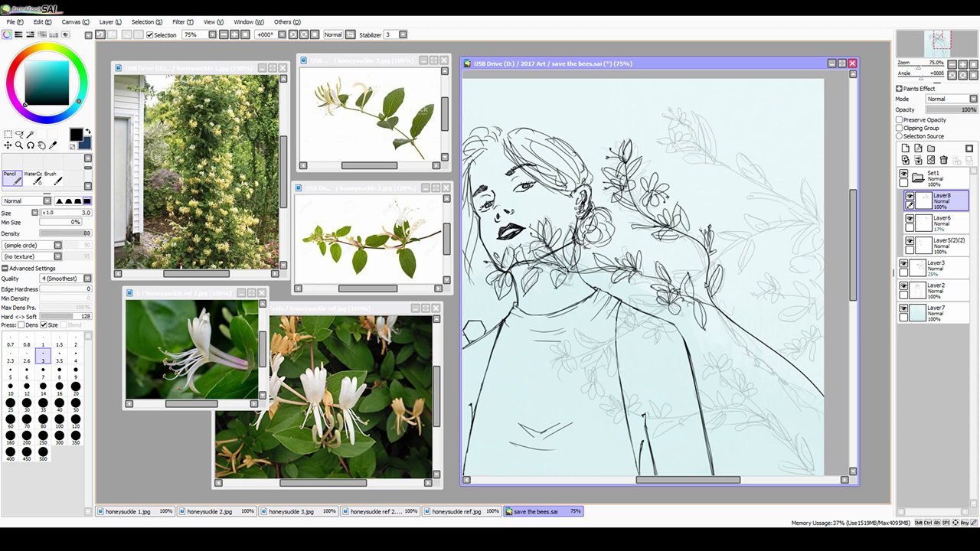
left_click_drag(708, 291, 736, 300)
Step: Trace the upper branch with its blossoms and leaves, the shoulder vine's hanging flower, and the leaf cluster at the canvas's right edge
mouse_move(676, 105)
left_mouse_down()
mouse_move(693, 126)
mouse_move(682, 152)
mouse_move(714, 155)
left_mouse_up()
left_click_drag(654, 104, 675, 115)
left_click(99, 36)
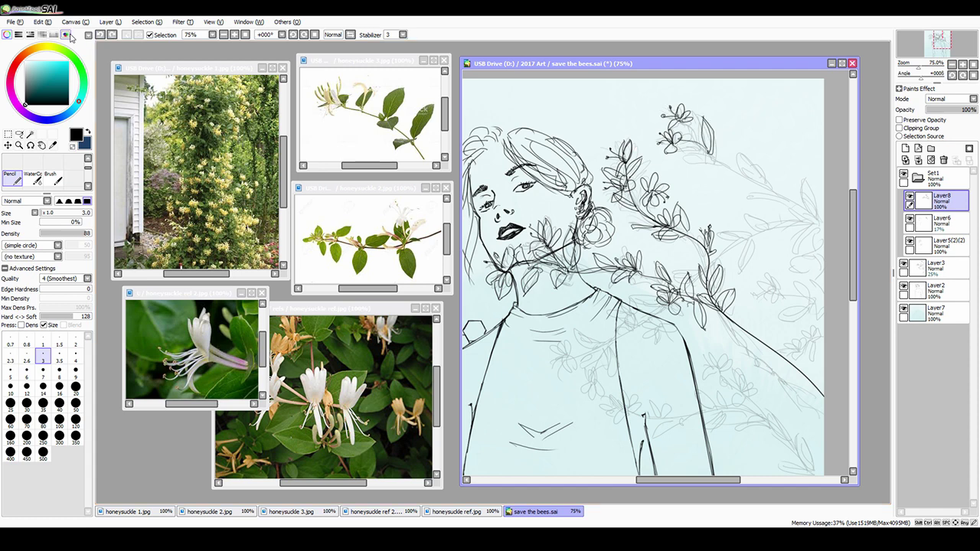
mouse_move(551, 340)
left_mouse_down()
mouse_move(564, 357)
mouse_move(640, 304)
left_mouse_up()
mouse_move(595, 333)
left_mouse_down()
mouse_move(643, 311)
mouse_move(687, 337)
left_mouse_up()
mouse_move(802, 341)
left_mouse_down()
mouse_move(813, 334)
mouse_move(800, 365)
mouse_move(773, 325)
mouse_move(824, 228)
left_mouse_up()
mouse_move(750, 150)
left_mouse_down()
mouse_move(767, 185)
mouse_move(811, 212)
left_mouse_up()
mouse_move(795, 196)
left_mouse_down()
mouse_move(761, 204)
mouse_move(810, 217)
left_mouse_up()
left_click_drag(713, 155, 769, 186)
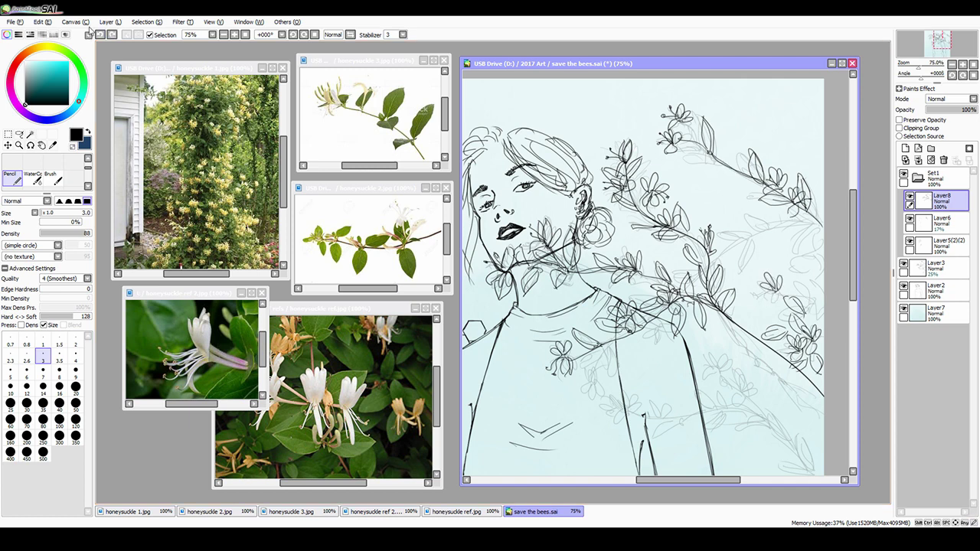
Step: Trace the stems of the two lower vines from the upper arm out to the canvas edge
left_click(112, 34)
left_click_drag(719, 324, 825, 412)
left_click_drag(608, 460, 828, 397)
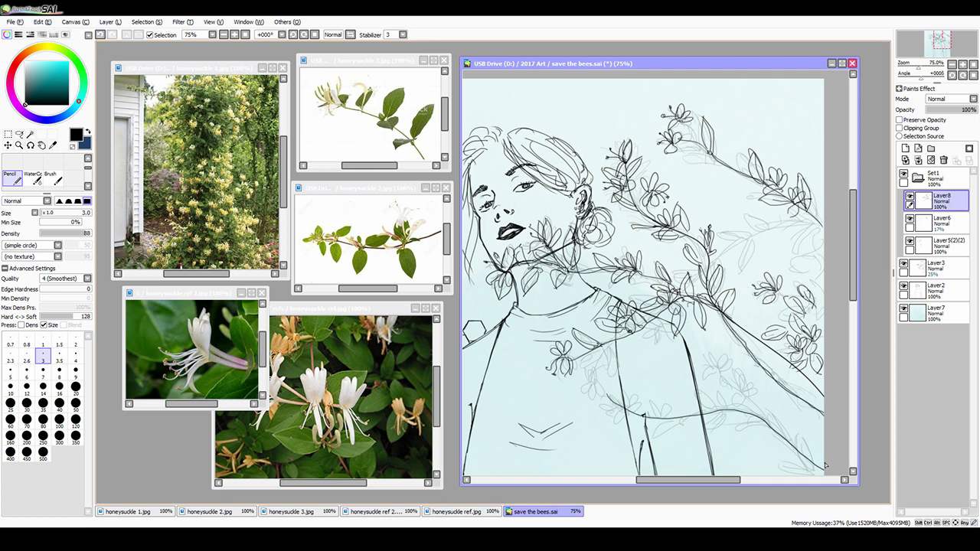
Step: Fill the space between the upper branch and the shoulder vine near the canvas's right edge with leaves and blossoms
left_click_drag(809, 251, 793, 274)
mouse_move(785, 226)
left_mouse_down()
mouse_move(763, 252)
mouse_move(781, 248)
left_mouse_up()
left_click_drag(801, 251, 824, 238)
left_click_drag(779, 297, 795, 279)
left_click_drag(760, 222, 782, 210)
left_click_drag(784, 225, 811, 215)
mouse_move(734, 289)
left_mouse_down()
mouse_move(776, 269)
mouse_move(766, 257)
left_mouse_up()
left_click_drag(787, 308, 821, 296)
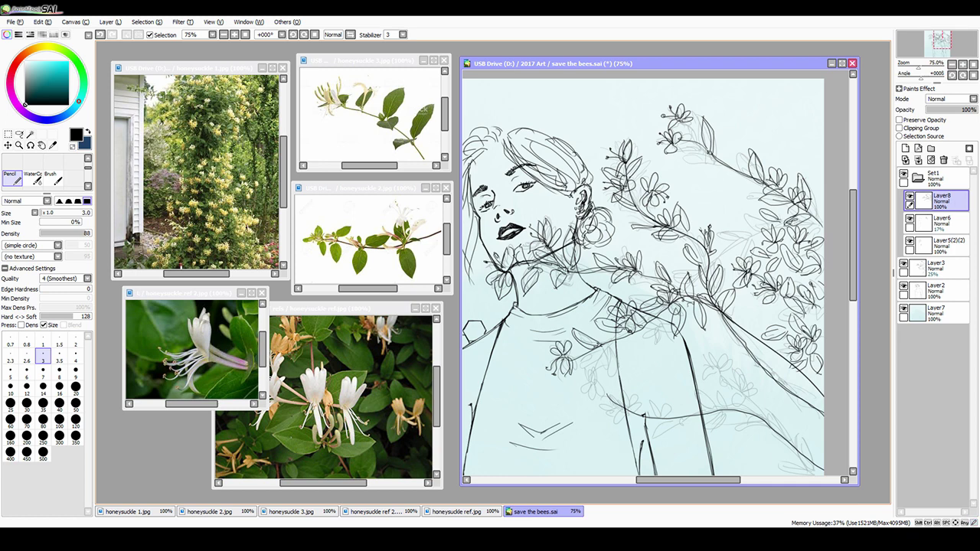
Step: Draw honeysuckle flowers and leaves along the lower vine to the right of the upper arm
left_click_drag(728, 383, 826, 473)
left_click_drag(769, 382, 758, 398)
mouse_move(728, 357)
left_mouse_down()
mouse_move(717, 375)
mouse_move(737, 395)
left_mouse_up()
left_click_drag(726, 388, 693, 412)
left_click_drag(770, 415, 810, 461)
left_click_drag(813, 464, 778, 472)
left_click_drag(737, 435, 758, 433)
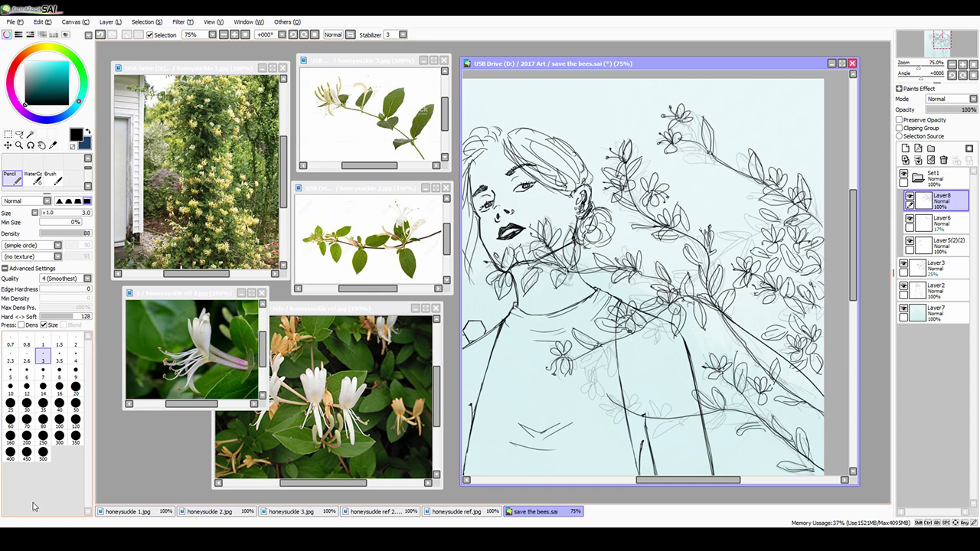
Step: Add flowers and leaves to the vine hanging over the chest and shoulder, and fill in leaves beside the long diagonal stem
left_click_drag(591, 368, 582, 398)
left_click_drag(597, 349, 612, 367)
left_click_drag(633, 333, 644, 354)
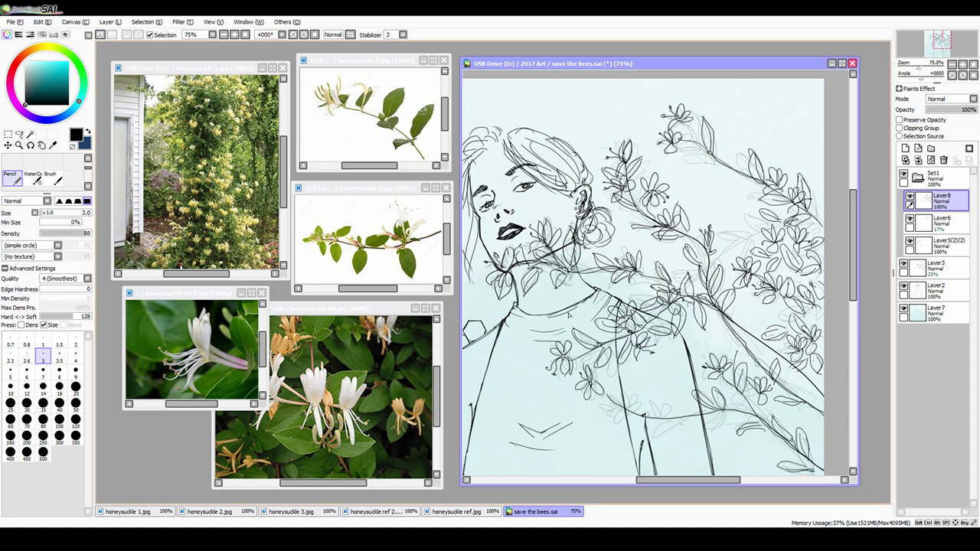
left_click_drag(740, 301, 778, 322)
left_click_drag(744, 320, 762, 343)
Step: Fill the canvas's upper-right corner and the gaps around the upper branch with honeysuckle blossoms and leaves
left_click_drag(783, 119, 812, 161)
mouse_move(758, 138)
left_mouse_down()
mouse_move(797, 115)
mouse_move(746, 122)
left_mouse_up()
left_click_drag(797, 142, 769, 161)
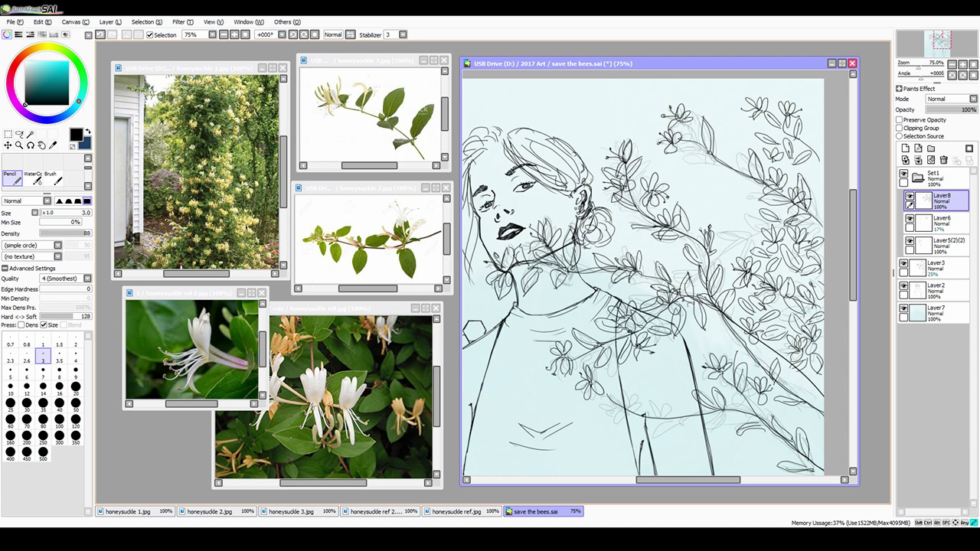
left_click_drag(723, 114, 746, 135)
mouse_move(803, 88)
left_mouse_down()
mouse_move(816, 100)
mouse_move(814, 84)
left_mouse_up()
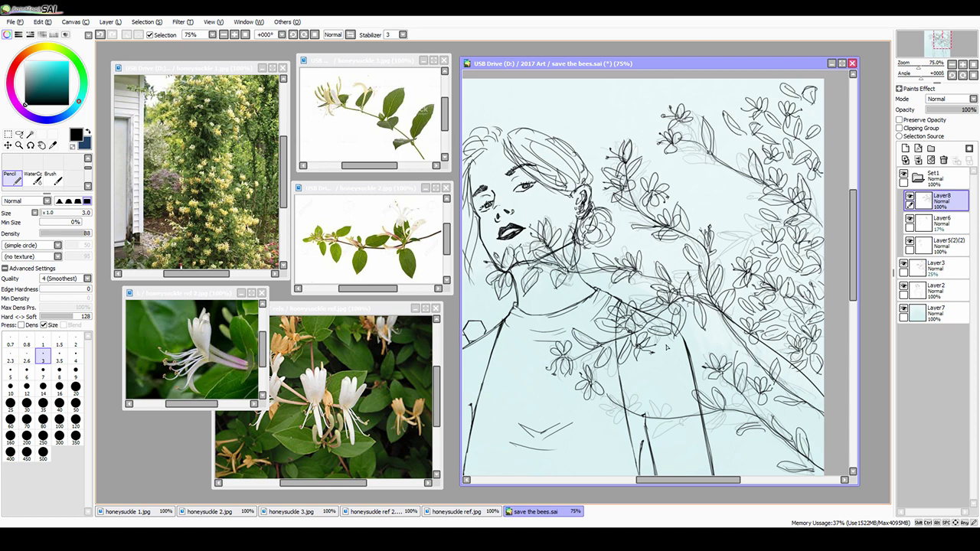
mouse_move(720, 234)
left_mouse_down()
mouse_move(761, 215)
mouse_move(734, 206)
left_mouse_up()
left_click_drag(735, 203, 716, 225)
left_click_drag(749, 194, 759, 215)
mouse_move(720, 141)
left_mouse_down()
mouse_move(726, 167)
mouse_move(746, 173)
left_mouse_up()
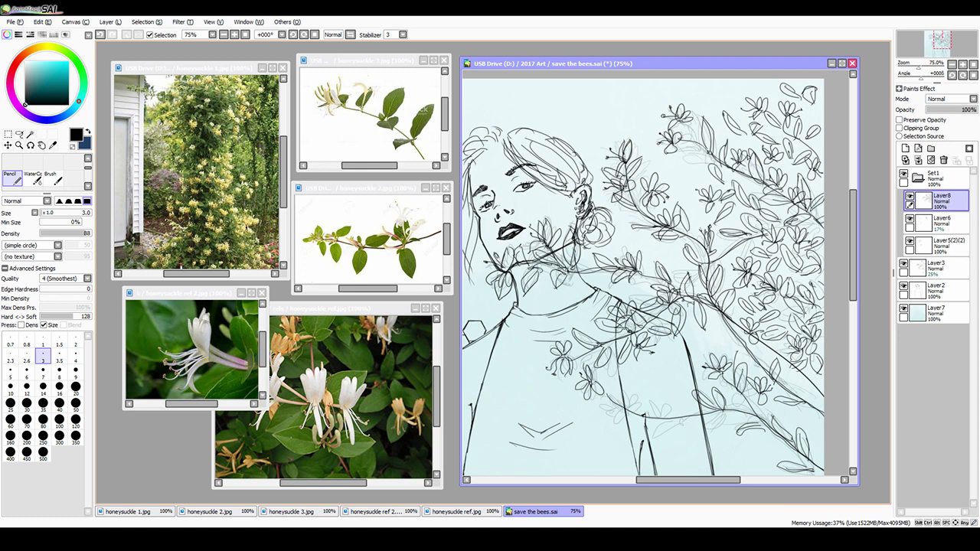
left_click_drag(808, 109, 818, 156)
Step: Hide the rough vine sketch, Layer3, and thicken the foliage between the hair bun and the upper branch with more leaves
left_click(904, 265)
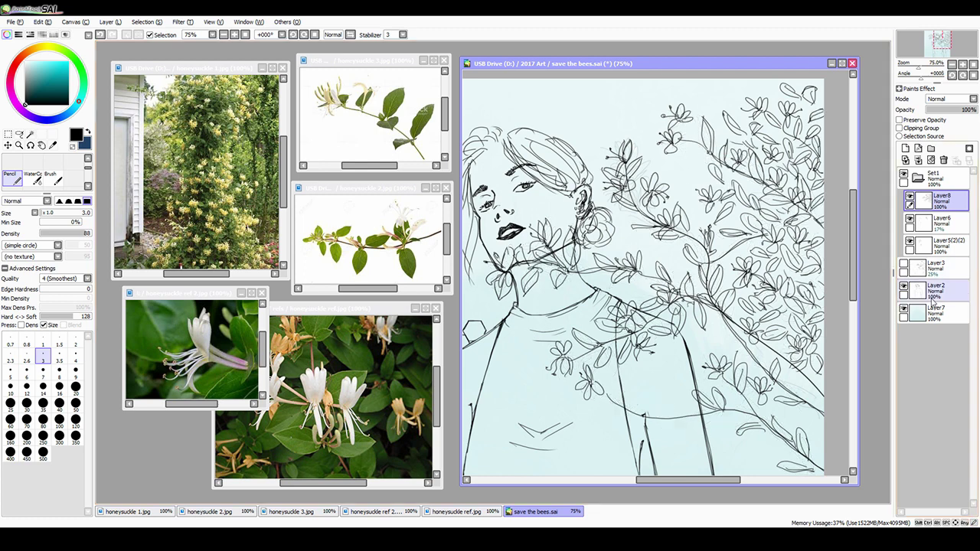
left_click_drag(676, 143, 703, 152)
left_click_drag(648, 169, 632, 187)
left_click_drag(665, 239, 661, 263)
left_click_drag(677, 265, 691, 284)
left_click_drag(674, 167, 682, 178)
left_click_drag(678, 170, 743, 236)
Step: Draw flowers and leaves along the vine crossing the upper arm and pack the area right of the arm with dense foliage
mouse_move(712, 334)
left_mouse_down()
mouse_move(789, 350)
mouse_move(821, 408)
left_mouse_up()
left_click_drag(802, 388, 817, 386)
left_click_drag(582, 372, 671, 438)
mouse_move(647, 394)
left_mouse_down()
mouse_move(709, 441)
mouse_move(684, 416)
mouse_move(751, 416)
left_mouse_up()
mouse_move(774, 401)
left_mouse_down()
mouse_move(823, 450)
mouse_move(824, 475)
left_mouse_up()
left_click_drag(747, 452, 780, 472)
left_click_drag(746, 434, 766, 455)
left_click_drag(778, 442, 798, 459)
left_click_drag(783, 369, 795, 381)
mouse_move(709, 317)
left_mouse_down()
mouse_move(742, 354)
mouse_move(726, 398)
mouse_move(731, 463)
left_mouse_up()
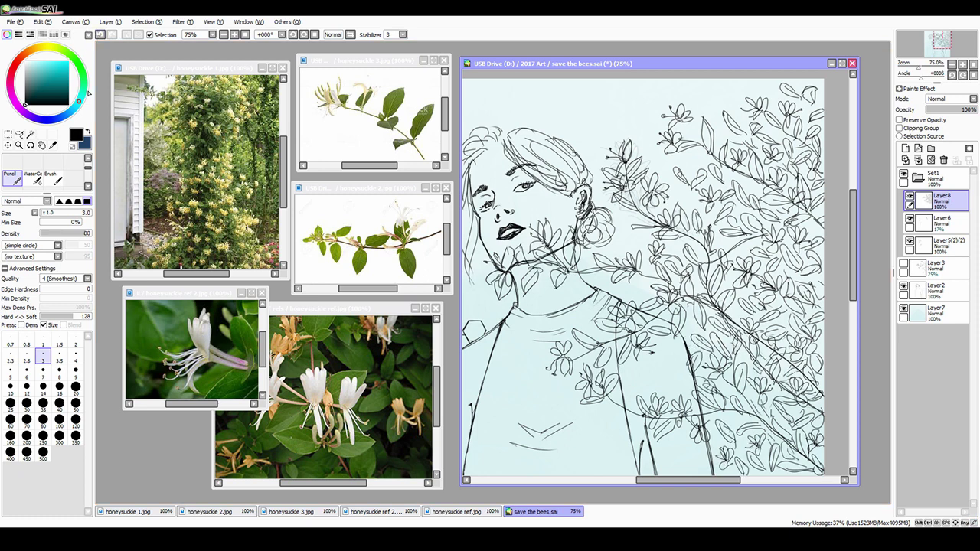
Step: Set Layer6 to 100% opacity, extend the arm vine across the chest with flowers and leaves, and fill the upper-right corner with leaves
left_click(939, 222)
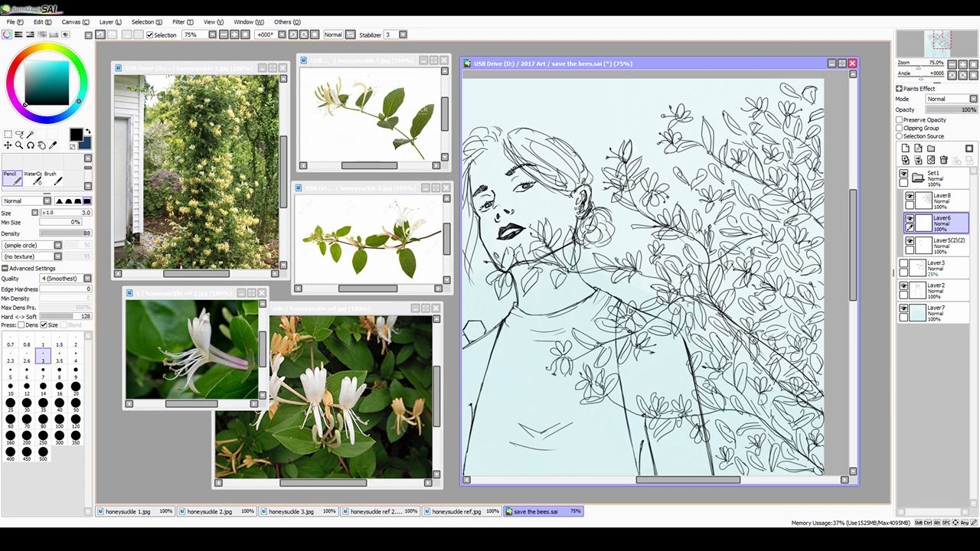
mouse_move(539, 418)
left_mouse_down()
mouse_move(565, 429)
mouse_move(564, 439)
left_mouse_up()
mouse_move(515, 408)
left_mouse_down()
mouse_move(546, 430)
mouse_move(599, 432)
left_mouse_up()
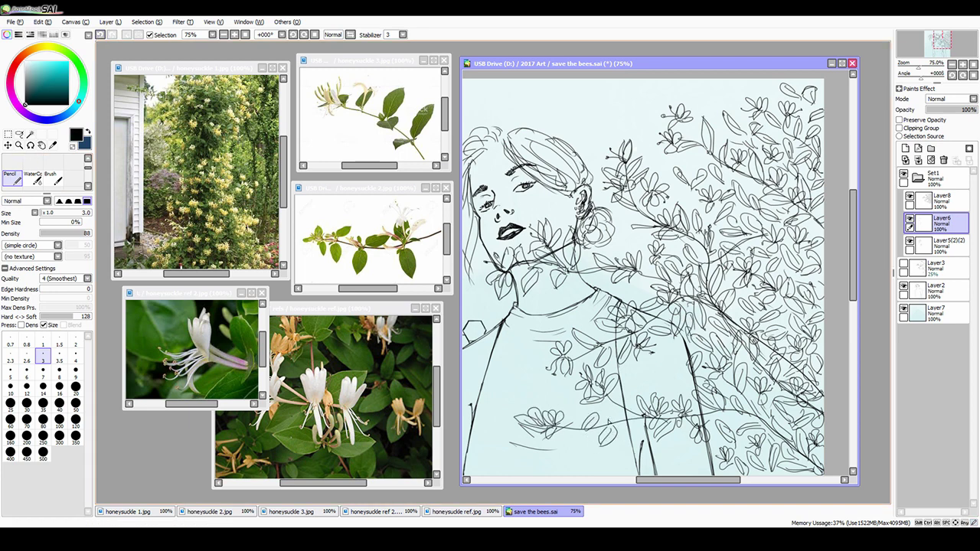
left_click_drag(816, 81, 825, 100)
left_click_drag(781, 93, 768, 112)
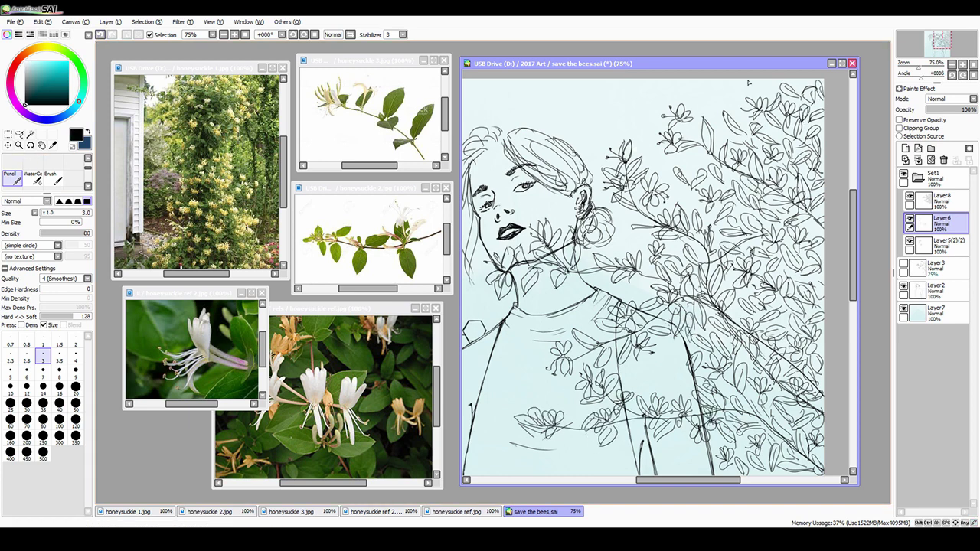
Step: Draw vine stems curving across the waist and forking out from the forearm to the canvas edge, with a leaf above the fork
scroll(642, 450, "down", 5)
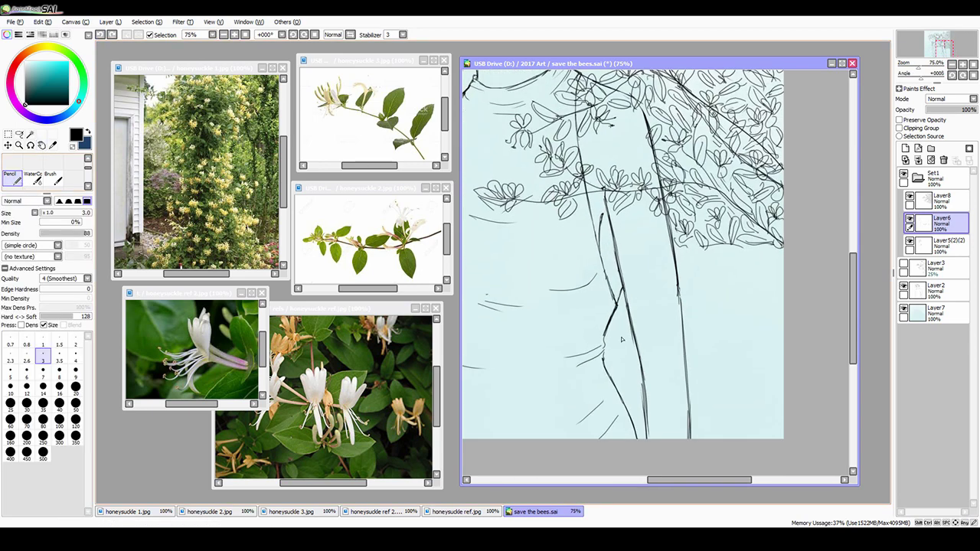
left_click_drag(610, 368, 510, 324)
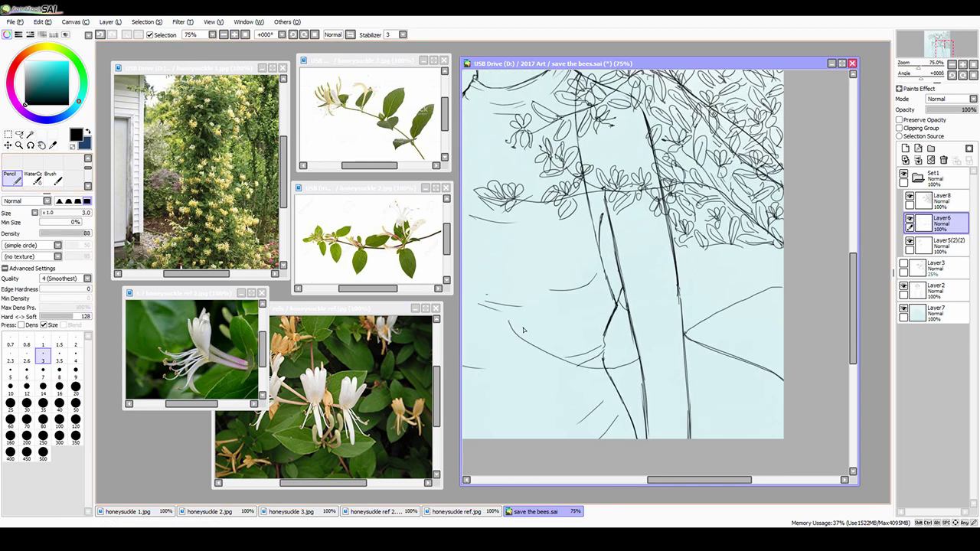
left_click_drag(737, 273, 762, 253)
Step: On Layer8, fill the area right of the arm above the forked stem with leaves and blossoms using the Pencil
left_click(31, 163)
key("n")
left_click(941, 200)
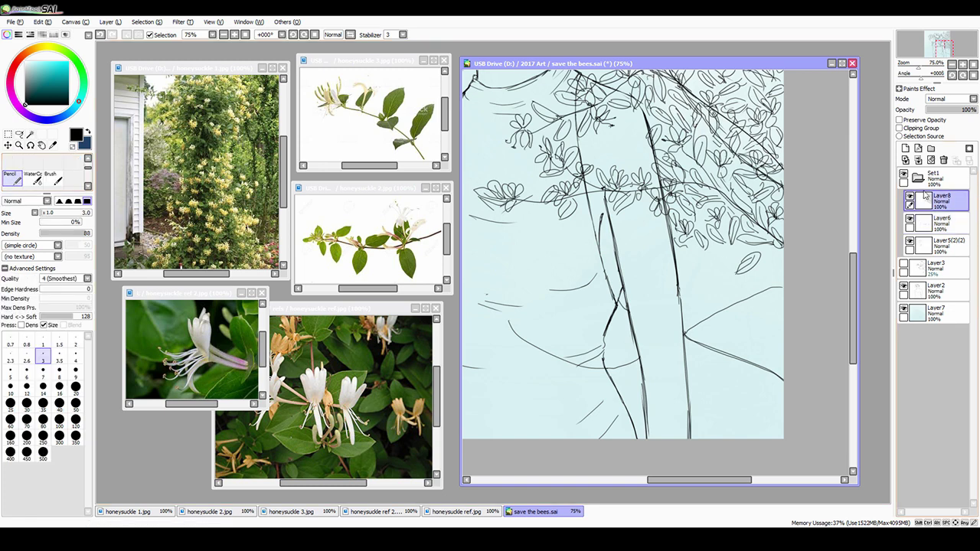
left_click_drag(703, 257, 716, 273)
left_click_drag(697, 269, 727, 293)
left_click_drag(723, 259, 745, 245)
left_click_drag(723, 286, 736, 311)
mouse_move(741, 294)
left_mouse_down()
mouse_move(760, 283)
mouse_move(769, 297)
left_mouse_up()
left_click_drag(735, 322, 776, 276)
left_click_drag(684, 284, 700, 273)
left_click_drag(679, 260, 694, 248)
Step: Draw honeysuckle flowers and leaves along the waist vine and down through the gap between the torso and arm
mouse_move(531, 346)
left_mouse_down()
mouse_move(496, 311)
mouse_move(509, 331)
left_mouse_up()
left_click_drag(545, 332, 548, 357)
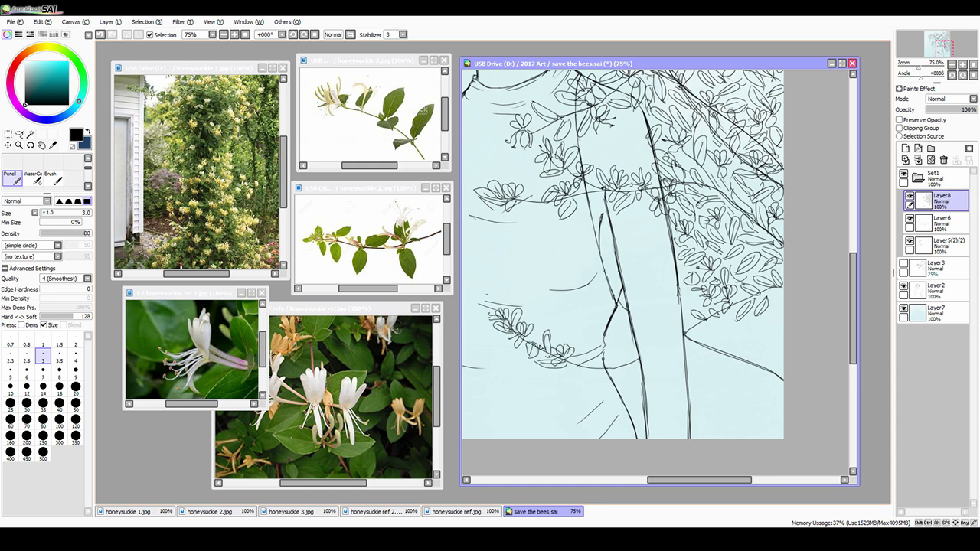
left_click_drag(614, 366, 628, 354)
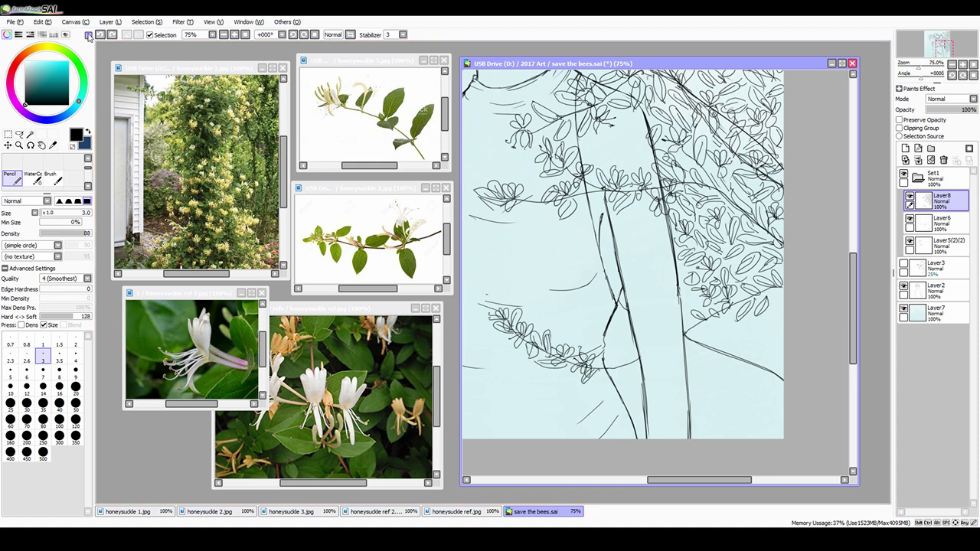
left_click_drag(620, 306, 623, 329)
left_click_drag(612, 360, 622, 344)
left_click_drag(625, 391, 634, 367)
left_click_drag(629, 417, 642, 371)
left_click_drag(615, 400, 622, 351)
Step: Add leaves along the lower forked stem beside the forearm and extend the tip of the waist vine with more leaves
mouse_move(705, 328)
left_mouse_down()
mouse_move(727, 345)
mouse_move(764, 334)
left_mouse_up()
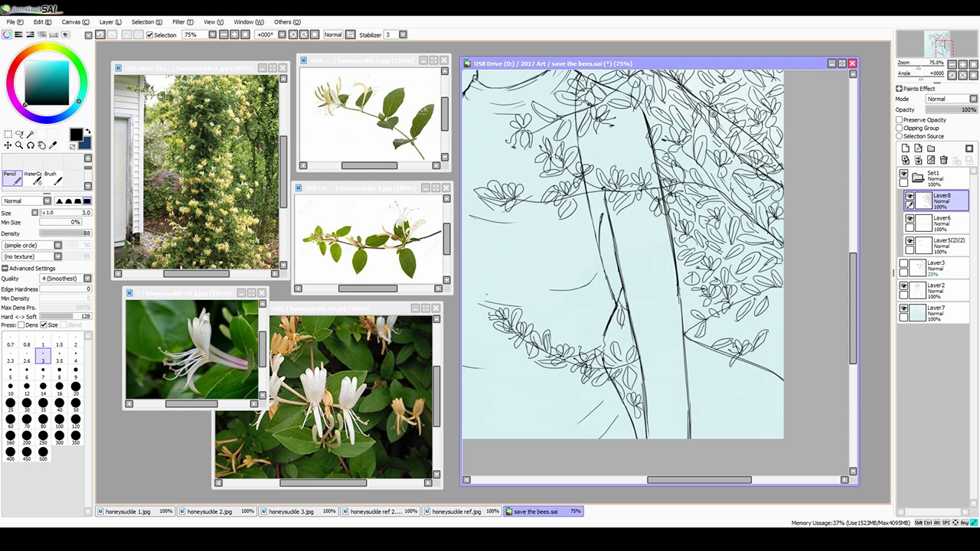
scroll(752, 334, "down", 2)
scroll(751, 334, "up", 2)
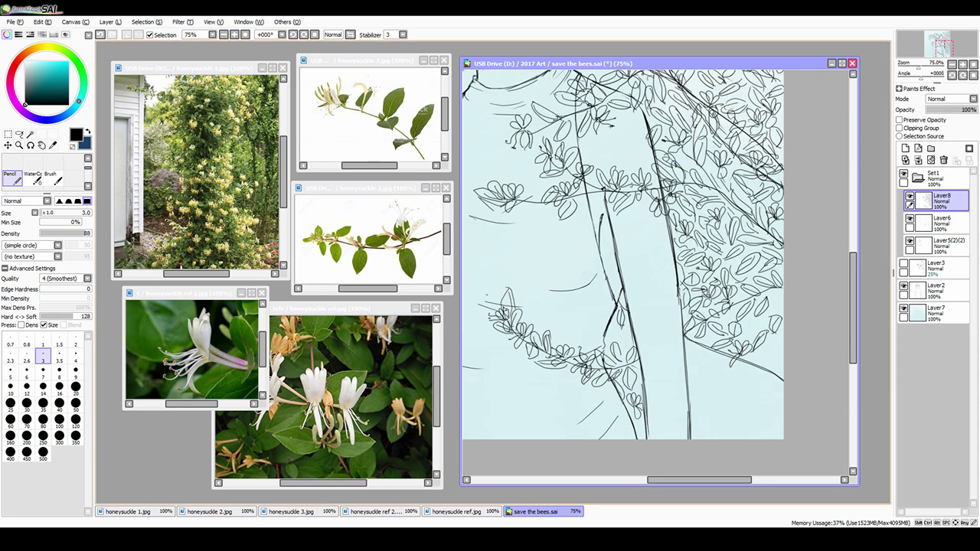
left_click_drag(476, 328, 503, 314)
Step: Fill the canvas's lower-right corner with leaves and blossoms, and add leaves in the gap between the waist and arm
mouse_move(737, 380)
left_mouse_down()
mouse_move(771, 374)
mouse_move(756, 366)
left_mouse_up()
left_click_drag(704, 373, 725, 355)
left_click_drag(705, 426, 720, 408)
mouse_move(741, 429)
left_mouse_down()
mouse_move(764, 417)
mouse_move(739, 402)
left_mouse_up()
left_click_drag(701, 398, 719, 383)
left_click_drag(768, 433, 781, 413)
mouse_move(758, 365)
left_mouse_down()
mouse_move(770, 349)
mouse_move(762, 322)
left_mouse_up()
left_click_drag(689, 355, 709, 348)
left_click_drag(769, 354, 783, 342)
mouse_move(713, 386)
left_mouse_down()
mouse_move(730, 370)
mouse_move(709, 357)
left_mouse_up()
left_click_drag(708, 380, 726, 369)
left_click_drag(639, 430, 622, 417)
left_click_drag(605, 344, 624, 302)
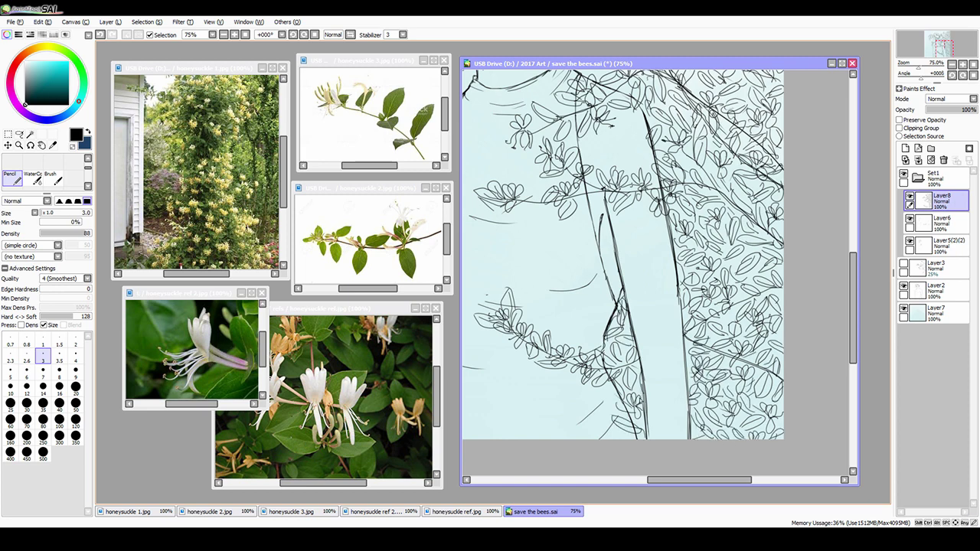
Step: Position copied hexagons beneath the upper honeycomb to extend it downward and outward from the hair
key("ctrl+minus")
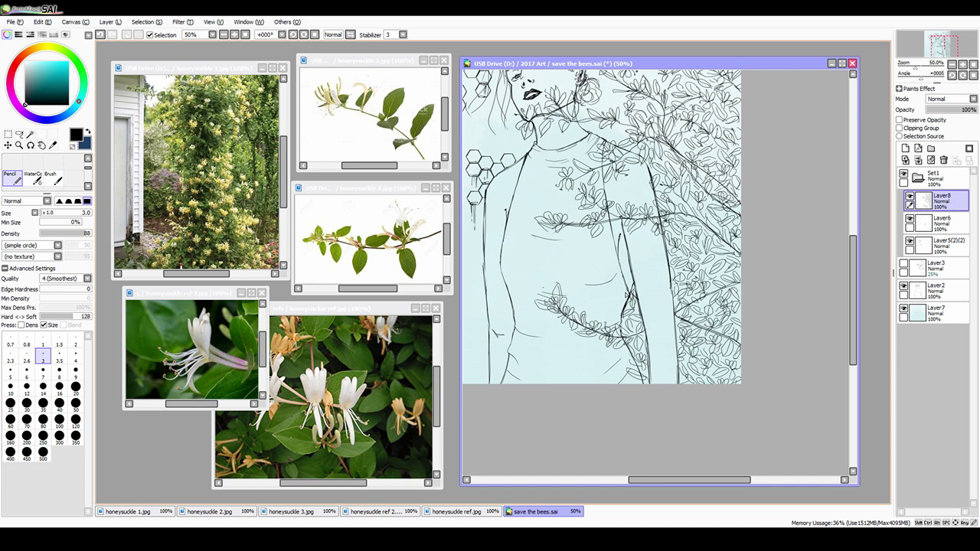
key("ctrl+minus")
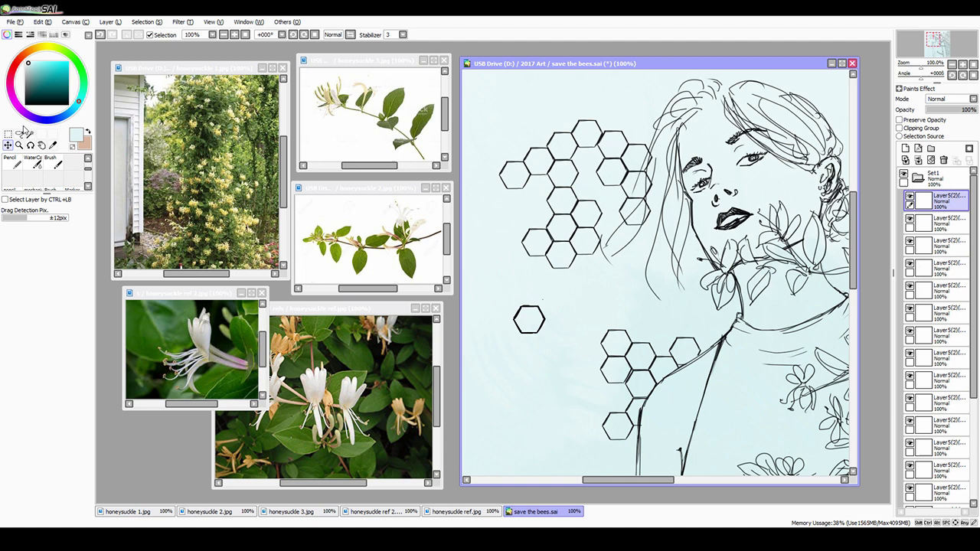
key("ctrl+minus")
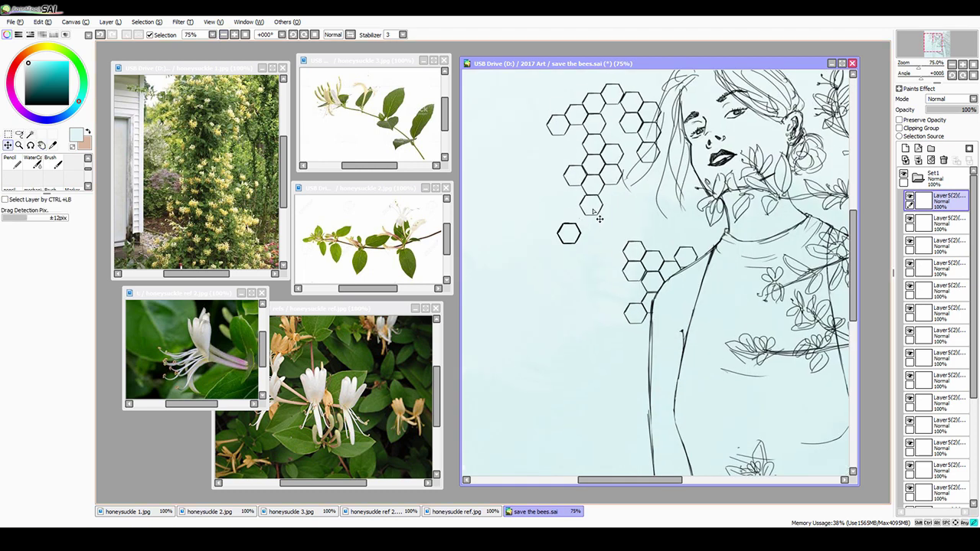
left_click(609, 217, "ctrl")
left_click(590, 226, "ctrl")
left_click(615, 245, "ctrl")
left_click(574, 249, "ctrl")
left_click(576, 197, "ctrl")
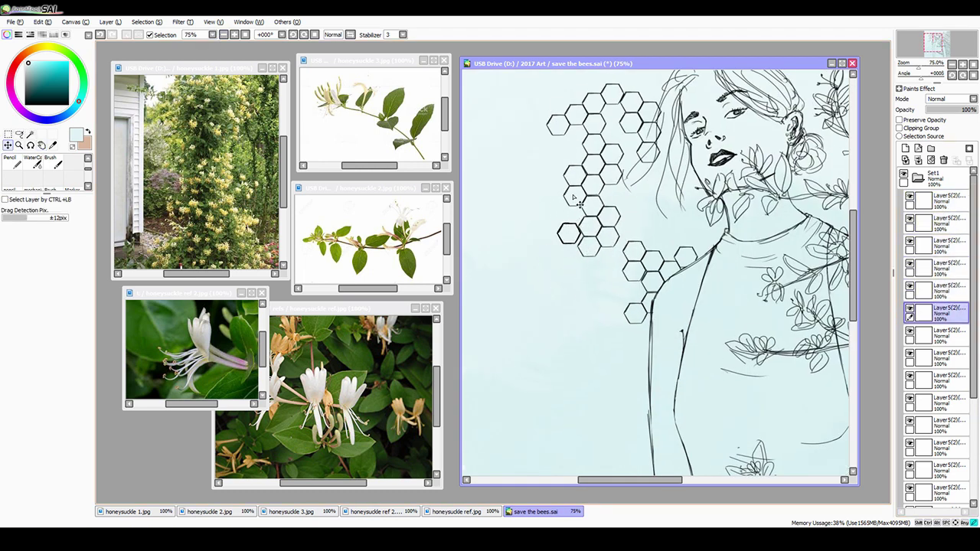
left_click(554, 228, "ctrl")
left_click(556, 186, "ctrl")
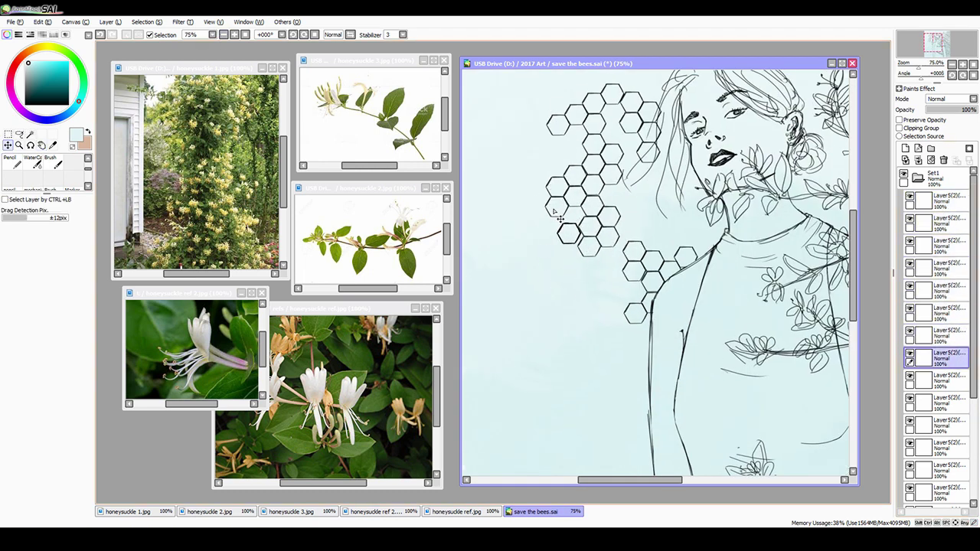
Step: Place more hexagon copies to continue the honeycomb down its outer edge into a small cluster level with the shoulder
left_click(540, 224, "ctrl")
left_click(545, 235, "ctrl")
left_click(548, 253, "ctrl")
left_click(554, 268, "ctrl")
left_click(554, 269, "ctrl")
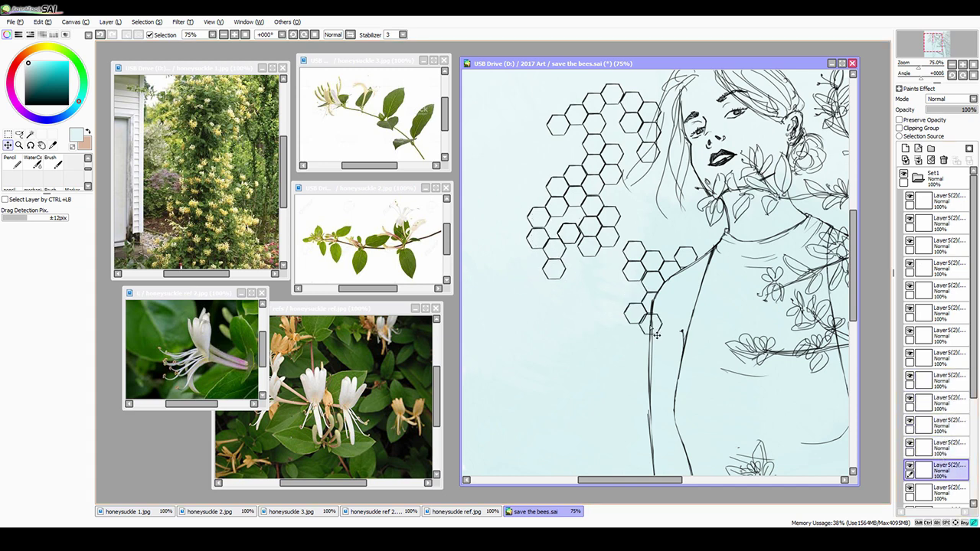
left_click(577, 251, "ctrl")
mouse_move(577, 252)
left_mouse_down()
mouse_move(564, 302)
mouse_move(545, 316)
left_mouse_up()
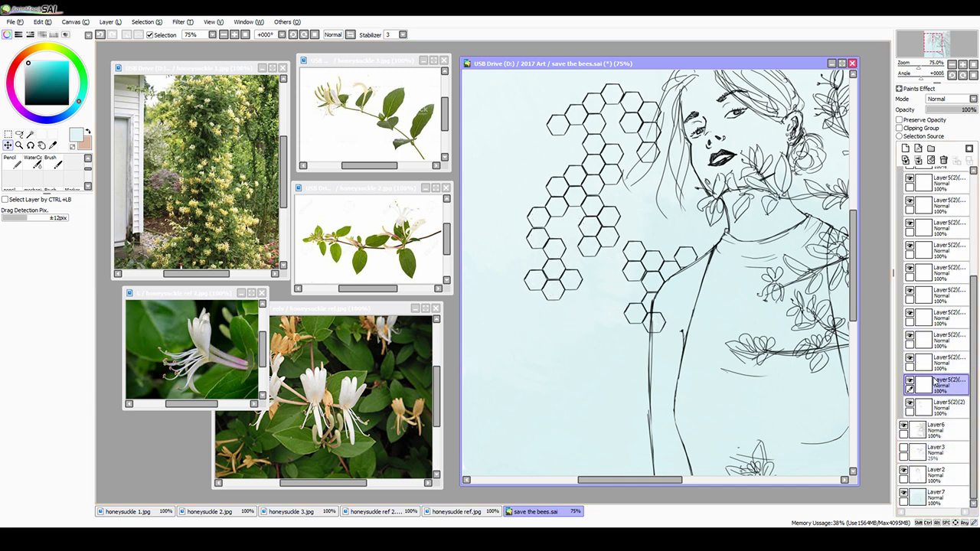
Step: Merge the copied hexagon layers down and erase the extra hexagon overlapping the upper arm
key("e")
key("ctrl+e")
key("ctrl+e")
key("ctrl+e")
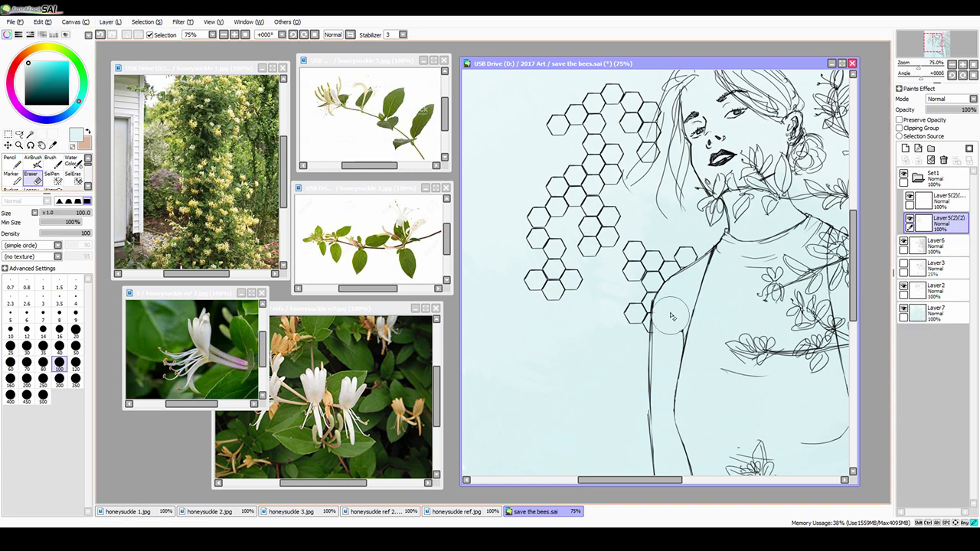
Step: Shift the honeycomb pieces so they join the cluster at the shoulder, and duplicate the single-hexagon layer for more cells
key("s")
left_click_drag(551, 115, 613, 299)
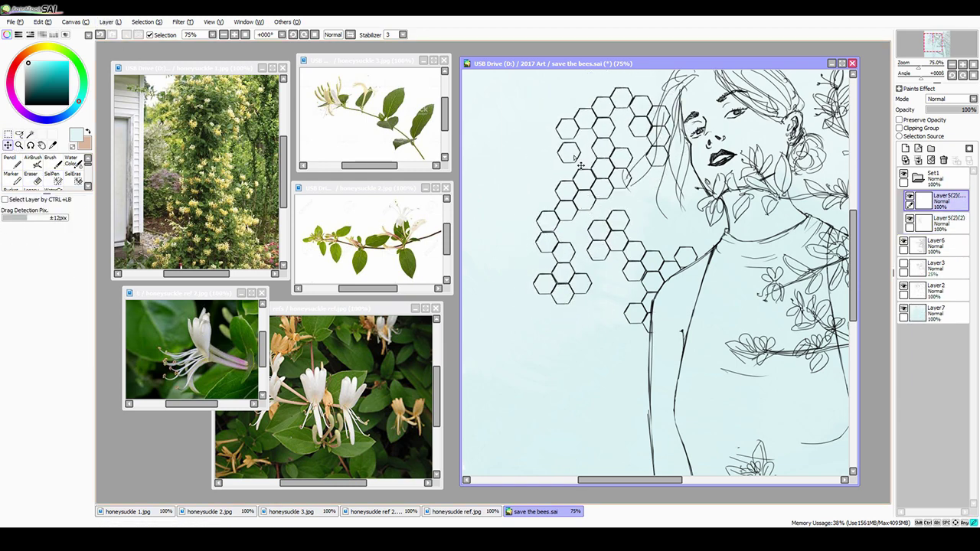
left_click(246, 35)
key("ctrl+z")
key("ctrl+z")
key("ctrl+z")
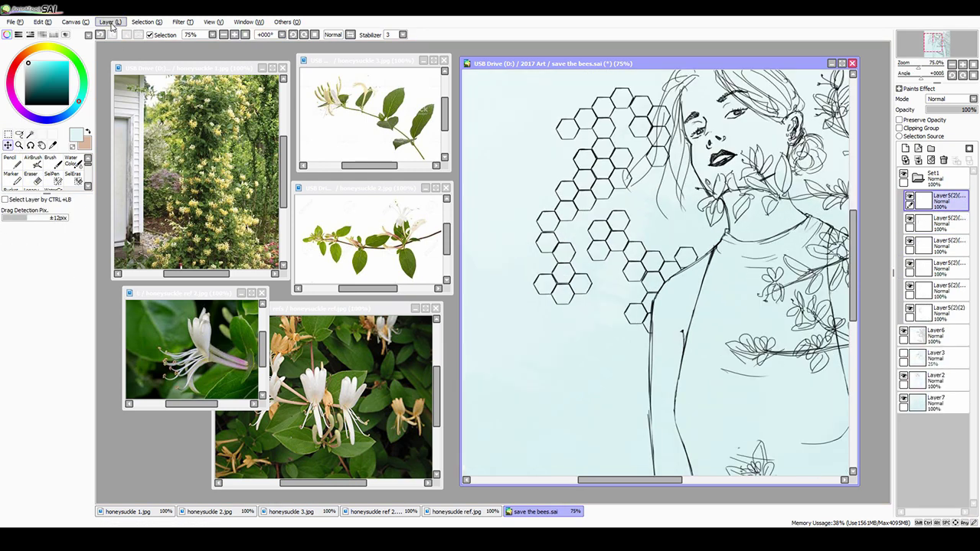
scroll(648, 246, "up", 3)
scroll(514, 327, "down", 3)
key("n")
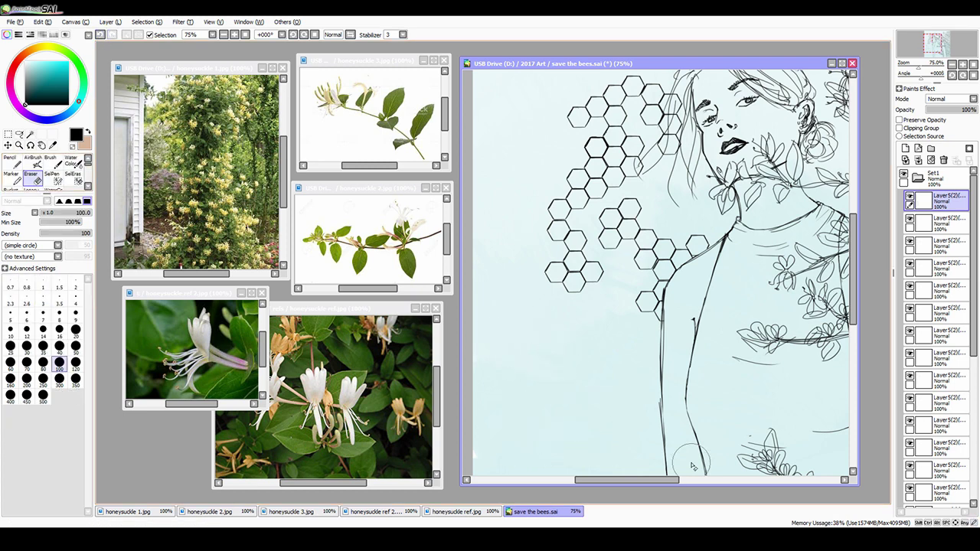
Step: Position hexagon copies under the honeycomb's lower outer end and bridge them across to the cluster at the shoulder
left_click_drag(623, 324, 552, 293)
scroll(582, 299, "down", 2)
left_click(613, 302, "ctrl")
left_click(618, 304, "ctrl")
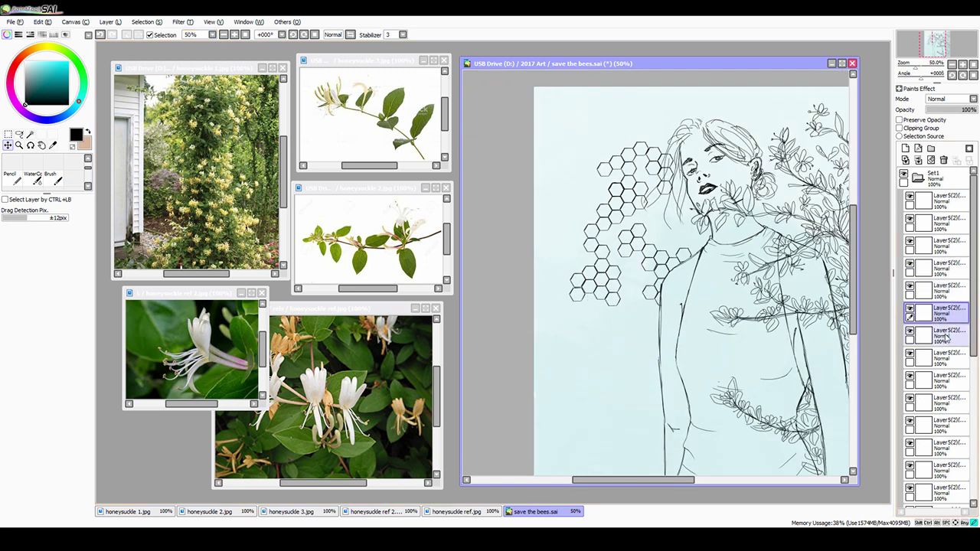
left_click_drag(617, 303, 644, 300)
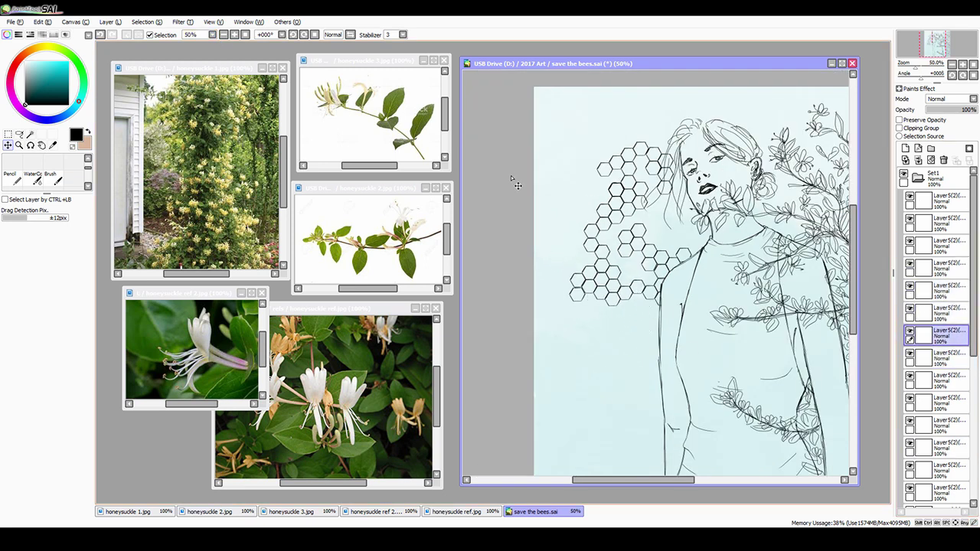
left_click(621, 316, "ctrl")
left_click(625, 291, "ctrl")
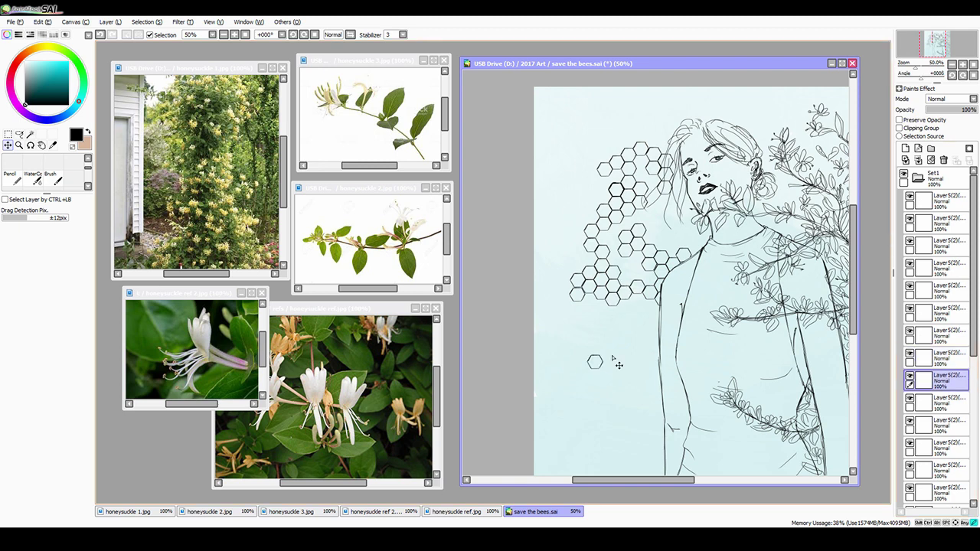
left_click(612, 314, "ctrl")
Step: Build a separate cluster of hexagon copies beside the upper arm, below the shoulder
left_click(940, 420)
left_click(656, 359, "ctrl")
left_click(643, 352, "ctrl")
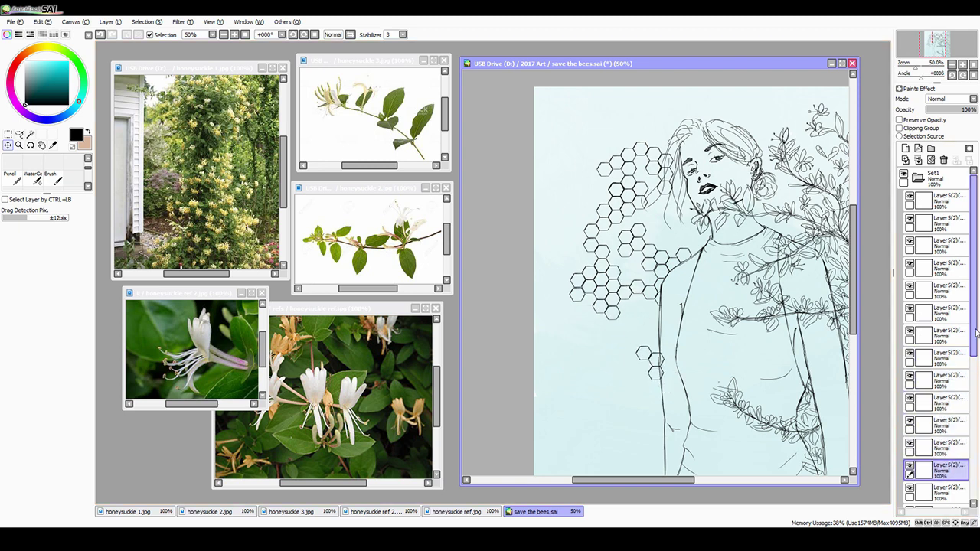
left_click(654, 350, "ctrl")
left_click(647, 341, "ctrl")
left_click(639, 337, "ctrl")
left_click(644, 326, "ctrl")
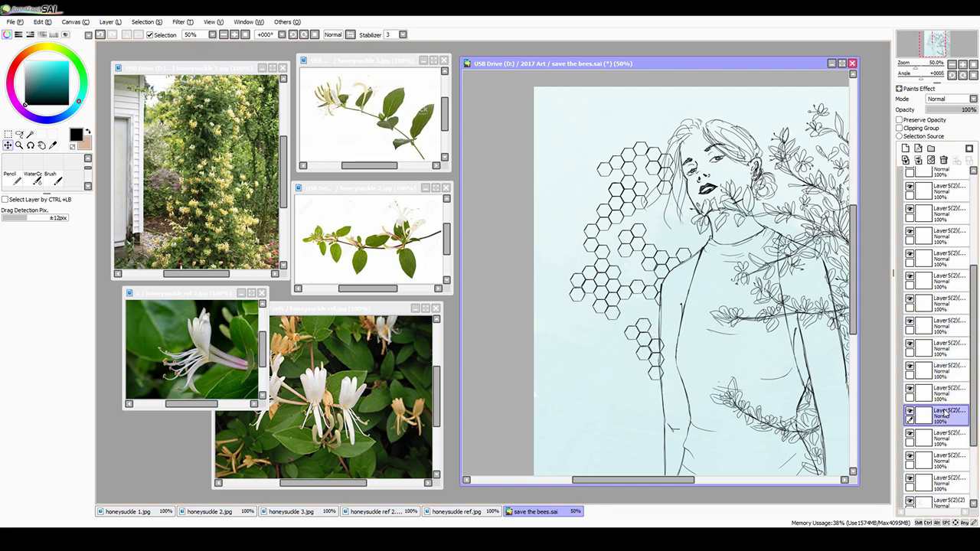
left_click(620, 328, "ctrl")
left_click(632, 322, "ctrl")
Step: Place hexagon copies trailing diagonally down and outward from the honeycomb's lower end
left_click(572, 304, "ctrl")
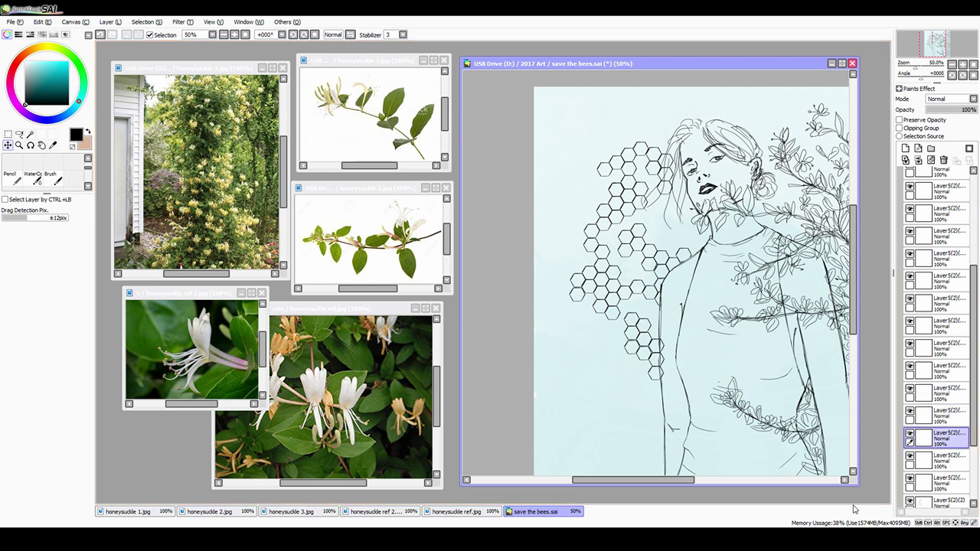
left_click(608, 314, "ctrl")
left_click(604, 317, "ctrl")
left_click(587, 327, "ctrl")
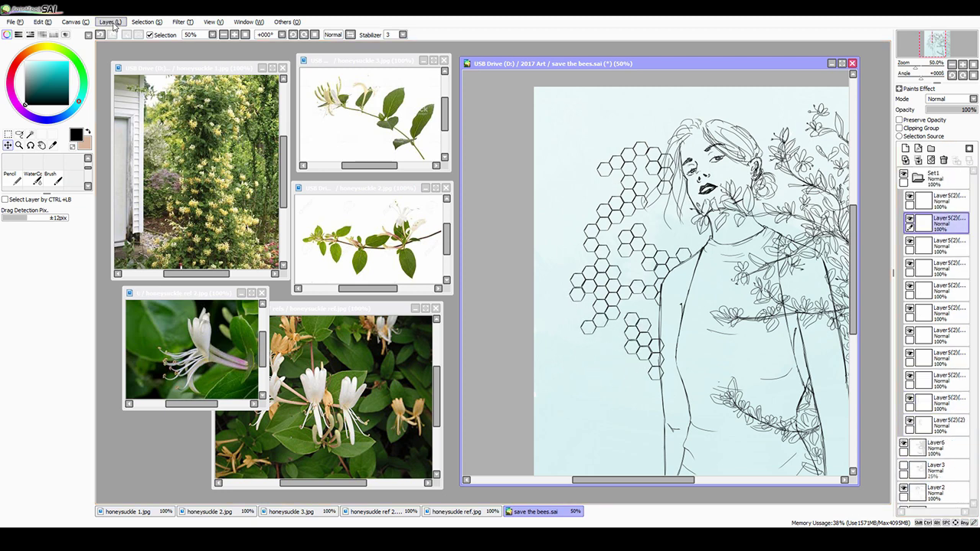
Step: Merge the individual hexagon copies down into the Layer5(2)(2) honeycomb layer
key("ctrl+e")
key("ctrl+e")
key("ctrl+e")
key("ctrl+e")
key("ctrl+e")
key("ctrl+e")
key("ctrl+e")
key("ctrl+e")
key("ctrl+e")
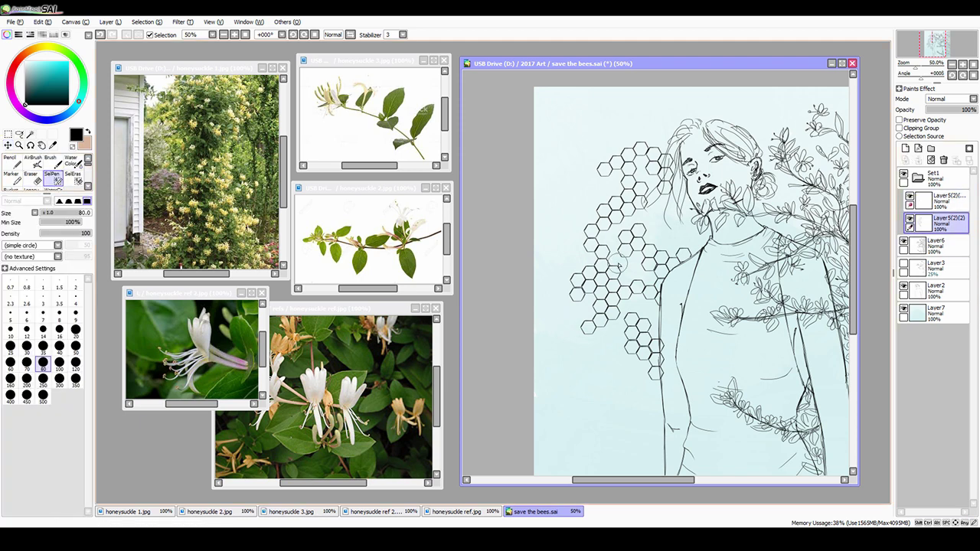
Step: Select the main honeycomb and move it up and inward toward the figure, and erase hexagon lines overlapping the arm
left_click_drag(619, 265, 605, 230)
left_click(8, 145)
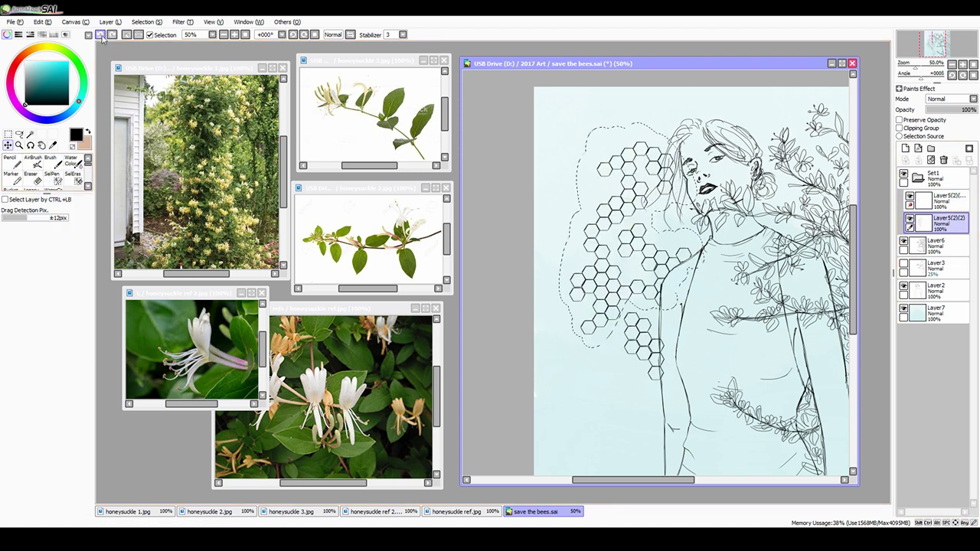
left_click(100, 35)
left_click_drag(599, 281, 609, 270)
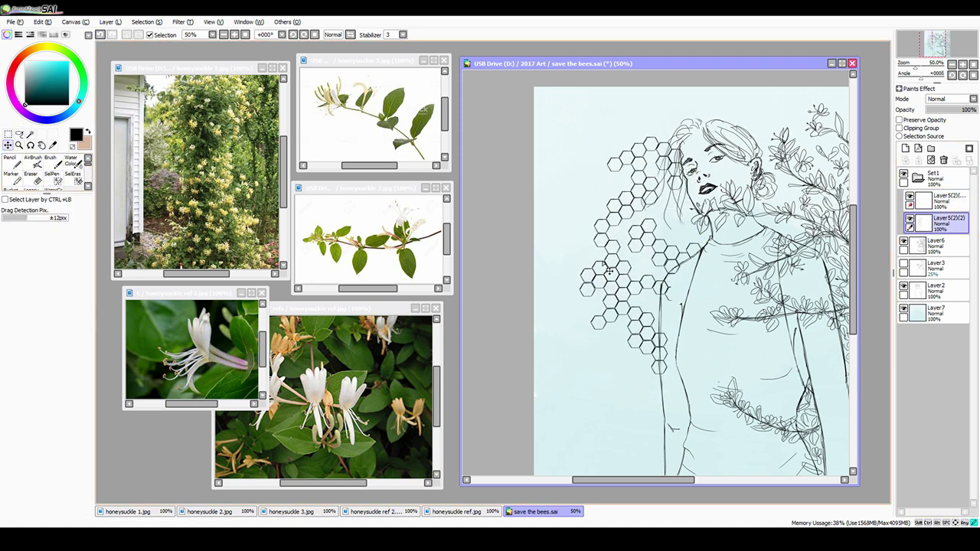
key("e")
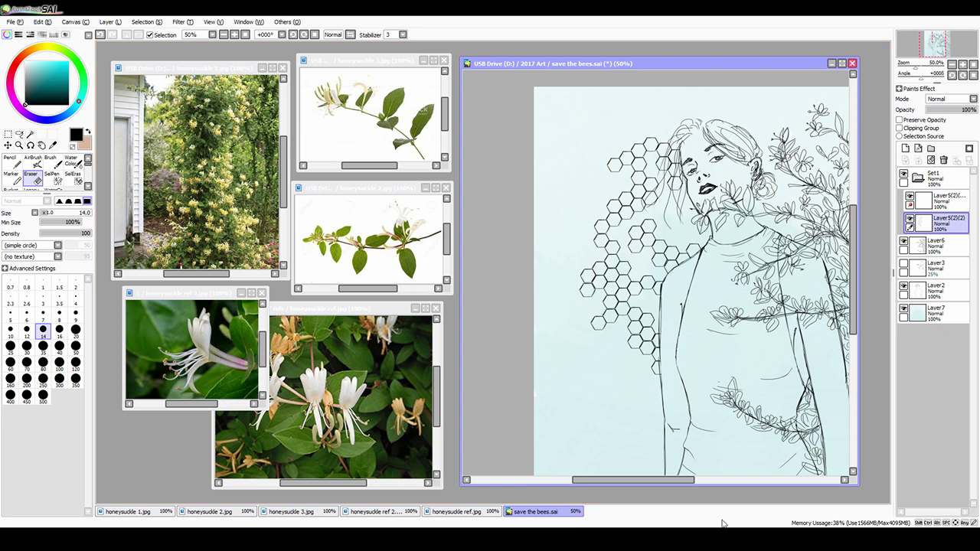
Step: Open the brie larson pose ref.png photo beside the canvas and paint the face and neck in a peach skin tone on a new layer beneath the line art
key("space")
left_click_drag(545, 215, 85, 189)
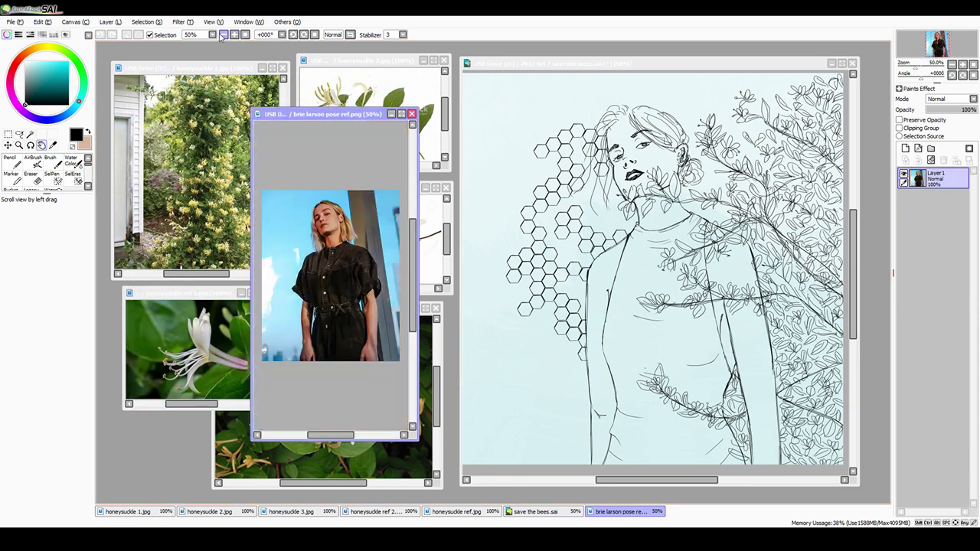
key("b")
left_click(839, 369)
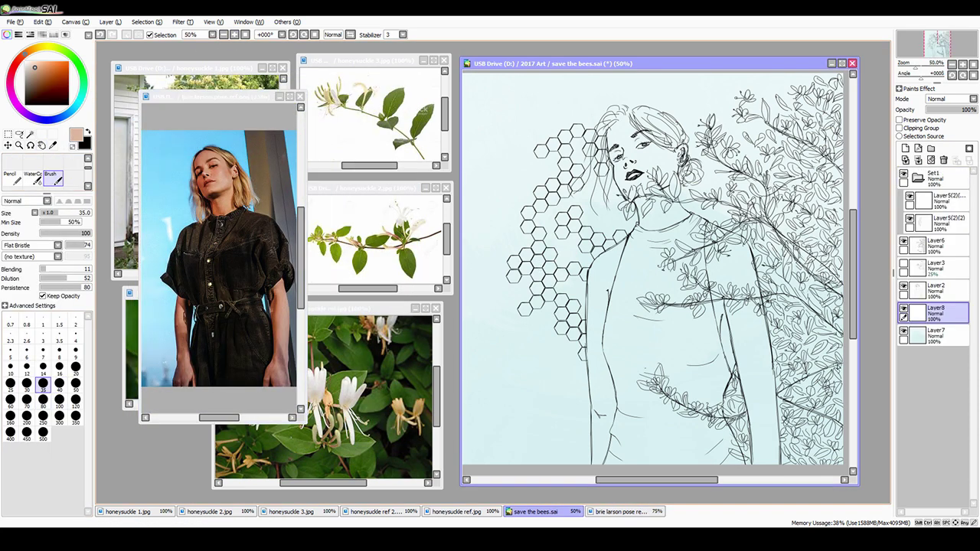
mouse_move(636, 134)
left_mouse_down()
mouse_move(658, 159)
mouse_move(655, 218)
mouse_move(644, 130)
left_mouse_up()
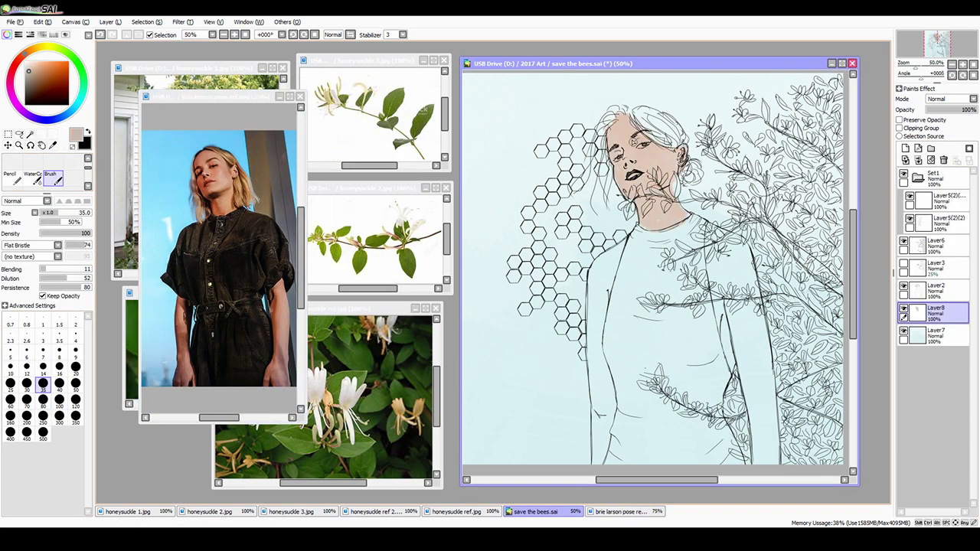
Step: Fill both arms and shoulders with the peach skin tone, and lower the Layer2 line art to 66% opacity
mouse_move(712, 249)
left_mouse_down()
mouse_move(747, 337)
mouse_move(757, 441)
mouse_move(758, 306)
mouse_move(712, 229)
left_mouse_up()
left_click_drag(766, 459, 731, 345)
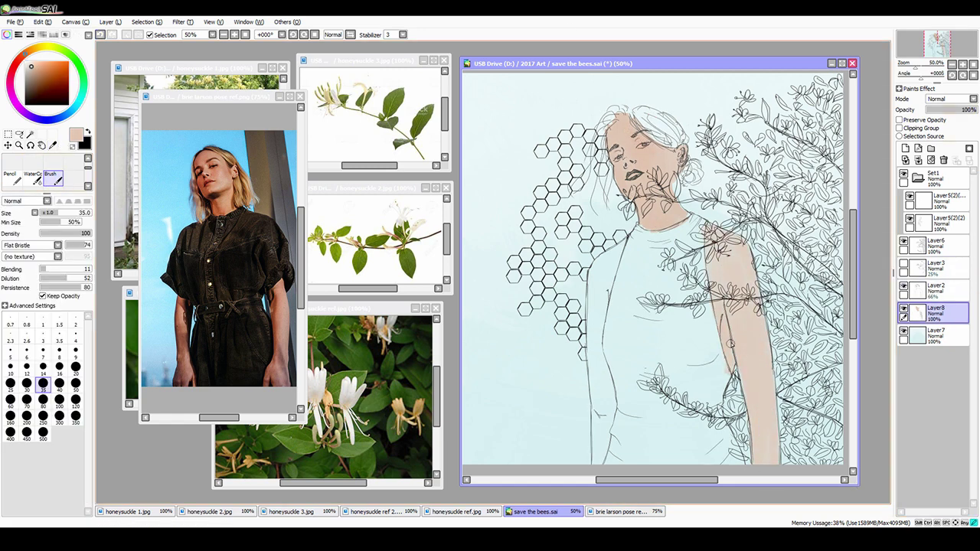
left_click_drag(605, 460, 609, 261)
mouse_move(599, 387)
left_mouse_down()
mouse_move(592, 271)
mouse_move(663, 360)
mouse_move(701, 281)
mouse_move(674, 444)
left_mouse_up()
Step: Sample a reddish brown from the pose photo and block in the middle of the sleeveless top with a size 100 brush
left_click(210, 180, "alt")
left_click_drag(677, 328, 700, 276)
left_click(701, 276, "alt")
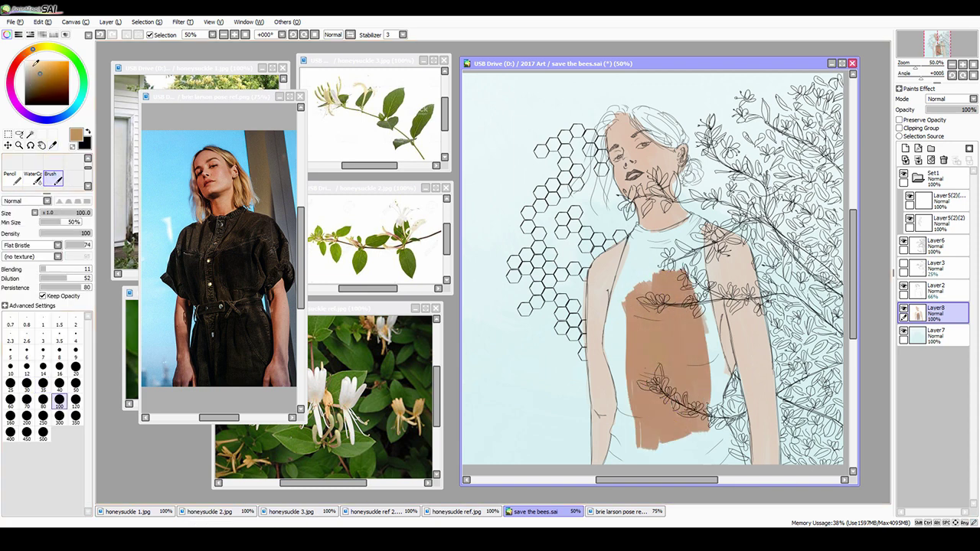
Step: Fill the sleeveless garment in tan brown from the collar to the canvas's lower edge with a size 40 brush
key("bracketleft")
key("bracketleft")
mouse_move(693, 360)
left_mouse_down()
mouse_move(678, 261)
mouse_move(632, 306)
left_mouse_up()
left_click_drag(613, 246, 618, 460)
mouse_move(716, 417)
left_mouse_down()
mouse_move(709, 252)
mouse_move(636, 230)
left_mouse_up()
left_click_drag(693, 222, 716, 353)
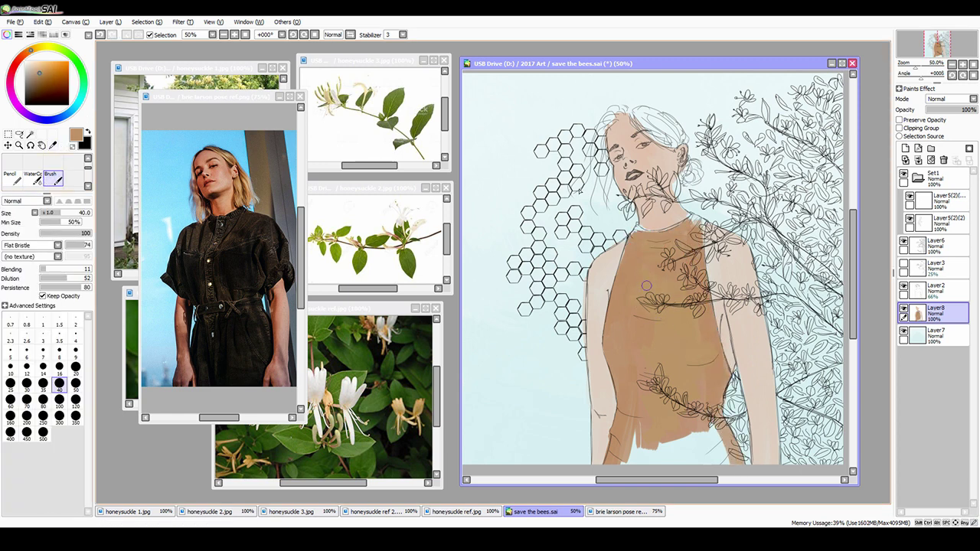
mouse_move(632, 456)
left_mouse_down()
mouse_move(713, 450)
mouse_move(677, 442)
mouse_move(683, 432)
mouse_move(724, 459)
left_mouse_up()
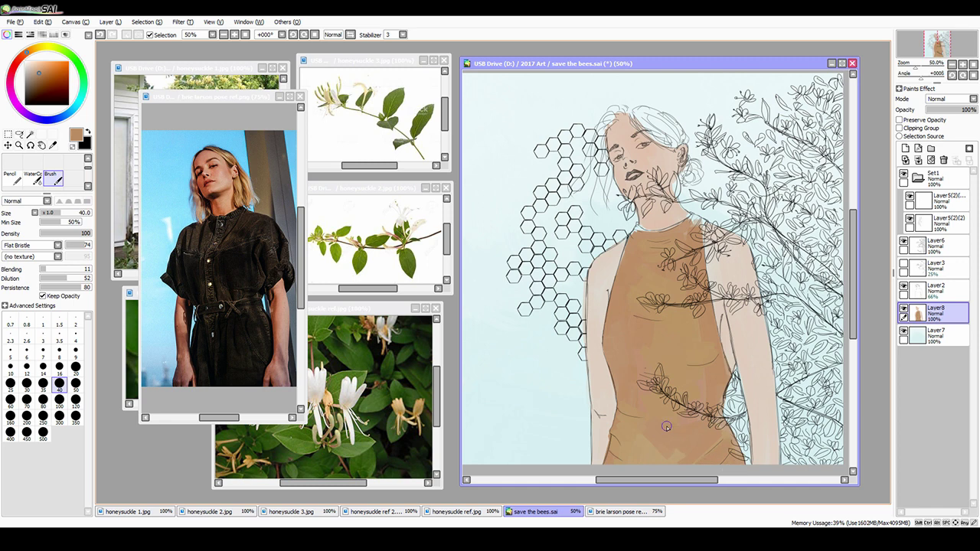
left_click_drag(667, 426, 645, 450)
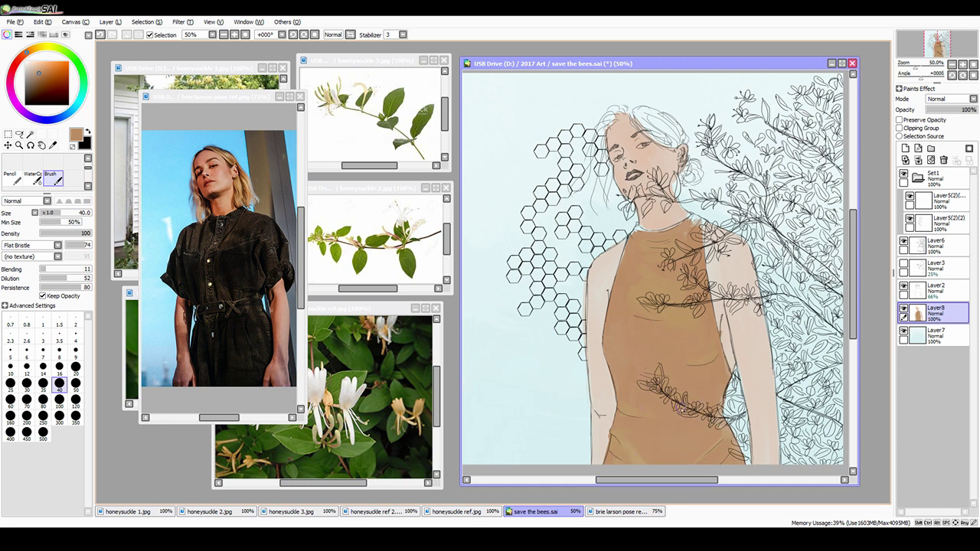
Step: Tidy the collar and paint fine folds below it with a size 8 brush, and return the brush size to 40
scroll(654, 216, "up", 1)
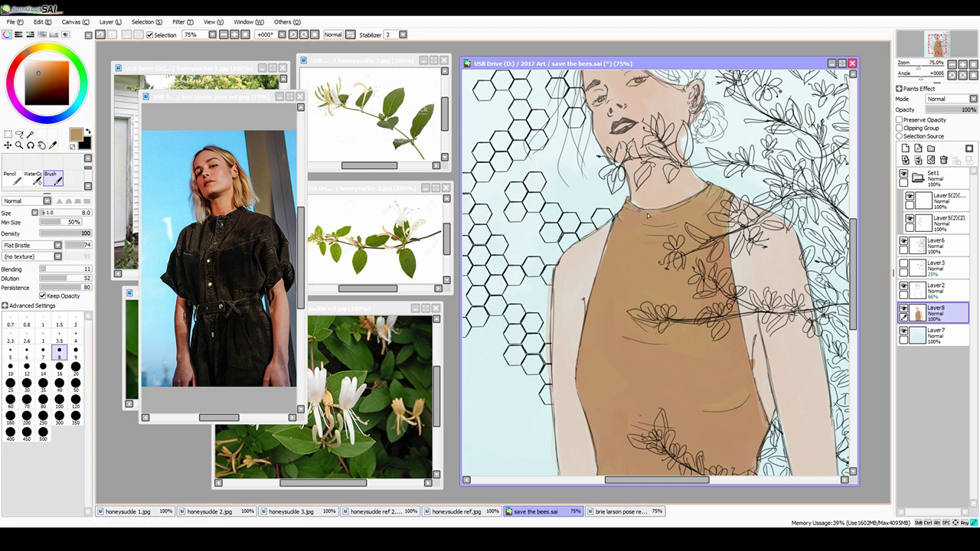
key("]")
key("]")
key("]")
key("]")
key("]")
key("]")
key("]")
key("]")
key("]")
key("]")
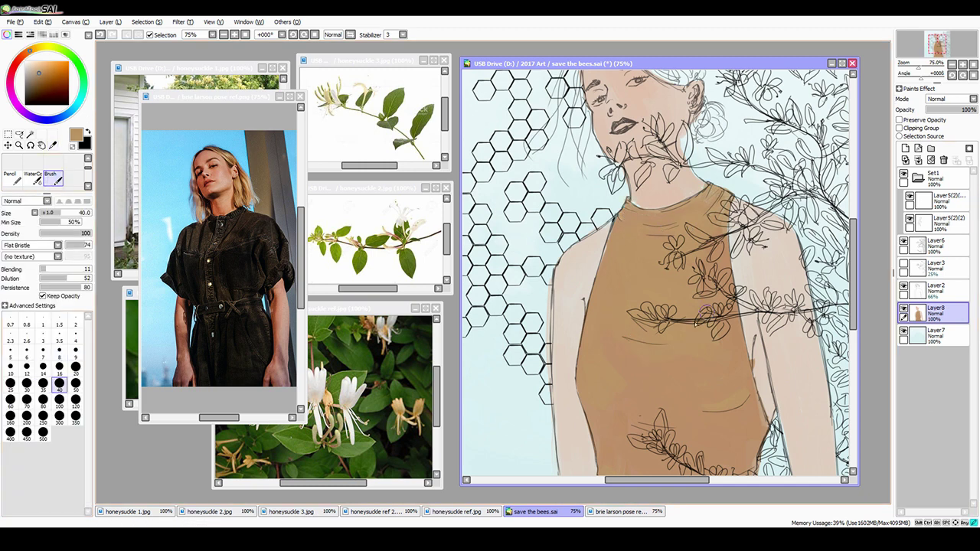
left_click(223, 35)
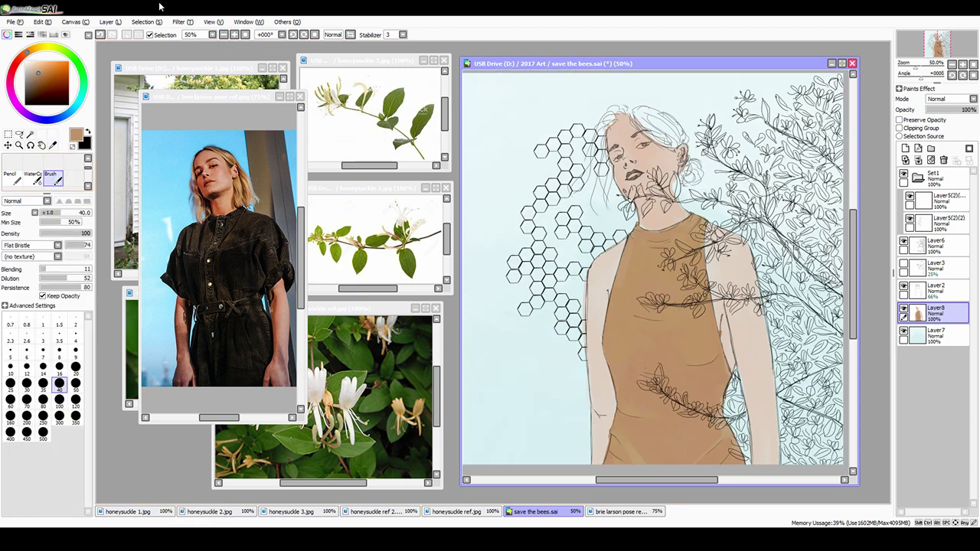
Step: Paint light V-shaped seam lines across the garment's hips with a small brush
left_click(213, 35)
left_click(223, 34)
scroll(659, 269, "down", 3)
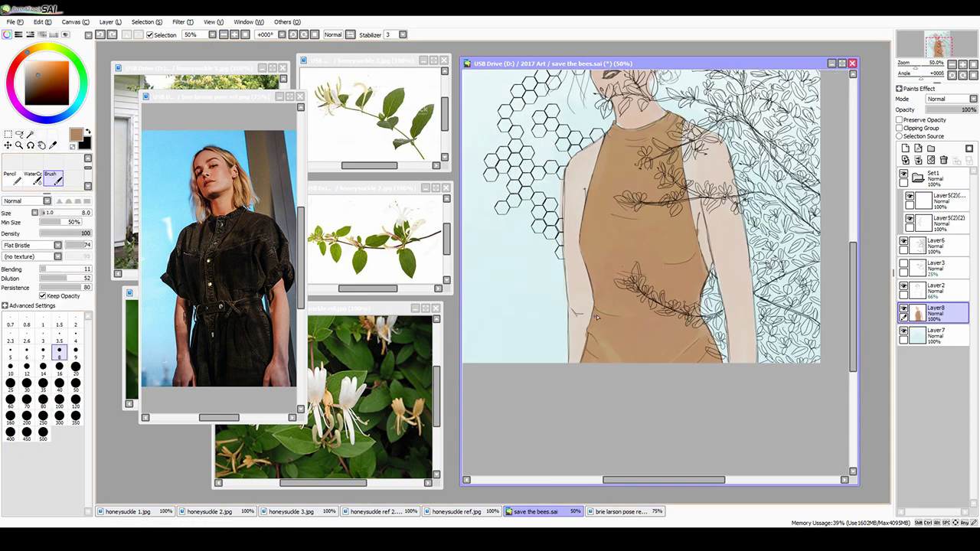
key("ctrl+plus")
key("bracketleft")
key("bracketleft")
key("bracketleft")
key("bracketleft")
key("bracketleft")
key("bracketleft")
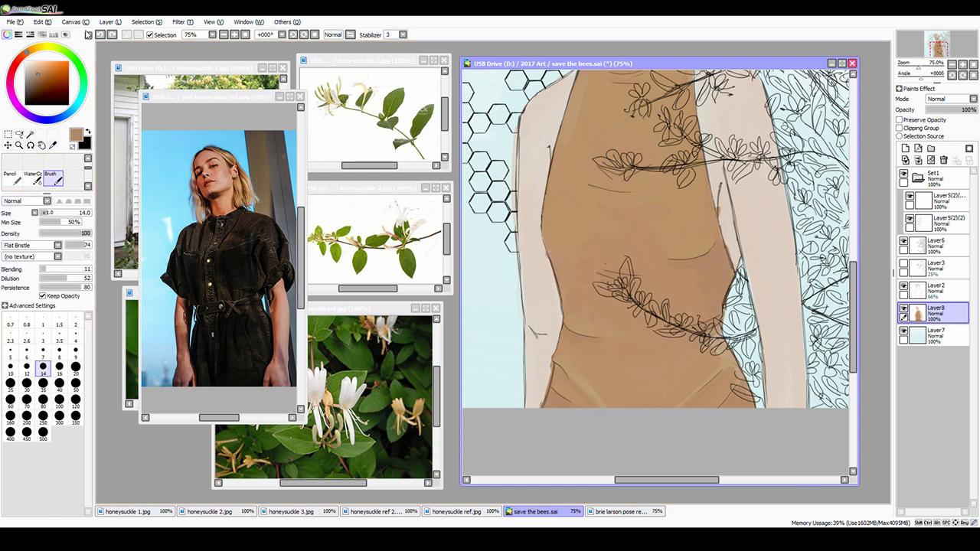
Step: Refine the garment's neckline edges with very fine brushes of size 3 and 1
scroll(659, 268, "up", 2)
key("bracketleft")
key("bracketleft")
key("bracketleft")
key("bracketleft")
key("bracketleft")
key("bracketleft")
key("bracketleft")
key("bracketleft")
key("bracketleft")
key("bracketleft")
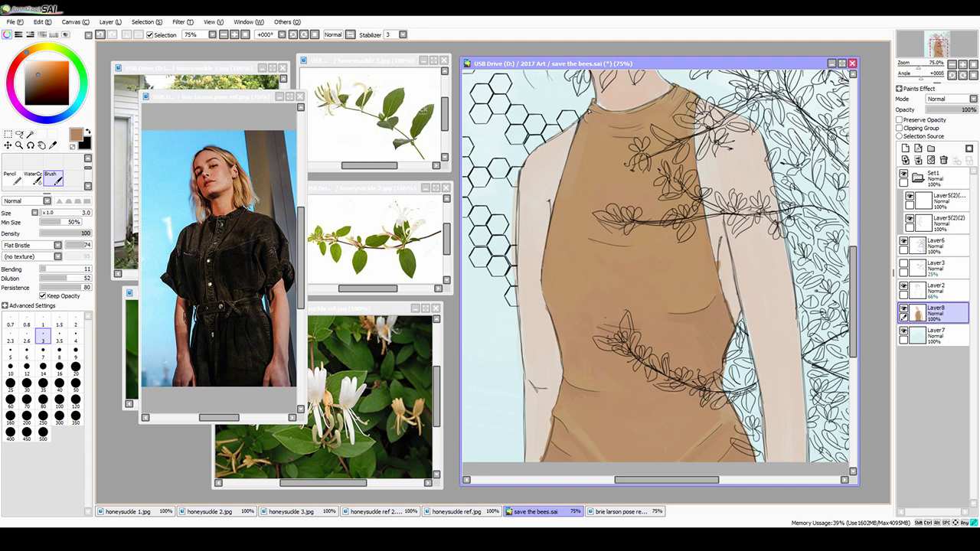
key("bracketleft")
key("bracketleft")
key("bracketleft")
key("bracketleft")
key("bracketleft")
scroll(519, 252, "up", 3)
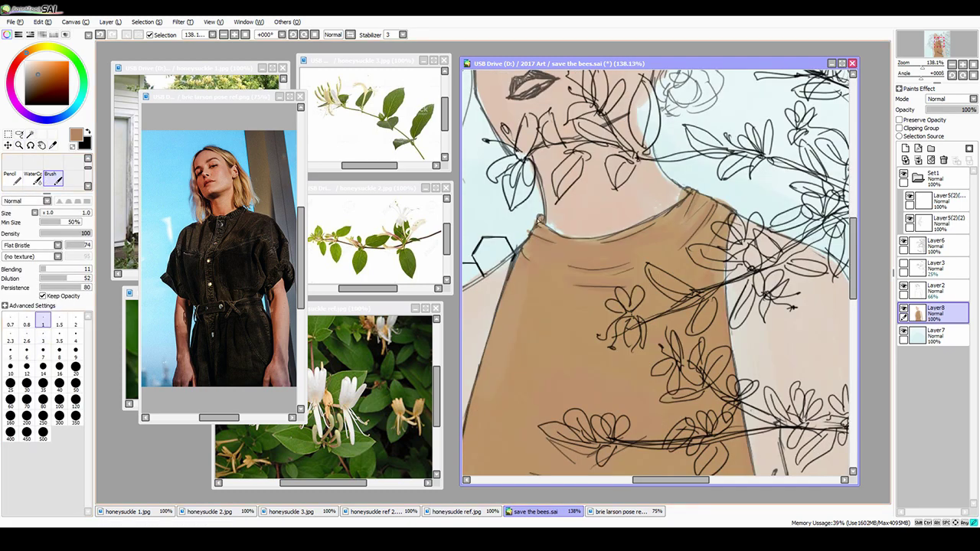
Step: Set the brush size to 35, sample browns from the garment and blend the colour across the waist and midriff
left_click(223, 34)
key("bracketright")
key("bracketright")
key("bracketright")
key("bracketright")
key("bracketright")
key("bracketright")
key("bracketright")
key("bracketright")
key("bracketright")
key("bracketright")
key("bracketright")
key("bracketright")
key("bracketright")
key("bracketright")
key("bracketright")
key("bracketright")
key("bracketright")
key("bracketright")
key("bracketright")
key("bracketright")
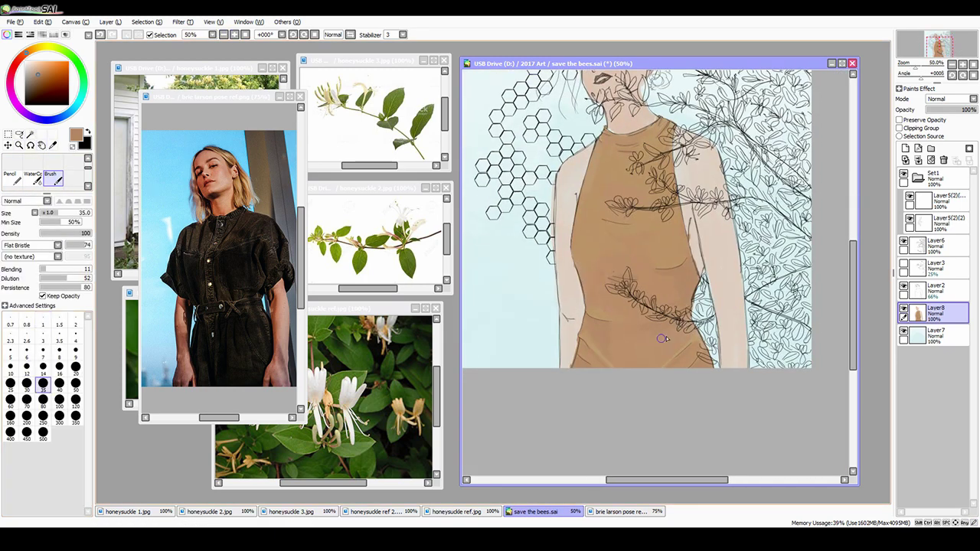
key("alt")
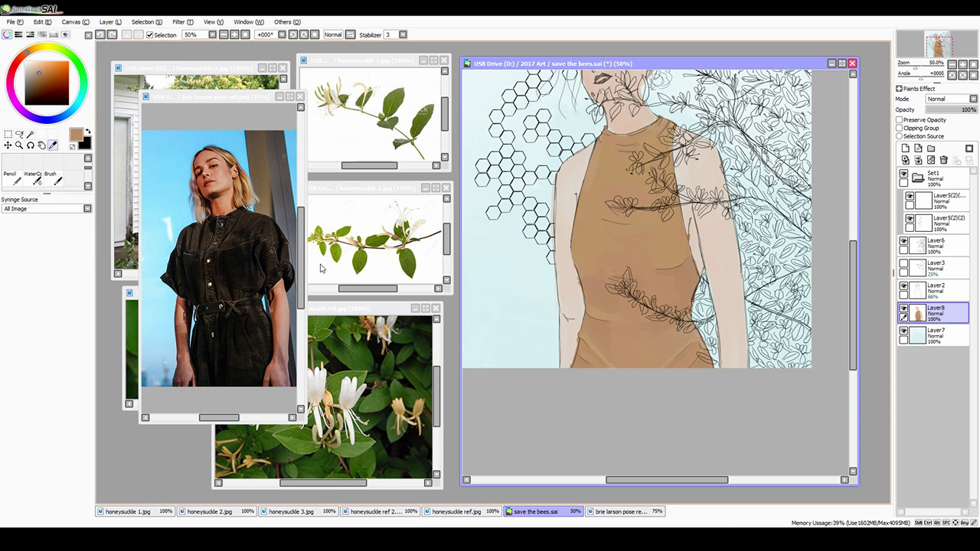
scroll(590, 297, "up", 1)
key("alt")
key("alt")
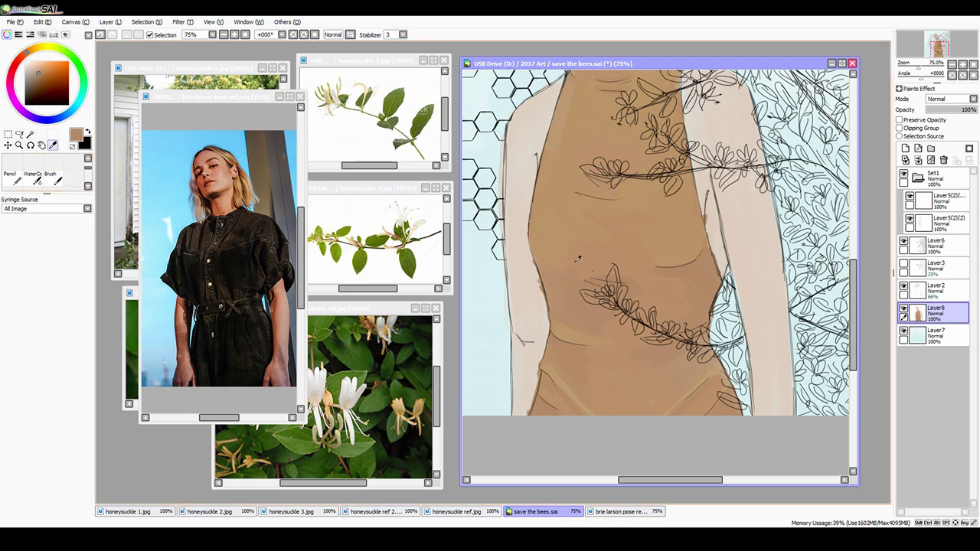
key("alt")
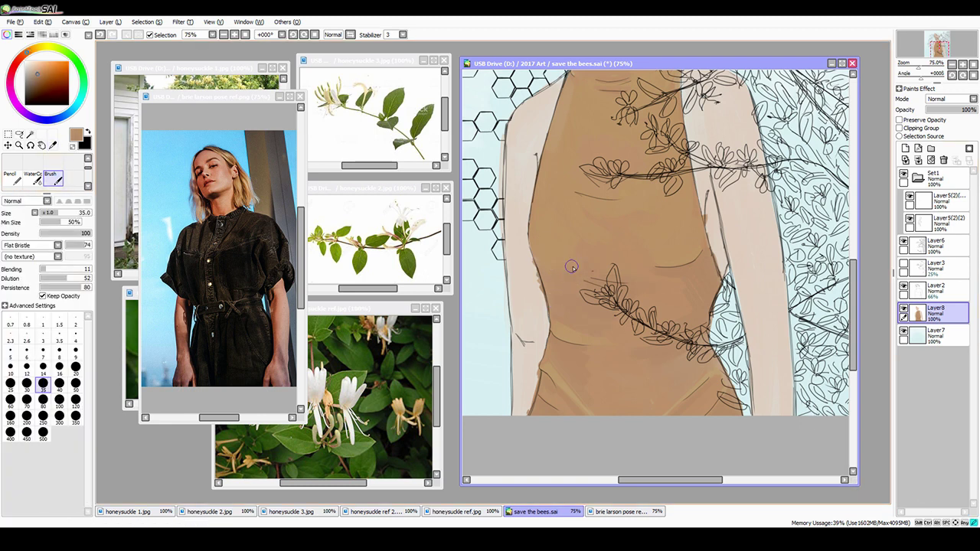
Step: Set the brush size to 14 and sample a brown from the garment for finer touch-ups
left_click(43, 366)
key("alt")
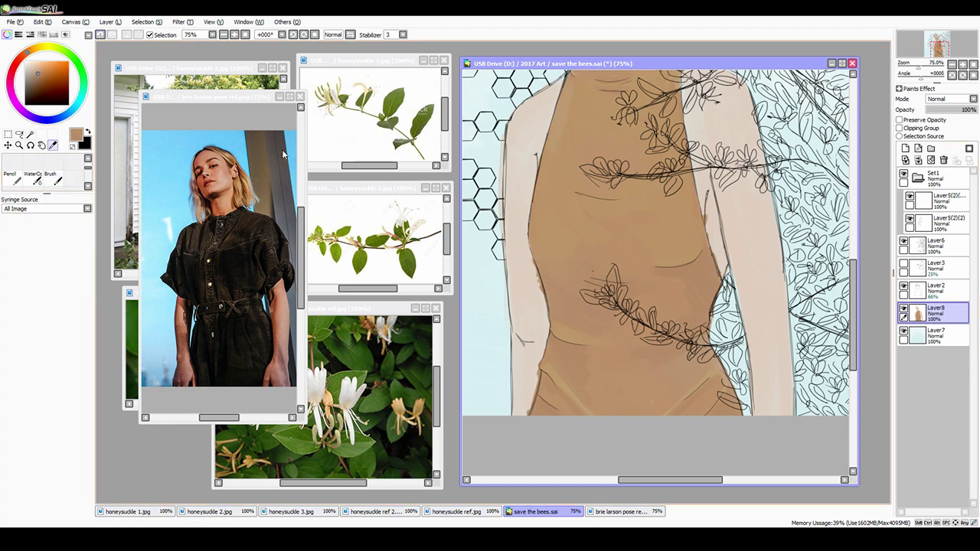
scroll(594, 324, "down", 1)
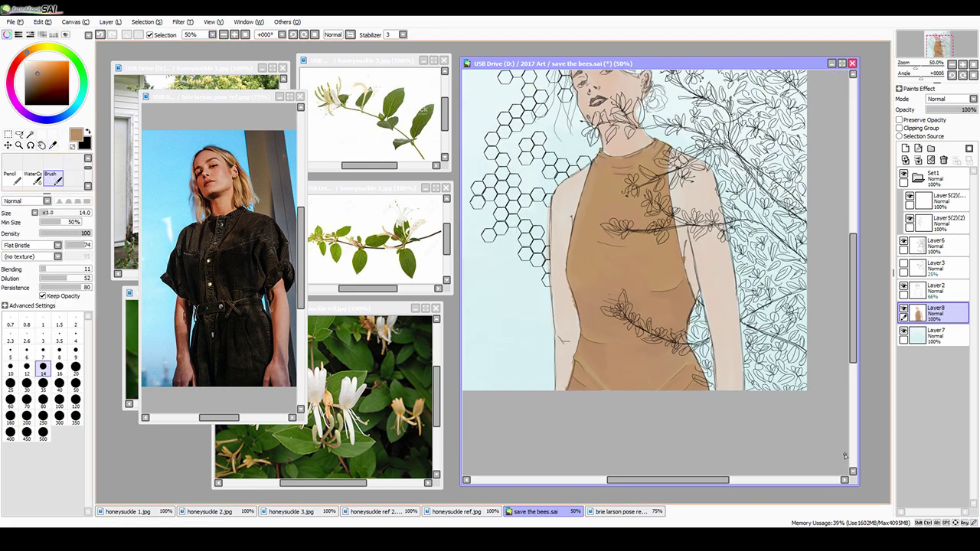
Step: Sample the arm's skin tone, set the brush size to 40 and smooth the skin base on both arms, the shoulder and neck
left_click(716, 252, "alt")
key("bracketright")
key("bracketright")
key("bracketright")
key("bracketright")
key("bracketright")
key("bracketright")
left_click_drag(706, 191, 693, 326)
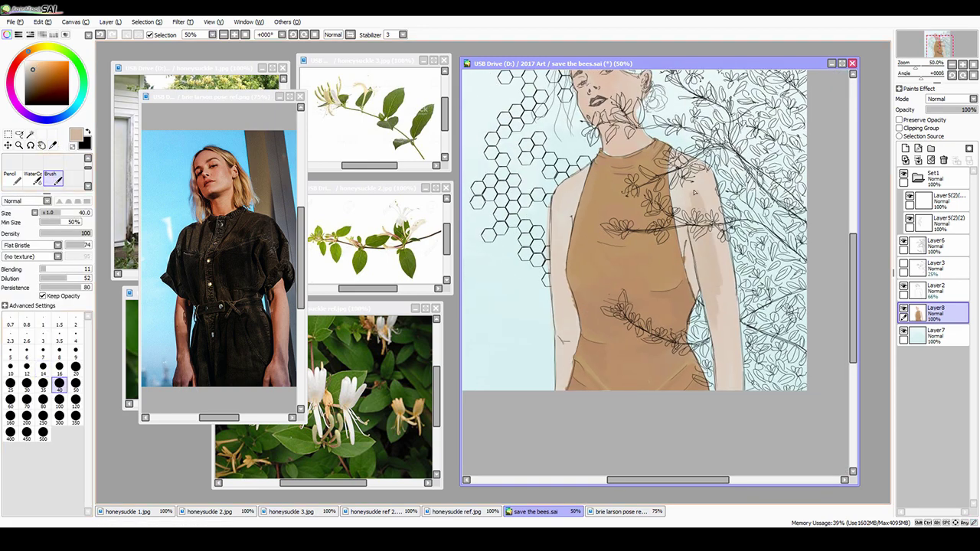
left_click_drag(689, 172, 713, 325)
left_click_drag(567, 195, 563, 260)
left_click_drag(605, 138, 624, 150)
left_click_drag(724, 257, 739, 387)
left_click_drag(682, 161, 720, 211)
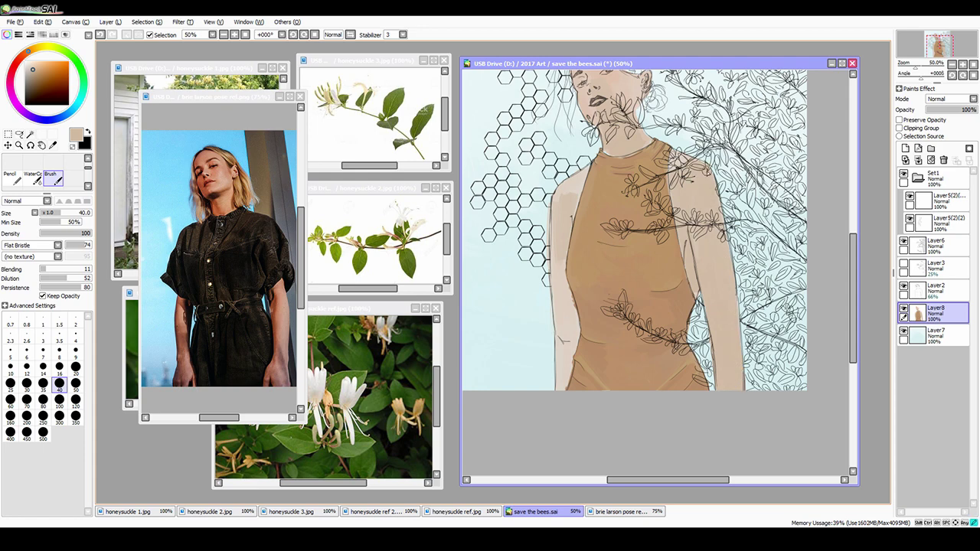
left_click_drag(563, 280, 560, 368)
Step: Set the brush size to 14 and tidy the skin colour along the outer edge of the arm beside the honeycomb
key("bracketleft")
key("bracketleft")
key("bracketleft")
key("bracketleft")
key("bracketleft")
key("bracketleft")
scroll(536, 372, "up", 1)
left_click_drag(509, 201, 504, 299)
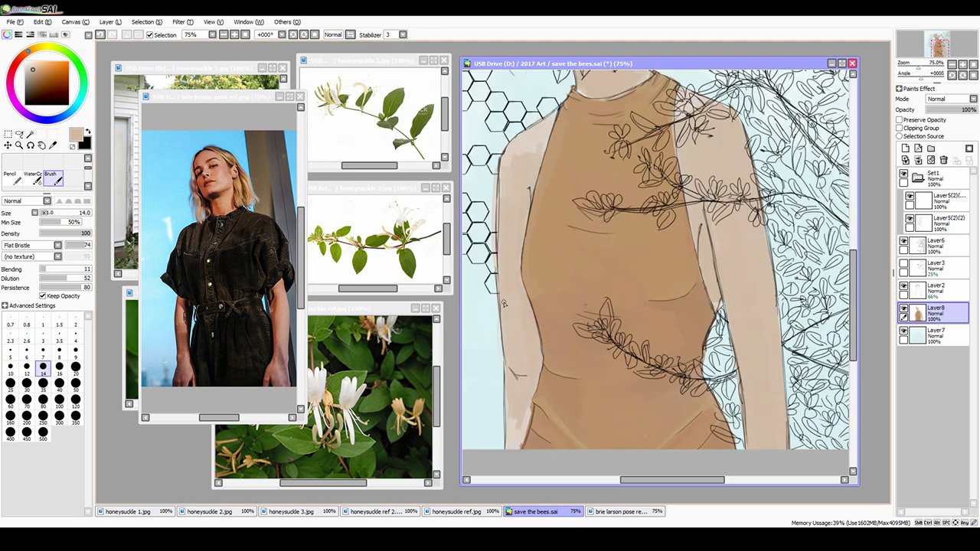
left_click_drag(682, 155, 533, 347)
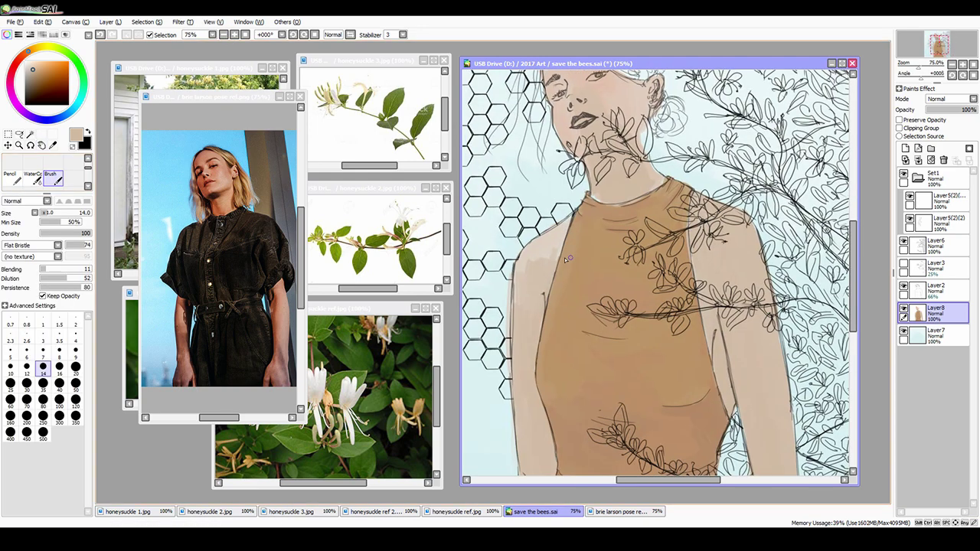
Step: Paint a tan base along the hairline and over the forehead strands down the side of the face
left_click_drag(647, 149, 647, 268)
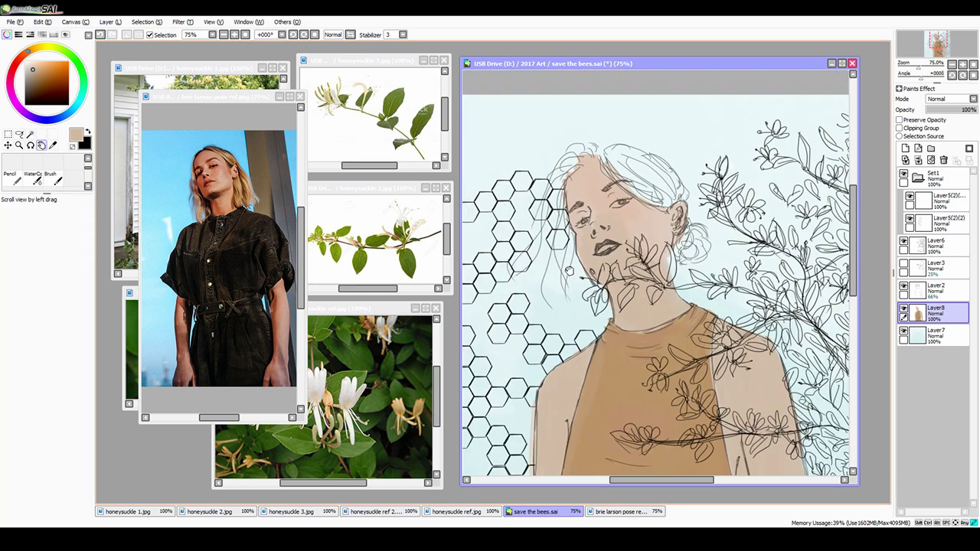
left_click_drag(578, 173, 583, 210)
left_click_drag(571, 153, 670, 257)
key("bracketleft")
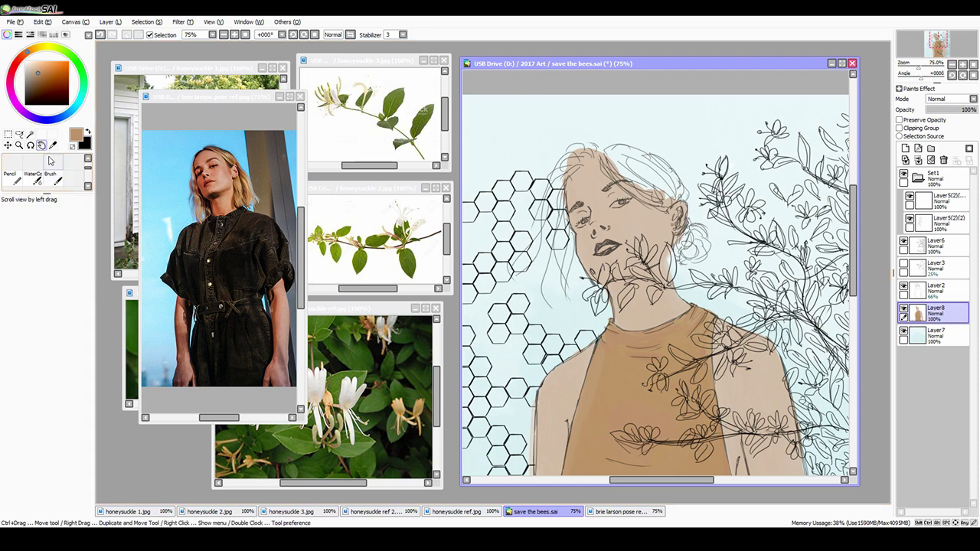
Step: Erase the stray sketch line across the garment's chest on Layer2, returning to the brush on Layer8
left_click_drag(644, 448, 643, 323)
key("n")
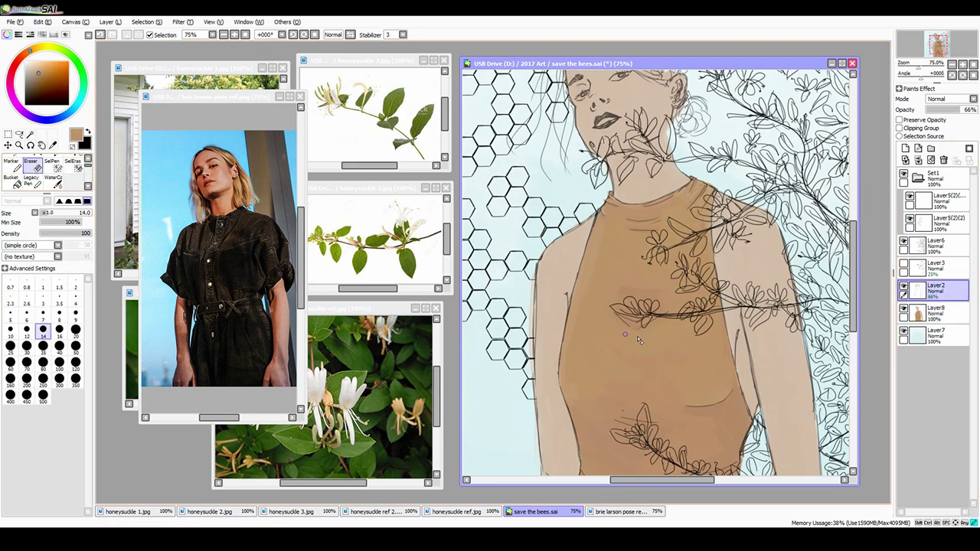
key("b")
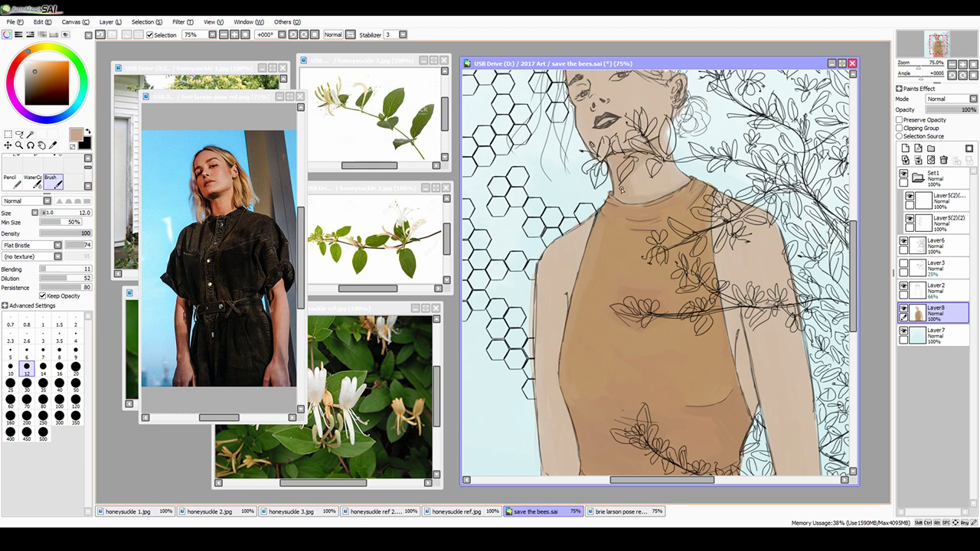
Step: Set the brush size to 20 and blend tan shading over the face and neck
scroll(621, 191, "up", 3)
key("bracketright")
key("bracketright")
key("bracketright")
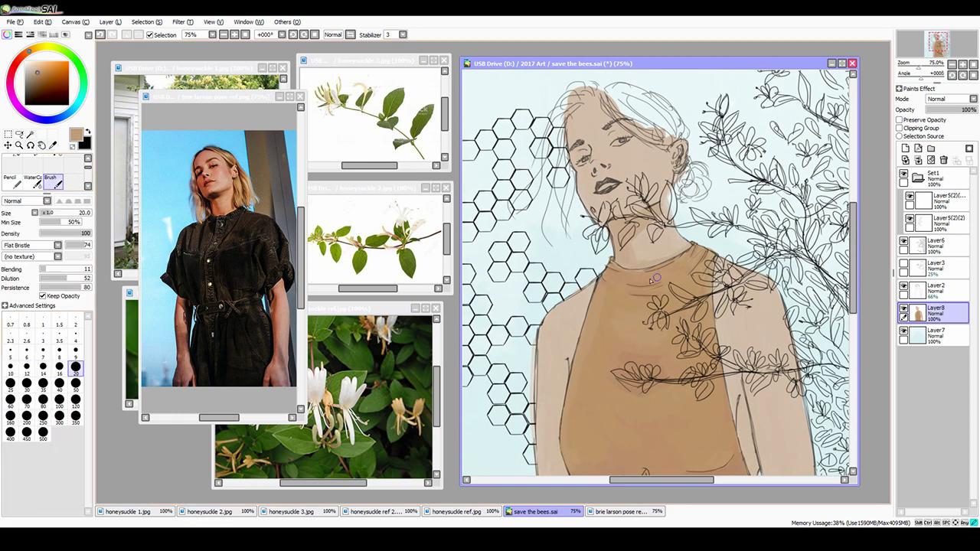
key("minus")
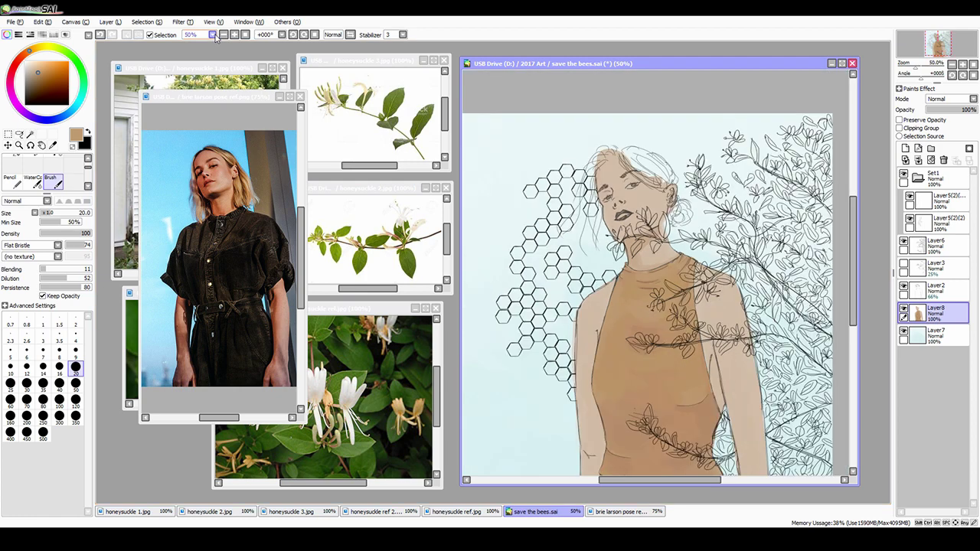
key("plus")
mouse_move(582, 131)
left_mouse_down()
mouse_move(609, 214)
mouse_move(566, 123)
left_mouse_up()
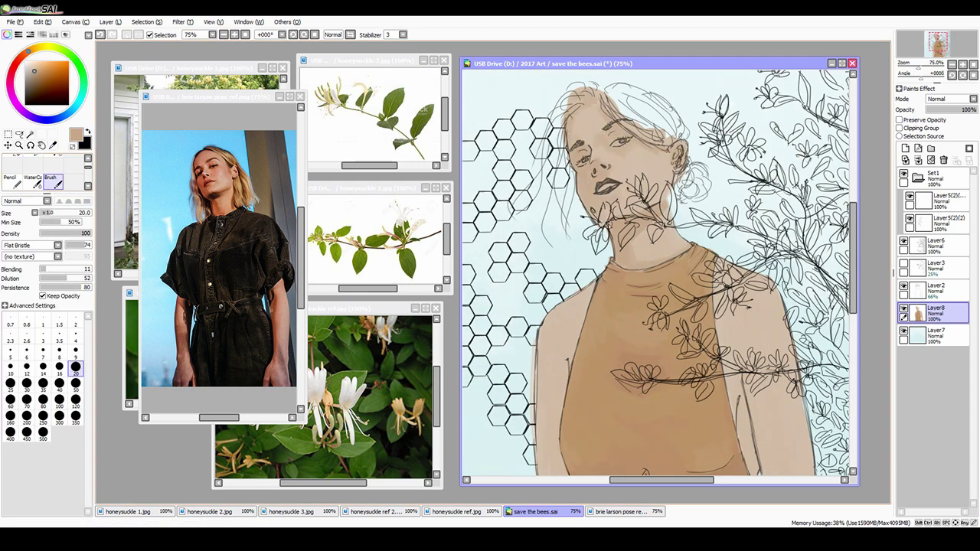
Step: Preserve opacity on Layer8 and blend sampled skin tones over the shoulder and arms
key("minus")
key("plus")
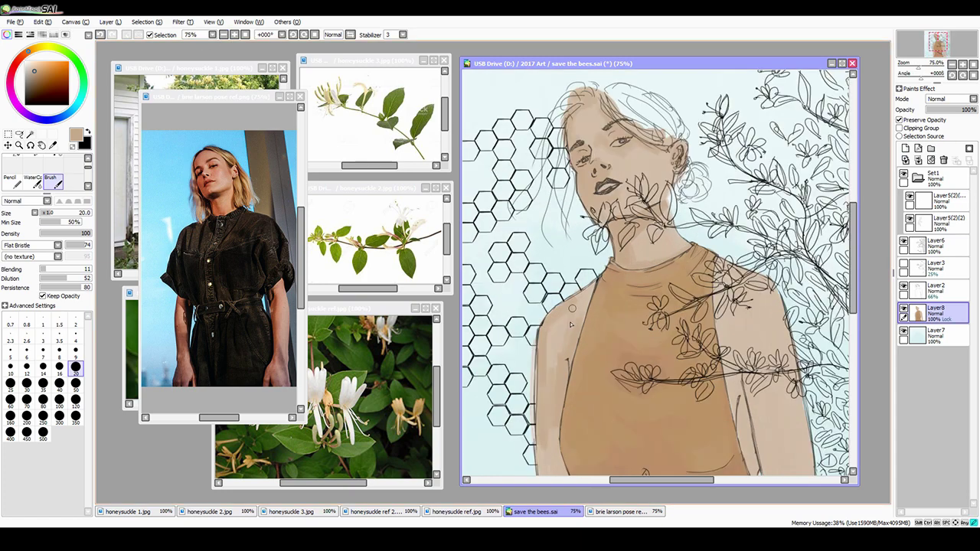
key("minus")
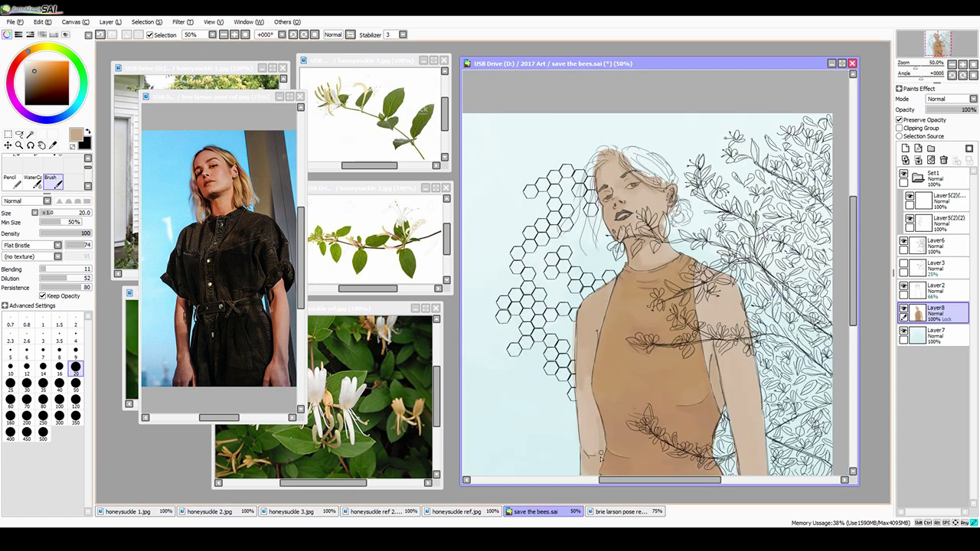
left_click(213, 35)
key("plus")
key("plus")
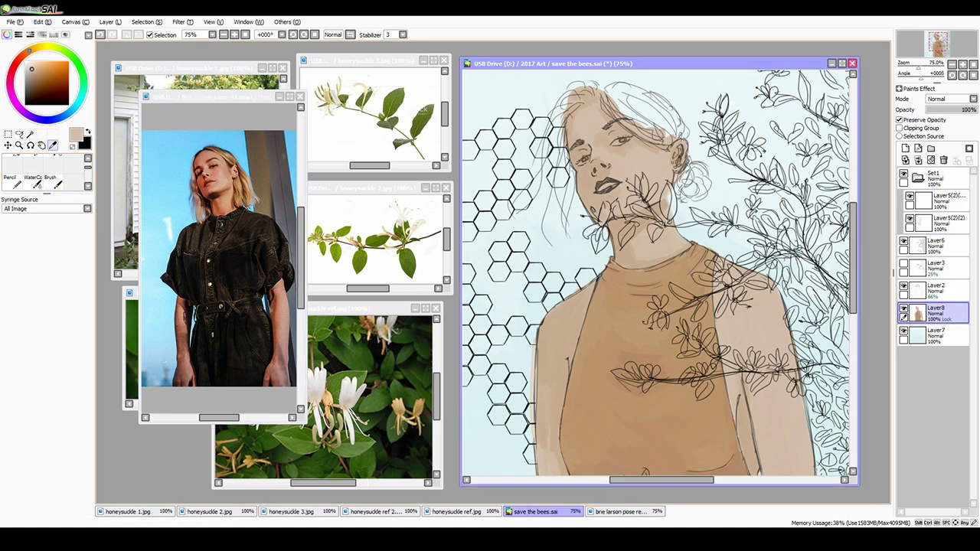
key("b")
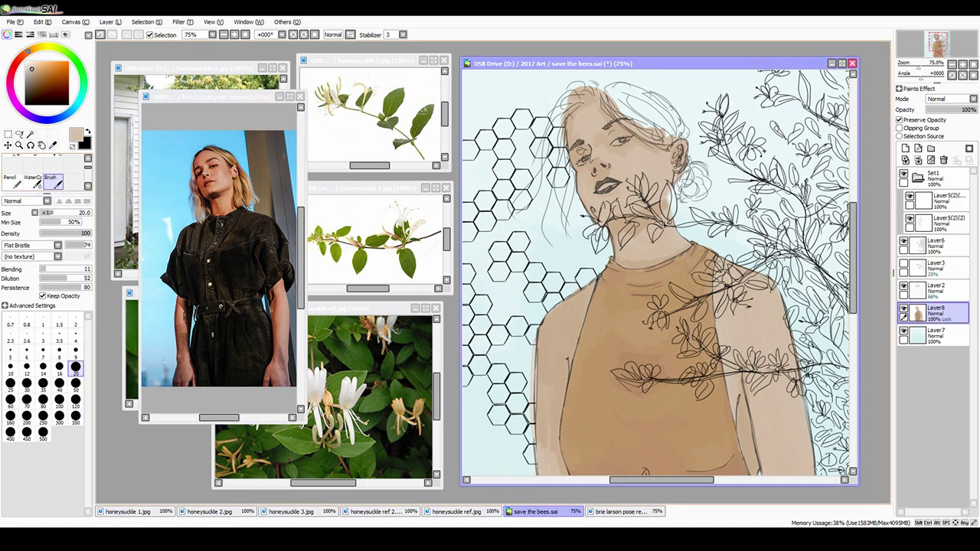
Step: Refine the skin and garment shading with brushes of sizes 8, 20 and 14
left_click(59, 351)
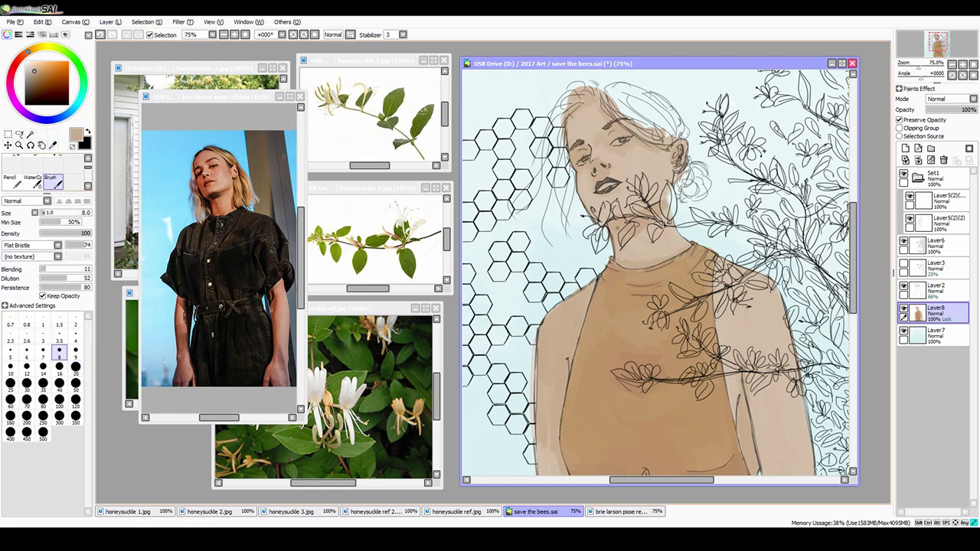
left_click(75, 367)
scroll(545, 429, "down", 3)
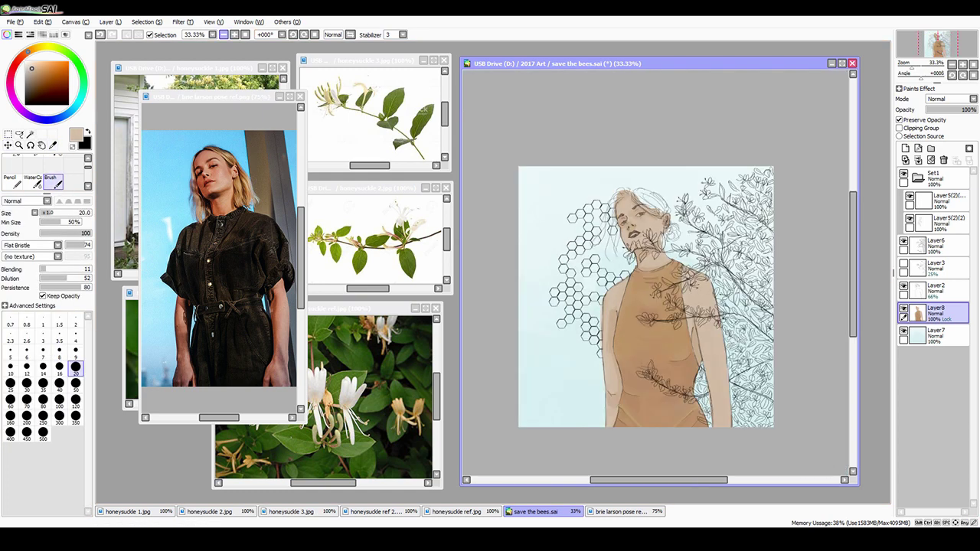
scroll(662, 459, "up", 1)
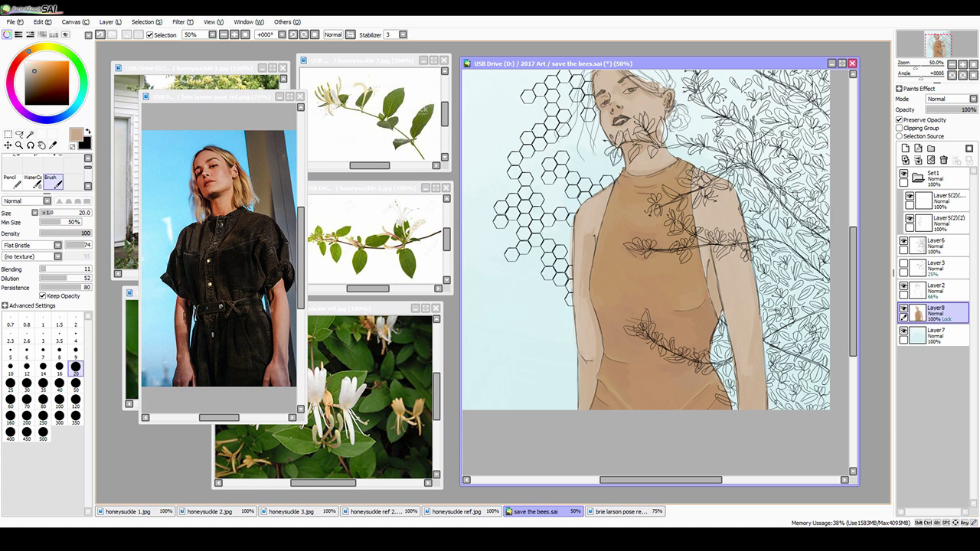
left_click(43, 325)
scroll(656, 291, "up", 2)
left_click(43, 367)
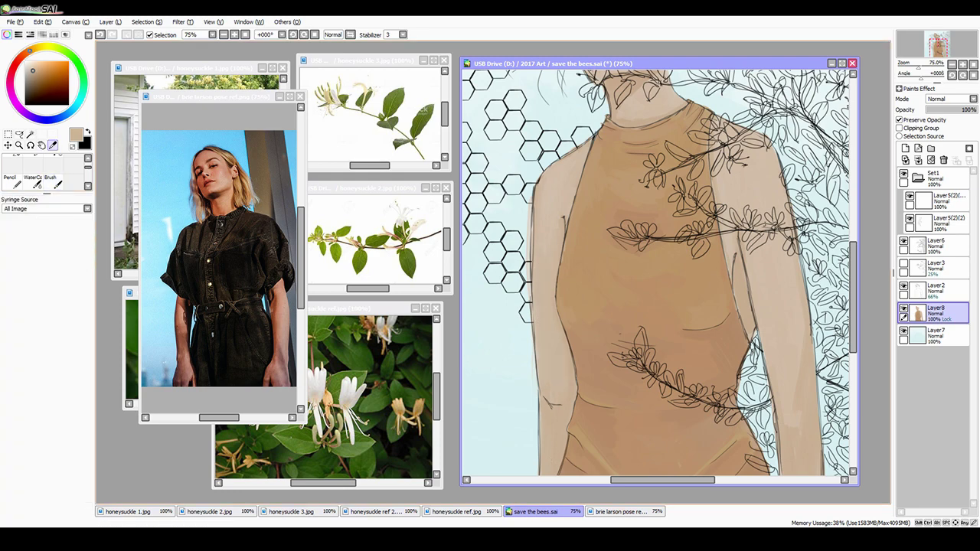
Step: Turn off opacity preservation on Layer8 and fill the crown of the hair and the bun with tan at size 14
scroll(529, 155, "up", 3)
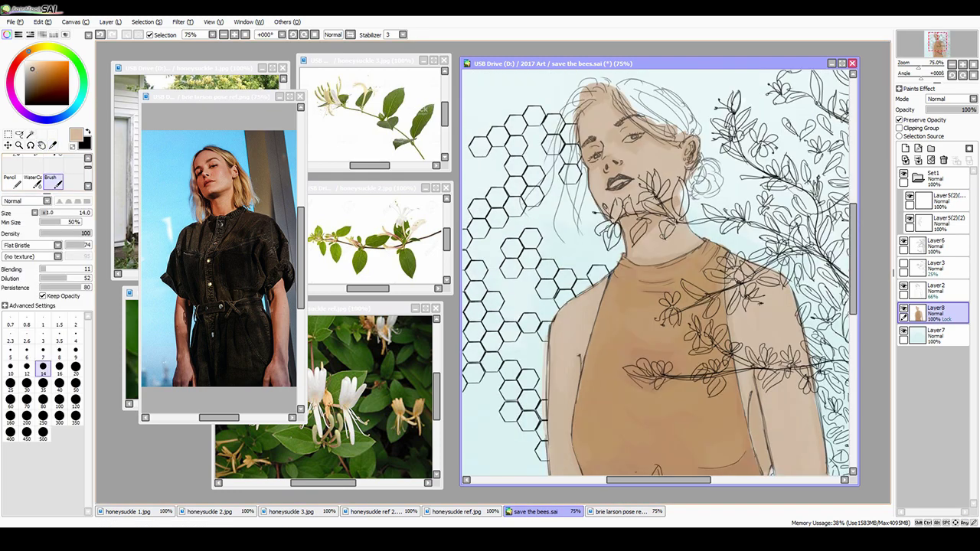
mouse_move(624, 132)
left_mouse_down()
mouse_move(664, 98)
mouse_move(697, 95)
left_mouse_up()
left_click_drag(690, 159, 718, 196)
left_click_drag(622, 95, 662, 80)
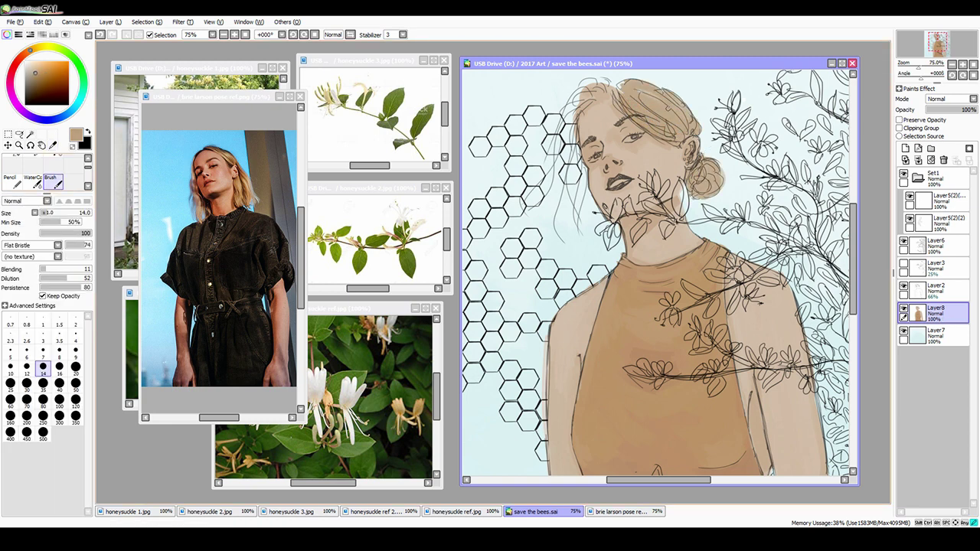
Step: Set the brush size to 8 and paint the loose tan hair strands hanging beside the cheek
key("bracketleft")
key("bracketleft")
key("bracketleft")
key("bracketleft")
left_click_drag(574, 173, 585, 232)
mouse_move(567, 141)
left_mouse_down()
mouse_move(558, 242)
mouse_move(582, 245)
mouse_move(585, 206)
left_mouse_up()
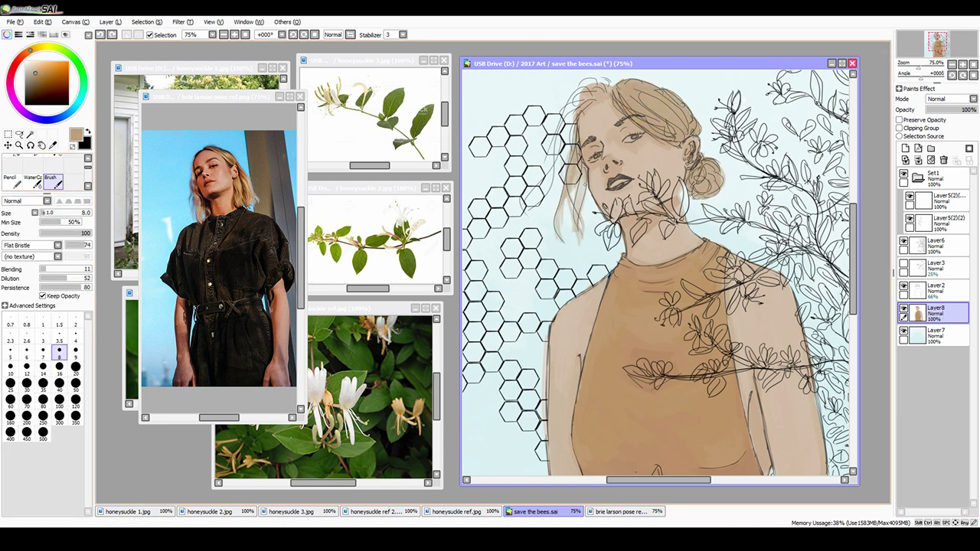
left_click_drag(567, 164, 583, 242)
Step: Extend the hair with longer tan strands sweeping from the crown out over the honeycomb
left_click_drag(576, 107, 526, 213)
left_click_drag(569, 123, 518, 218)
left_click_drag(597, 79, 585, 100)
left_click_drag(548, 165, 527, 199)
left_click_drag(611, 76, 557, 146)
left_click_drag(573, 121, 544, 182)
Step: Erase the excess colour inside the leaf beside the neck, below the ear, with a size 14 eraser
key("e")
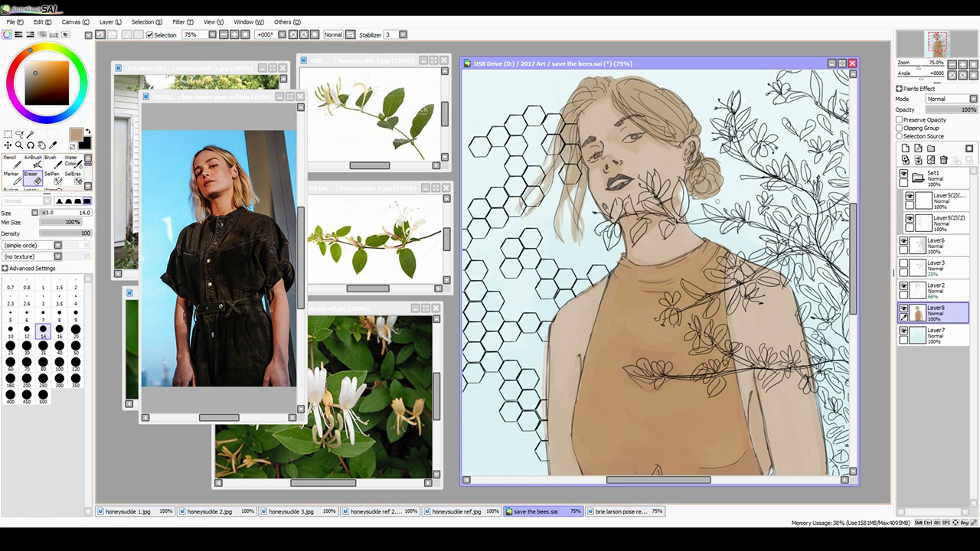
left_click_drag(677, 183, 680, 213)
key("b")
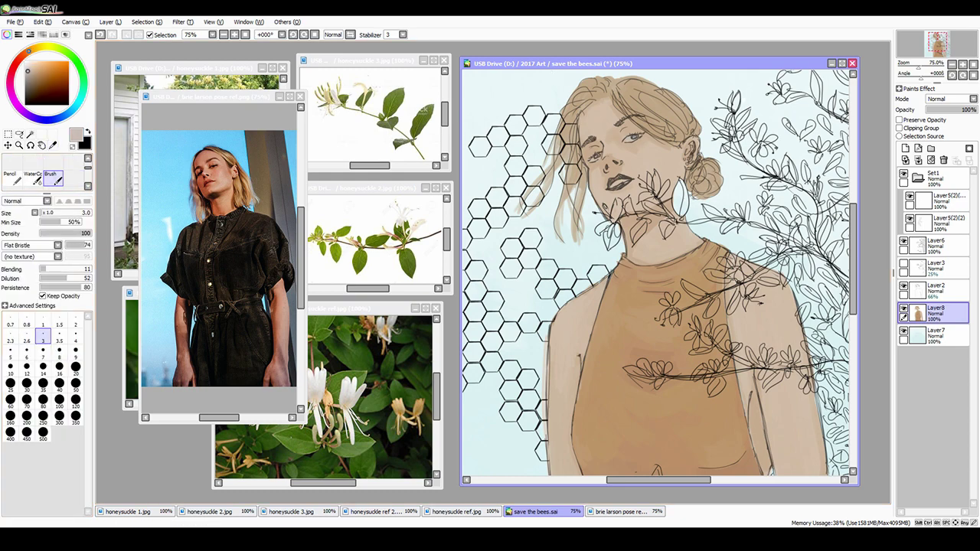
Step: Lower Layer2's opacity to 51% and sample tones around the lips for fine facial work
left_click(616, 184, "alt")
scroll(659, 157, "up", 2)
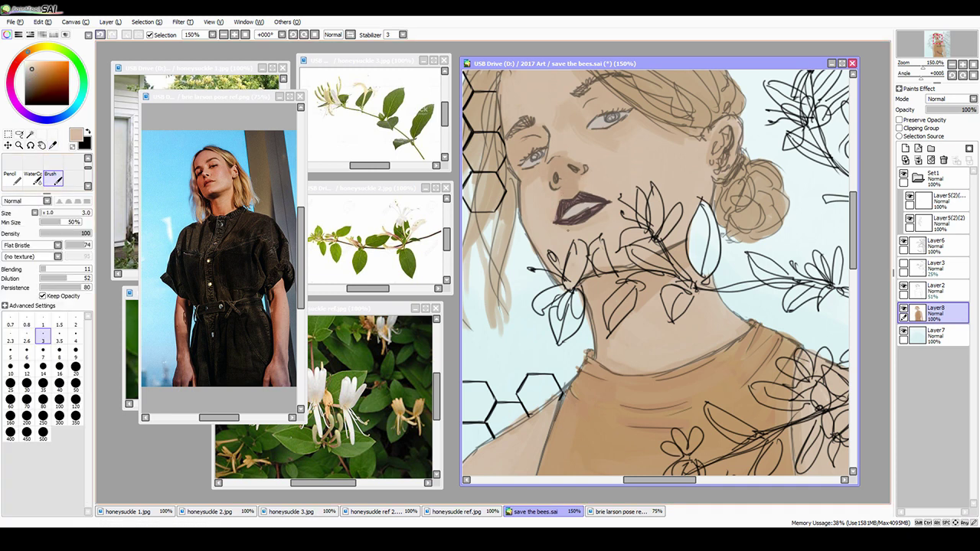
key("bracketright")
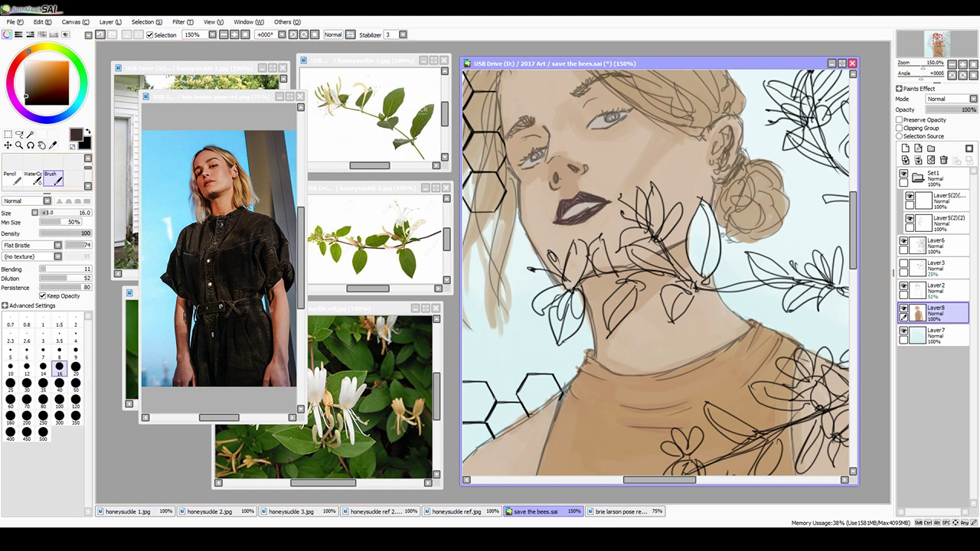
Step: Set the brush size to 1 and add a fine reddish line at the inner corner of the eye
scroll(575, 77, "up", 1)
key("bracketleft")
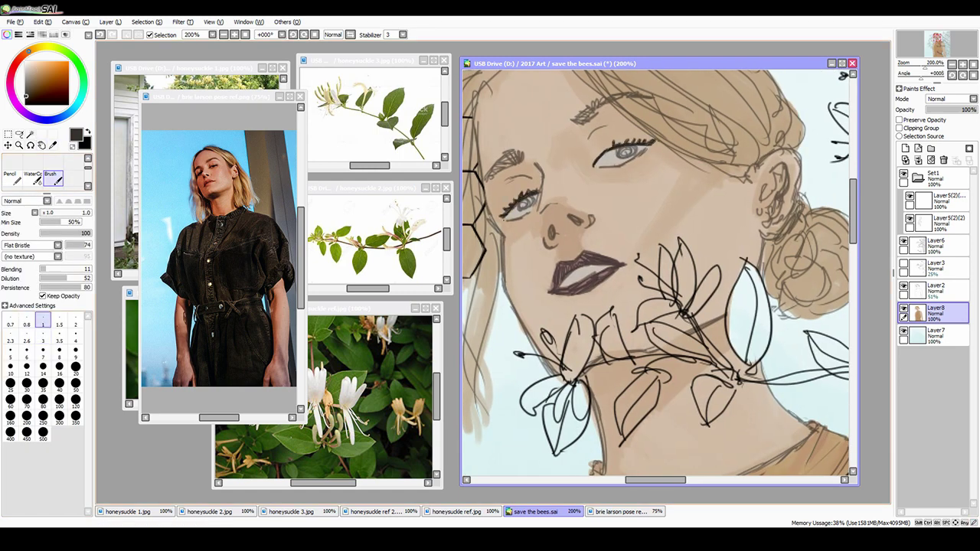
left_click(517, 219, "alt")
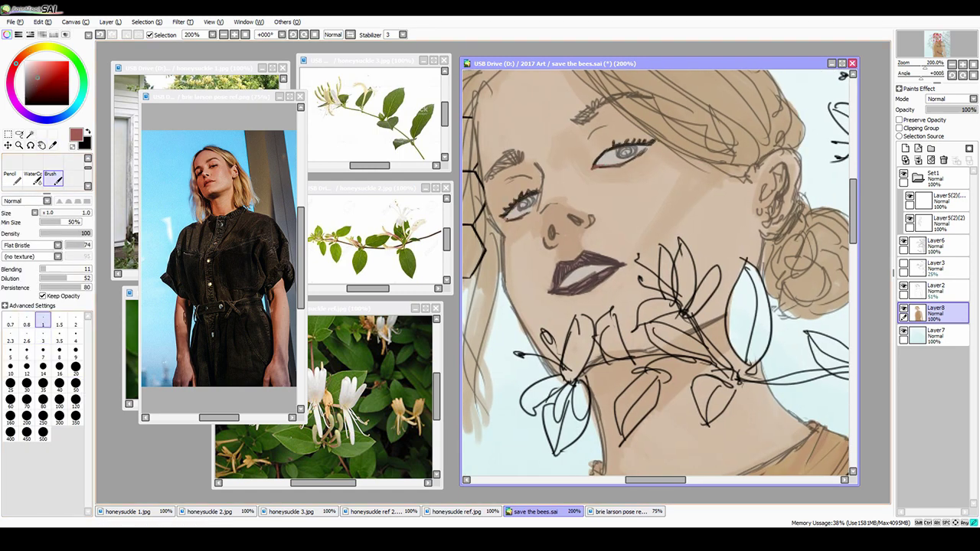
Step: Sample the cheek's skin tone and soften the face shading with brushes from size 16 down to 3
left_click(634, 179, "alt")
key("bracketright")
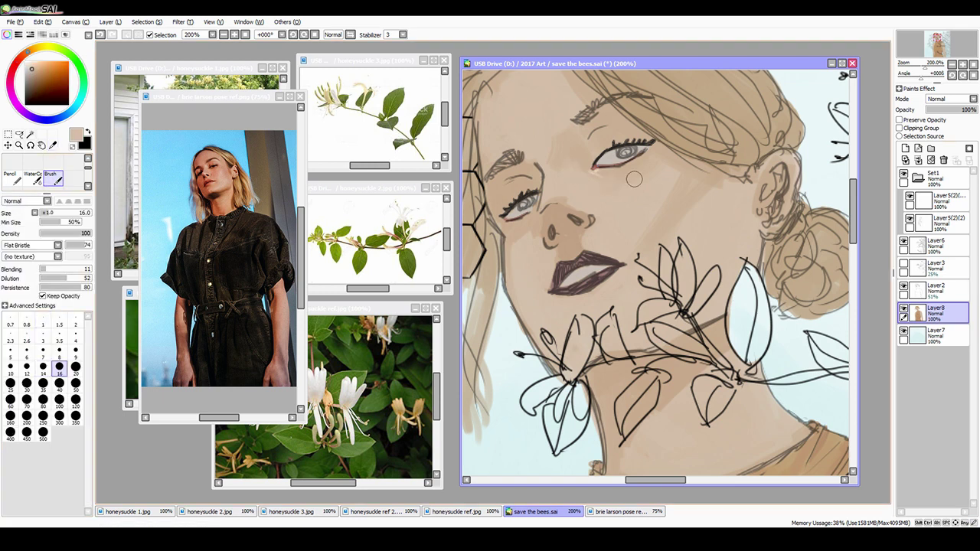
key("bracketleft")
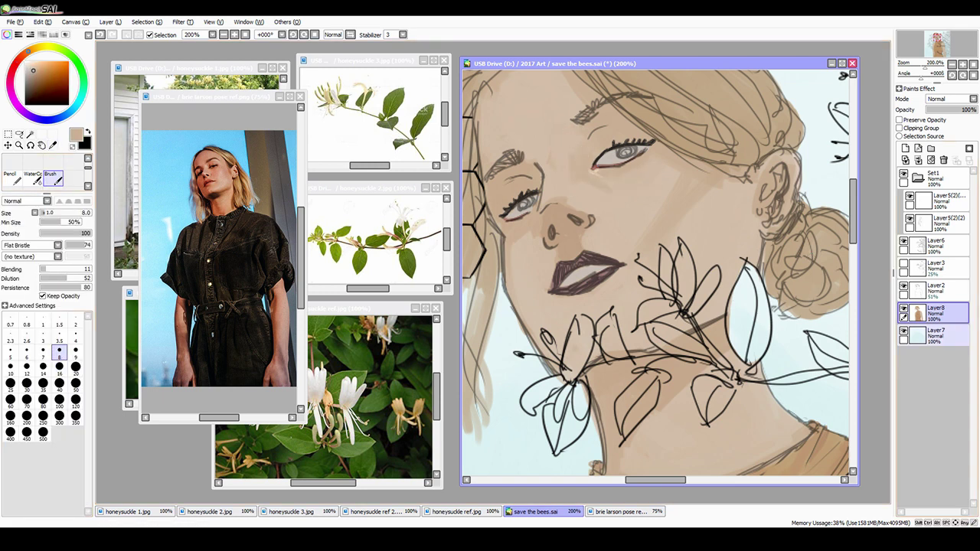
key("bracketleft")
key("bracketleft")
key("bracketleft")
key("bracketleft")
key("bracketleft")
key("bracketleft")
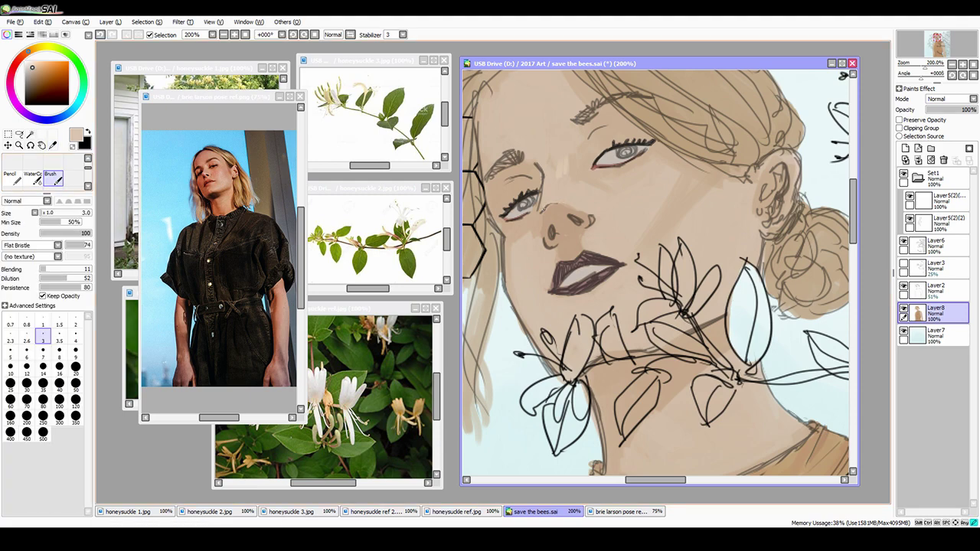
Step: Blend lighter skin planes across the cheek and nose and reduce the brush size to 1 for fine eye details
key("minus")
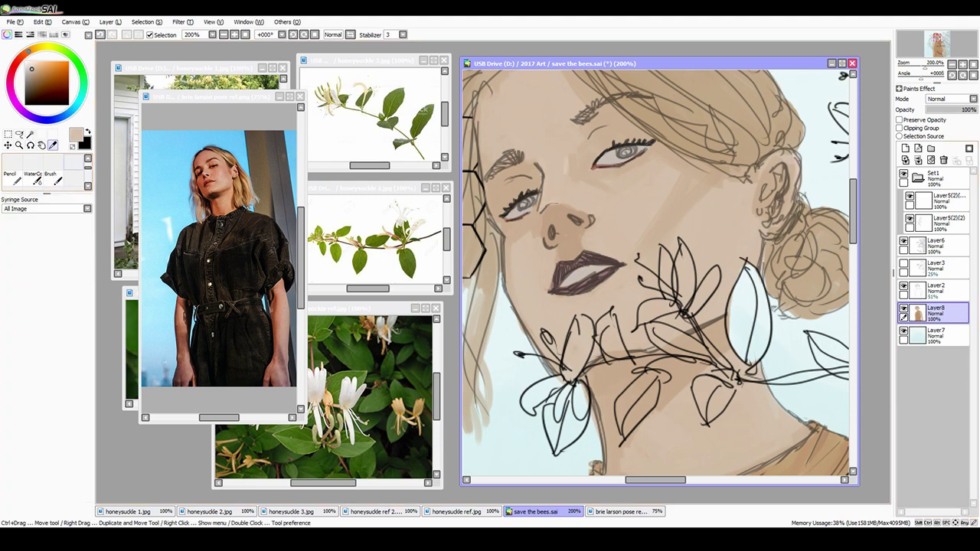
key("plus")
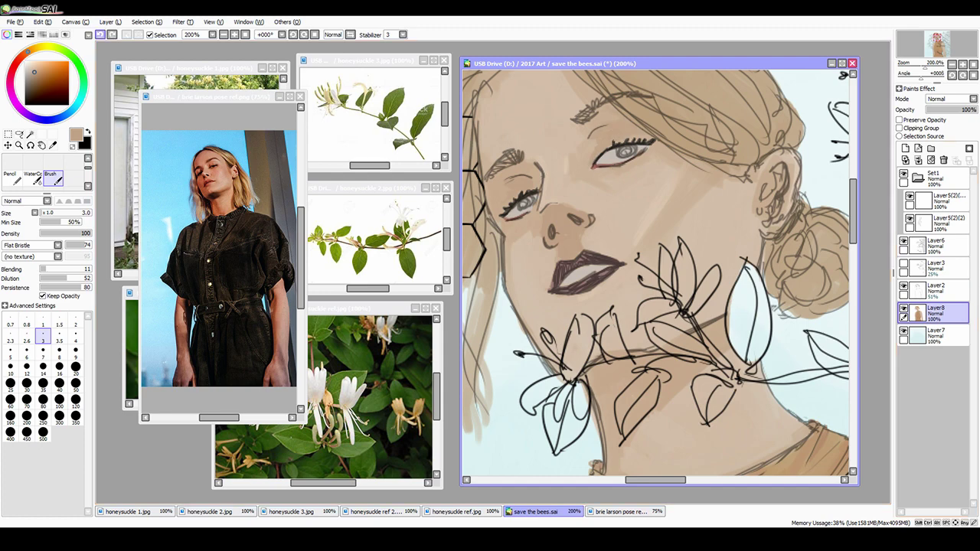
key("bracketleft")
key("bracketleft")
key("bracketleft")
key("bracketleft")
key("bracketleft")
key("plus")
key("minus")
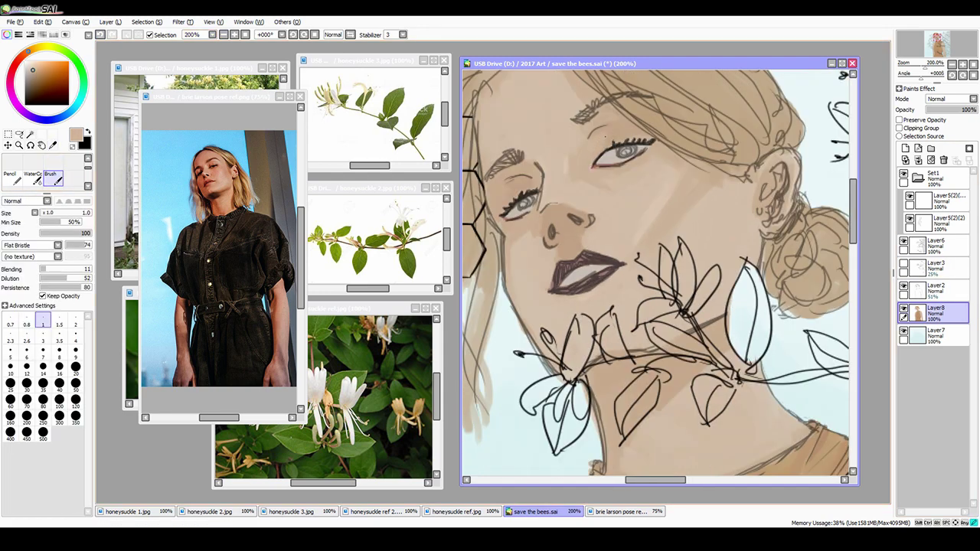
Step: Set the brush size to 3.5, pick a medium blue and paint the irises of both eyes
key("bracketright")
key("bracketright")
key("bracketright")
key("bracketright")
key("bracketright")
key("bracketright")
key("bracketright")
key("bracketright")
key("bracketright")
key("bracketright")
left_click(59, 335)
left_click_drag(521, 202, 533, 207)
left_click_drag(621, 151, 634, 154)
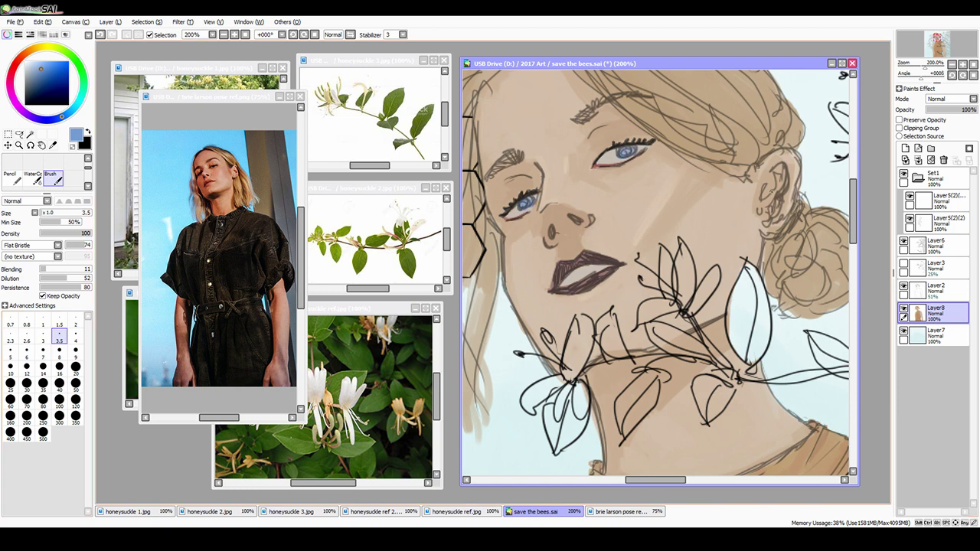
Step: Add fine pale highlights to both eyes with a near-white colour and brush size 1
left_click(27, 64)
left_click(43, 319)
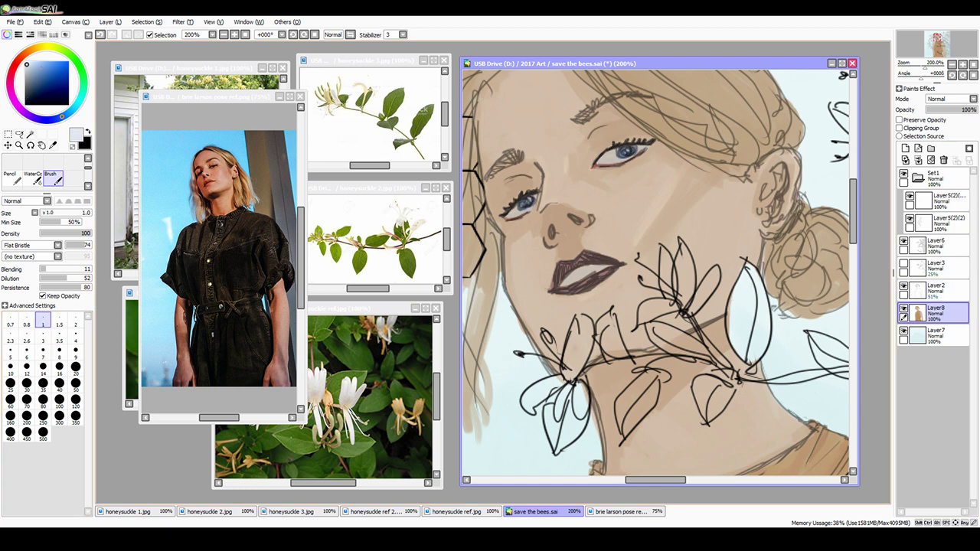
Step: Paint warm orange eyeshadow around both eyes on a new layer with brush size 16 and lower the layer opacity to 24%
left_click(906, 147)
left_click(59, 367)
left_click_drag(507, 175, 528, 208)
left_click_drag(972, 109, 942, 110)
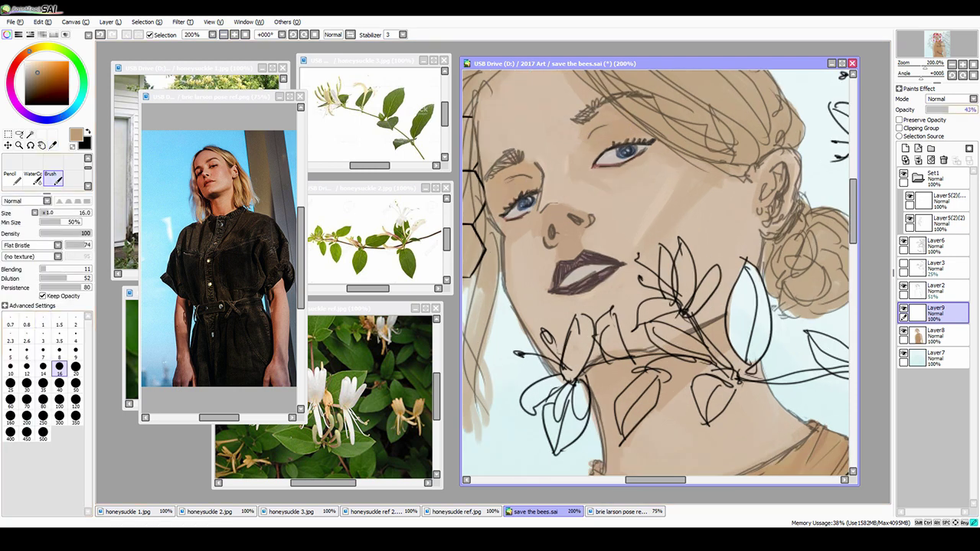
left_click(506, 184, "alt")
left_click_drag(494, 170, 509, 207)
left_click_drag(946, 110, 934, 110)
left_click_drag(490, 165, 536, 207)
Step: Refine the eyeshadow with brush size 8 and merge its layer down into Layer8
key("bracketleft")
key("bracketleft")
key("bracketleft")
key("bracketleft")
key("bracketleft")
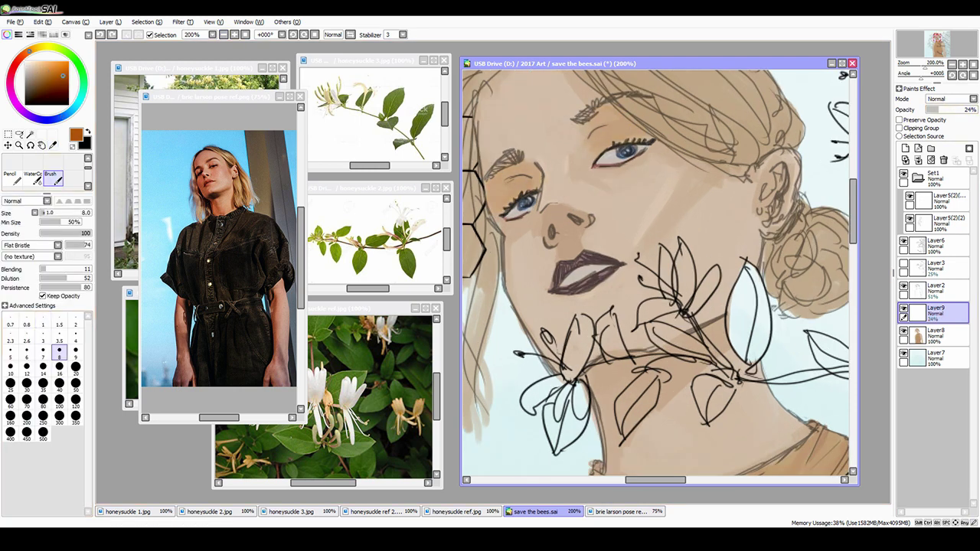
scroll(523, 199, "down", 4)
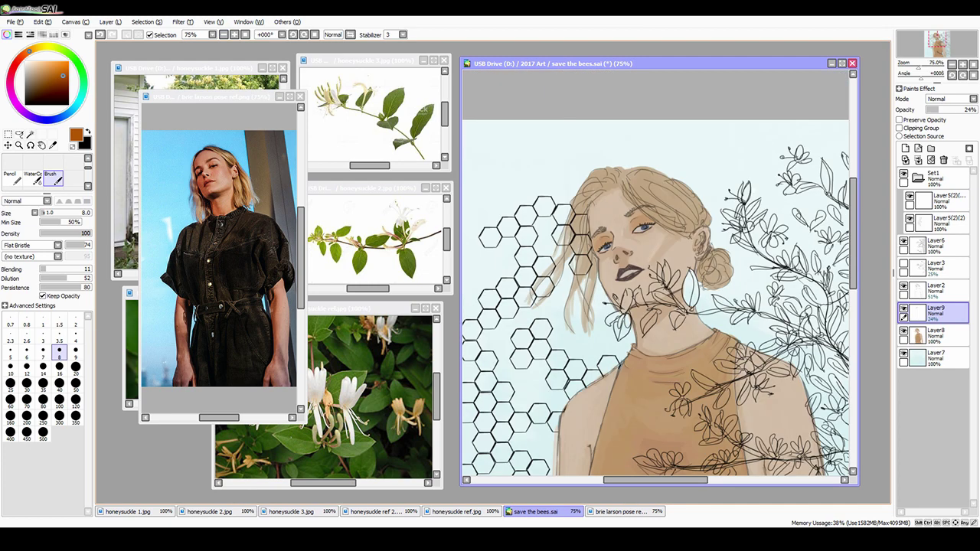
scroll(522, 199, "up", 4)
key("ctrl+e")
Step: Paint the upper and lower lips burnt orange-brown on Layer8 with brush size 3
key("bracketleft")
key("bracketleft")
key("bracketleft")
key("bracketleft")
key("bracketleft")
key("bracketleft")
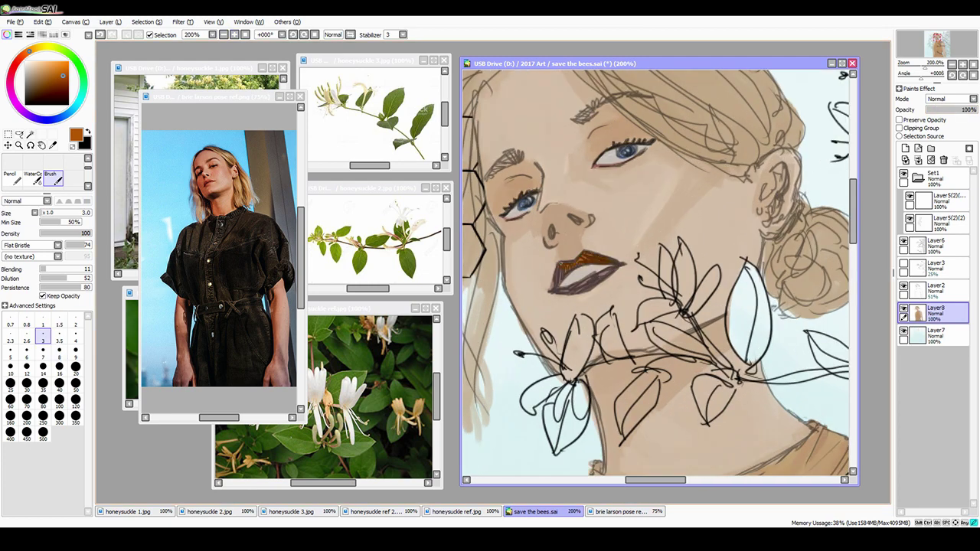
left_click_drag(559, 290, 612, 268)
Step: Deepen the lips with dark brown at brush size 1.5 and clean up the line art on Layer2 with the eraser
key("bracketleft")
key("bracketleft")
key("bracketleft")
key("bracketleft")
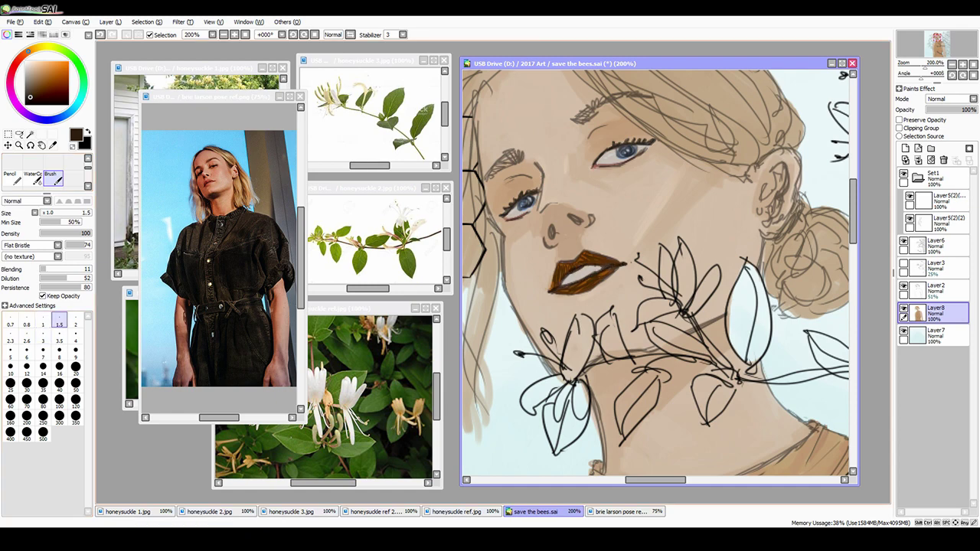
key("e")
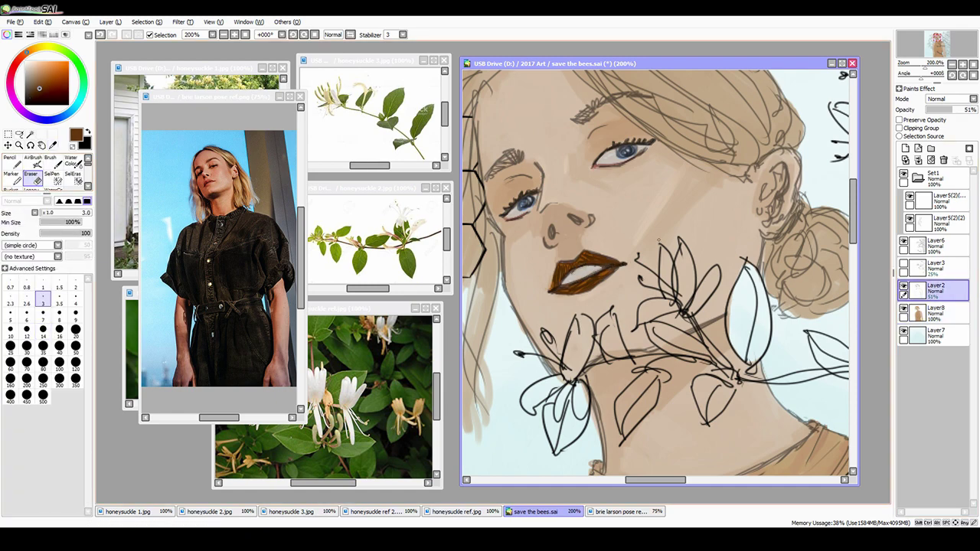
Step: Fill both eyebrows with a sampled muted brown on Layer8 and tidy their lines on Layer2 with a size 1 eraser
left_click(660, 241, "alt")
scroll(660, 241, "down", 2)
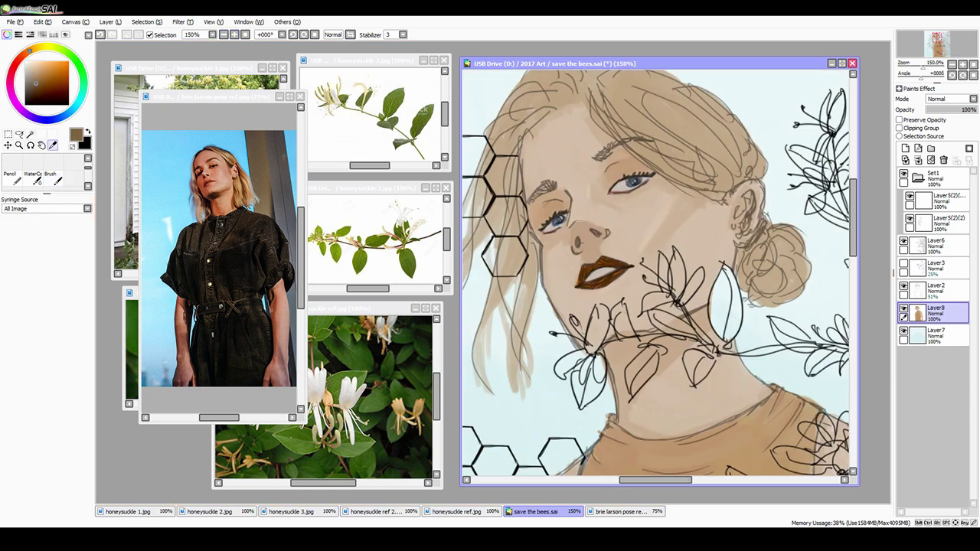
left_click_drag(527, 191, 553, 184)
left_click_drag(600, 156, 652, 139)
left_click(934, 290)
key("e")
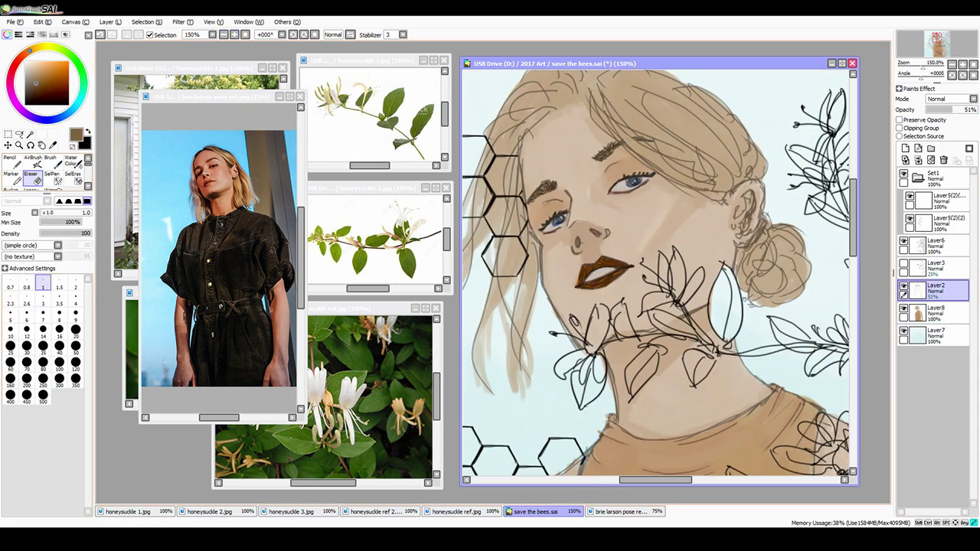
key("b")
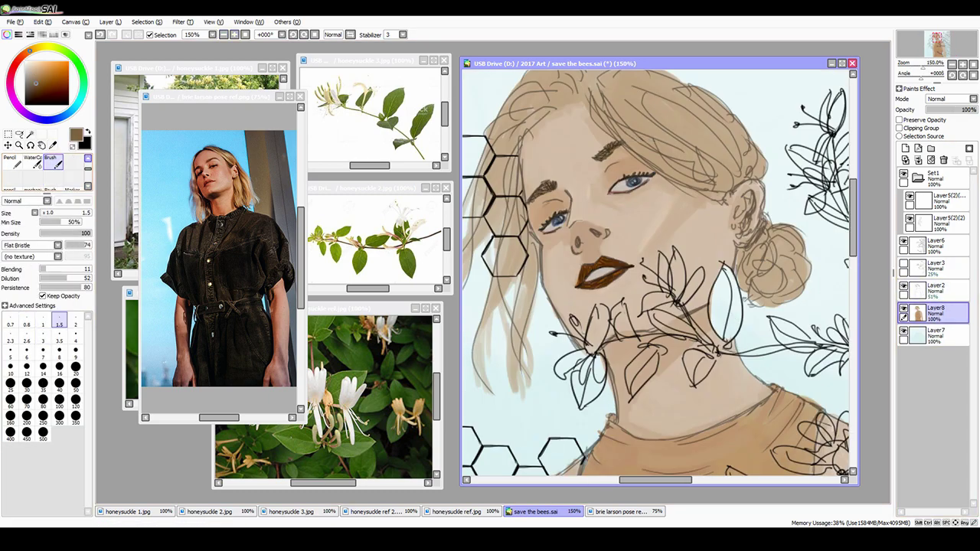
Step: Sample skin tones from the face and blend the cheek and jaw shading with brush sizes 16 and 8
left_click(59, 367)
left_click(687, 204, "alt")
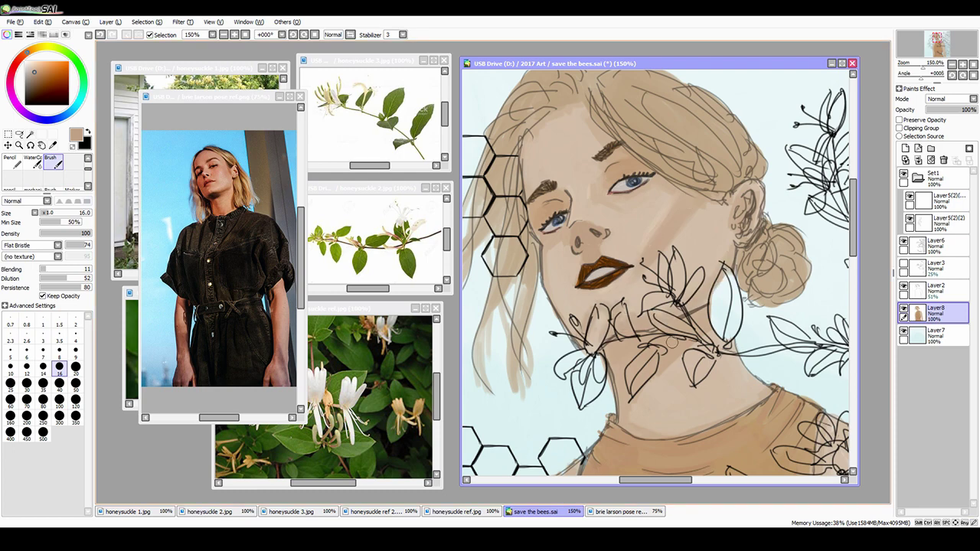
left_click(59, 351)
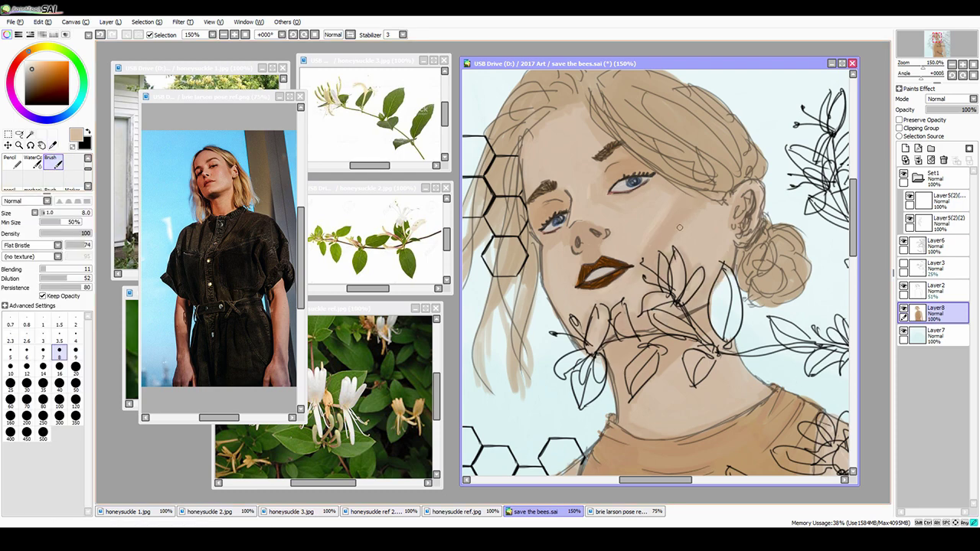
left_click(53, 145)
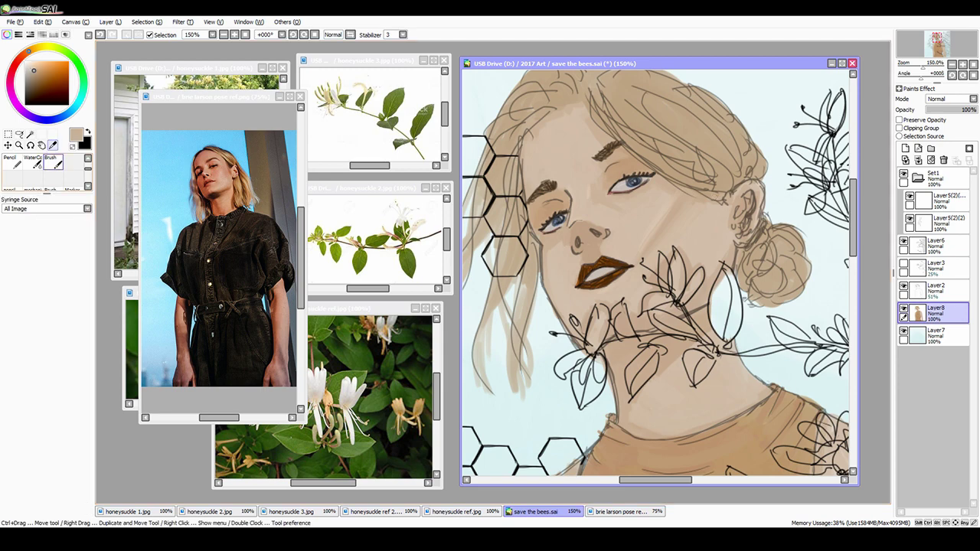
scroll(634, 277, "up", 2)
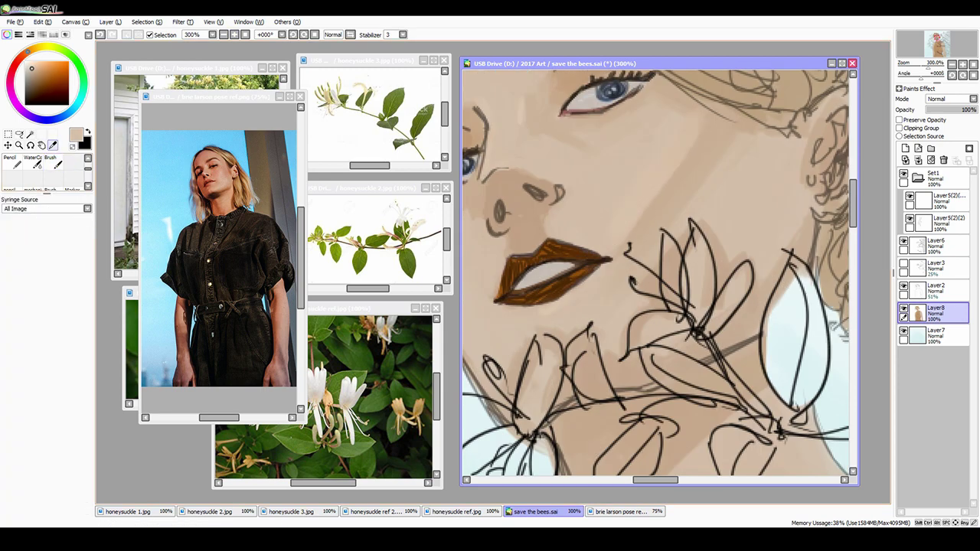
key("b")
scroll(605, 236, "down", 1)
Step: Lower the opacity of the honeysuckle line art on Layer6 to 51% and reselect Layer8
left_click(936, 245)
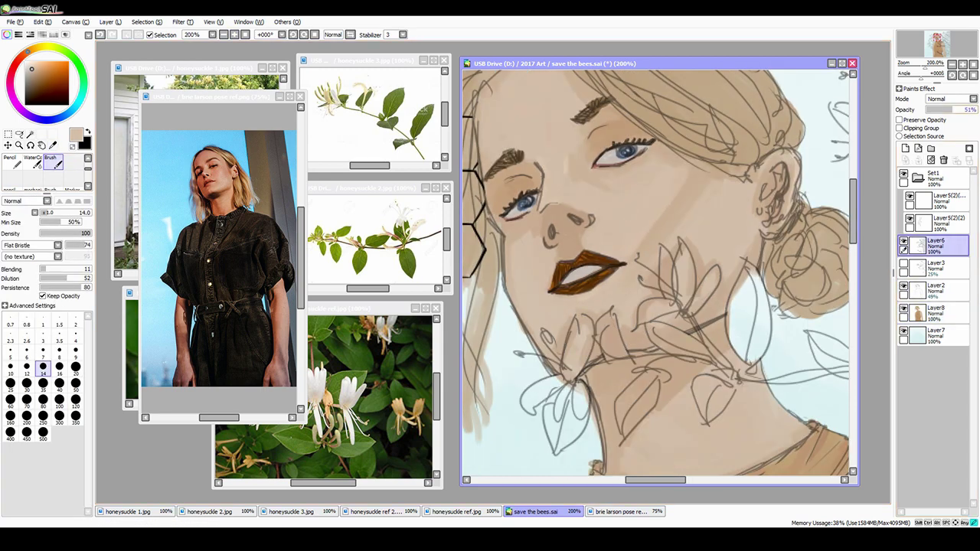
left_click(936, 313)
key("ctrl+minus")
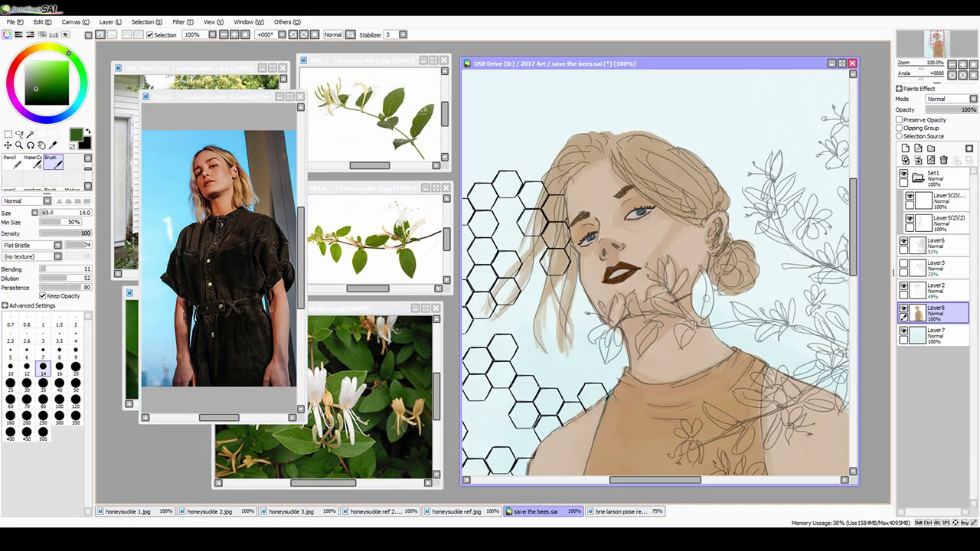
Step: Paint the leaves around the chin and neck dark green on a new layer, reducing the brush size from 14 to 8
key("ctrl+z")
key("ctrl+shift+n")
mouse_move(702, 279)
left_mouse_down()
mouse_move(703, 315)
mouse_move(677, 349)
mouse_move(657, 300)
left_mouse_up()
key("bracketleft")
key("bracketleft")
key("bracketleft")
key("bracketleft")
key("ctrl+minus")
key("ctrl+minus")
key("ctrl+minus")
key("ctrl+plus")
key("ctrl+plus")
key("ctrl+plus")
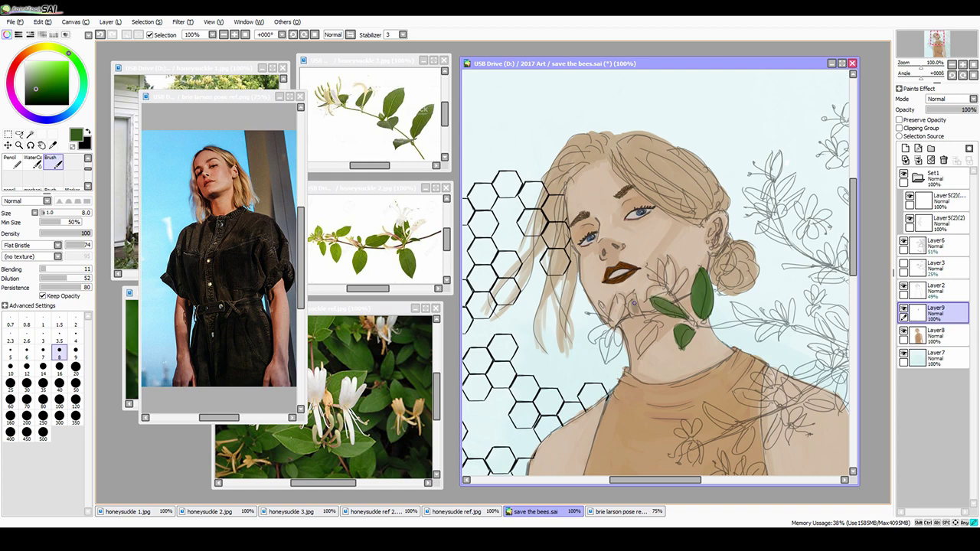
left_click_drag(618, 336, 603, 361)
left_click_drag(657, 323, 637, 353)
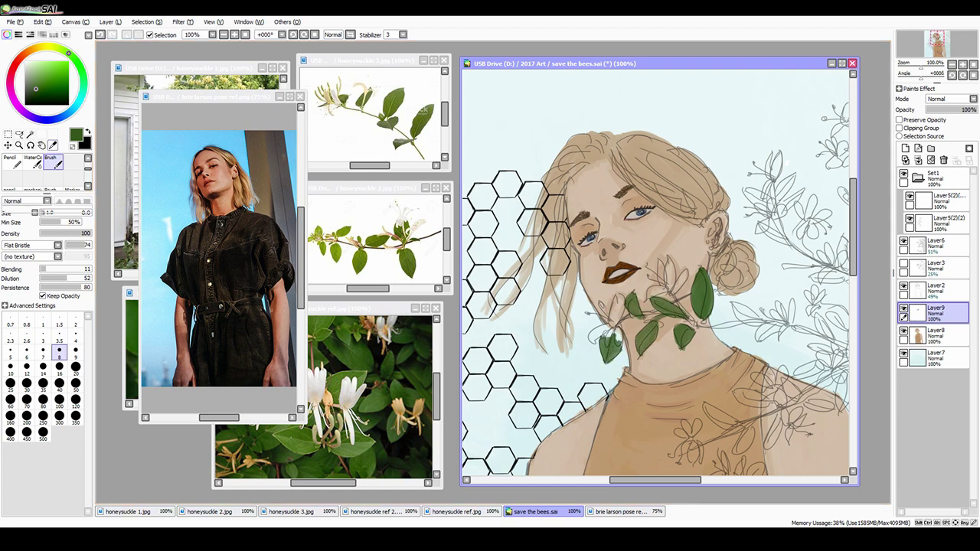
Step: Sample a brown from the lips and paint the honeysuckle stem running from the neck across the shoulder
left_click(617, 273, "alt")
left_click_drag(709, 323, 847, 346)
key("e")
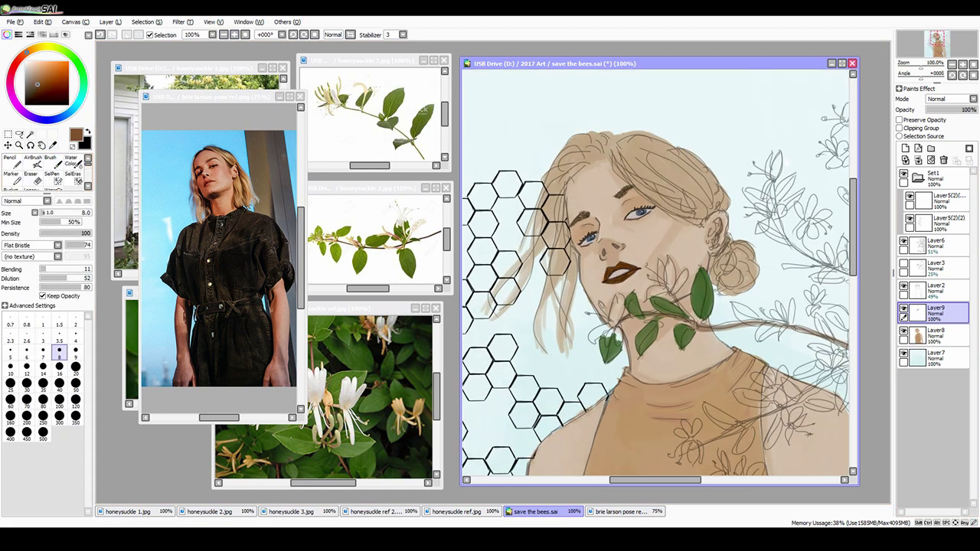
Step: Sample petal colours from the honeysuckle reference photo and paint the two flowers beside the chin off-white
left_click(337, 368, "alt")
key("b")
left_click(536, 511)
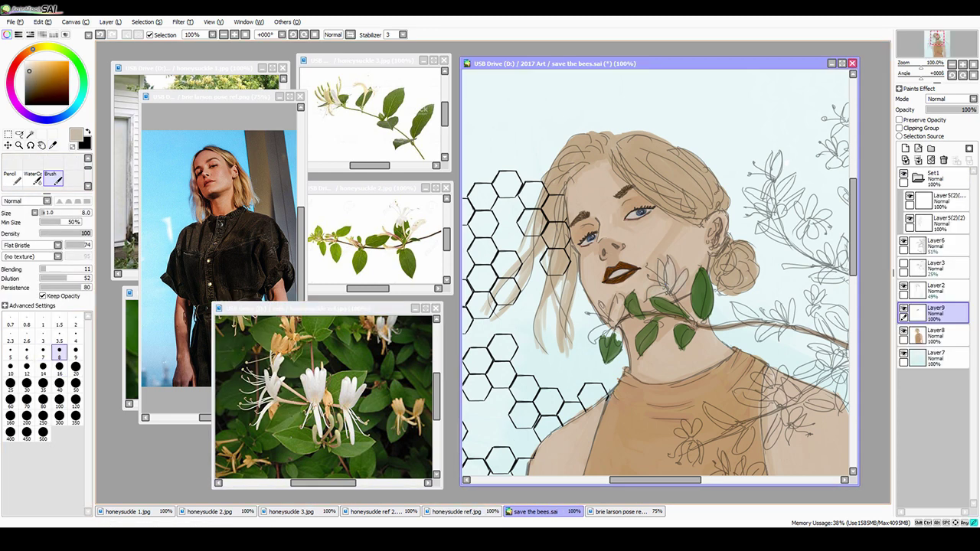
left_click_drag(617, 327, 592, 341)
left_click_drag(663, 266, 668, 288)
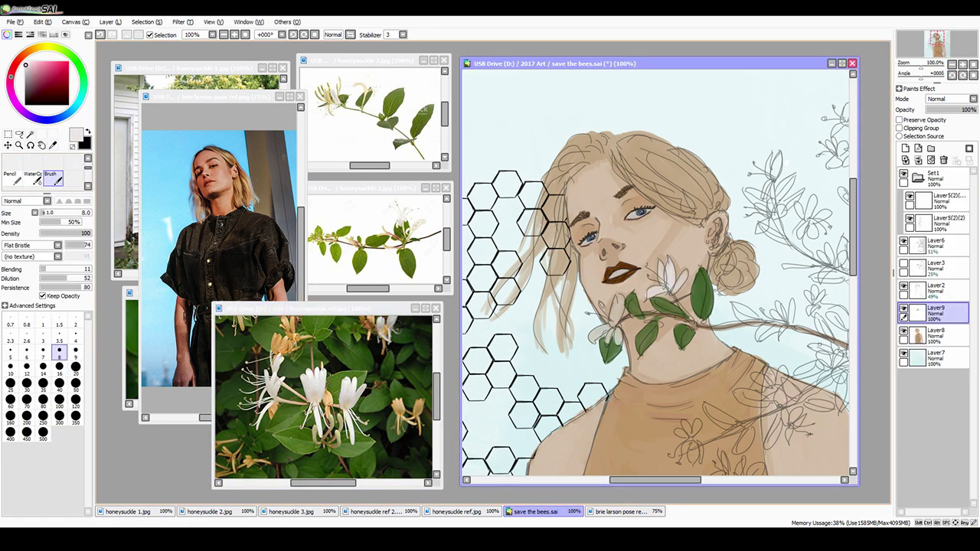
Step: Add fine tan accents to the two flowers beside the chin with brush size 3
key("bracketleft")
key("bracketleft")
key("bracketleft")
key("bracketleft")
key("bracketleft")
key("bracketleft")
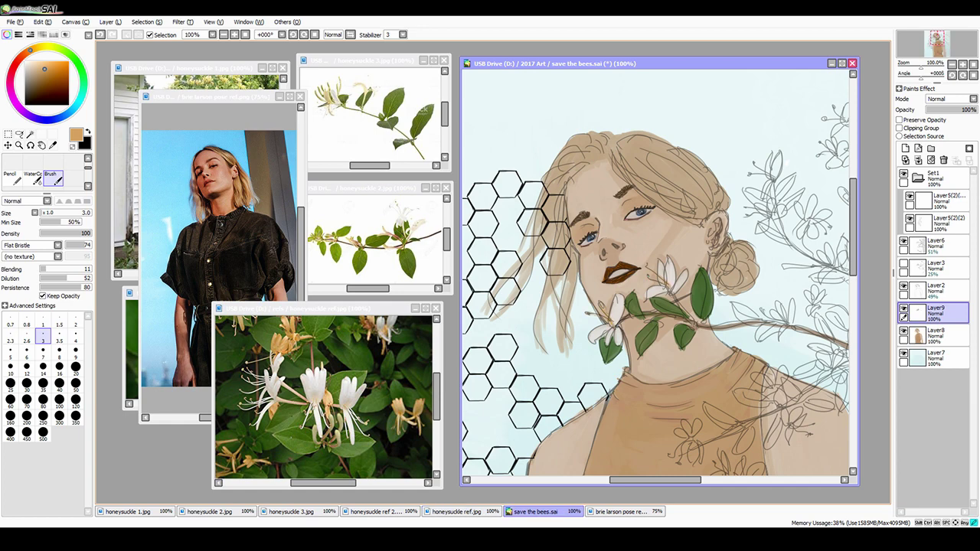
key("minus")
key("plus")
Step: Lower Layer6 to 39% opacity and paint green leaves along the stem above the shoulder on Layer9 with brush size 7
key("bracketright")
key("bracketright")
key("bracketright")
key("bracketright")
key("bracketright")
scroll(659, 268, "down", 3)
left_click(682, 203, "alt")
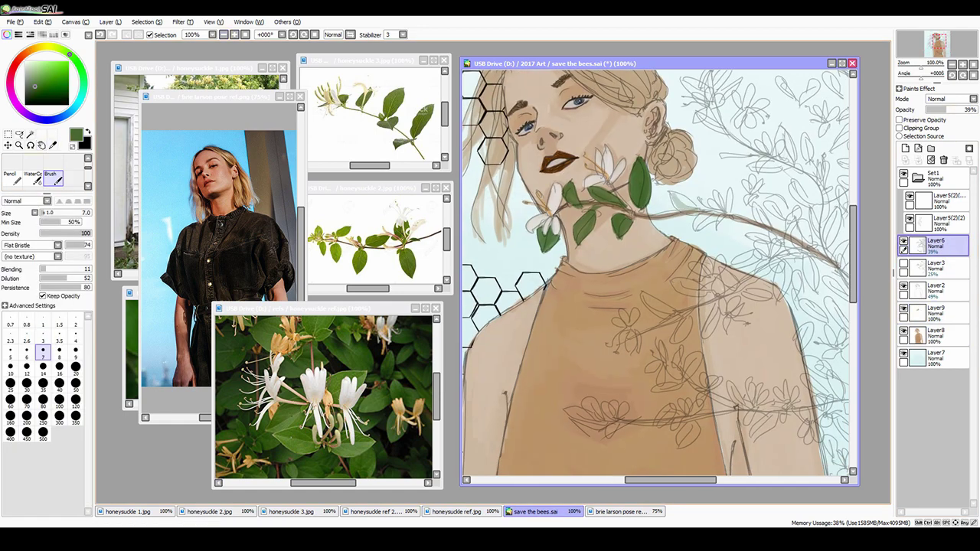
left_click(934, 313)
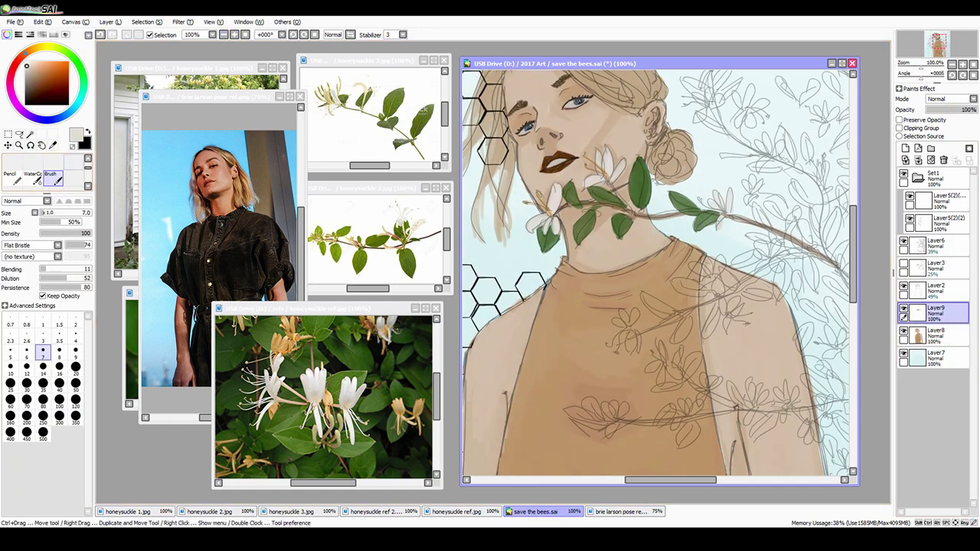
Step: Add tan accents to the white flower above the shoulder with brush size 3
left_click(700, 191, "alt")
key("bracketleft")
key("bracketleft")
key("bracketleft")
key("bracketleft")
key("bracketleft")
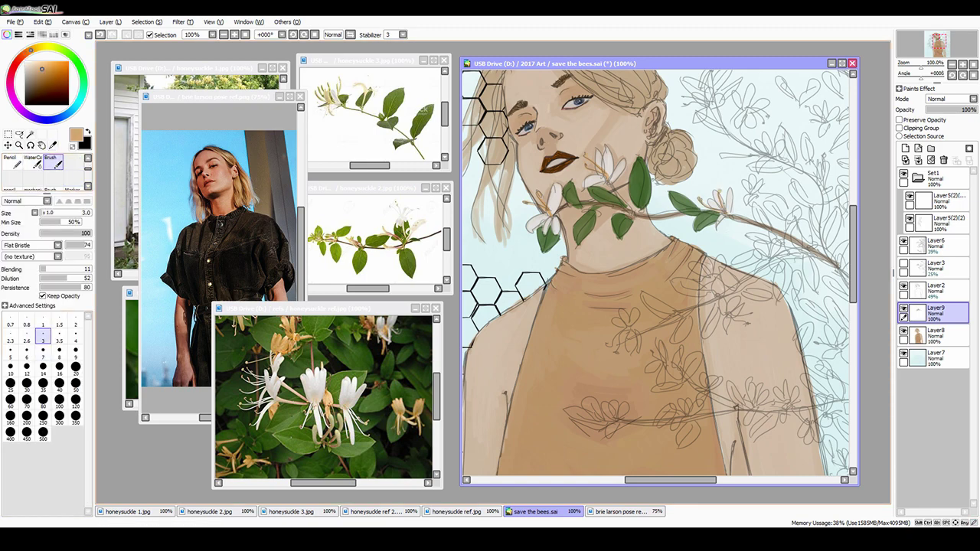
key("minus")
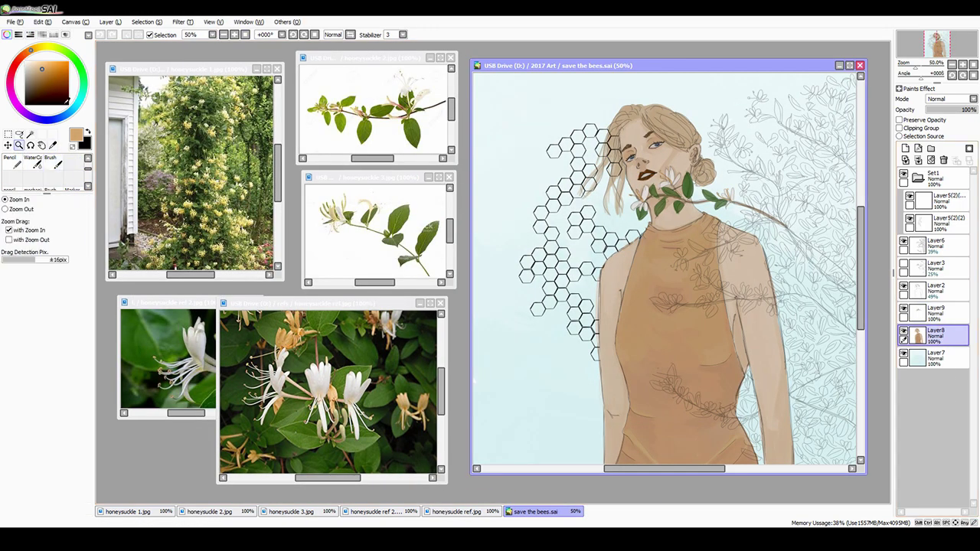
Step: Shade the garment's chest around the honeysuckle sprigs on Layer8 with a darker tan and brush size 14
scroll(630, 290, "up", 4)
key("bracketright")
key("bracketright")
key("bracketright")
key("bracketright")
key("bracketright")
key("bracketright")
key("bracketright")
key("bracketright")
key("bracketright")
key("bracketright")
mouse_move(630, 290)
left_mouse_down()
mouse_move(621, 320)
mouse_move(630, 323)
mouse_move(638, 228)
left_mouse_up()
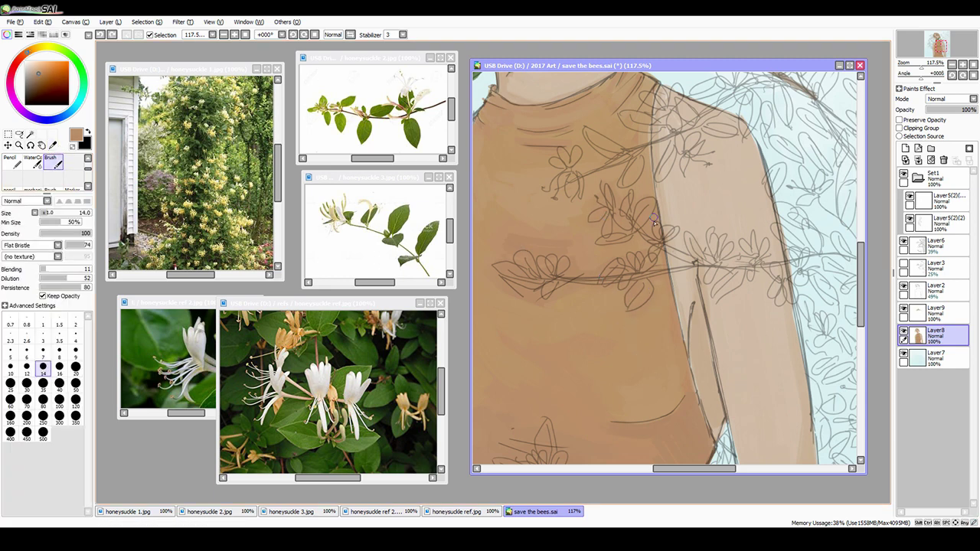
Step: Paint finer shadows on the garment around the chest sprigs' petals and leaves with brush size 3
key("bracketleft")
key("bracketleft")
key("bracketleft")
key("bracketleft")
key("bracketleft")
key("bracketleft")
key("bracketleft")
key("bracketleft")
key("bracketleft")
key("bracketleft")
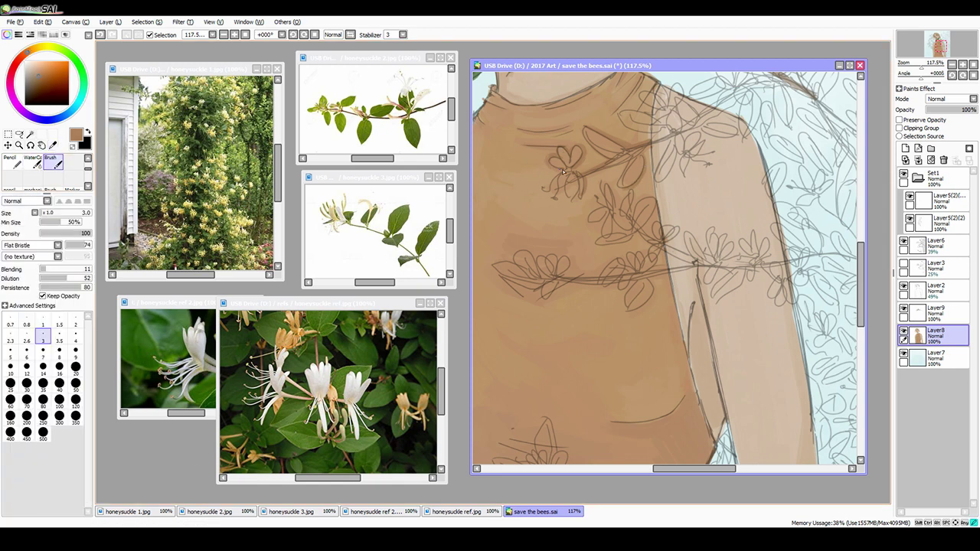
scroll(517, 136, "up", 1)
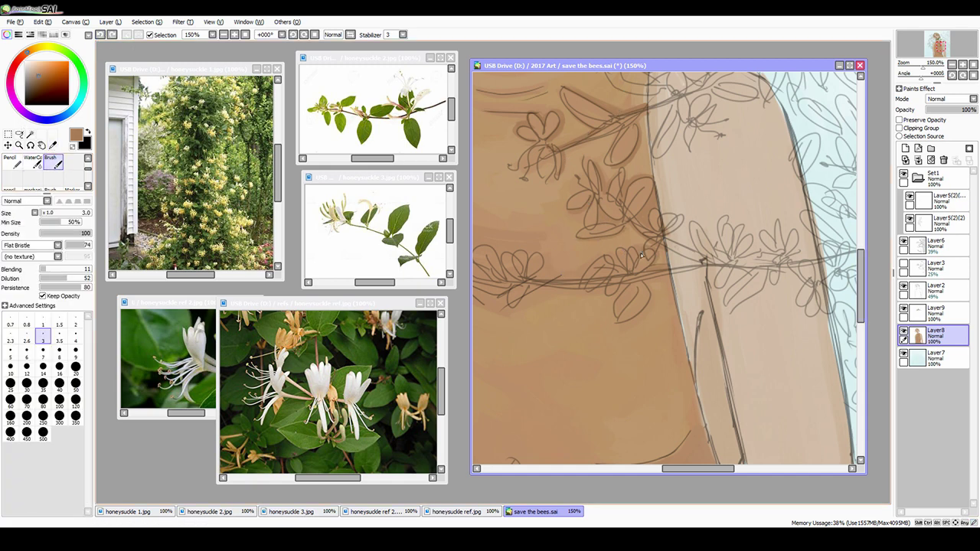
left_click_drag(556, 293, 652, 267)
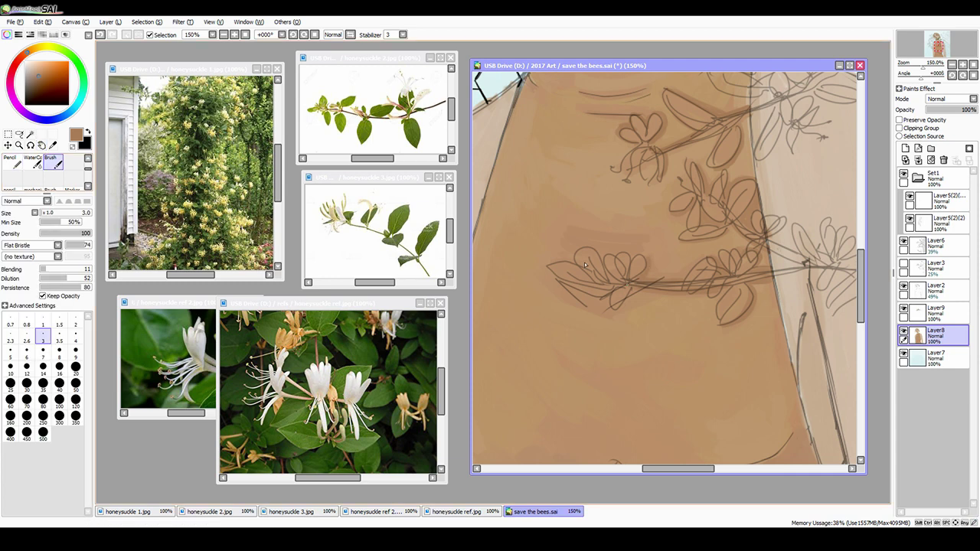
Step: Shade the garment's bust fold and waist, reducing the brush size from 14 to 7
scroll(666, 268, "down", 3)
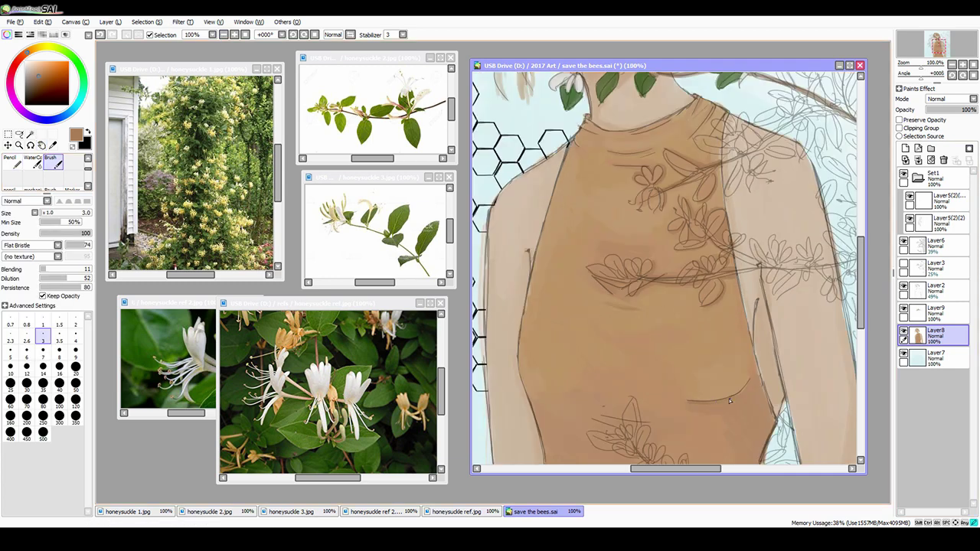
left_click(43, 366)
scroll(519, 131, "up", 2)
key("bracketleft")
key("bracketleft")
key("bracketleft")
key("bracketleft")
key("bracketleft")
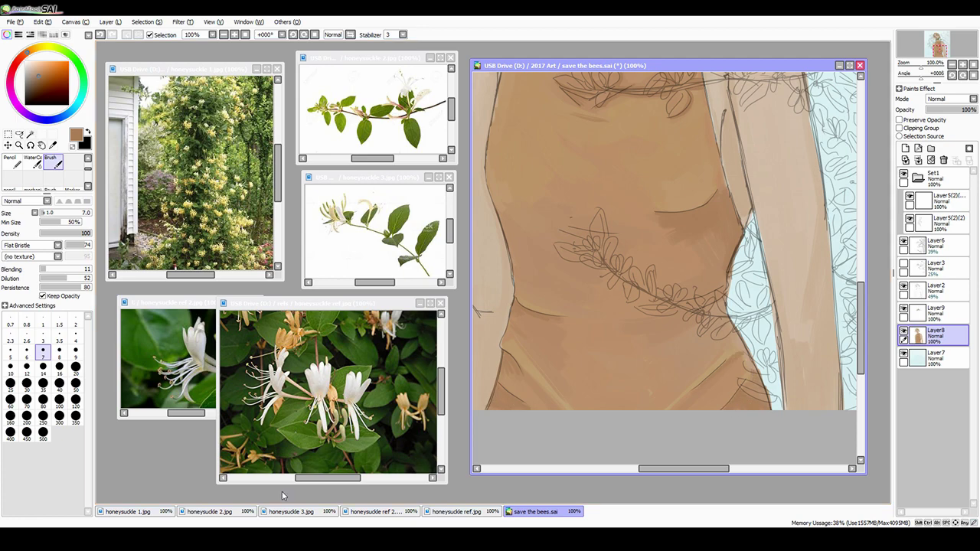
Step: Paint finer shadows on the garment around the honeysuckle sprig at the waist on Layer8 with brush size 3
scroll(566, 230, "up", 2)
scroll(566, 230, "down", 4)
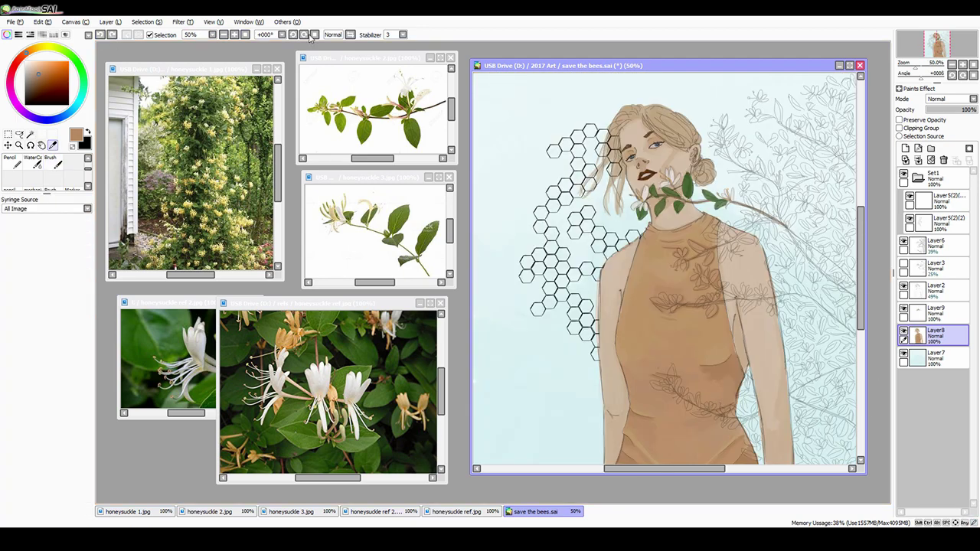
scroll(566, 230, "up", 1)
left_click(43, 366)
scroll(596, 288, "up", 2)
key("bracketleft")
key("bracketleft")
key("bracketleft")
key("bracketleft")
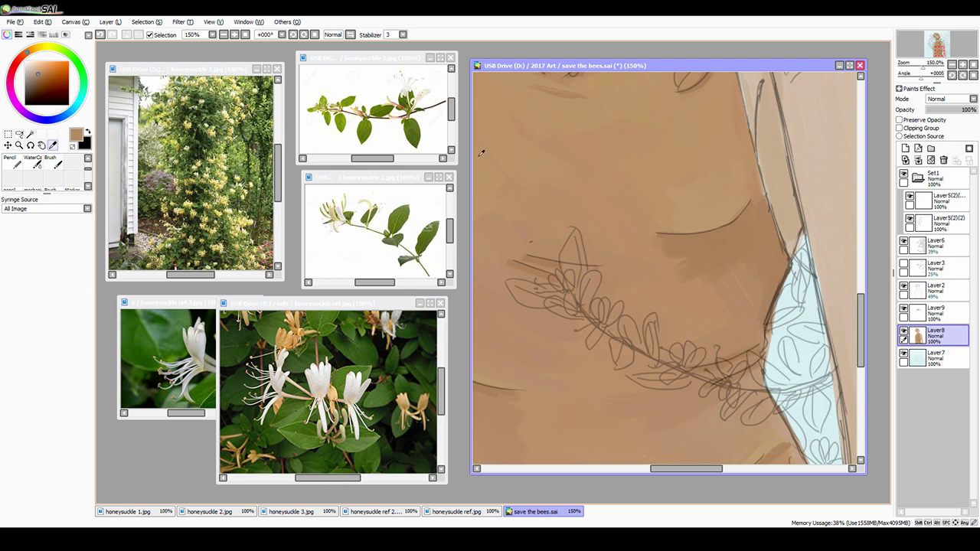
key("bracketleft")
key("bracketleft")
key("bracketleft")
key("bracketleft")
key("bracketleft")
key("bracketleft")
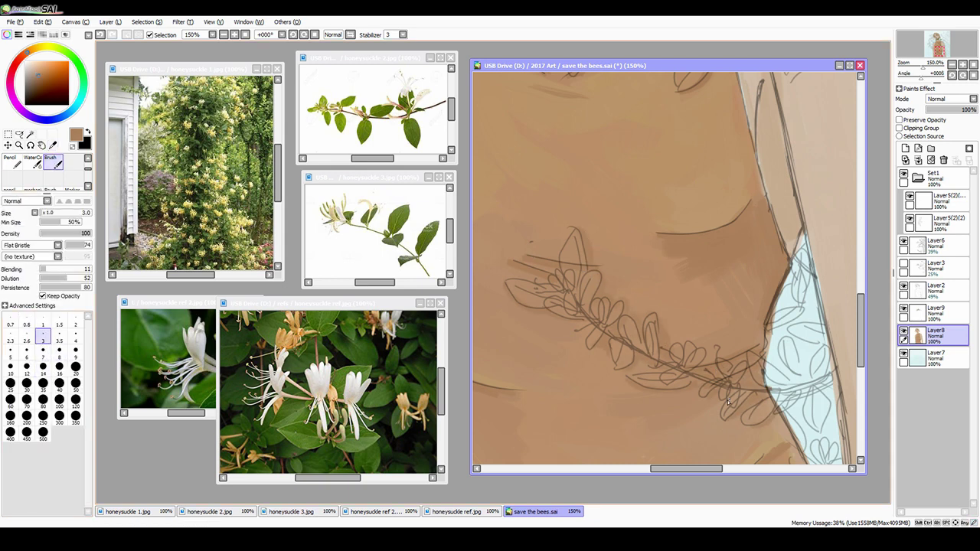
mouse_move(729, 402)
left_mouse_down()
mouse_move(574, 263)
mouse_move(617, 262)
left_mouse_up()
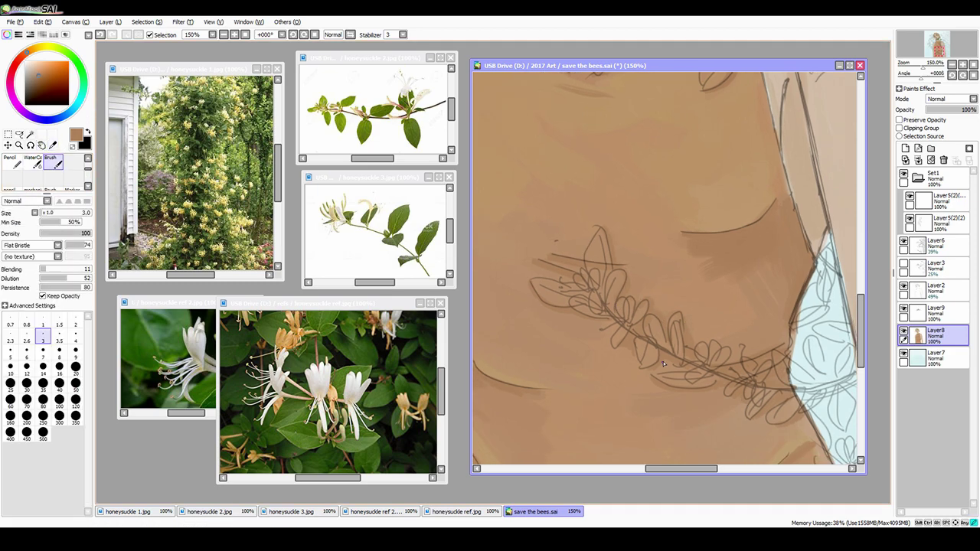
Step: Shade the neck and jaw around the honeysuckle sprig on Layer8 with a sampled skin shadow and brush size 3, temporarily hiding Layer9
scroll(664, 364, "down", 4)
scroll(677, 187, "up", 4)
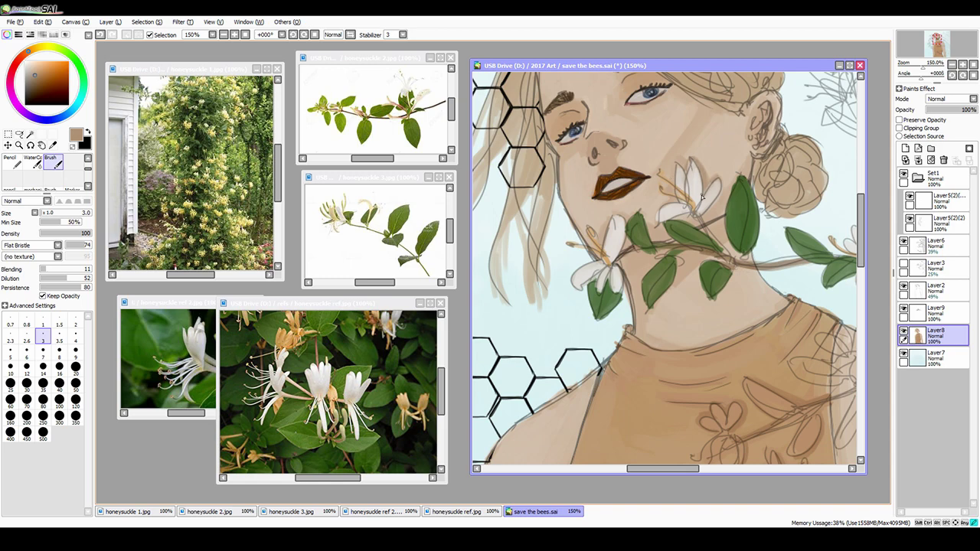
key("ctrl+z")
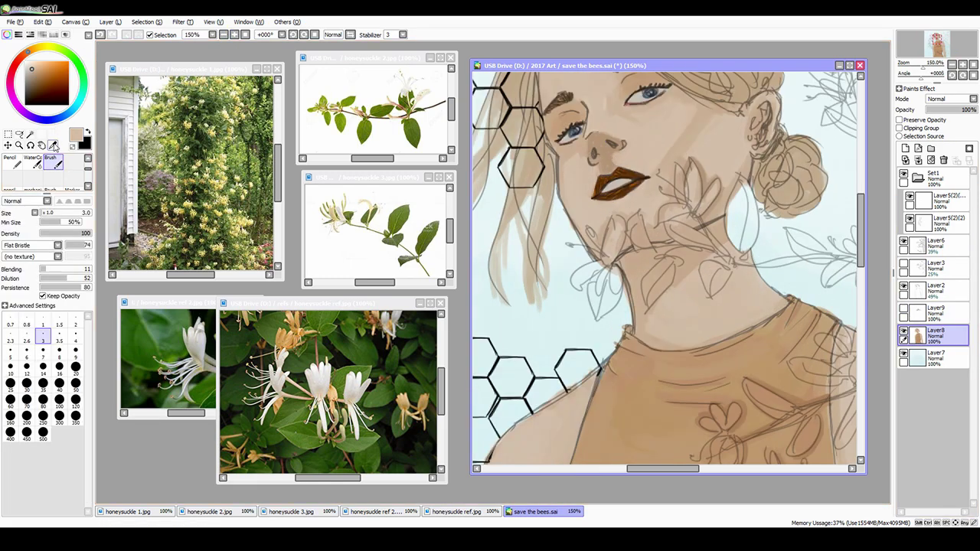
left_click(610, 166, "alt")
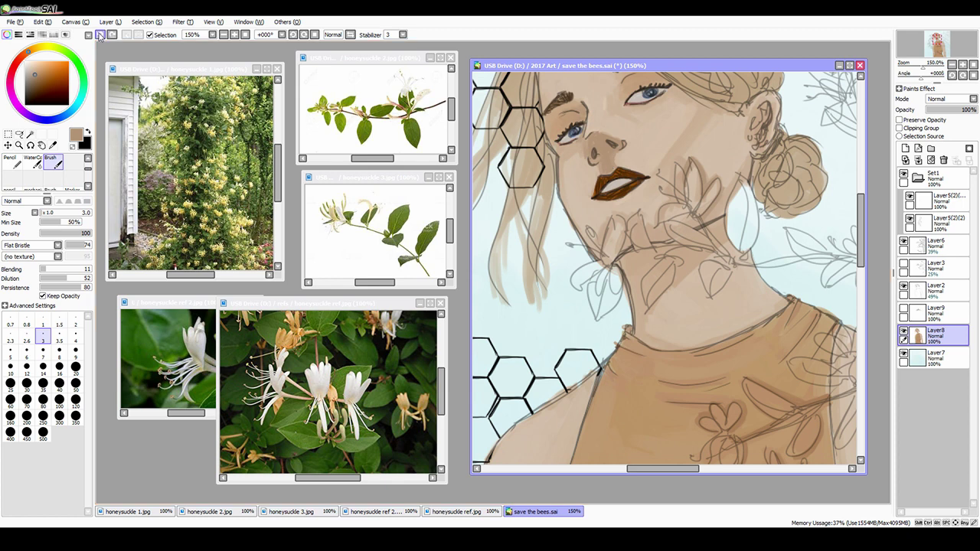
mouse_move(681, 217)
left_mouse_down()
mouse_move(717, 242)
mouse_move(628, 259)
mouse_move(689, 271)
left_mouse_up()
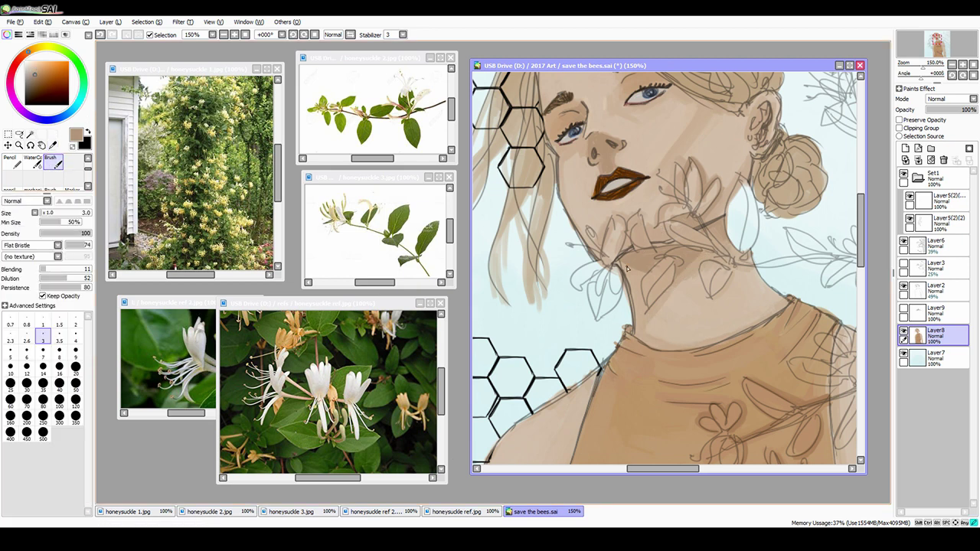
left_click_drag(629, 310, 640, 266)
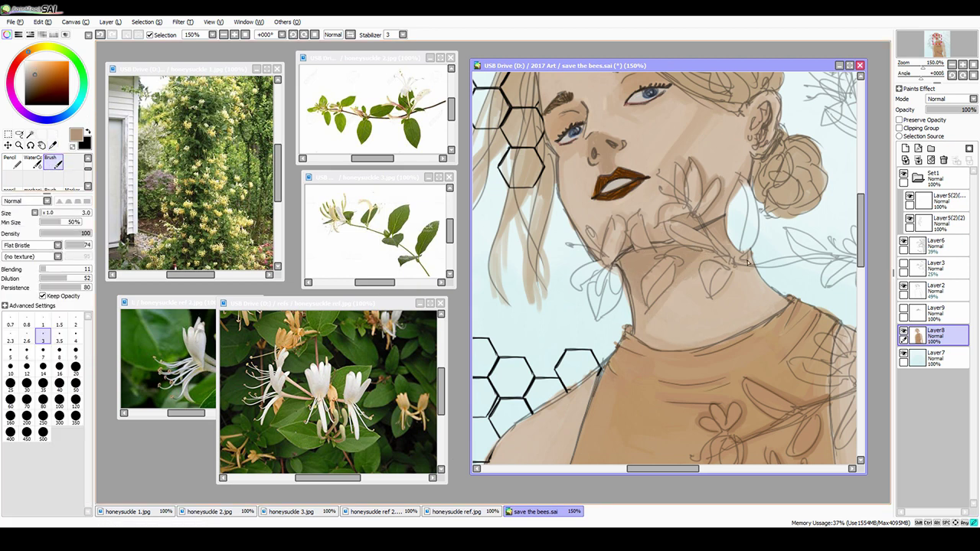
left_click_drag(748, 262, 655, 253)
key("ctrl+minus")
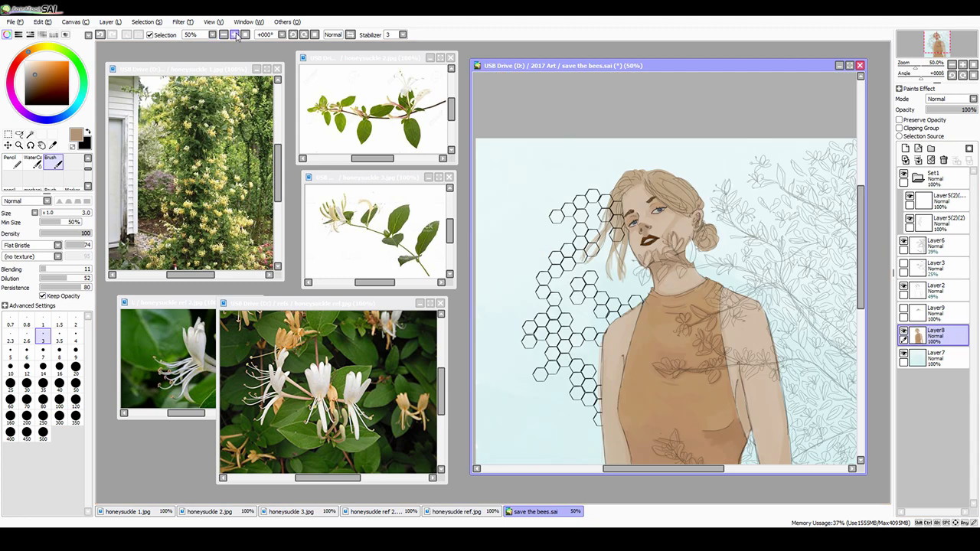
key("ctrl+plus")
key("ctrl+minus")
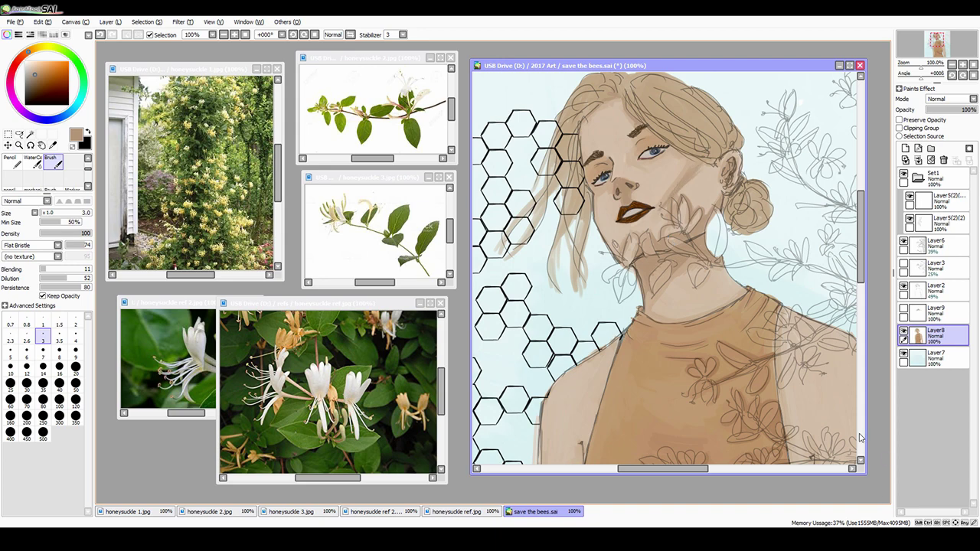
key("ctrl+minus")
key("ctrl+plus")
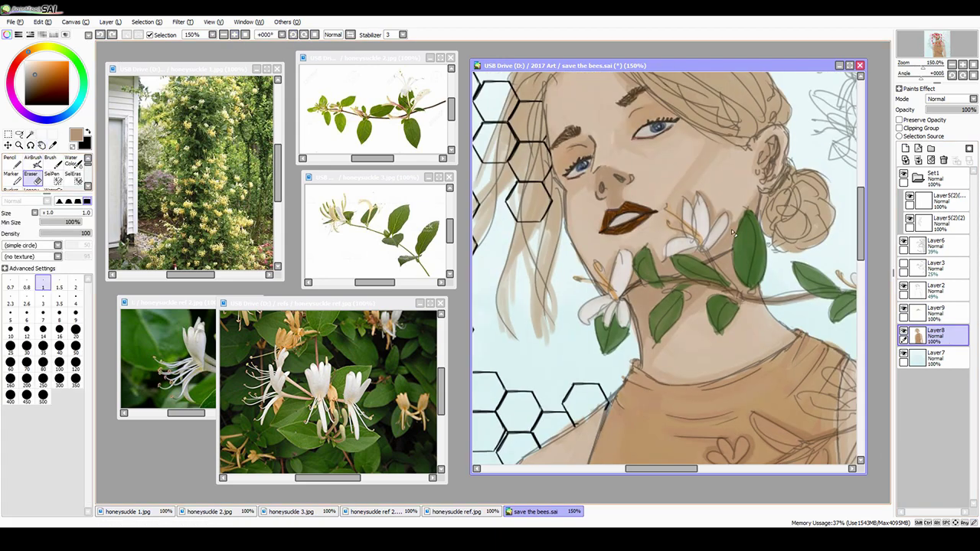
Step: Remove Layer3 and lower the opacity of Layer6 to 21%
left_click(711, 223, "ctrl")
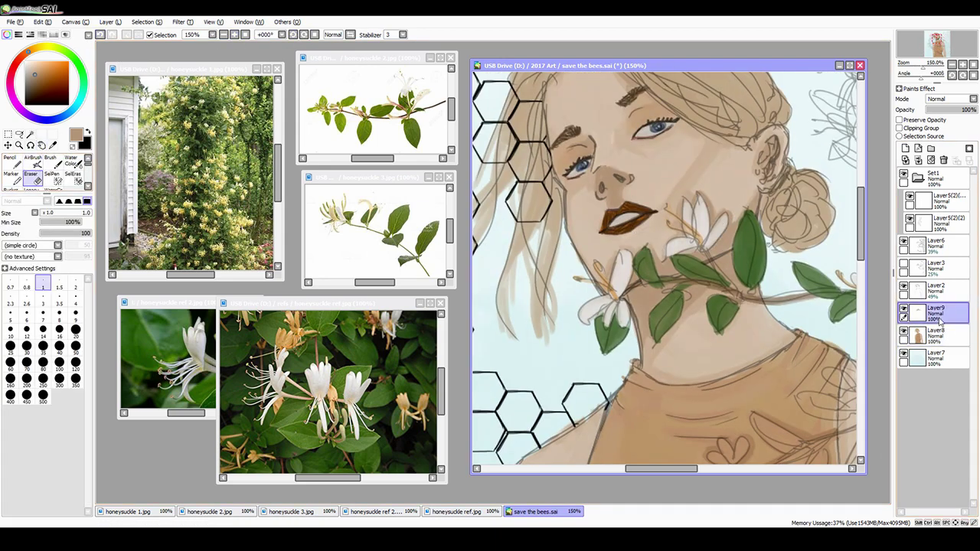
left_click(686, 294, "ctrl")
left_click(657, 291, "ctrl")
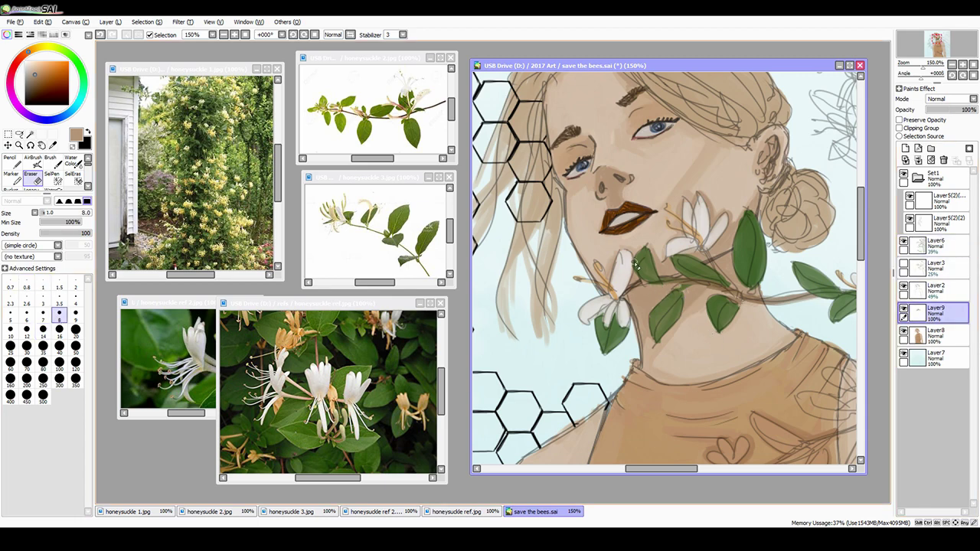
left_click(511, 293, "ctrl")
scroll(512, 294, "down", 3)
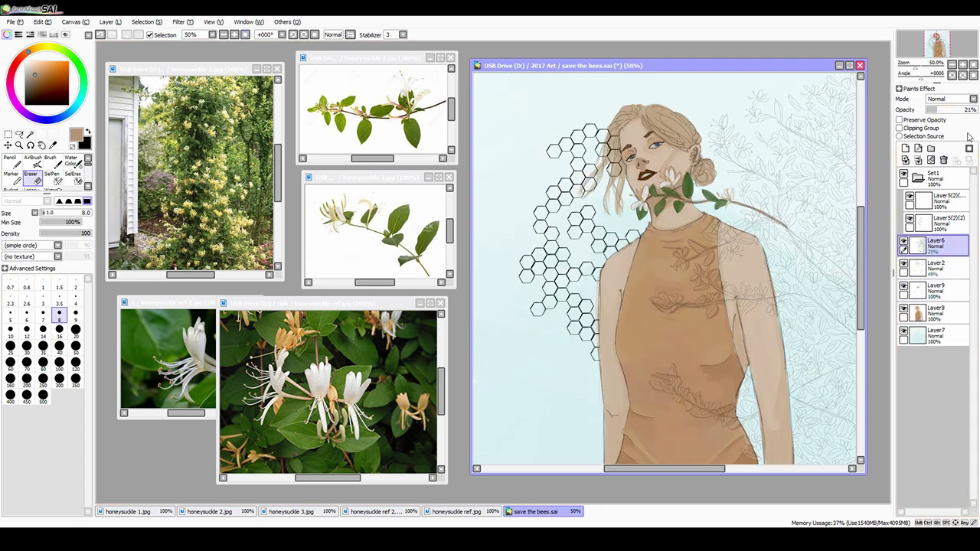
Step: Paint the green leaves of the upper chest sprig on Layer9 with brush size 4
scroll(656, 264, "up", 3)
left_click(50, 161)
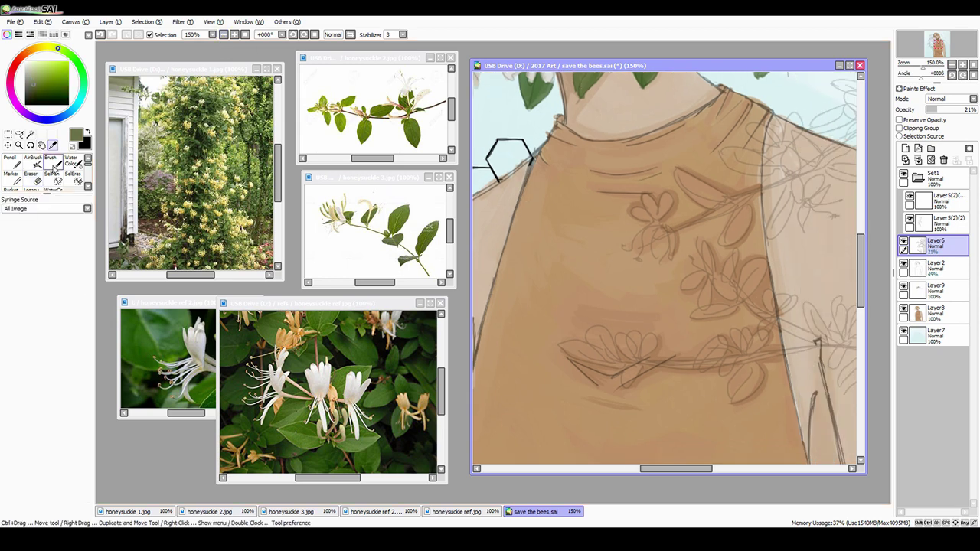
left_click(234, 39)
left_click(936, 289)
left_click(75, 334)
mouse_move(688, 146)
left_mouse_down()
mouse_move(696, 173)
mouse_move(723, 164)
mouse_move(749, 175)
mouse_move(694, 166)
mouse_move(686, 144)
left_mouse_up()
left_click_drag(747, 229, 766, 195)
left_click_drag(712, 157, 735, 172)
mouse_move(689, 144)
left_mouse_down()
mouse_move(722, 170)
mouse_move(686, 142)
left_mouse_up()
left_click_drag(771, 189, 768, 227)
left_click_drag(680, 222, 661, 269)
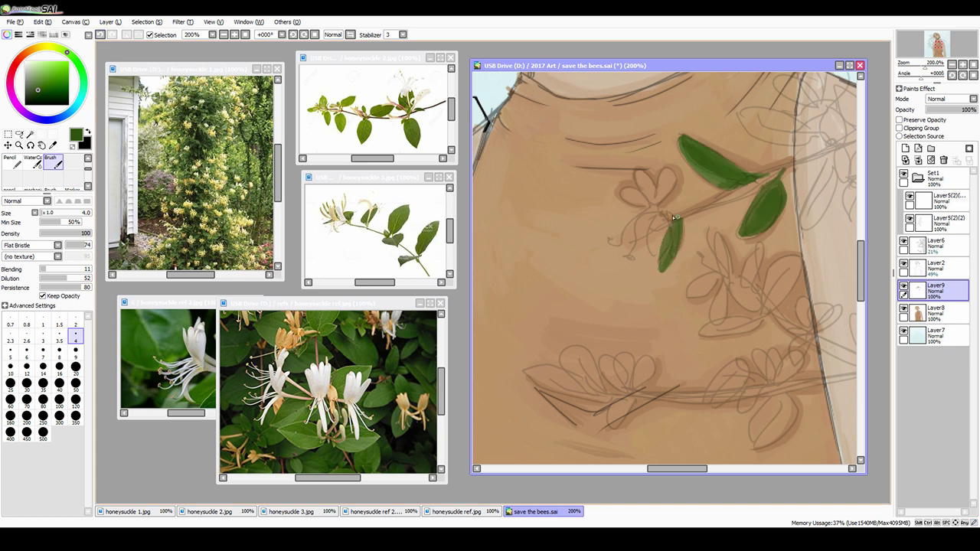
left_click_drag(689, 159, 735, 180)
Step: Paint the green leaves of the middle and lower chest sprigs on Layer9
mouse_move(801, 259)
left_mouse_down()
mouse_move(768, 283)
mouse_move(789, 261)
mouse_move(767, 307)
mouse_move(702, 335)
left_mouse_up()
left_click_drag(601, 396, 528, 374)
mouse_move(571, 349)
left_mouse_down()
mouse_move(606, 397)
mouse_move(528, 371)
left_mouse_up()
left_click_drag(743, 360, 708, 395)
mouse_move(797, 399)
left_mouse_down()
mouse_move(755, 451)
mouse_move(775, 433)
left_mouse_up()
mouse_move(716, 394)
left_mouse_down()
mouse_move(744, 362)
mouse_move(727, 379)
left_mouse_up()
left_click_drag(758, 245, 735, 302)
Step: Paint the chest sprigs' stems brown across the garment and shoulder on Layer9 with brush size 4
scroll(860, 436, "up", 5)
left_click(563, 172)
scroll(666, 268, "down", 3)
key("b")
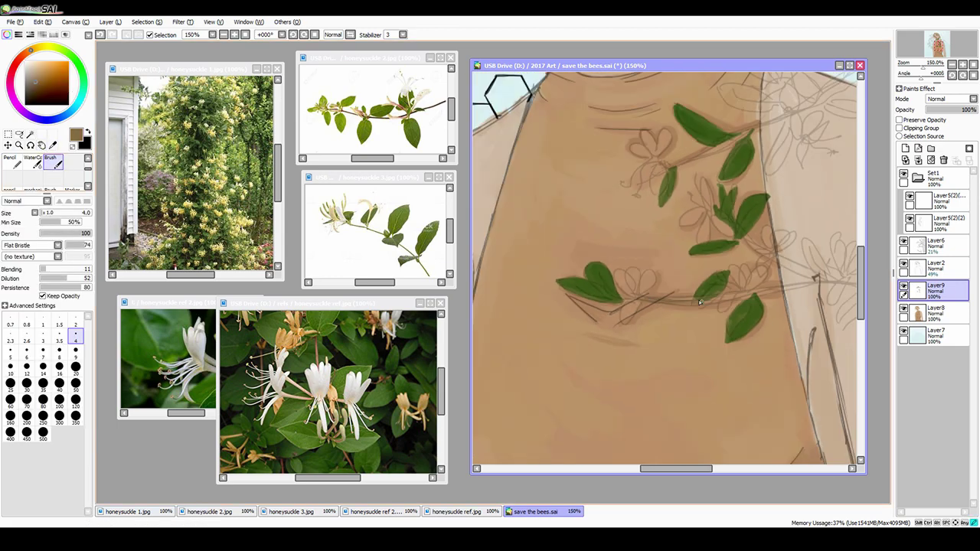
key("ctrl+minus")
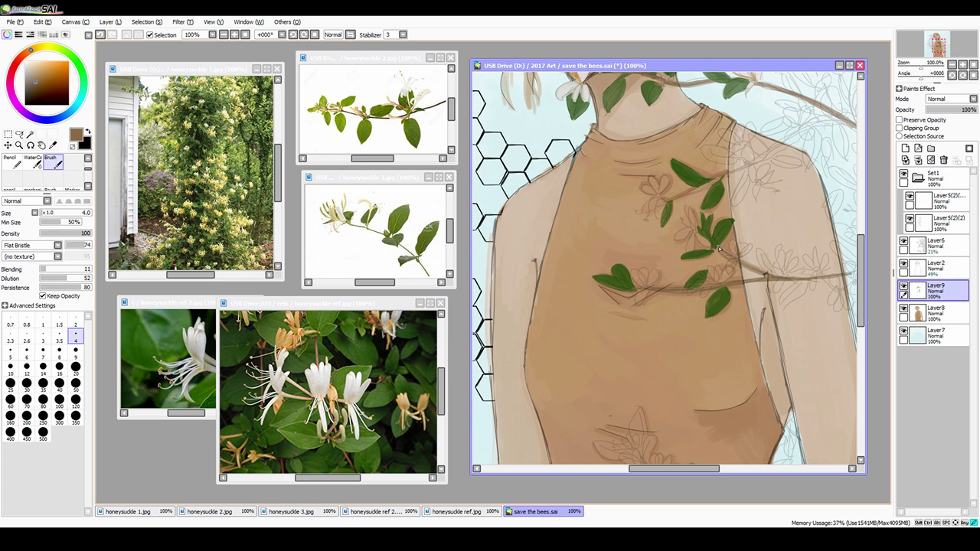
left_click_drag(669, 203, 846, 123)
left_click_drag(768, 157, 858, 124)
left_click(218, 35)
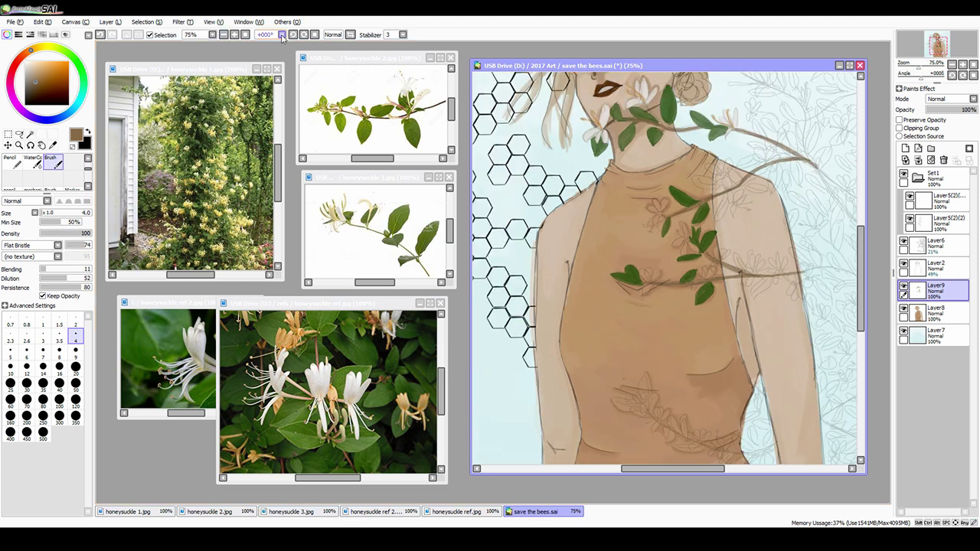
Step: Shade the folds around the garment's collar and shoulder on Layer8 with a darker tan and brush size 3
left_click(19, 145)
left_click_drag(625, 141, 768, 283)
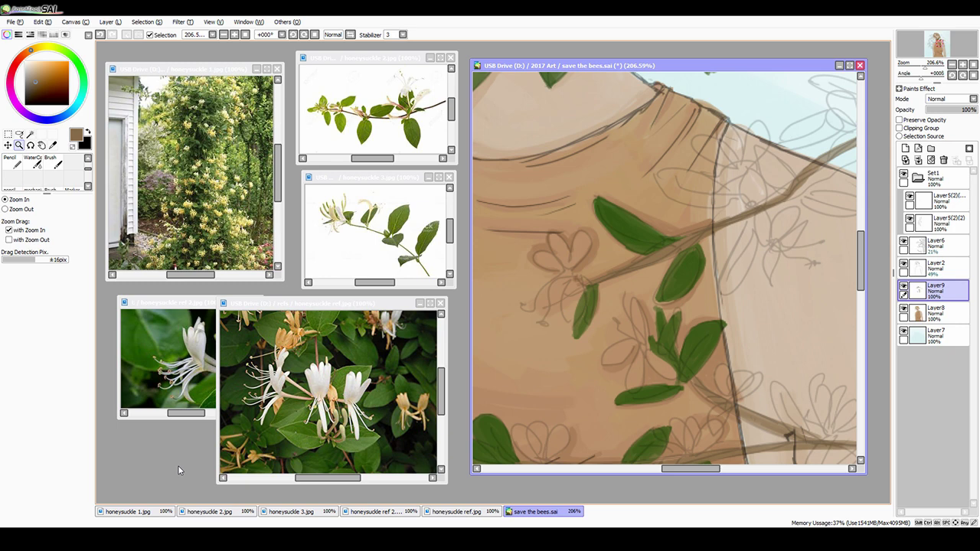
key("b")
left_click(935, 310)
left_click_drag(564, 230, 484, 228)
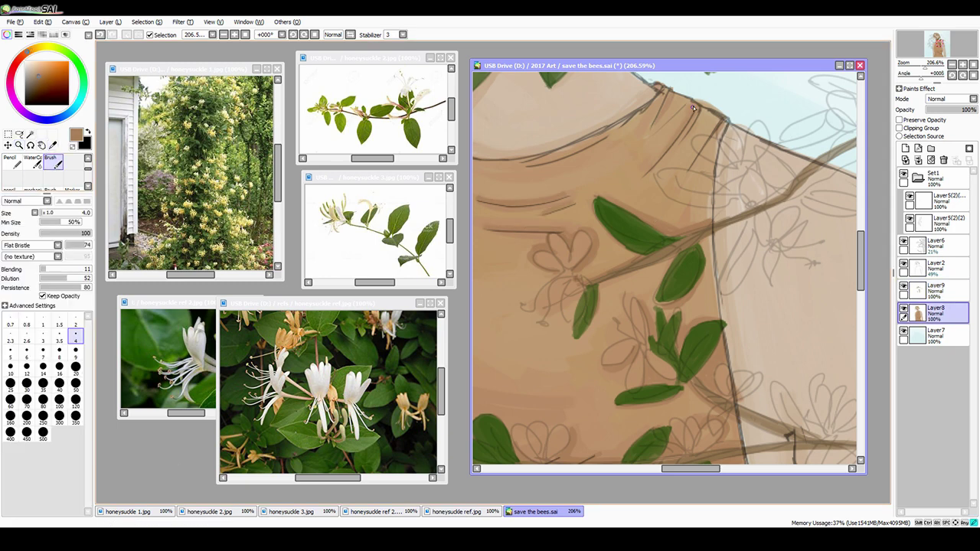
key("bracketleft")
left_click_drag(576, 151, 671, 178)
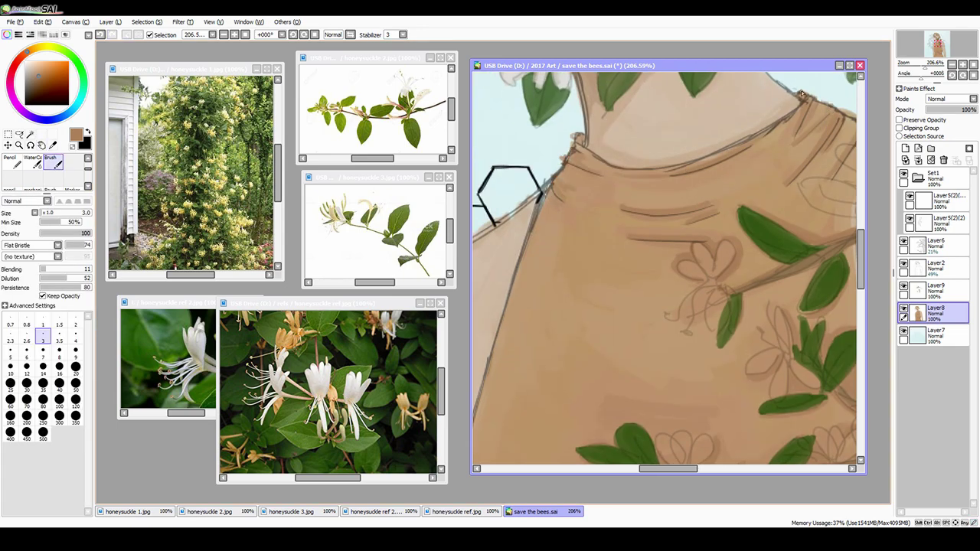
left_click(799, 140, "alt")
key("e")
scroll(563, 188, "down", 4)
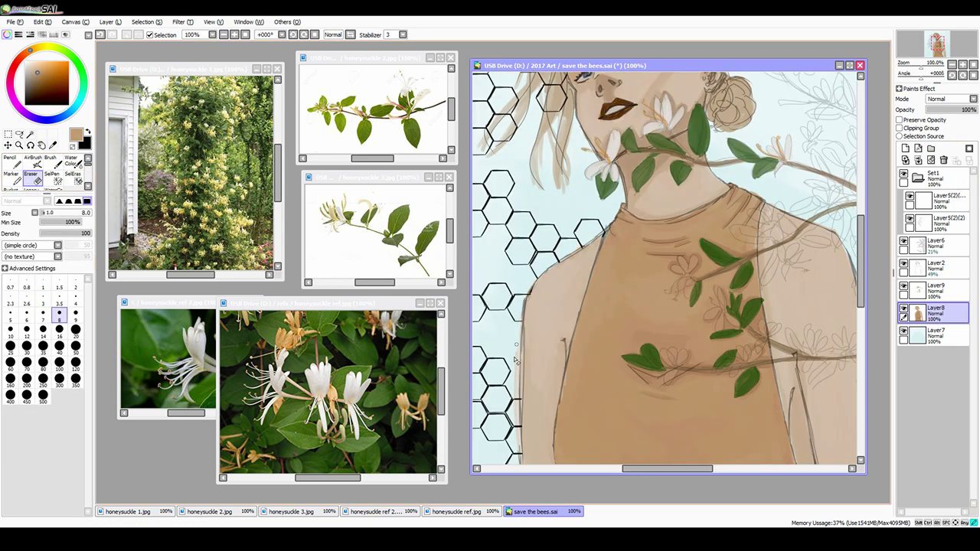
Step: Paint the white petals of the upper chest sprig's flower on Layer9 and extend the brown stem past it
scroll(655, 158, "up", 3)
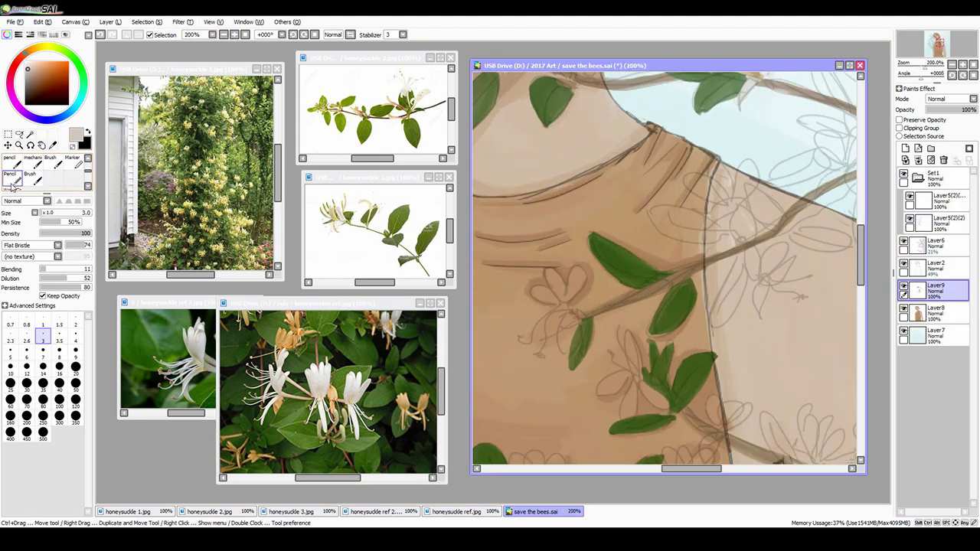
left_click(42, 410)
mouse_move(582, 270)
left_mouse_down()
mouse_move(565, 303)
mouse_move(536, 304)
mouse_move(546, 347)
mouse_move(550, 338)
left_mouse_up()
left_click(536, 337, "alt")
left_click(32, 177)
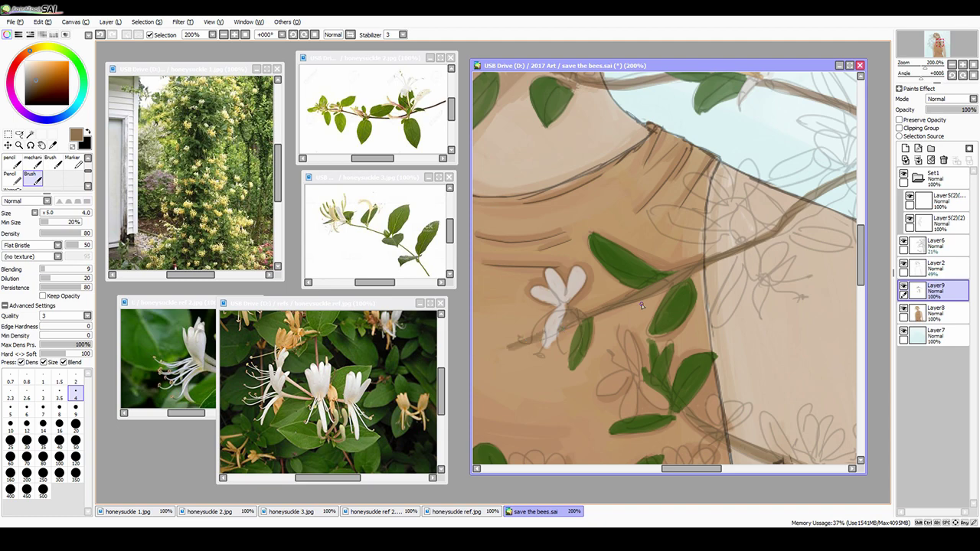
Step: Add green leaves on both sides of the upper chest flower and paint its stamens golden tan with brush size 4
left_click(666, 307, "alt")
left_click_drag(583, 307, 574, 367)
left_click_drag(507, 328, 545, 328)
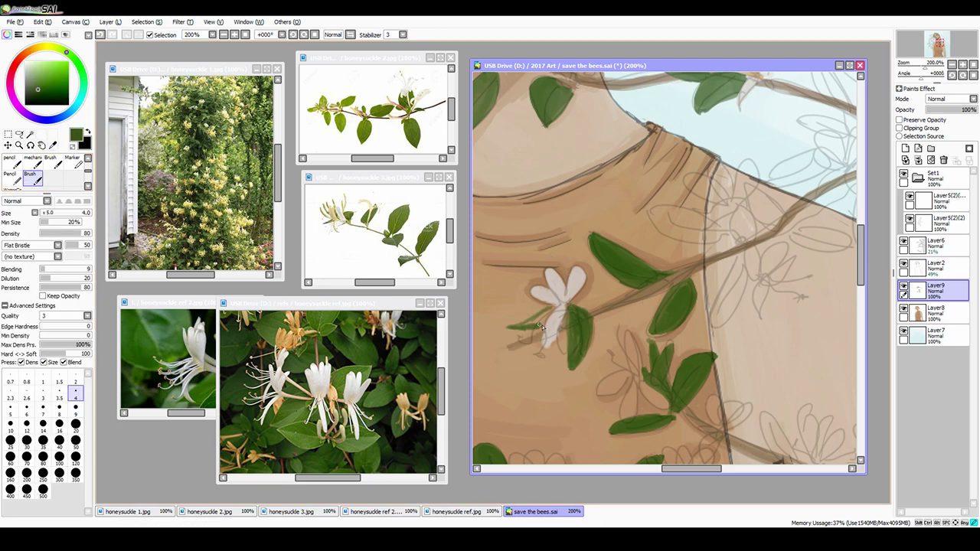
scroll(543, 328, "up", 1)
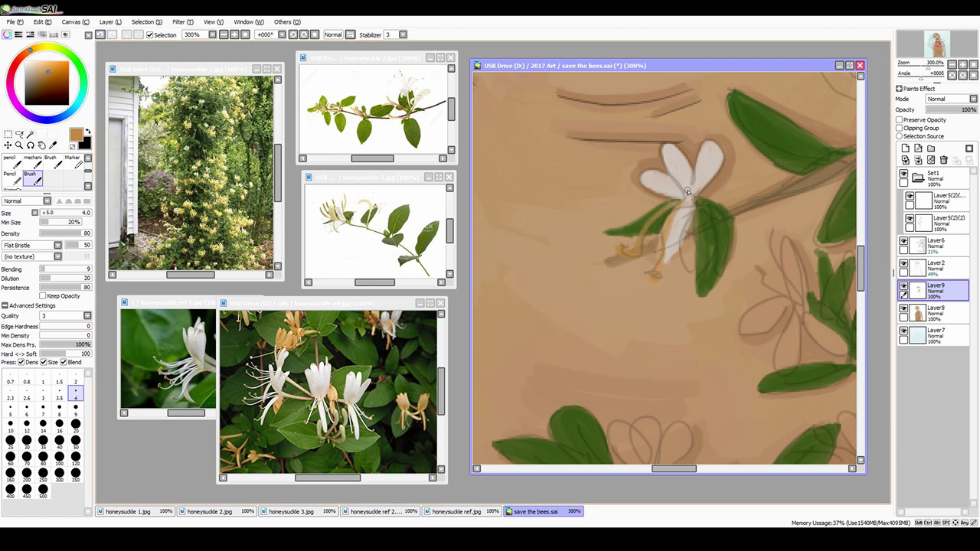
left_click(233, 36)
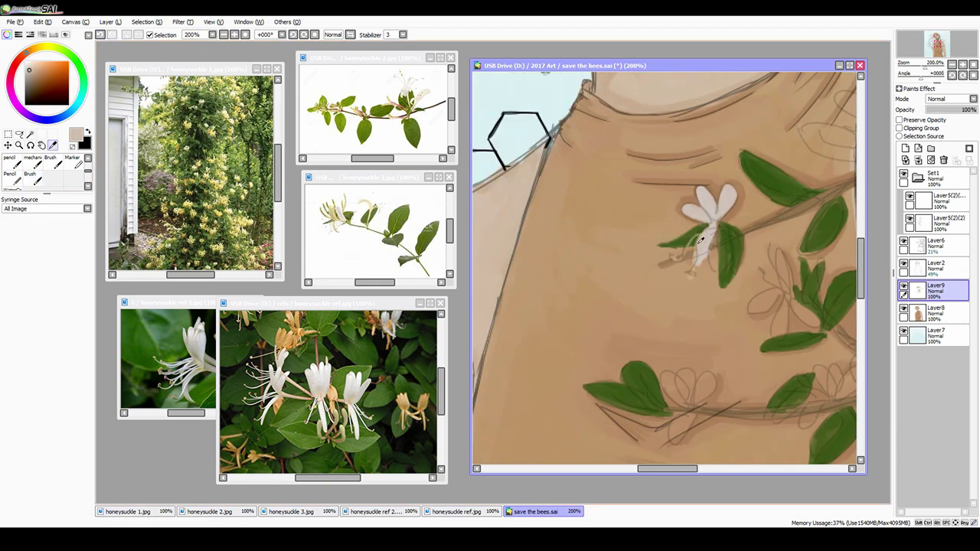
scroll(564, 216, "down", 1)
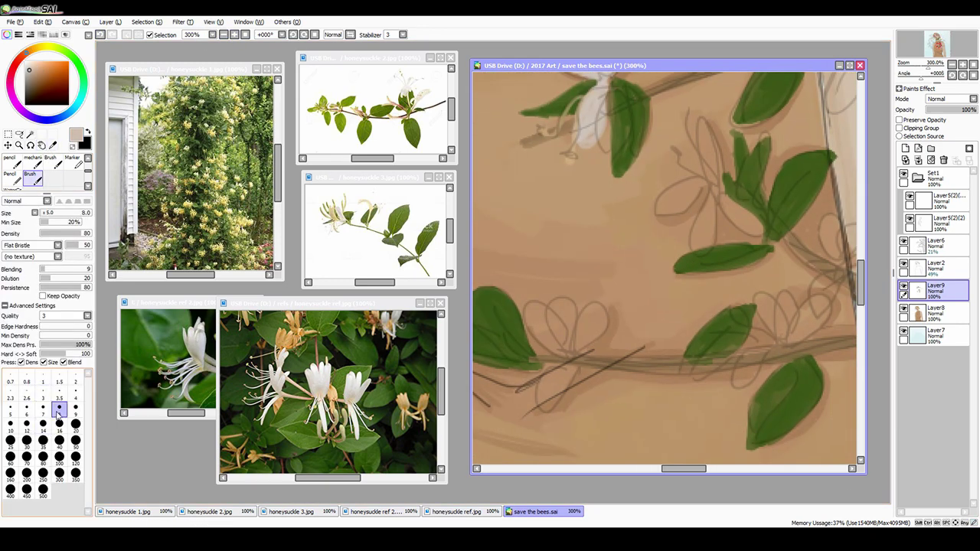
Step: Fill the petals of the sketched honeysuckle blossoms on the shirt with off-white on Layer9
left_click_drag(700, 126, 739, 218)
left_click_drag(670, 183, 712, 191)
mouse_move(778, 303)
left_mouse_down()
mouse_move(793, 333)
mouse_move(827, 300)
left_mouse_up()
left_click_drag(766, 337, 789, 379)
mouse_move(528, 306)
left_mouse_down()
mouse_move(574, 352)
mouse_move(605, 360)
left_mouse_up()
mouse_move(544, 360)
left_mouse_down()
mouse_move(574, 406)
mouse_move(557, 421)
left_mouse_up()
Step: With the brush size at 6, fill the off-white petals of the blossom overlapping the shirt's edge by the arm
key("bracketleft")
key("bracketleft")
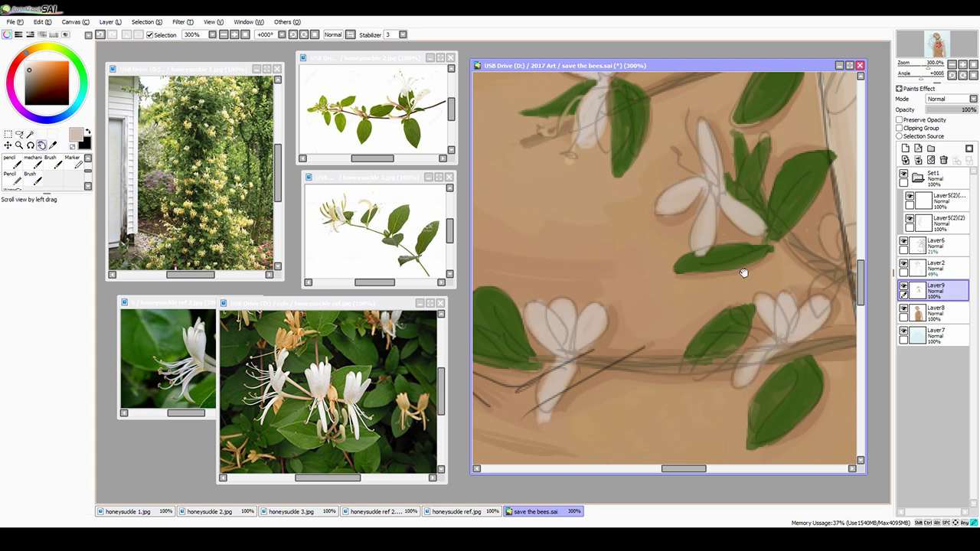
scroll(723, 259, "right", 3)
mouse_move(723, 259)
left_mouse_down()
mouse_move(712, 299)
mouse_move(762, 256)
left_mouse_up()
left_click(735, 253, "alt")
left_click_drag(704, 237, 766, 264)
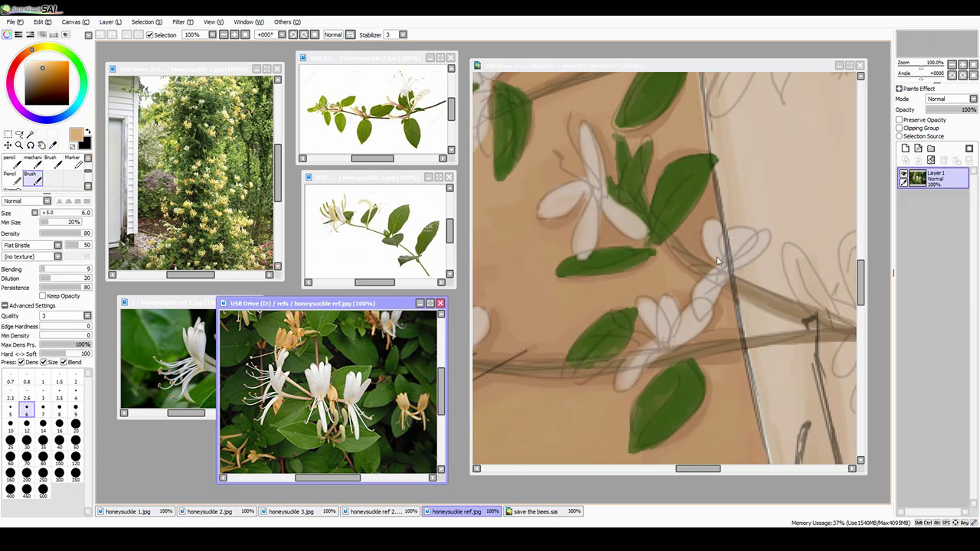
Step: Paint thin tan-yellow stamens on the shirt's honeysuckle blossoms with a size 3 brush, using the colour from honeysuckle ref.jpg
key("bracketleft")
key("bracketleft")
key("bracketleft")
key("bracketleft")
left_click_drag(680, 268, 714, 277)
left_click_drag(574, 119, 563, 172)
left_click_drag(613, 314, 651, 341)
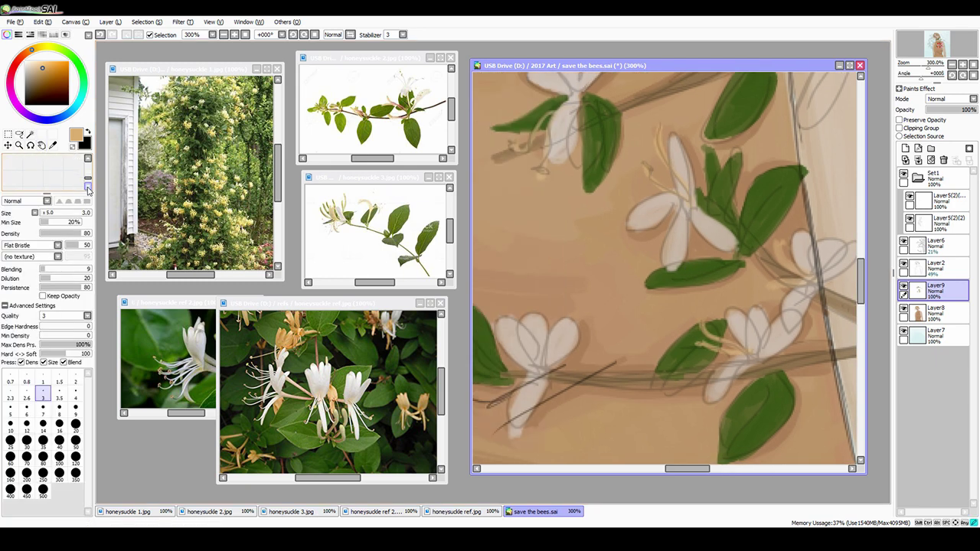
left_click_drag(712, 318, 735, 337)
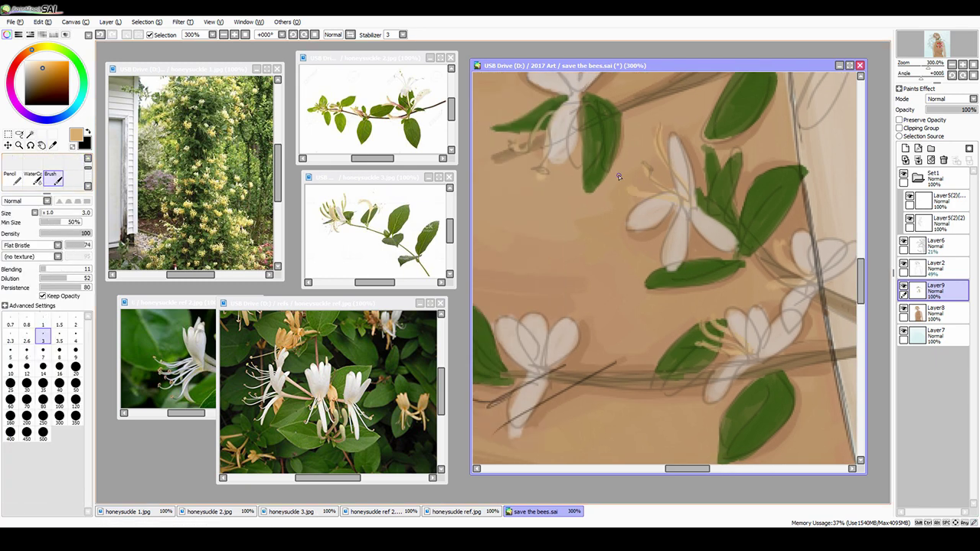
left_click_drag(521, 337, 483, 362)
Step: Move Layer2 beneath Layer9 and set Layer6's opacity to 47%
scroll(483, 362, "down", 2)
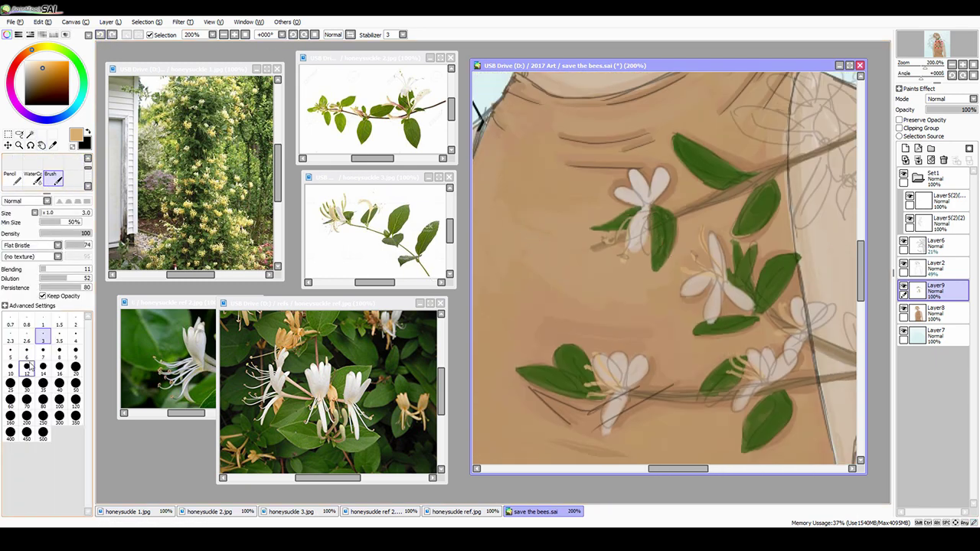
left_click(43, 319)
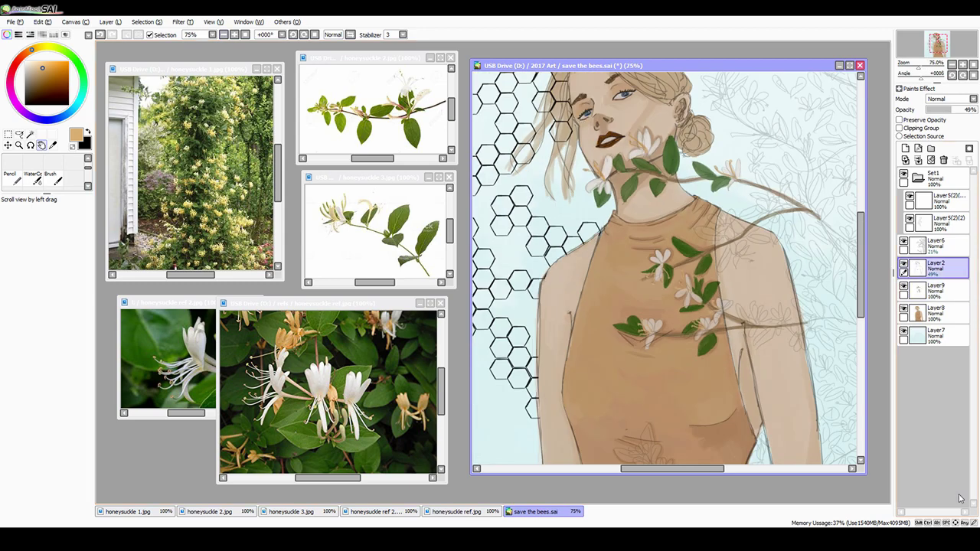
left_click_drag(936, 267, 936, 301)
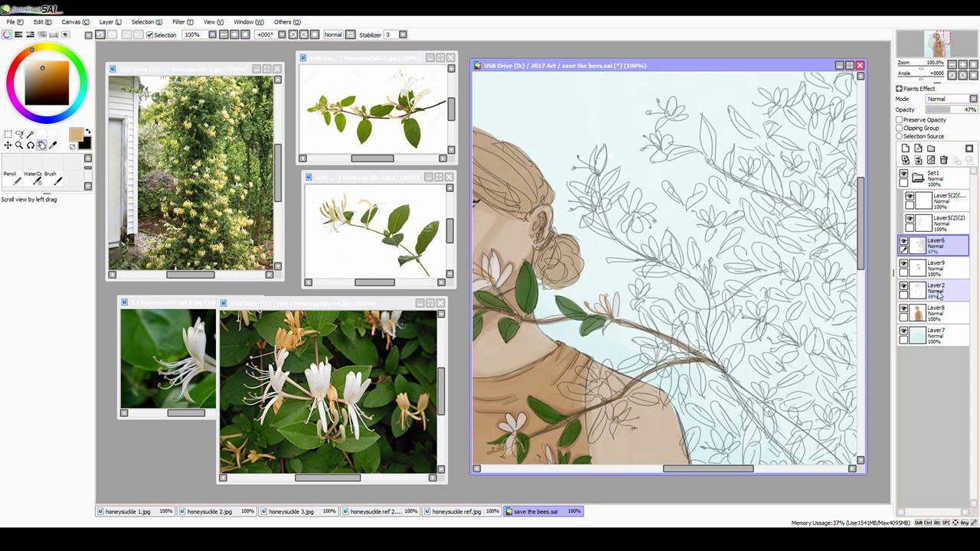
Step: Paint brown branches over the sketched stems behind the shoulder on Layer9 with a size 4 brush
left_click_drag(600, 200, 702, 283)
mouse_move(617, 239)
left_mouse_down()
mouse_move(703, 294)
mouse_move(712, 354)
left_mouse_up()
key("ctrl+minus")
scroll(667, 268, "down", 5)
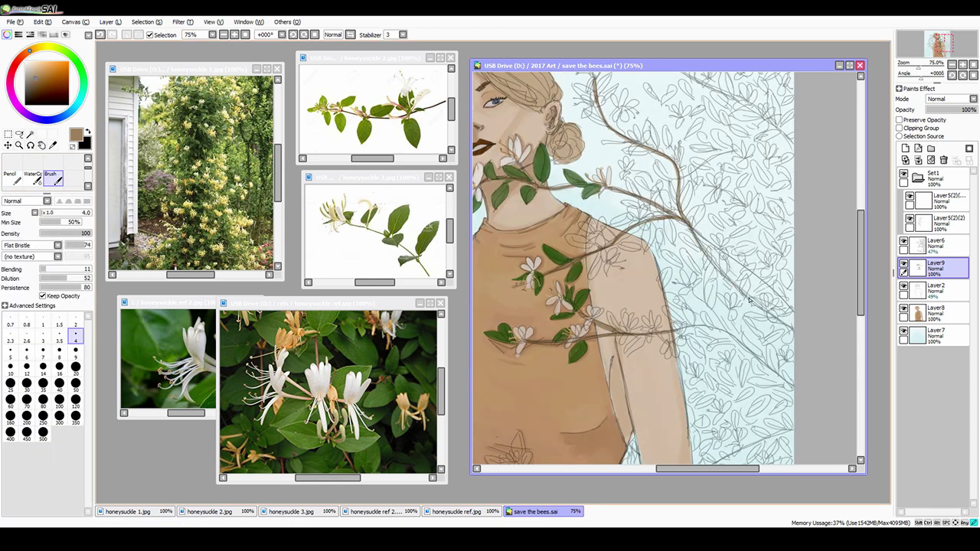
mouse_move(694, 227)
left_mouse_down()
mouse_move(793, 328)
mouse_move(794, 307)
left_mouse_up()
left_click_drag(677, 328, 772, 372)
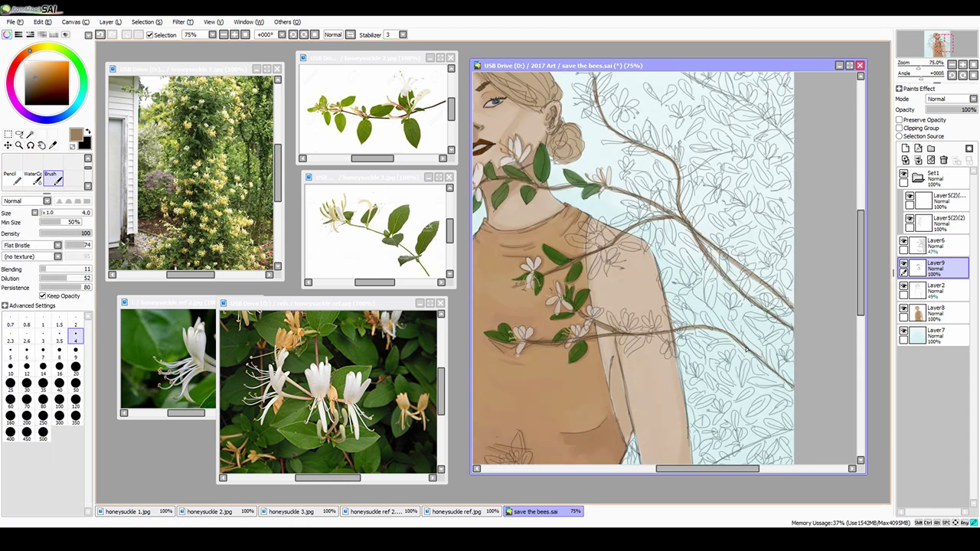
Step: Paint dark brown branches at the waist and beside the lower arm, and darken the branches behind the shoulder
scroll(746, 349, "down", 5)
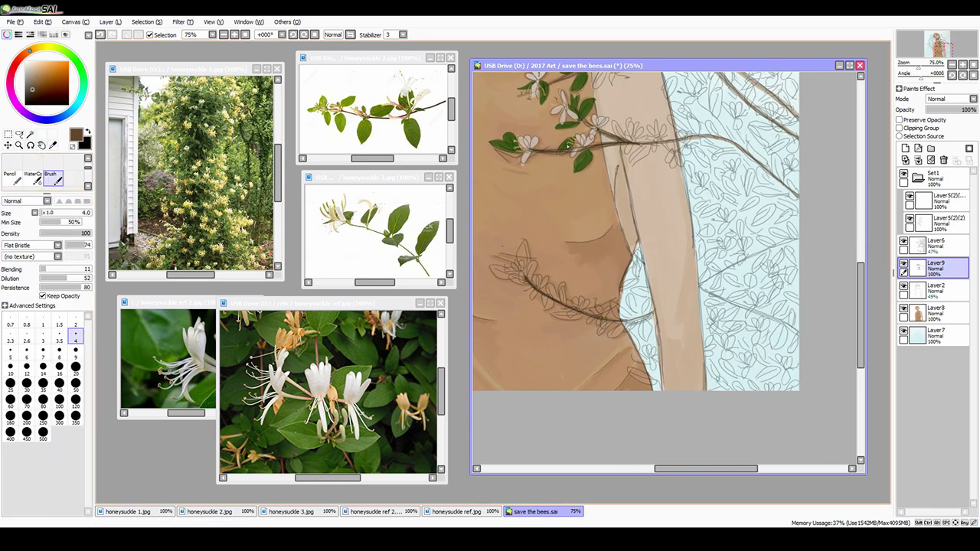
scroll(666, 269, "up", 5)
key("ctrl+minus")
key("ctrl+plus")
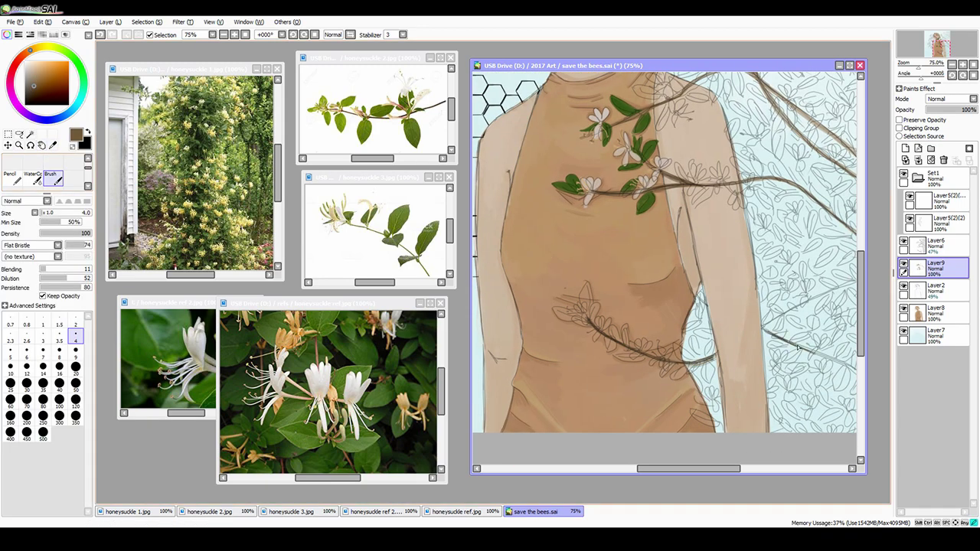
left_click_drag(798, 347, 856, 372)
left_click_drag(778, 110, 856, 178)
left_click_drag(768, 84, 827, 131)
left_click_drag(763, 331, 857, 278)
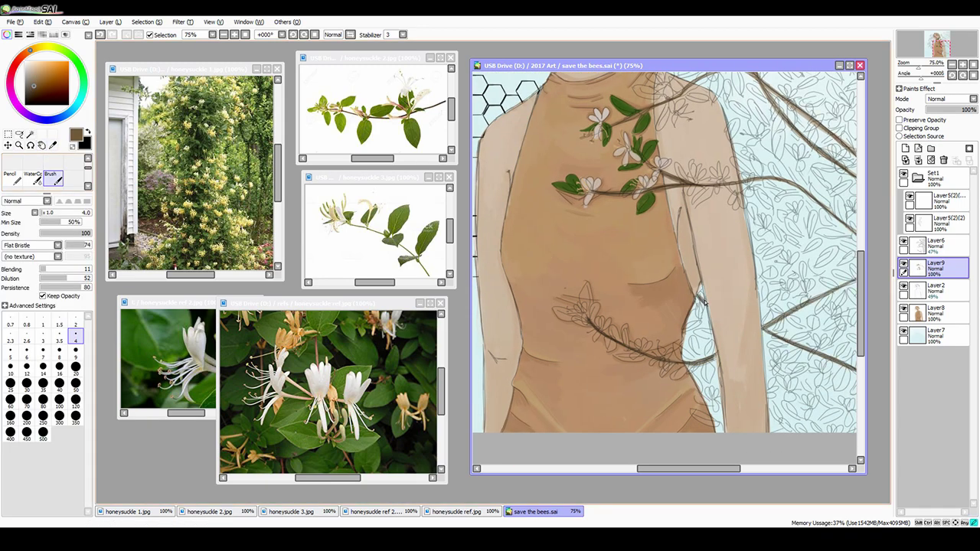
Step: Paint the first green leaves around the tip of the uppermost branch
scroll(759, 224, "up", 5)
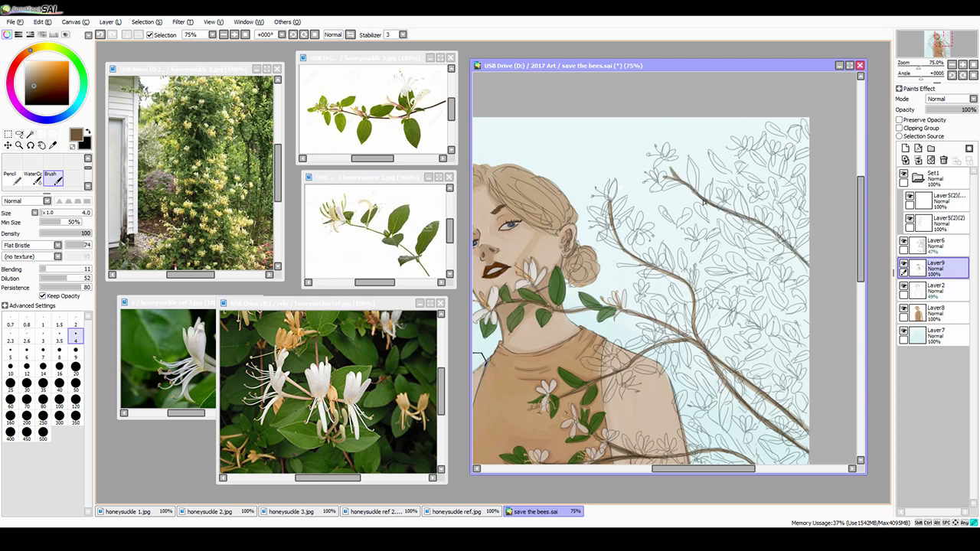
key("ctrl+minus")
key("ctrl+plus")
key("bracketright")
left_click_drag(690, 162, 697, 190)
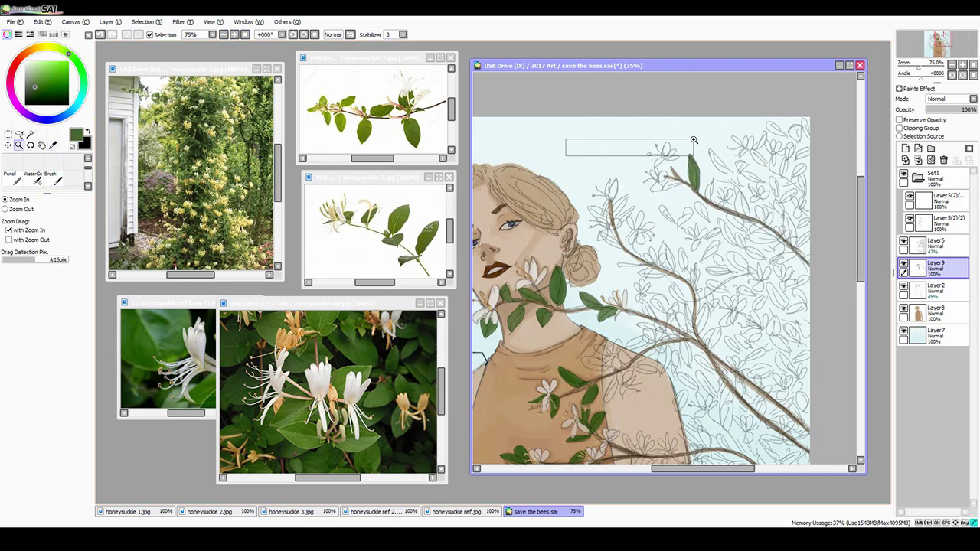
key("ctrl+plus")
left_click_drag(580, 201, 630, 182)
left_click_drag(673, 127, 712, 168)
left_click_drag(655, 199, 623, 226)
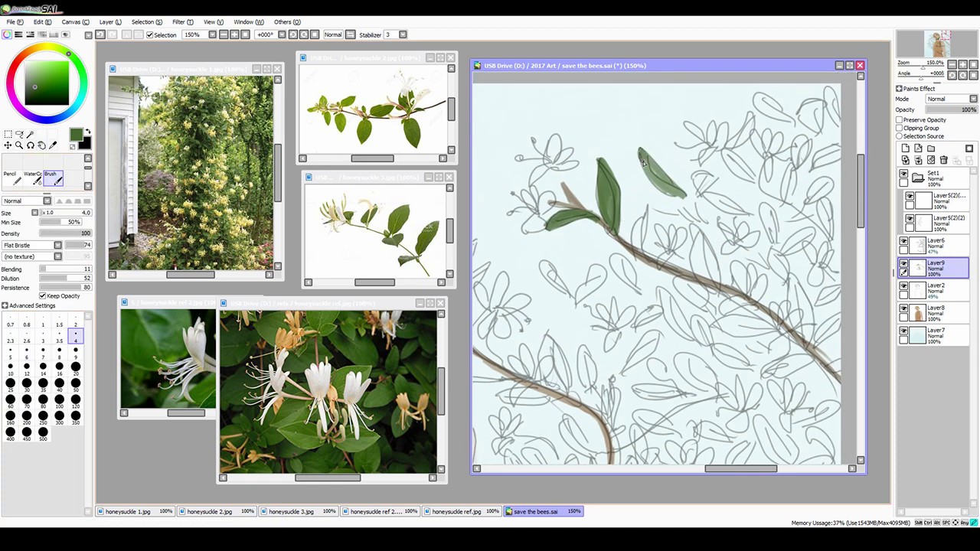
Step: Fill the sketched leaves above the uppermost branch with green, out to the canvas's upper-right corner
mouse_move(644, 156)
left_mouse_down()
mouse_move(682, 197)
mouse_move(671, 188)
mouse_move(749, 214)
left_mouse_up()
left_click_drag(694, 173, 715, 191)
left_click_drag(634, 240, 635, 246)
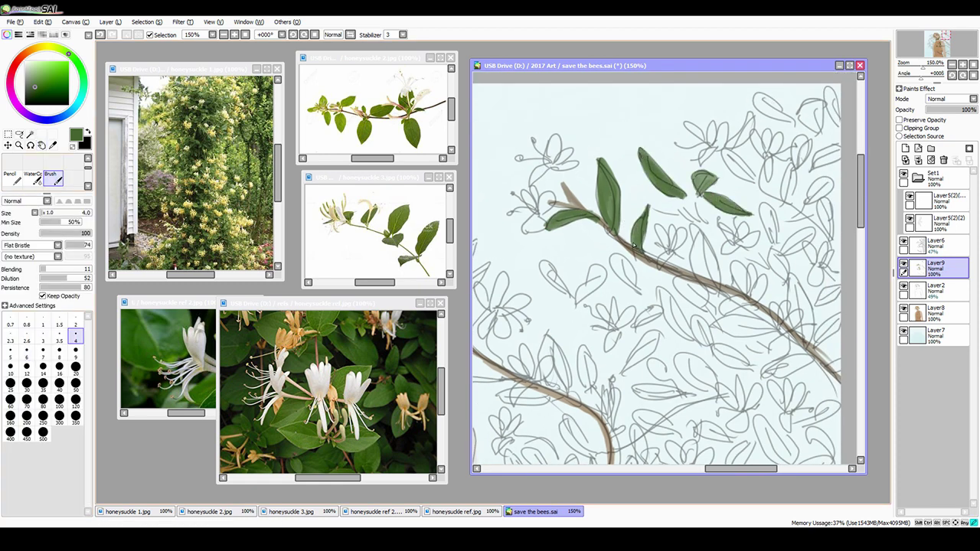
mouse_move(754, 153)
left_mouse_down()
mouse_move(728, 184)
mouse_move(754, 121)
mouse_move(792, 121)
left_mouse_up()
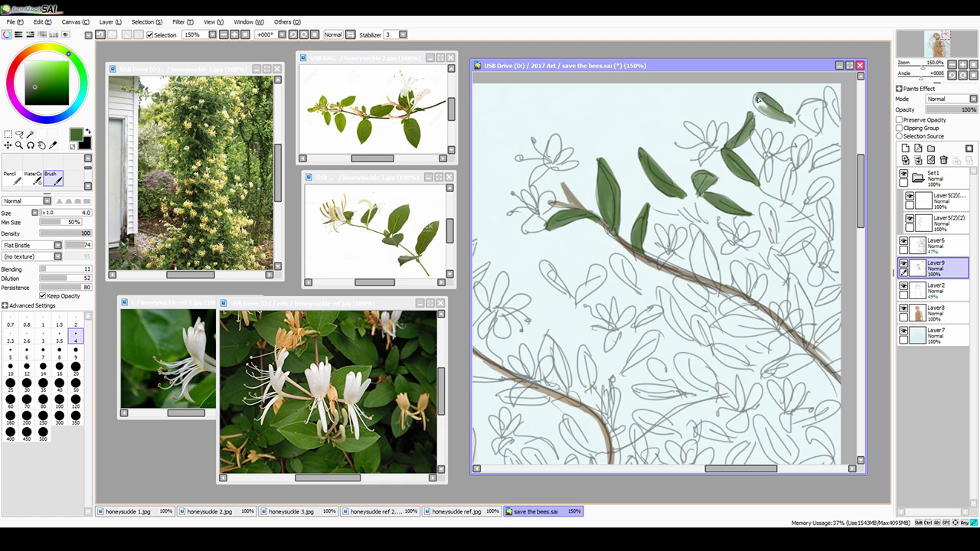
mouse_move(755, 95)
left_mouse_down()
mouse_move(814, 102)
mouse_move(803, 129)
left_mouse_up()
left_click_drag(834, 87, 832, 127)
mouse_move(694, 230)
left_mouse_down()
mouse_move(716, 292)
mouse_move(702, 280)
mouse_move(696, 239)
mouse_move(716, 266)
left_mouse_up()
left_click_drag(796, 162, 793, 203)
mouse_move(775, 209)
left_mouse_down()
mouse_move(763, 243)
mouse_move(766, 234)
left_mouse_up()
Step: Fill the sketched leaves beneath the uppermost branch and at the bend of the second branch with green
mouse_move(573, 302)
left_mouse_down()
mouse_move(543, 265)
mouse_move(569, 299)
left_mouse_up()
mouse_move(577, 300)
left_mouse_down()
mouse_move(600, 273)
mouse_move(635, 280)
mouse_move(615, 257)
left_mouse_up()
left_click_drag(663, 299, 694, 343)
mouse_move(695, 341)
left_mouse_down()
mouse_move(661, 291)
mouse_move(671, 313)
left_mouse_up()
mouse_move(552, 343)
left_mouse_down()
mouse_move(560, 374)
mouse_move(550, 337)
left_mouse_up()
mouse_move(556, 354)
left_mouse_down()
mouse_move(567, 384)
mouse_move(500, 397)
mouse_move(553, 399)
left_mouse_up()
left_click_drag(589, 357, 594, 392)
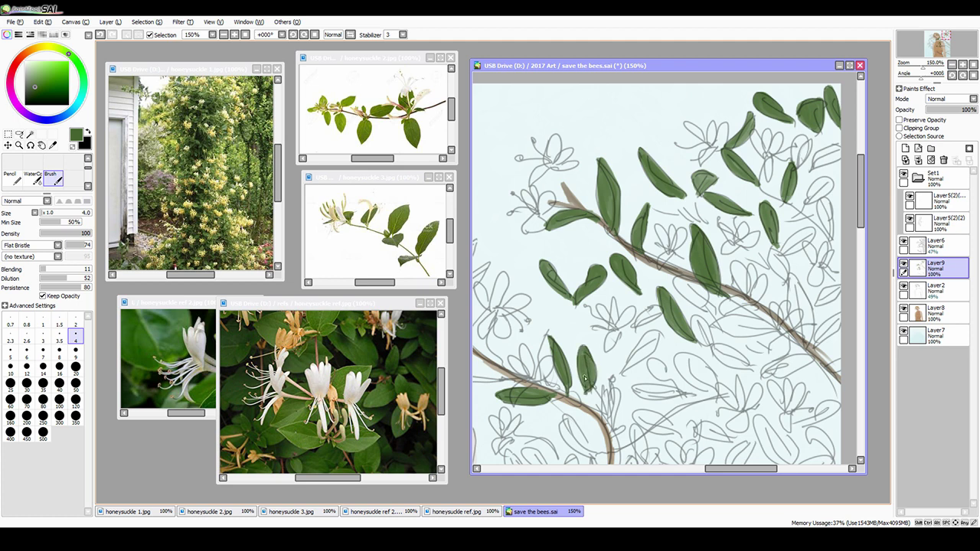
Step: Paint green leaves in the gap between the two upper branches and over the middle of the uppermost branch
left_click_drag(657, 334, 622, 375)
mouse_move(623, 372)
left_mouse_down()
mouse_move(648, 358)
mouse_move(624, 372)
left_mouse_up()
mouse_move(546, 337)
left_mouse_down()
mouse_move(536, 357)
mouse_move(546, 379)
left_mouse_up()
left_click_drag(661, 306, 634, 327)
mouse_move(689, 280)
left_mouse_down()
mouse_move(711, 316)
mouse_move(676, 277)
left_mouse_up()
left_click_drag(675, 280, 711, 312)
mouse_move(790, 279)
left_mouse_down()
mouse_move(811, 346)
mouse_move(790, 276)
left_mouse_up()
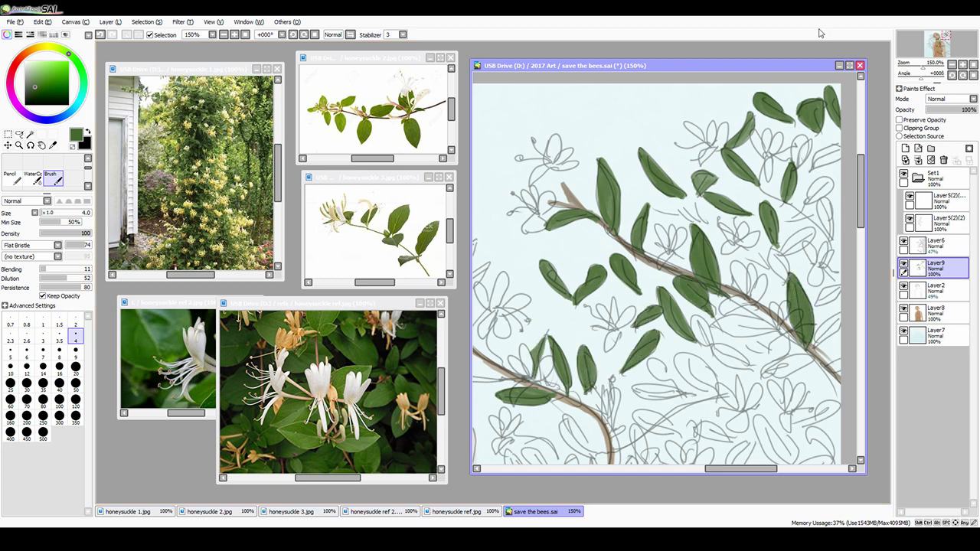
Step: Fill the sketched leaves along the canvas's right edge beside the uppermost branch with green
left_click_drag(833, 178, 804, 208)
mouse_move(841, 147)
left_mouse_down()
mouse_move(814, 167)
mouse_move(780, 139)
mouse_move(811, 170)
left_mouse_up()
left_click_drag(830, 203, 824, 242)
left_click_drag(789, 254, 772, 281)
left_click_drag(769, 239, 789, 280)
mouse_move(780, 255)
left_mouse_down()
mouse_move(801, 239)
mouse_move(781, 252)
left_mouse_up()
mouse_move(840, 288)
left_mouse_down()
mouse_move(815, 307)
mouse_move(844, 288)
left_mouse_up()
mouse_move(814, 317)
left_mouse_down()
mouse_move(840, 349)
mouse_move(827, 349)
left_mouse_up()
left_click_drag(829, 360, 835, 369)
left_click_drag(614, 219, 607, 163)
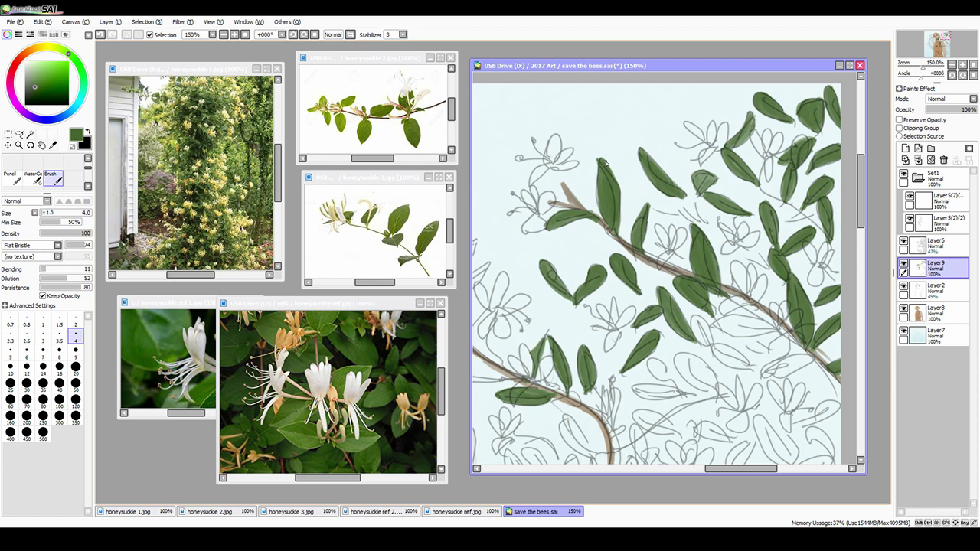
Step: Paint green leaves below the uppermost branch and around the tip of the second branch beside the head
mouse_move(699, 395)
left_mouse_down()
mouse_move(693, 360)
mouse_move(716, 392)
left_mouse_up()
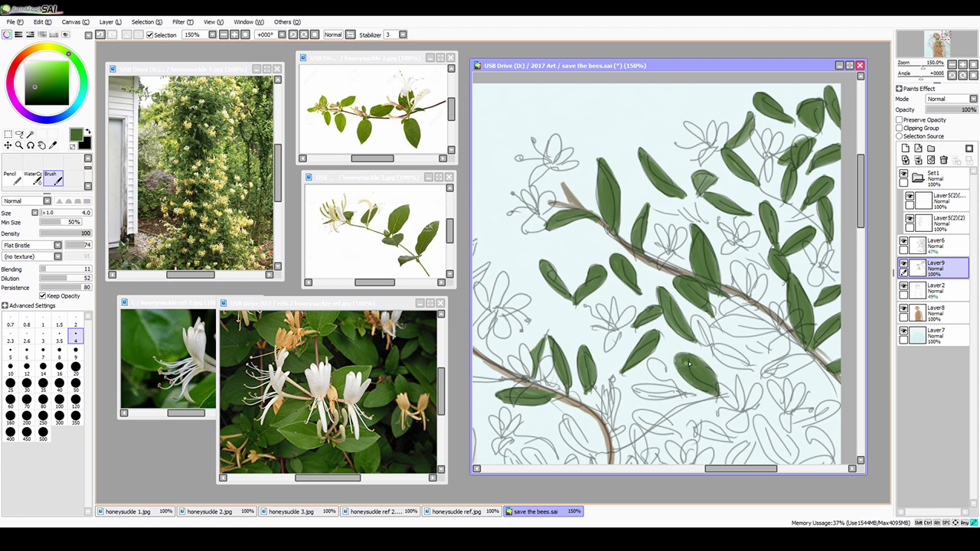
mouse_move(692, 362)
left_mouse_down()
mouse_move(707, 322)
mouse_move(718, 360)
left_mouse_up()
mouse_move(718, 346)
left_mouse_down()
mouse_move(740, 361)
mouse_move(720, 346)
mouse_move(779, 324)
mouse_move(712, 333)
left_mouse_up()
left_click_drag(665, 301, 695, 343)
mouse_move(733, 355)
left_mouse_down()
mouse_move(578, 211)
mouse_move(624, 343)
mouse_move(586, 284)
left_mouse_up()
left_click_drag(540, 311, 588, 282)
left_click_drag(520, 231, 561, 264)
left_click_drag(565, 253, 598, 203)
left_click_drag(576, 251, 611, 232)
left_click_drag(804, 329, 766, 345)
left_click_drag(758, 354, 769, 360)
scroll(768, 360, "down", 2)
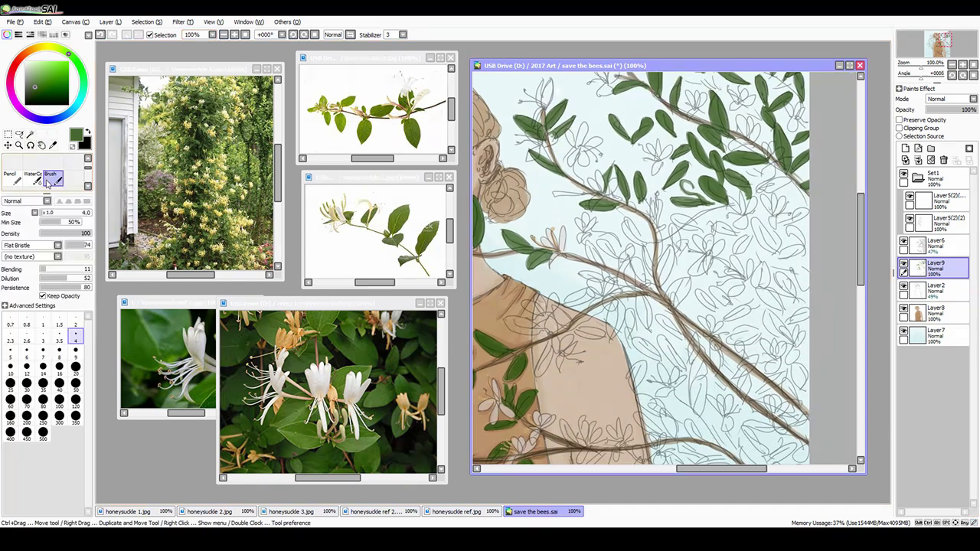
Step: Paint more green leaves around the branches behind the hair bun and add short brown twigs to the second branch
left_click_drag(596, 245, 622, 228)
mouse_move(629, 243)
left_mouse_down()
mouse_move(678, 236)
mouse_move(715, 210)
left_mouse_up()
left_click_drag(637, 217, 629, 236)
left_click(567, 197, "alt")
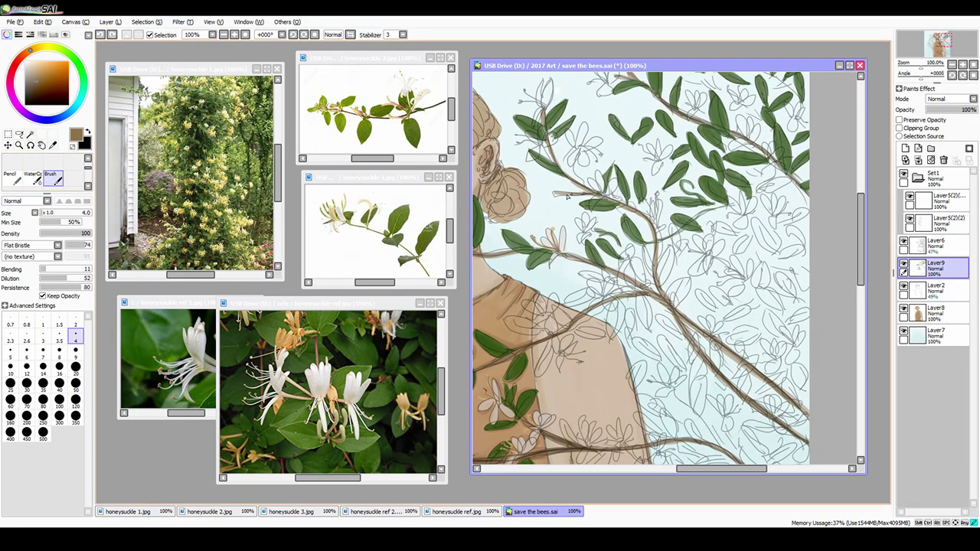
Step: Sample the leaf green from the canvas and paint leaves along the branch crossing the shoulder
left_click(498, 345, "alt")
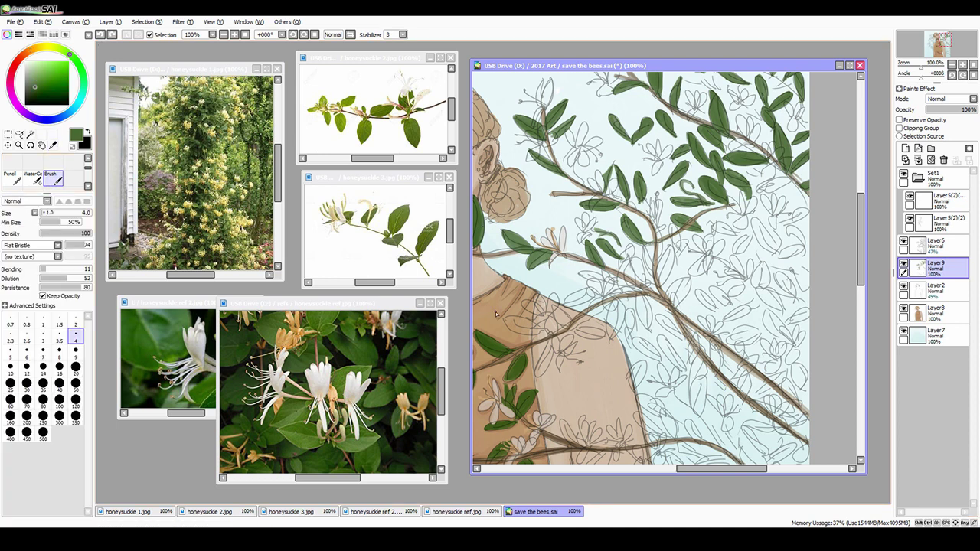
left_click_drag(576, 335, 605, 330)
mouse_move(546, 332)
left_mouse_down()
mouse_move(507, 319)
mouse_move(538, 376)
left_mouse_up()
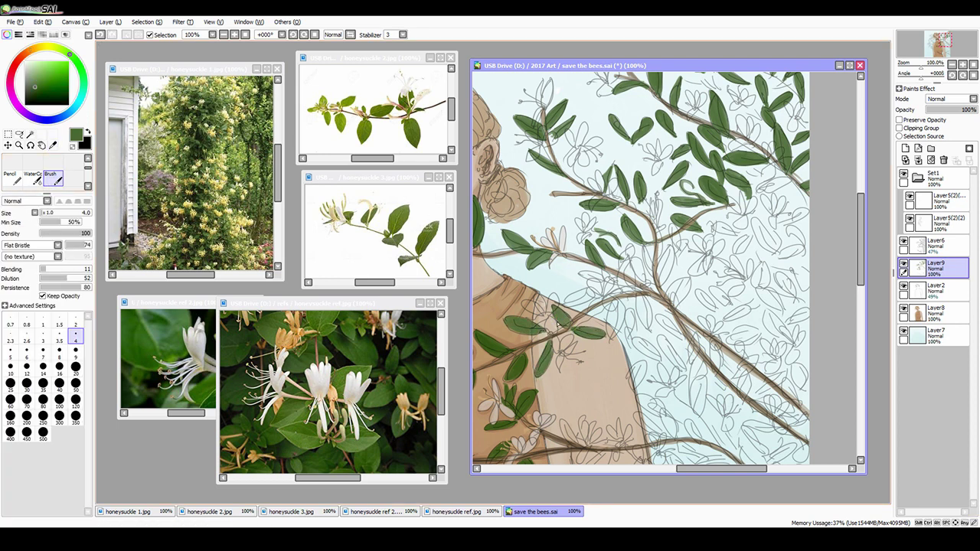
Step: Paint green leaves around the branch fork above the shoulder and a pair near the canvas's right edge
mouse_move(774, 227)
left_mouse_down()
mouse_move(760, 257)
mouse_move(807, 214)
left_mouse_up()
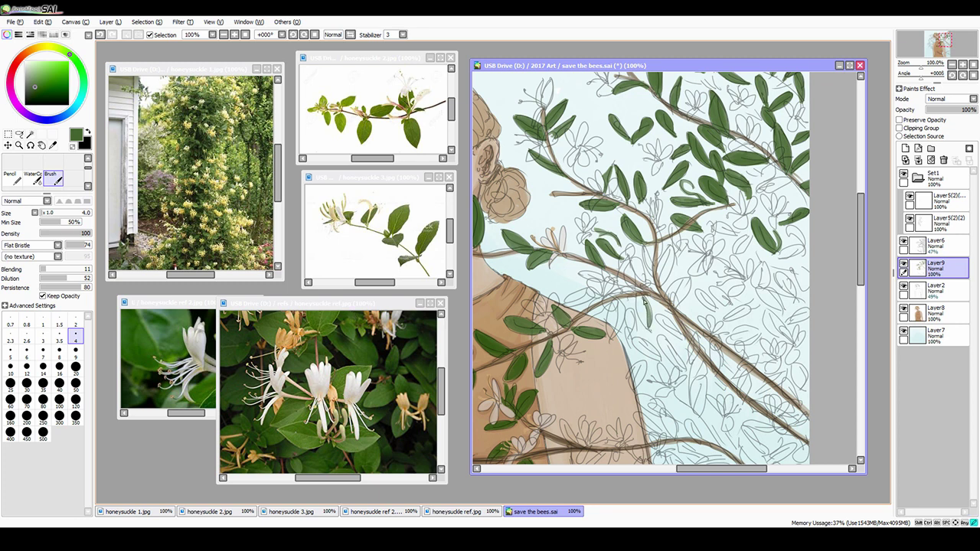
mouse_move(644, 301)
left_mouse_down()
mouse_move(648, 329)
mouse_move(611, 337)
left_mouse_up()
left_click_drag(596, 293, 570, 302)
left_click_drag(607, 272, 592, 280)
left_click_drag(673, 246, 660, 290)
left_click_drag(661, 196, 657, 237)
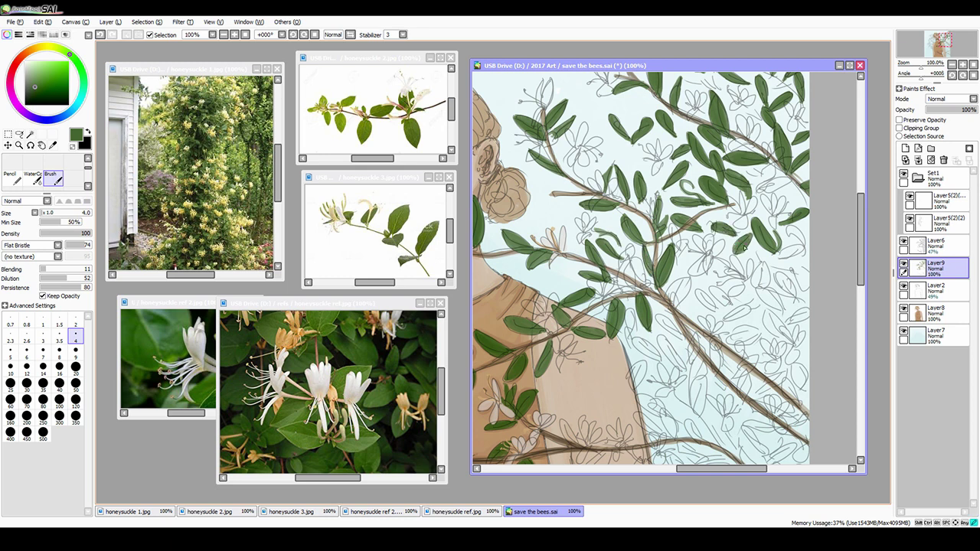
Step: Fill the sketched leaves between the branch fork and the canvas's right edge with green
left_click_drag(785, 186, 760, 192)
left_click_drag(688, 279, 670, 310)
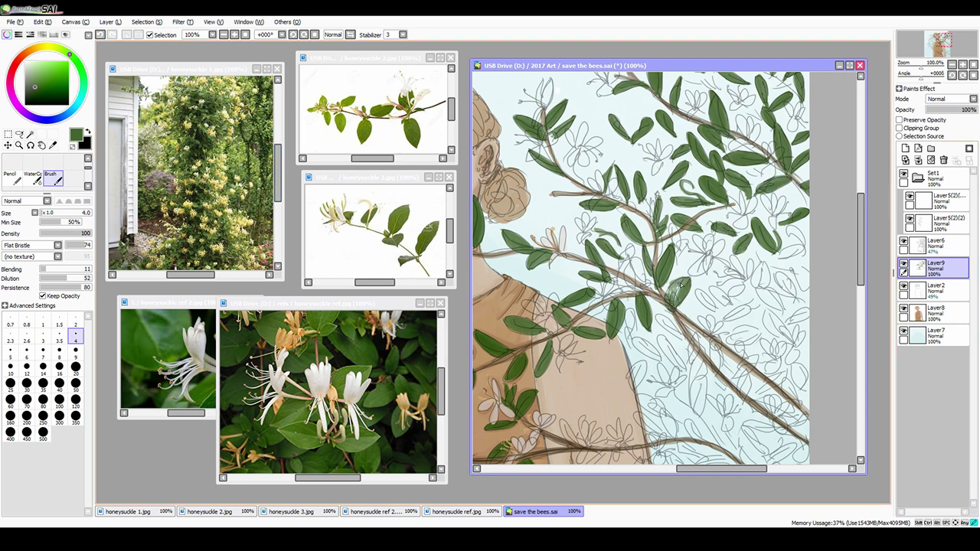
left_click_drag(769, 265, 760, 316)
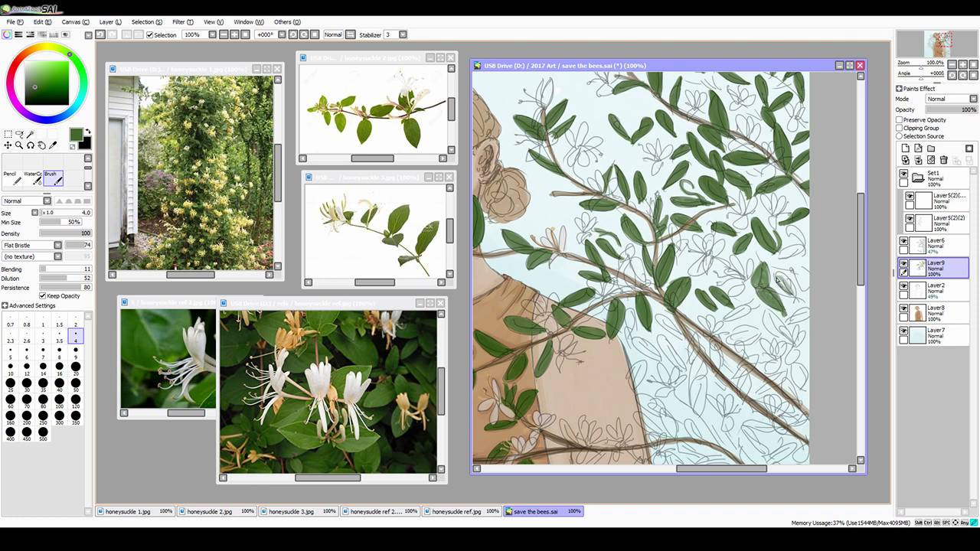
mouse_move(803, 228)
left_mouse_down()
mouse_move(780, 260)
mouse_move(778, 308)
left_mouse_up()
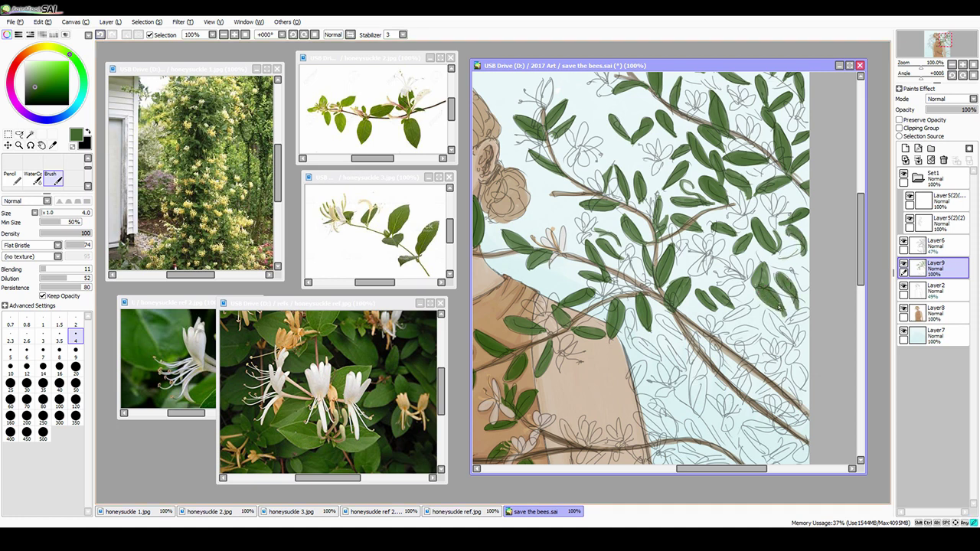
left_click_drag(674, 227, 684, 252)
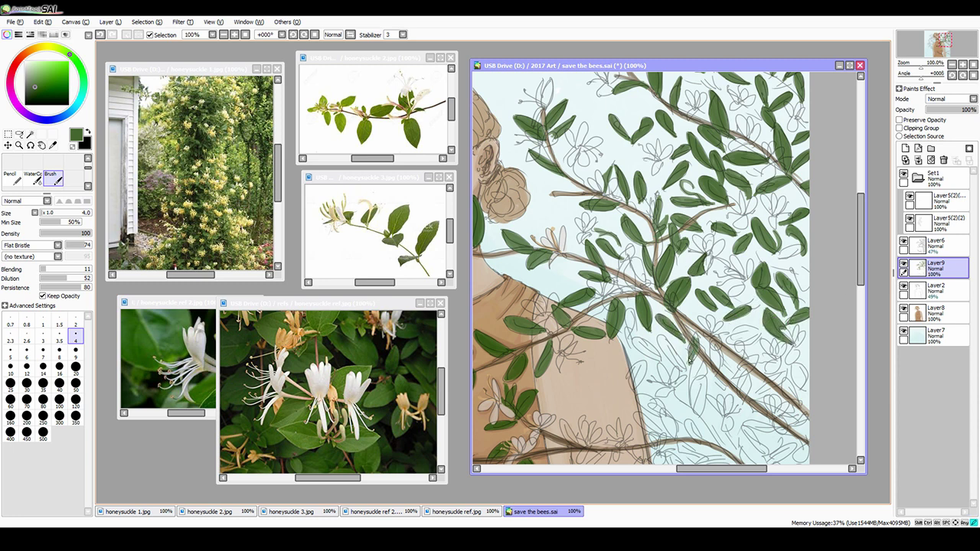
Step: Paint green leaves along the thick branches below the fork, redoing one leaf next to the shoulder
left_click_drag(689, 337, 692, 368)
left_click_drag(637, 340, 660, 362)
mouse_move(634, 309)
left_mouse_down()
mouse_move(622, 344)
mouse_move(639, 341)
left_mouse_up()
key("ctrl+z")
mouse_move(681, 369)
left_mouse_down()
mouse_move(661, 338)
mouse_move(680, 369)
left_mouse_up()
left_click_drag(629, 314, 631, 345)
mouse_move(698, 380)
left_mouse_down()
mouse_move(700, 421)
mouse_move(703, 410)
left_mouse_up()
left_click_drag(766, 328, 729, 342)
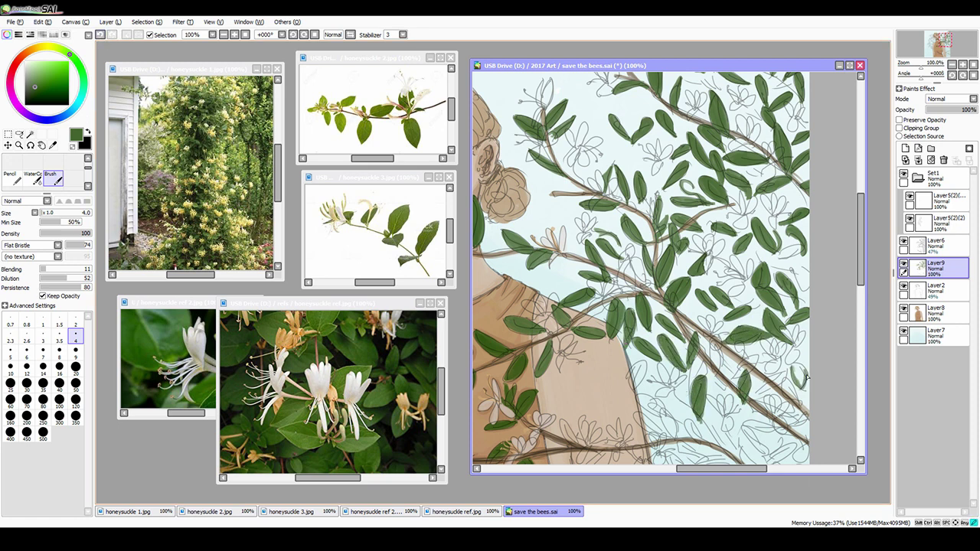
Step: Add green leaves among the lower ends of the thick branches and one more beside the fork
left_click_drag(807, 366, 800, 389)
mouse_move(761, 396)
left_mouse_down()
mouse_move(786, 375)
mouse_move(736, 381)
left_mouse_up()
left_click_drag(725, 343, 713, 375)
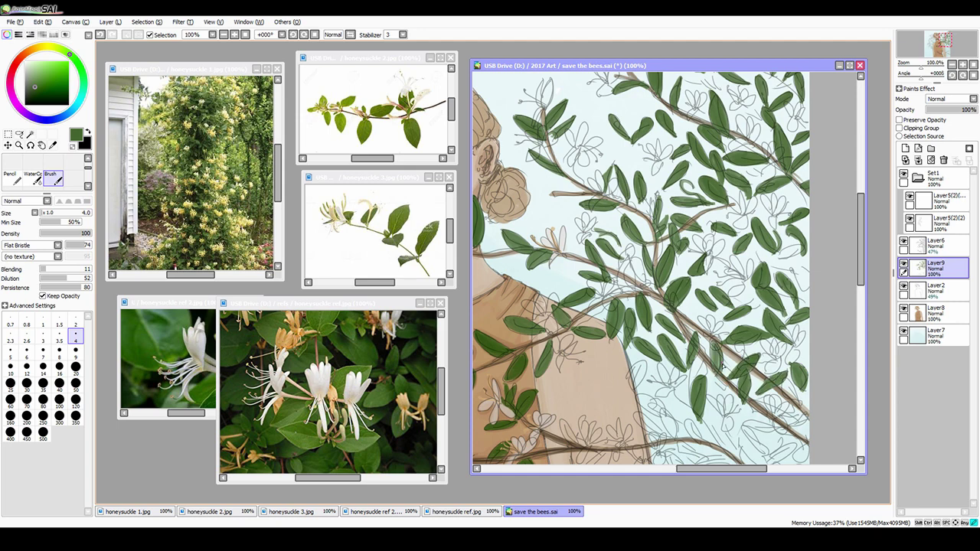
left_click_drag(785, 378, 806, 406)
left_click_drag(634, 260, 630, 300)
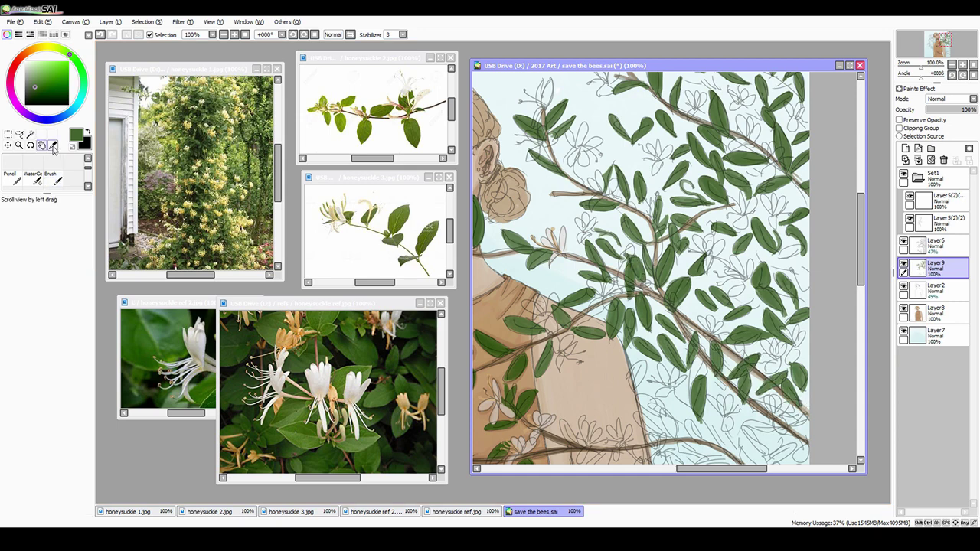
Step: Paint green leaves beside the shoulder, along the foliage next to the upper arm, and on the branch crossing the arm
mouse_move(636, 360)
left_mouse_down()
mouse_move(669, 178)
mouse_move(626, 216)
left_mouse_up()
left_click_drag(665, 236, 640, 257)
mouse_move(682, 244)
left_mouse_down()
mouse_move(689, 262)
mouse_move(769, 280)
mouse_move(782, 325)
mouse_move(790, 268)
mouse_move(769, 288)
left_mouse_up()
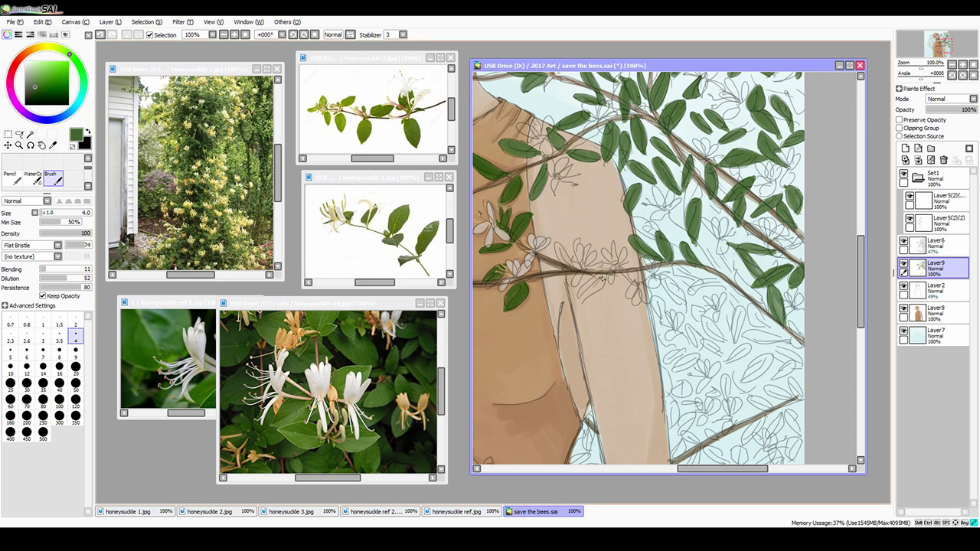
left_click_drag(602, 279, 577, 303)
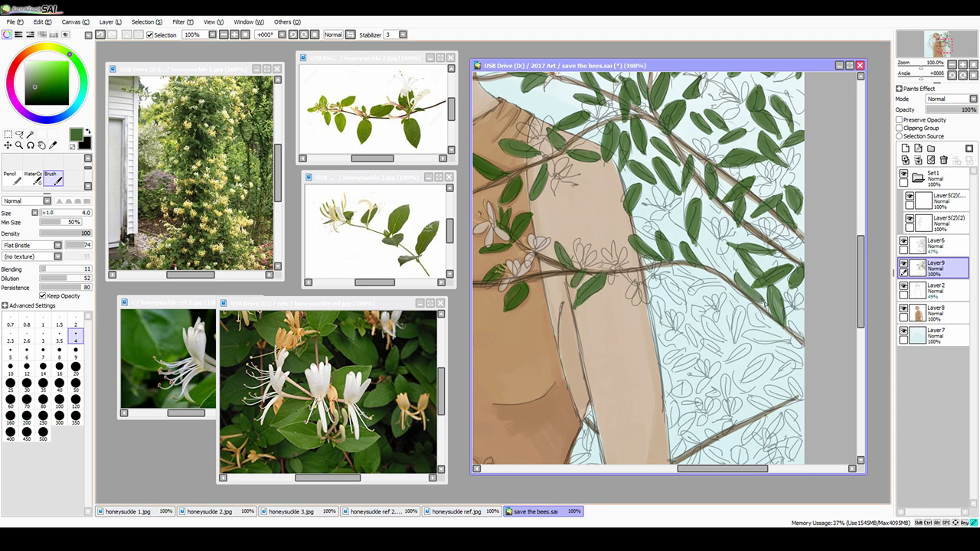
Step: Fill the sketched leaves along the curved branch running from the upper arm to the canvas's right edge with green
mouse_move(663, 275)
left_mouse_down()
mouse_move(684, 305)
mouse_move(700, 281)
left_mouse_up()
mouse_move(728, 320)
left_mouse_down()
mouse_move(700, 358)
mouse_move(752, 363)
mouse_move(744, 383)
mouse_move(775, 355)
left_mouse_up()
mouse_move(703, 340)
left_mouse_down()
mouse_move(720, 359)
mouse_move(709, 347)
left_mouse_up()
left_click_drag(792, 344, 751, 334)
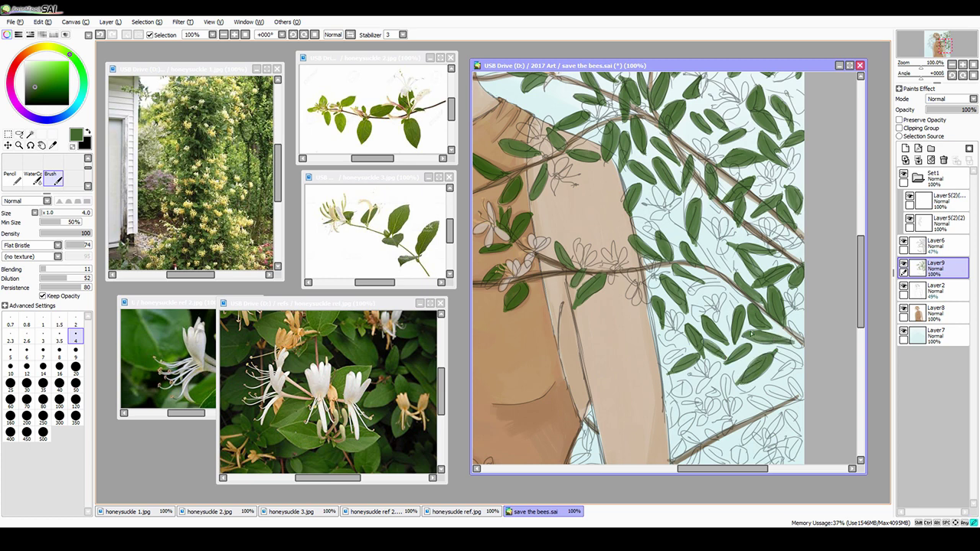
mouse_move(712, 284)
left_mouse_down()
mouse_move(740, 288)
mouse_move(675, 275)
left_mouse_up()
left_click_drag(774, 364, 804, 354)
left_click_drag(802, 320, 796, 341)
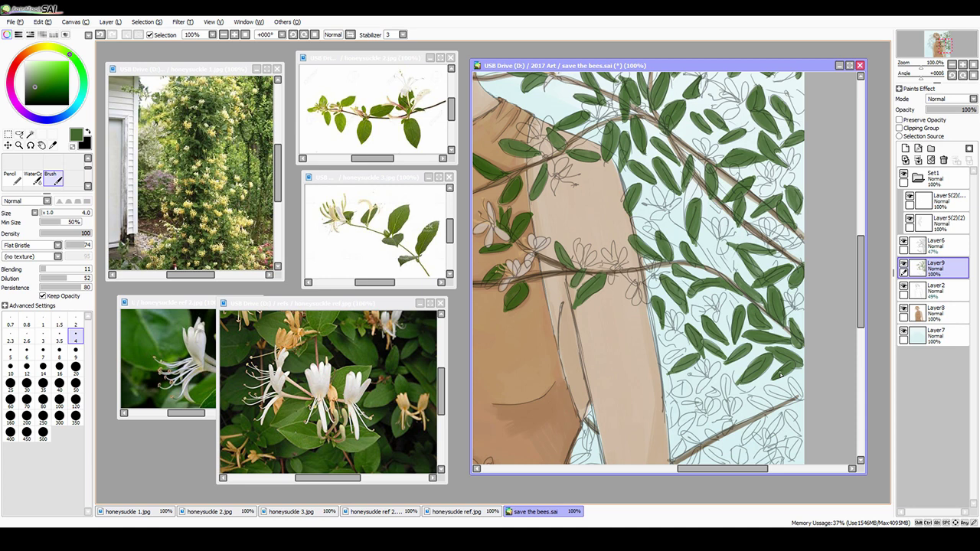
Step: Add green leaves next to the arm and above the lower branch at the canvas's right side
left_click_drag(625, 220, 651, 235)
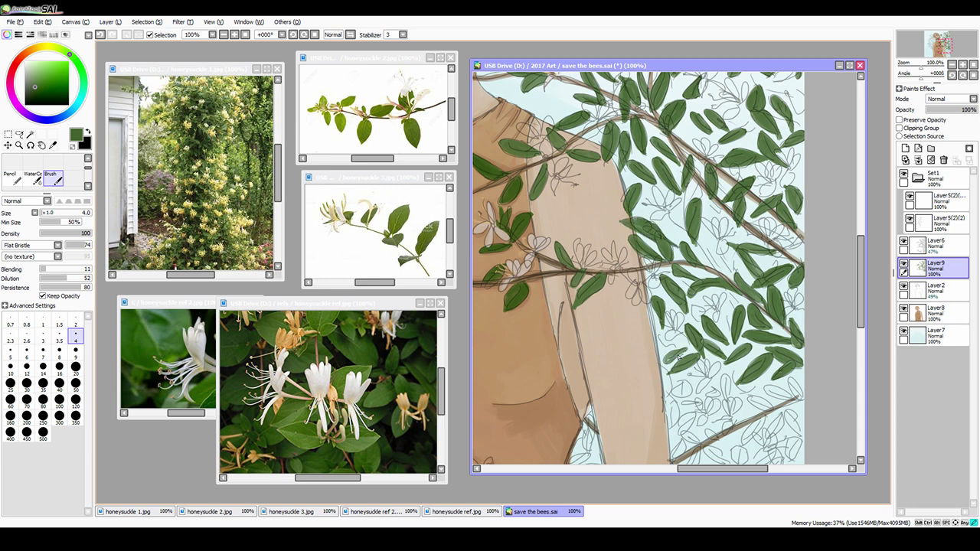
left_click_drag(678, 357, 666, 361)
left_click_drag(766, 386, 795, 395)
mouse_move(726, 379)
left_mouse_down()
mouse_move(734, 420)
mouse_move(739, 412)
left_mouse_up()
left_click_drag(675, 395, 686, 383)
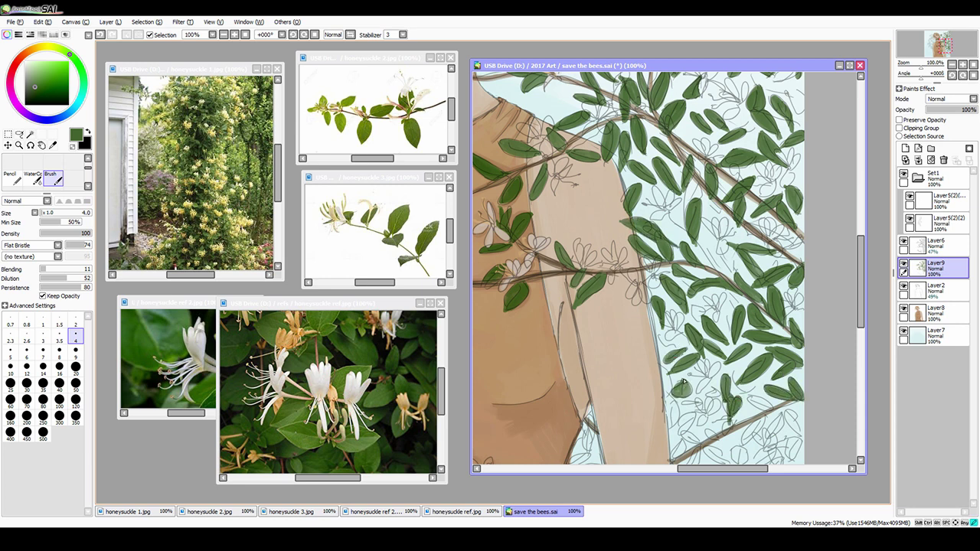
mouse_move(758, 418)
left_mouse_down()
mouse_move(744, 445)
mouse_move(772, 396)
left_mouse_up()
Step: Paint green leaves in the narrow gap between the waist and the arm, down to the canvas's lower edge
mouse_move(681, 432)
left_mouse_down()
mouse_move(694, 419)
mouse_move(688, 258)
left_mouse_up()
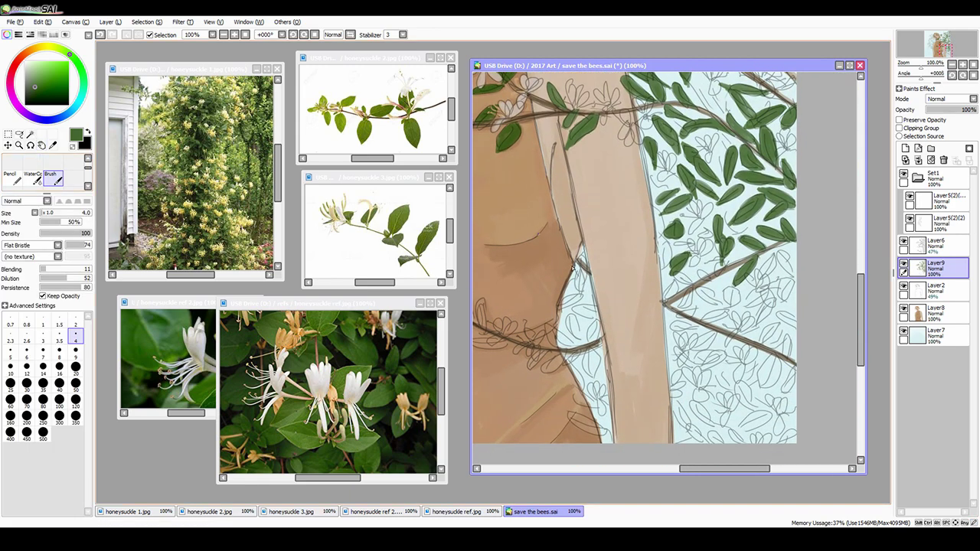
left_click_drag(582, 292, 557, 306)
left_click_drag(582, 294, 579, 258)
left_click_drag(594, 375, 590, 351)
left_click_drag(605, 433, 572, 419)
left_click_drag(613, 441, 603, 429)
left_click_drag(582, 342, 548, 336)
left_click_drag(582, 340, 569, 314)
left_click_drag(597, 345, 588, 322)
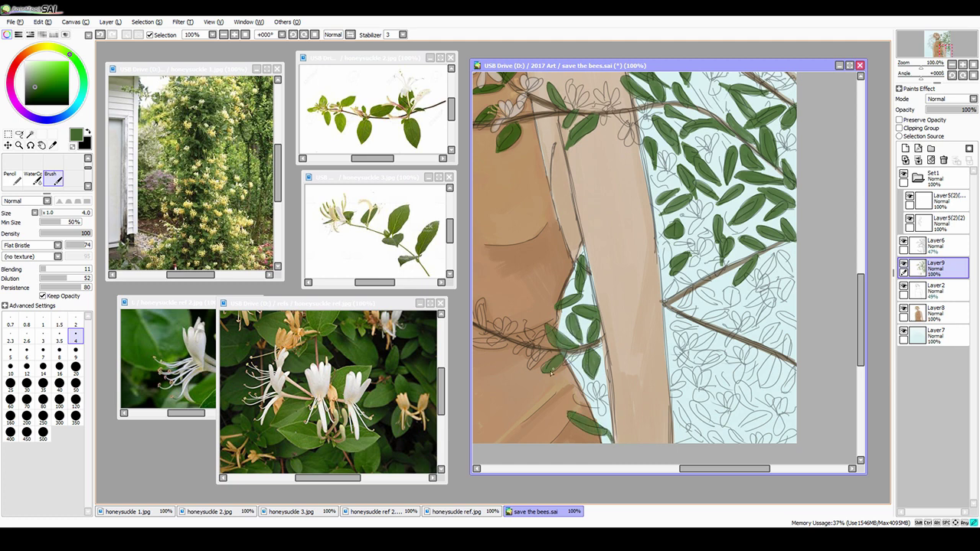
Step: Paint green leaves at the tip and along the branch crossing the dress's waist, redoing one leaf at the tip
left_click_drag(551, 372, 665, 387)
left_click_drag(541, 308, 507, 297)
key("ctrl+z")
mouse_move(539, 305)
left_mouse_down()
mouse_move(506, 296)
mouse_move(548, 260)
mouse_move(549, 280)
left_mouse_up()
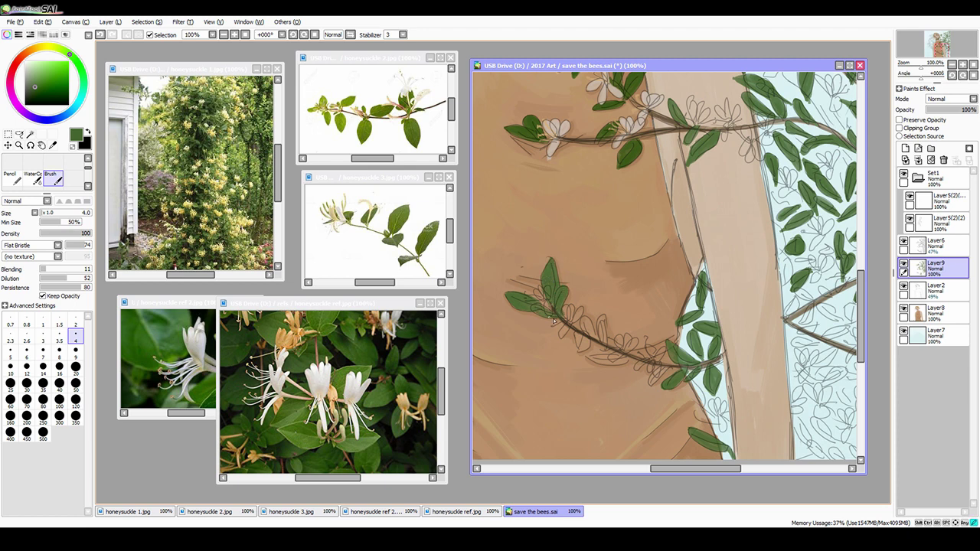
mouse_move(590, 340)
left_mouse_down()
mouse_move(586, 319)
mouse_move(604, 318)
left_mouse_up()
left_click_drag(626, 359, 588, 357)
left_click_drag(625, 361, 603, 358)
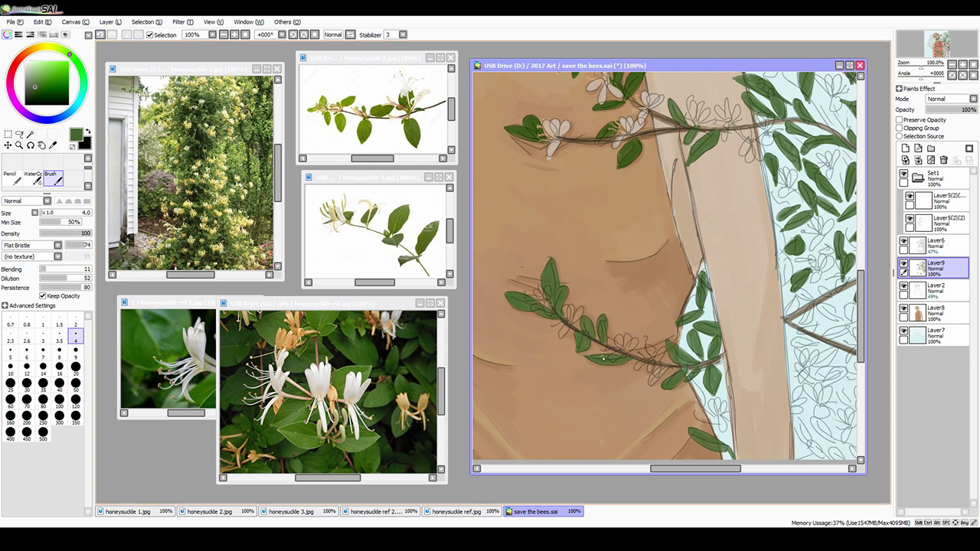
Step: Fill the sketched leaves around the lowest branch fork and down to the canvas's lower-right corner with green, and save the file
left_click_drag(695, 366, 542, 353)
left_click_drag(634, 272, 628, 239)
left_click_drag(640, 400, 654, 430)
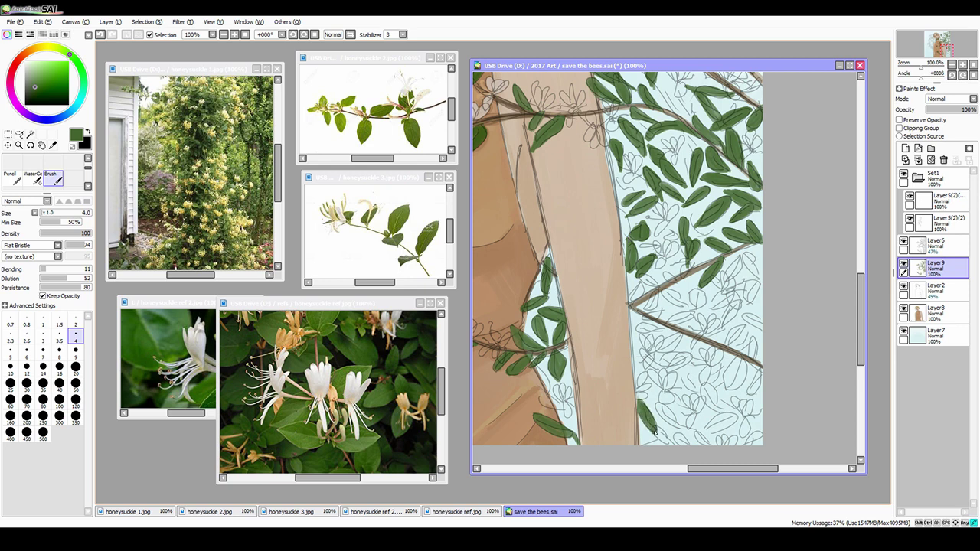
left_click_drag(738, 301, 720, 330)
mouse_move(741, 257)
left_mouse_down()
mouse_move(724, 287)
mouse_move(667, 292)
left_mouse_up()
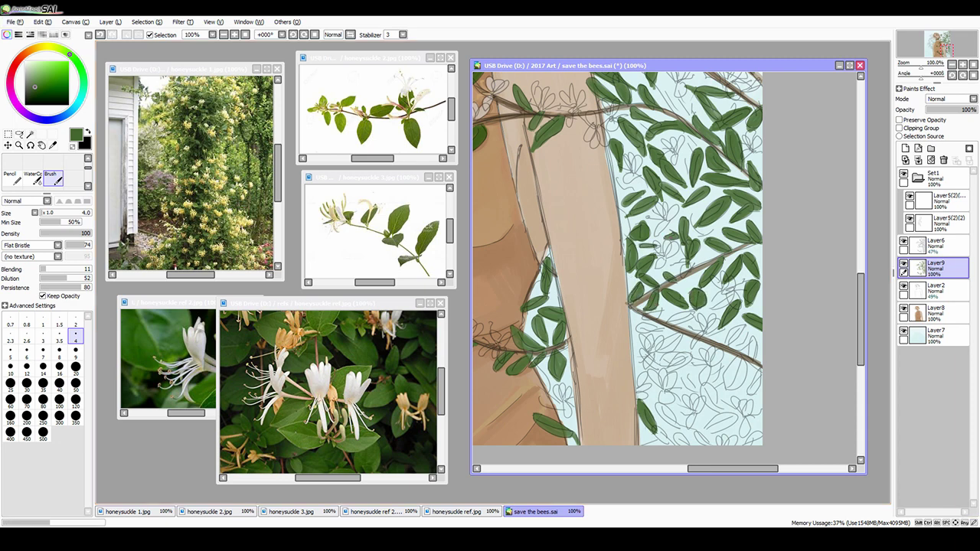
key("ctrl+s")
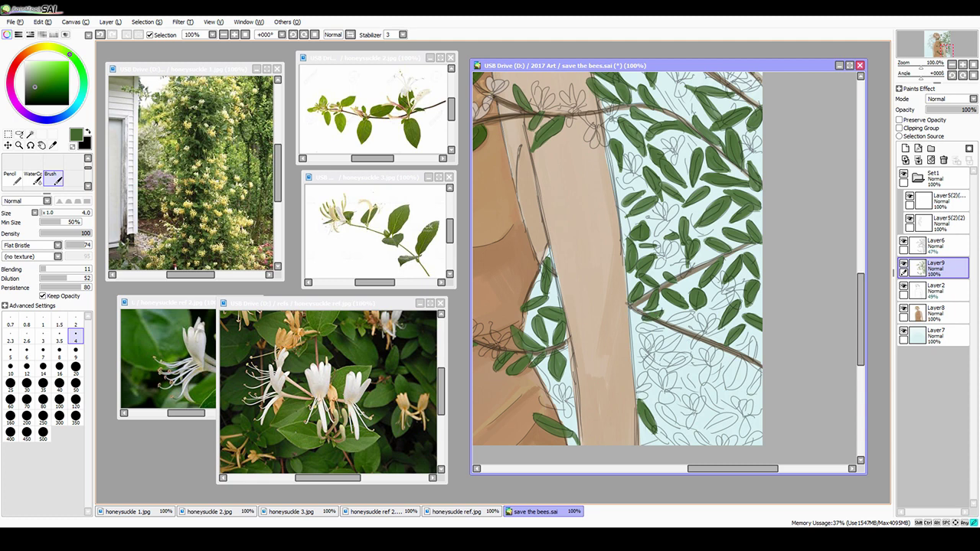
mouse_move(741, 381)
left_mouse_down()
mouse_move(728, 389)
mouse_move(746, 358)
left_mouse_up()
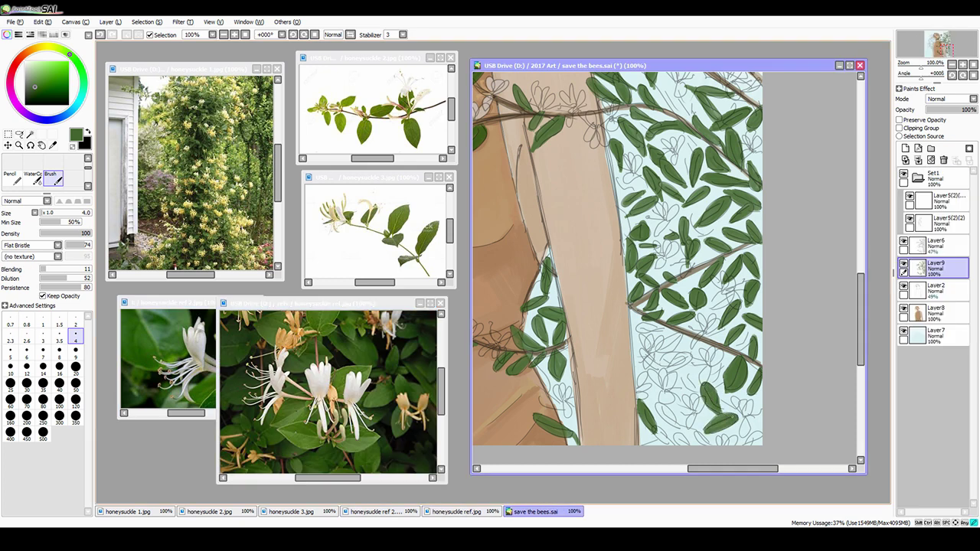
mouse_move(681, 335)
left_mouse_down()
mouse_move(657, 353)
mouse_move(667, 374)
mouse_move(657, 426)
left_mouse_up()
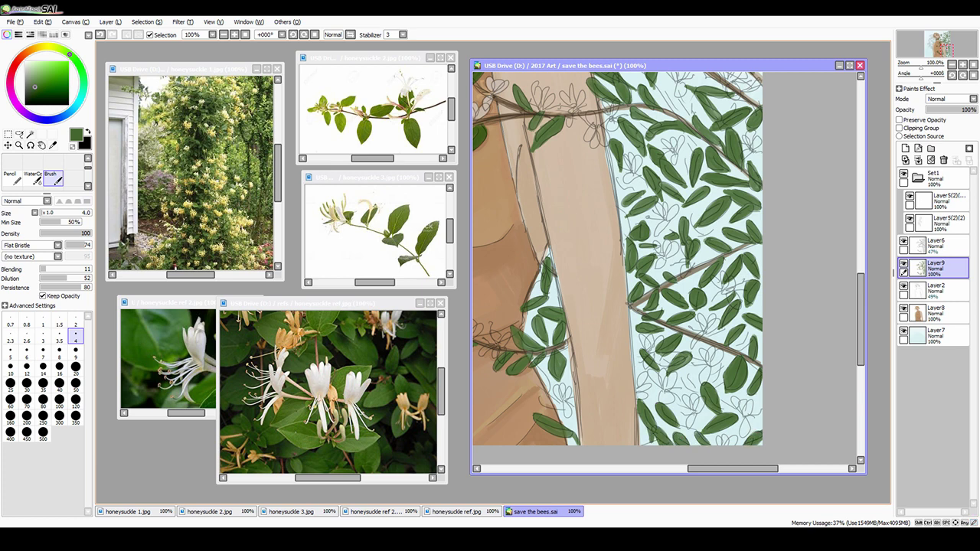
Step: Add a new layer and paint a dark green mass over the right-hand foliage area with the Brush at size 40
key("minus")
left_click(942, 290)
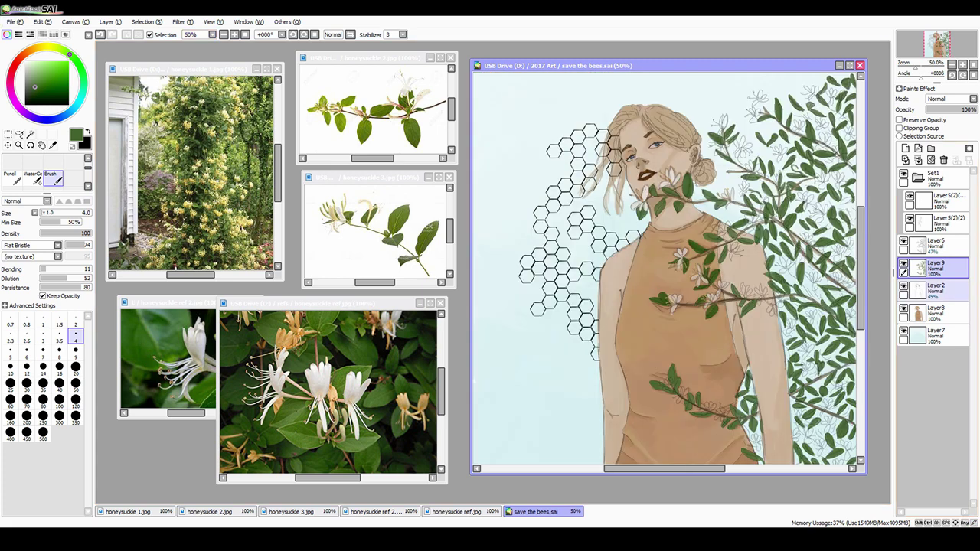
left_click(907, 148)
left_click_drag(839, 184, 842, 211)
left_click(59, 383)
mouse_move(835, 165)
left_mouse_down()
mouse_move(842, 215)
mouse_move(838, 80)
mouse_move(831, 180)
left_mouse_up()
left_click_drag(839, 218, 808, 318)
Step: Move the dark green layer directly below Layer8 and extend its fill to the outer edge of the foliage
left_click_drag(935, 290, 936, 341)
mouse_move(796, 353)
left_mouse_down()
mouse_move(816, 270)
mouse_move(831, 398)
mouse_move(812, 456)
mouse_move(819, 386)
mouse_move(754, 418)
mouse_move(800, 230)
mouse_move(758, 211)
mouse_move(793, 199)
mouse_move(774, 159)
mouse_move(820, 122)
mouse_move(816, 84)
left_mouse_up()
mouse_move(759, 172)
left_mouse_down()
mouse_move(724, 222)
mouse_move(740, 203)
left_mouse_up()
left_click_drag(797, 168, 831, 76)
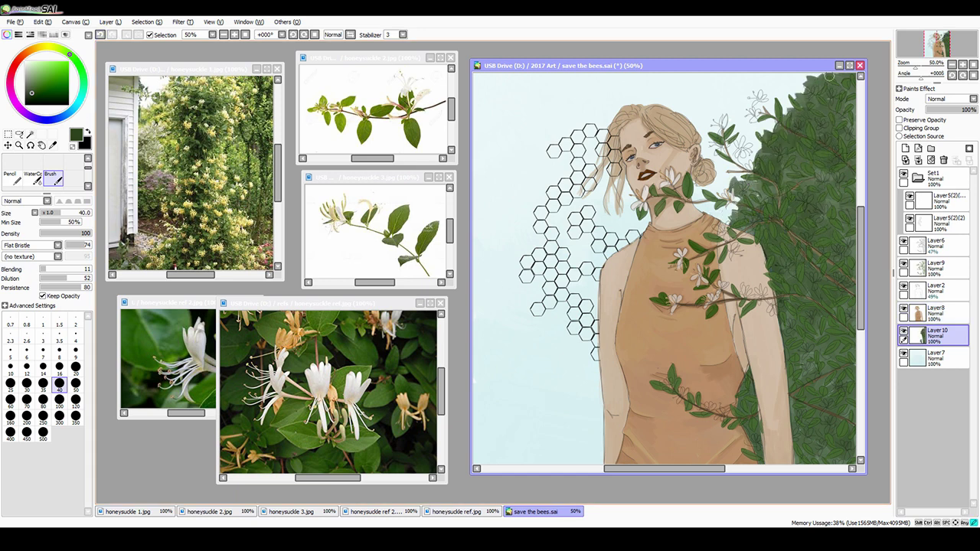
left_click_drag(766, 165, 735, 218)
left_click_drag(758, 161, 732, 229)
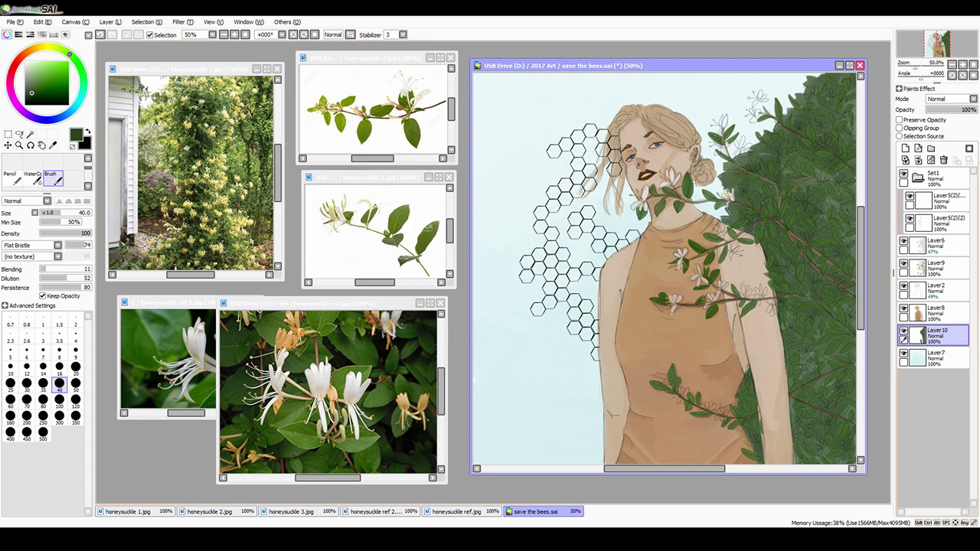
mouse_move(804, 66)
left_mouse_down()
mouse_move(808, 55)
mouse_move(777, 72)
left_mouse_up()
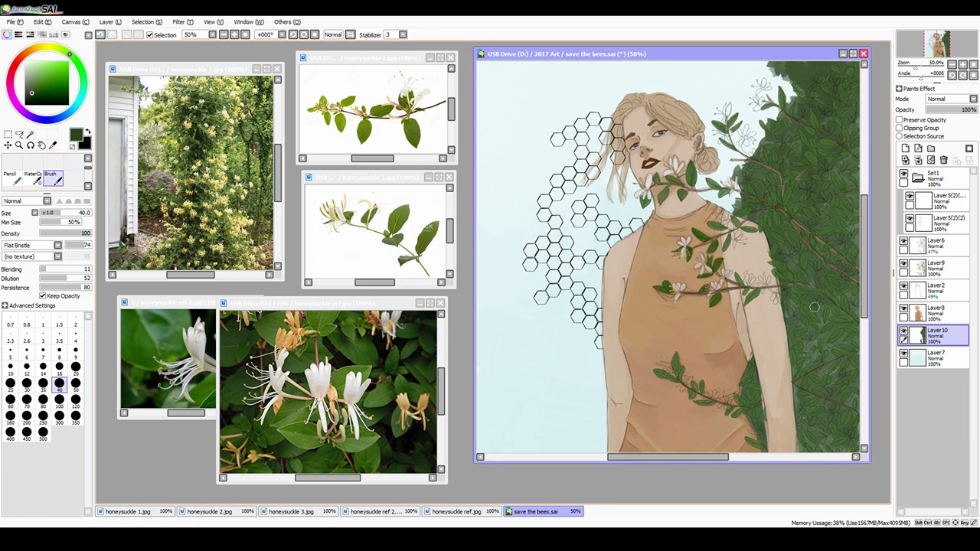
Step: Touch up the tan dress on Layer8 with sampled browns, reducing the Brush to size 14
left_click(936, 313)
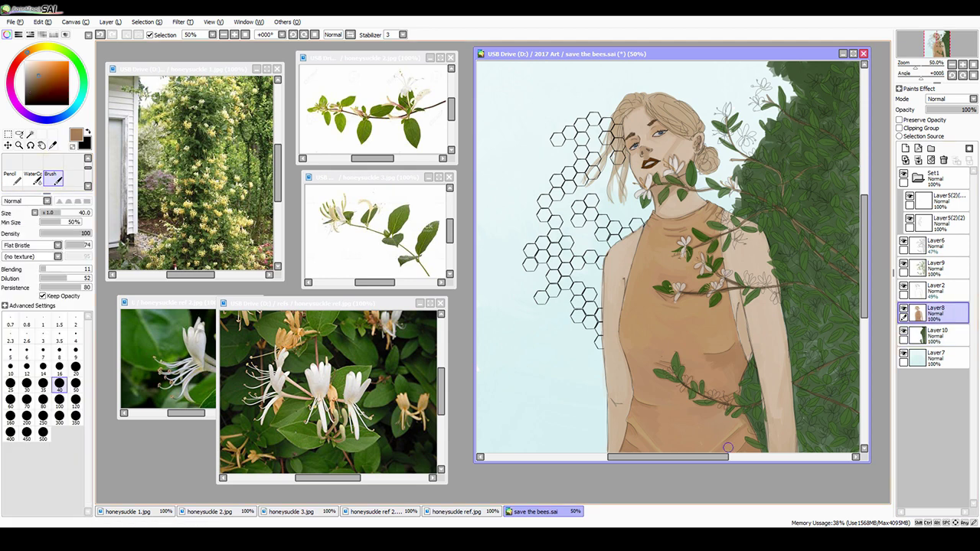
left_click(703, 410, "alt")
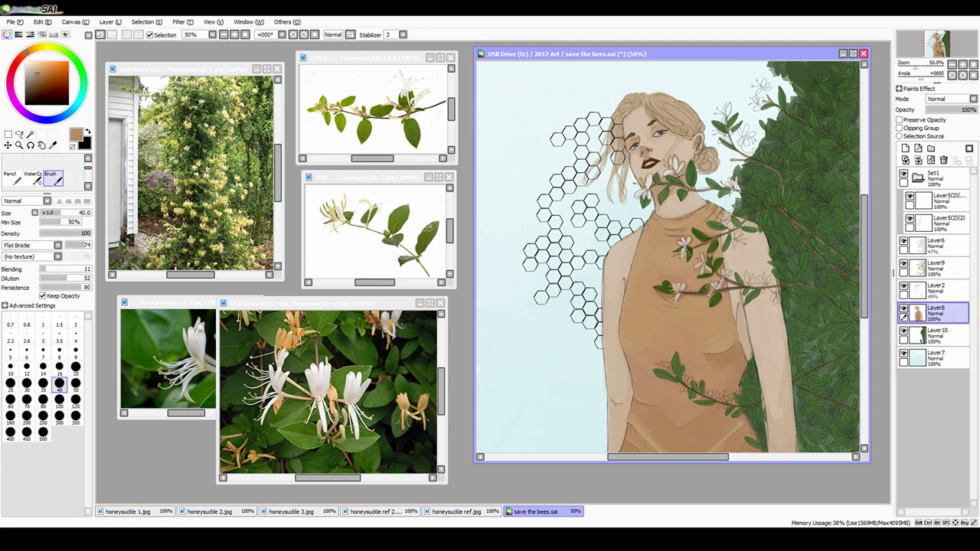
key("bracketleft")
key("bracketleft")
key("bracketleft")
key("bracketleft")
key("bracketleft")
key("bracketleft")
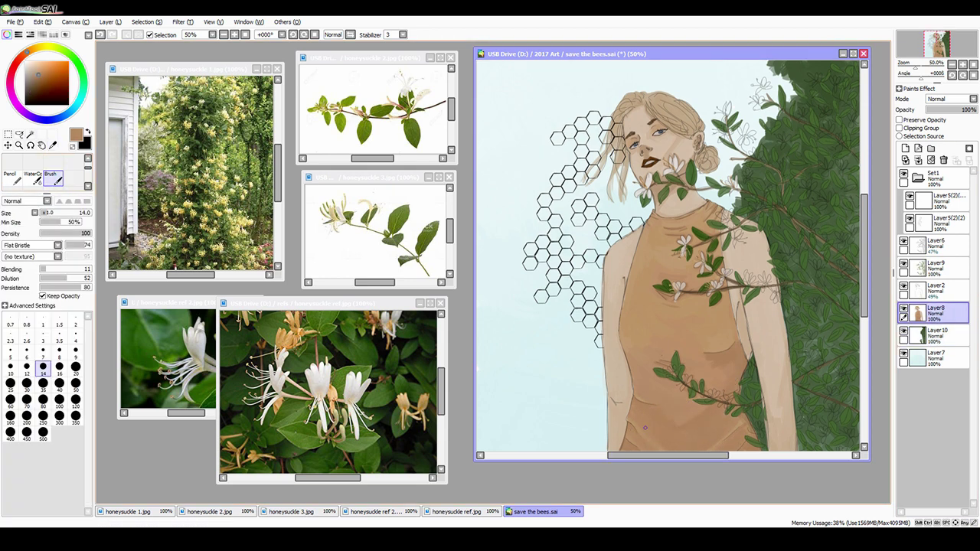
left_click(629, 432, "alt")
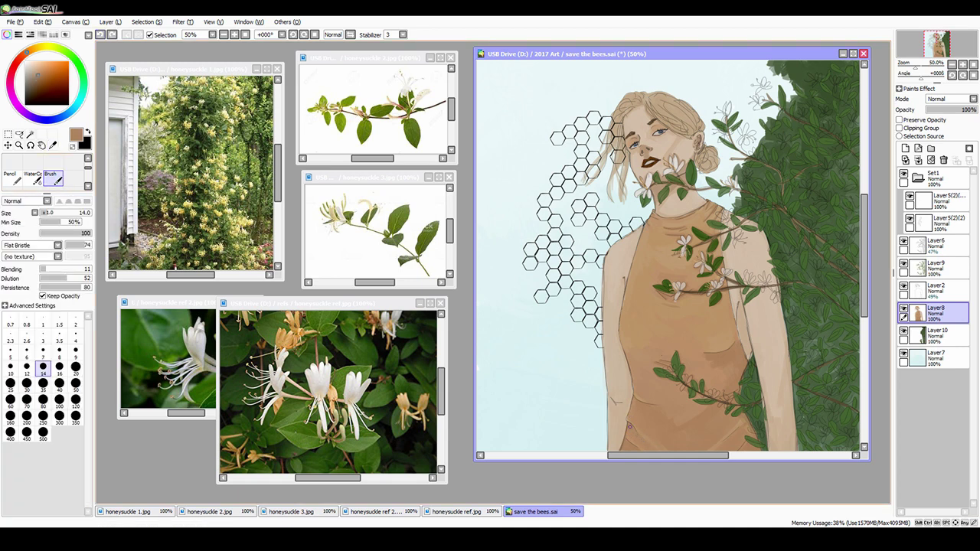
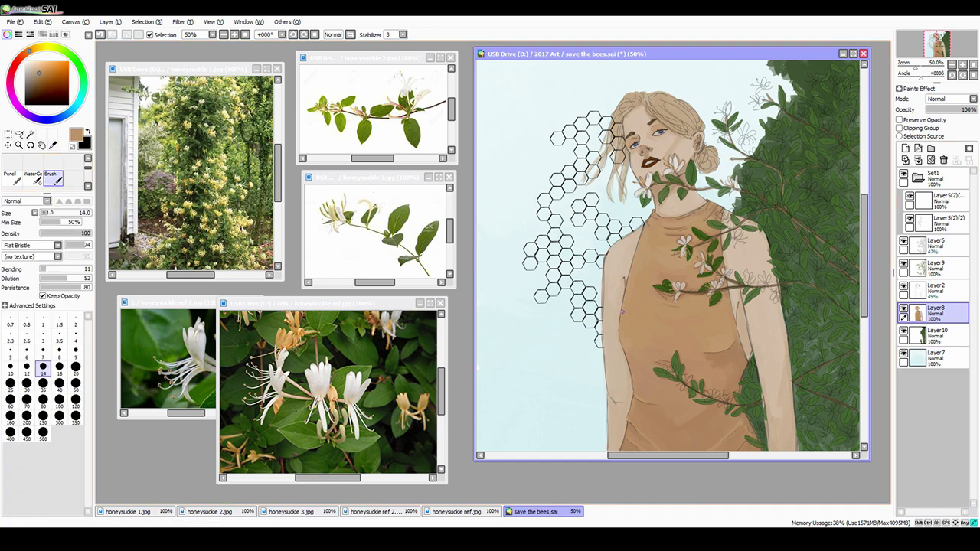
key("e")
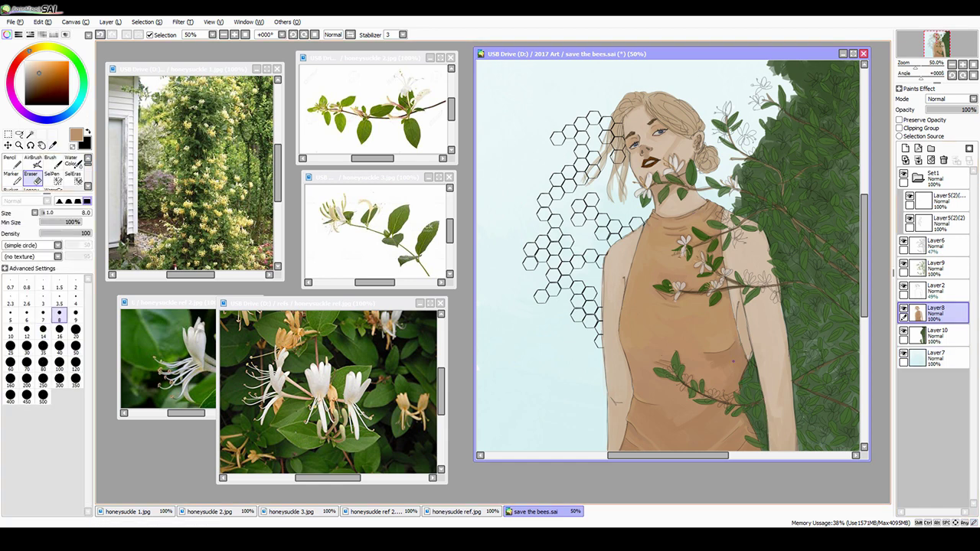
scroll(672, 257, "up", 1)
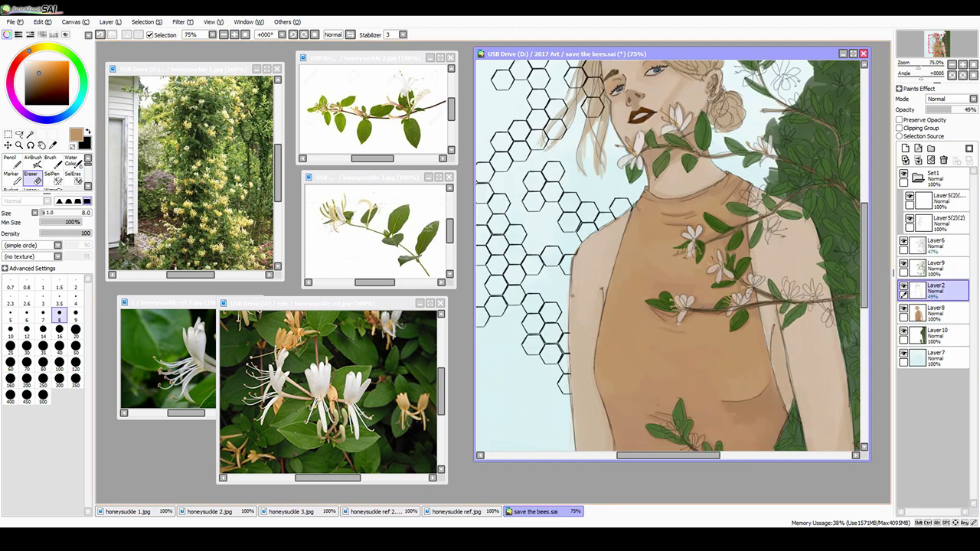
left_click(935, 266)
key("b")
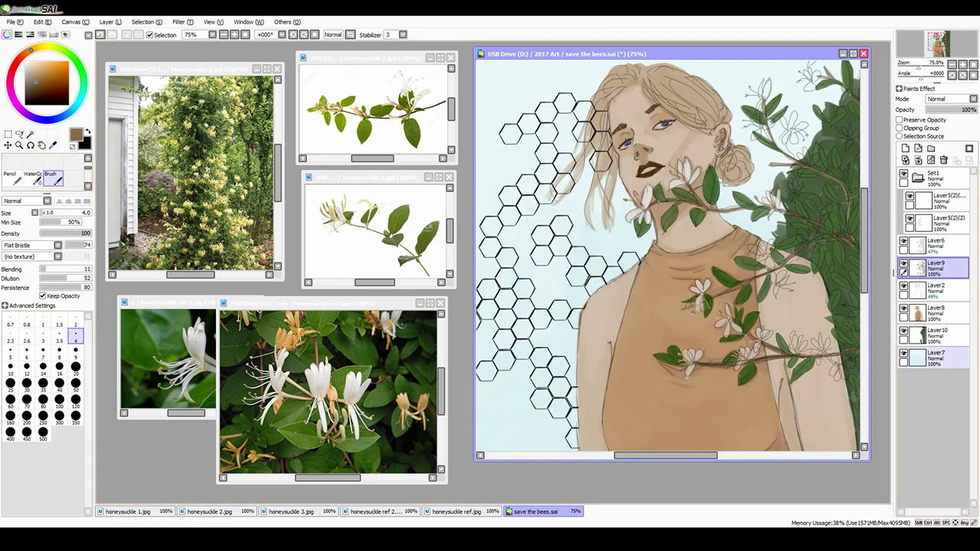
Step: Deepen the blue irises of both eyes on Layer8 with sampled blues and the Brush at size 1
scroll(651, 146, "up", 3)
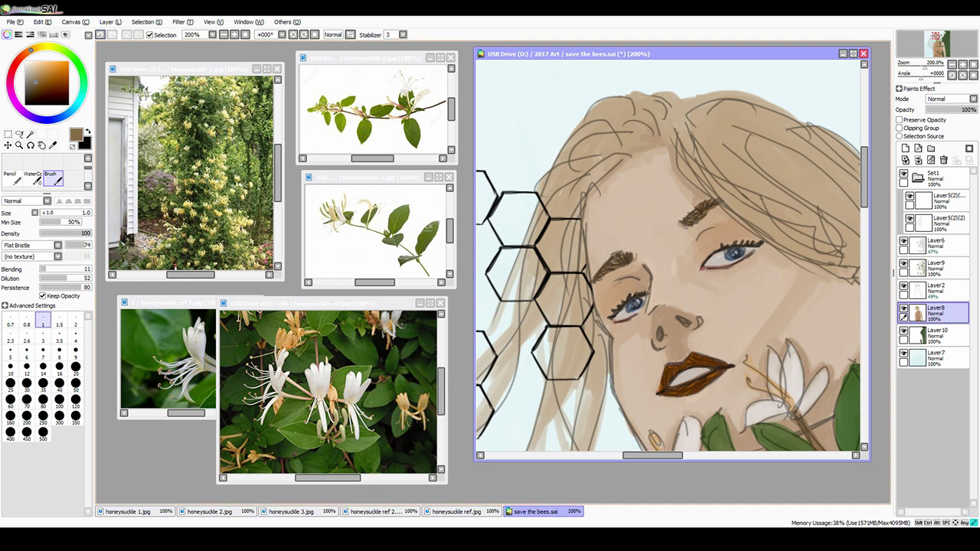
scroll(664, 263, "up", 1)
left_click(617, 329, "alt")
left_click(762, 256)
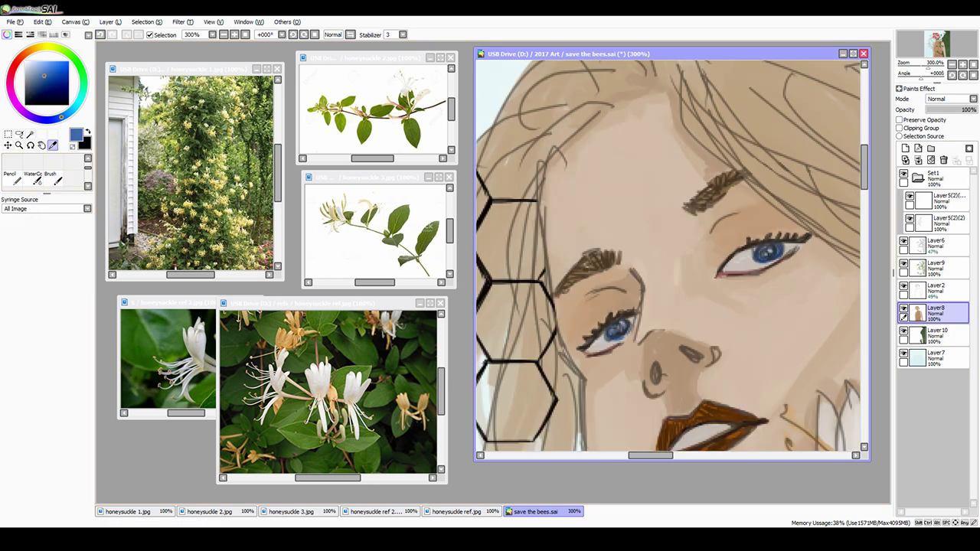
left_click(771, 251)
left_click(769, 251, "alt")
left_click(627, 326, "alt")
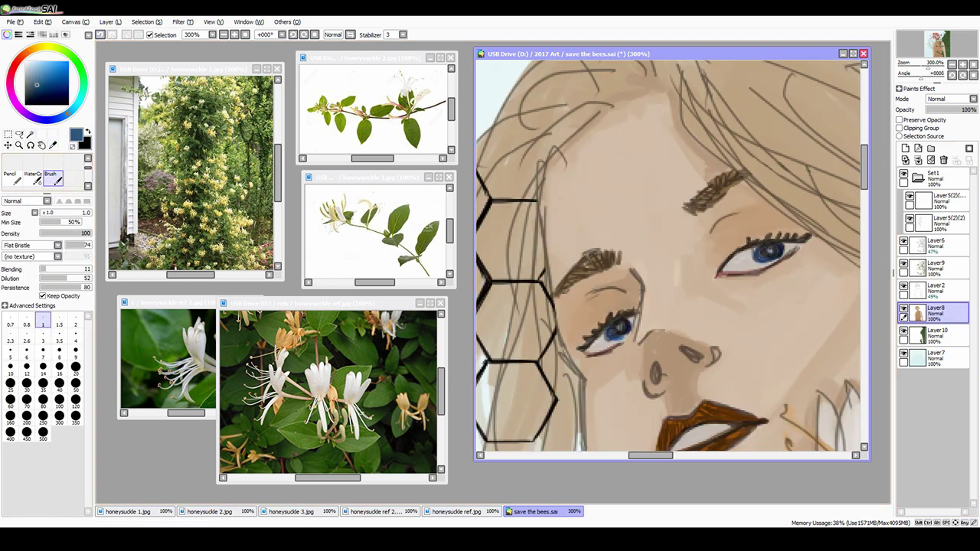
Step: Refine the shading of both eyes with sampled colours and the Brush at size 1.5, including the pale background blue
left_click(736, 192, "alt")
left_click(617, 335, "alt")
key("bracketright")
left_click(484, 153, "alt")
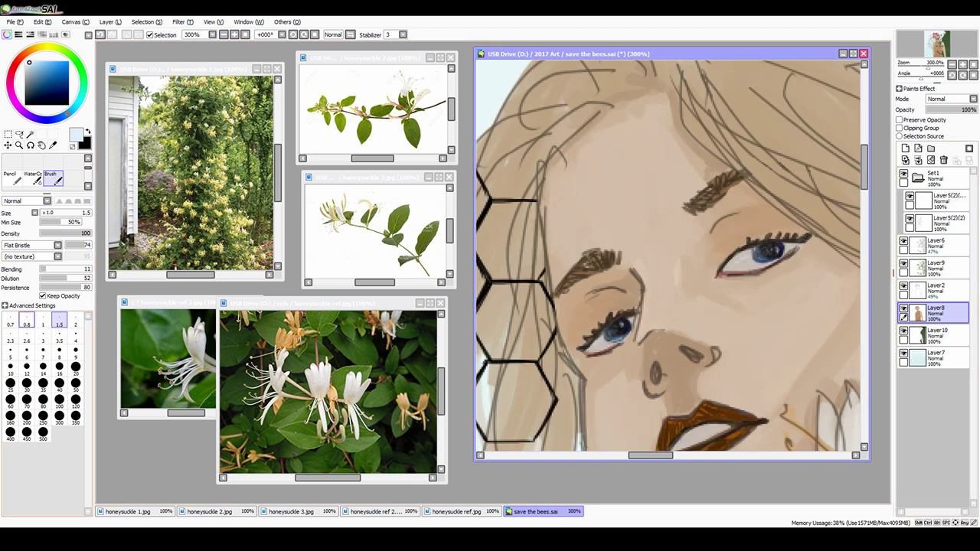
Step: Brighten the eyes with white on a new Luminosity layer using the Brush at size 0.7, and merge it into Layer8
key("bracketleft")
key("bracketleft")
key("bracketleft")
key("ctrl+shift+n")
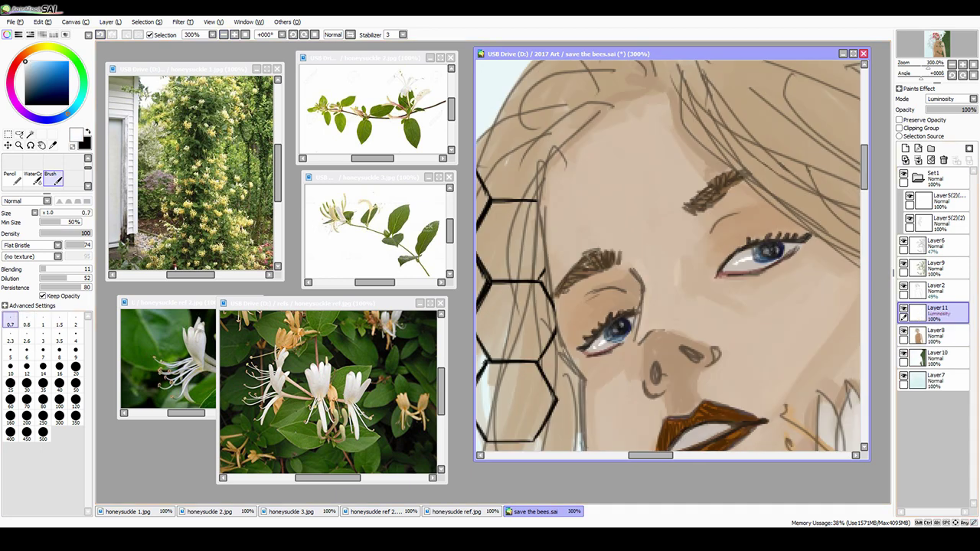
key("Home")
key("ctrl+e")
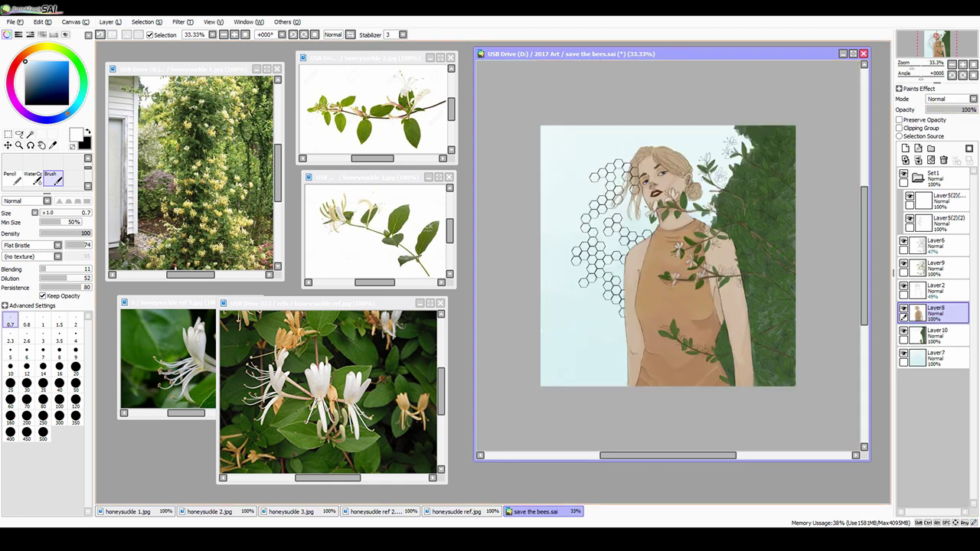
Step: Shade the upper arm beside the foliage on Layer8 with a sampled skin tone, preserved opacity and the Brush at sizes 35 and 8
key("ctrl+plus")
left_click(740, 320, "alt")
left_click_drag(737, 303, 741, 337)
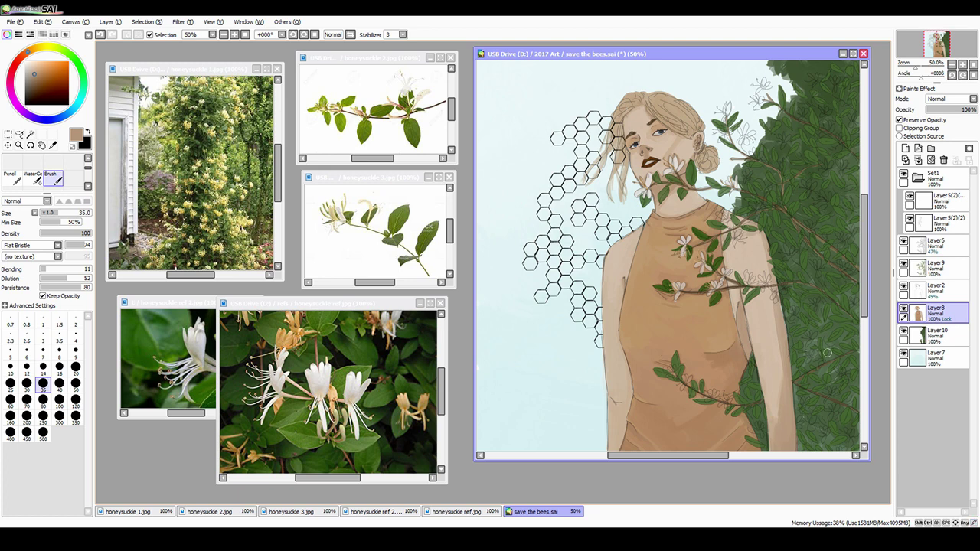
key("bracketright")
key("ctrl+plus")
left_click_drag(757, 197, 776, 238)
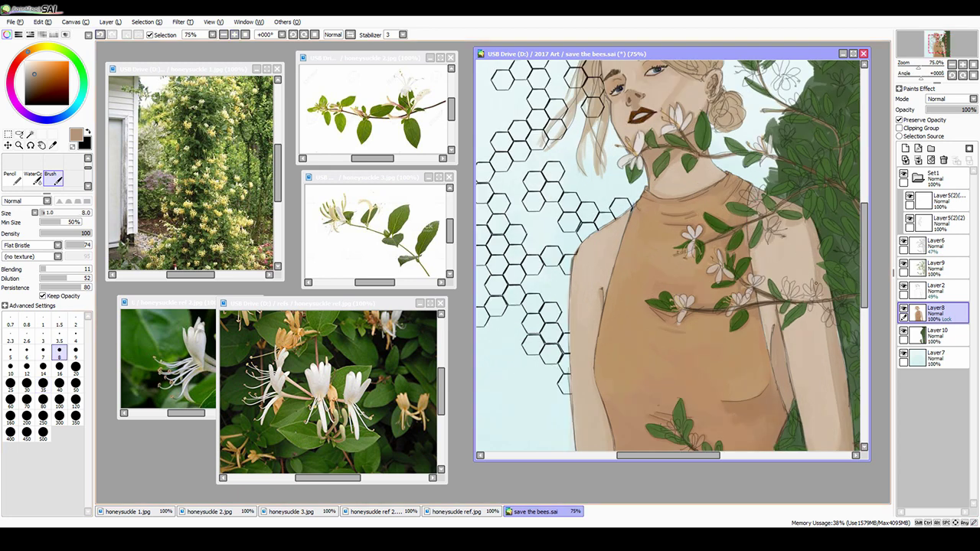
left_click_drag(815, 283, 781, 298)
Step: Refine the edges and skin shading of both arms on Layer8 with the Brush at sizes 0.8, 6, 16 and 7
left_click(27, 325)
left_click(900, 120)
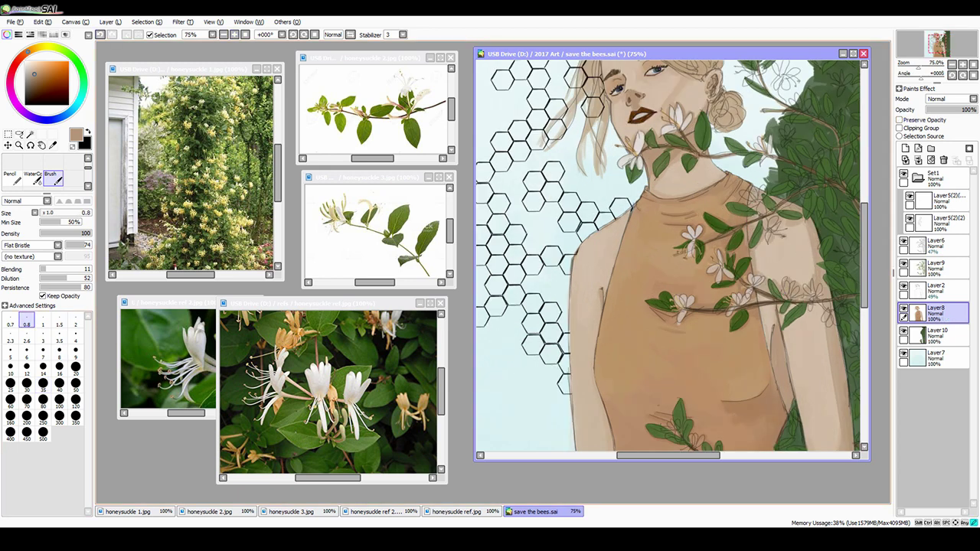
left_click(27, 353)
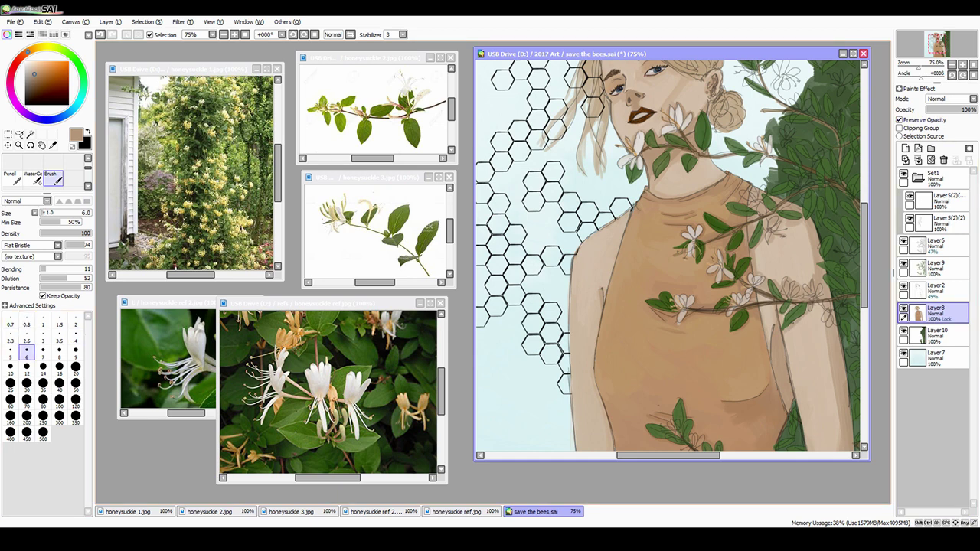
left_click(59, 369)
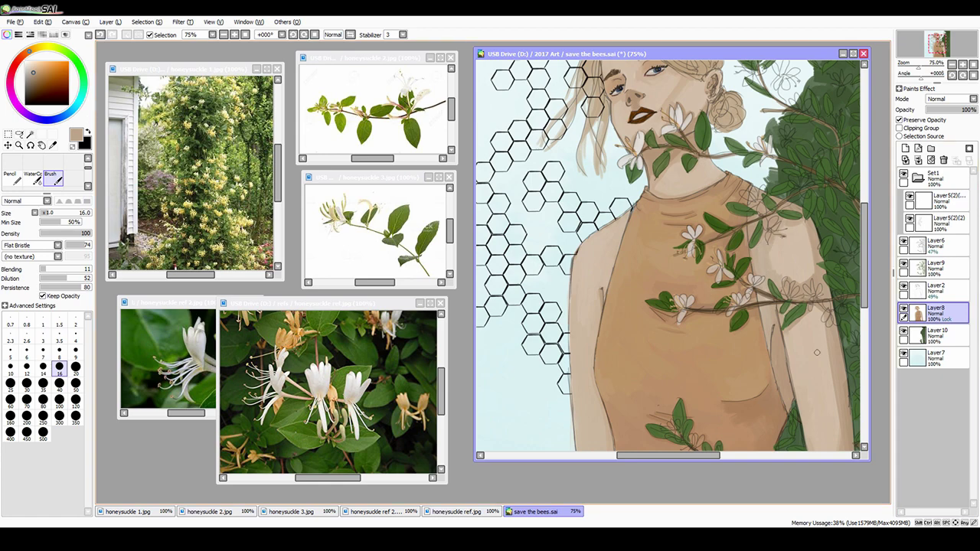
scroll(779, 262, "down", 5)
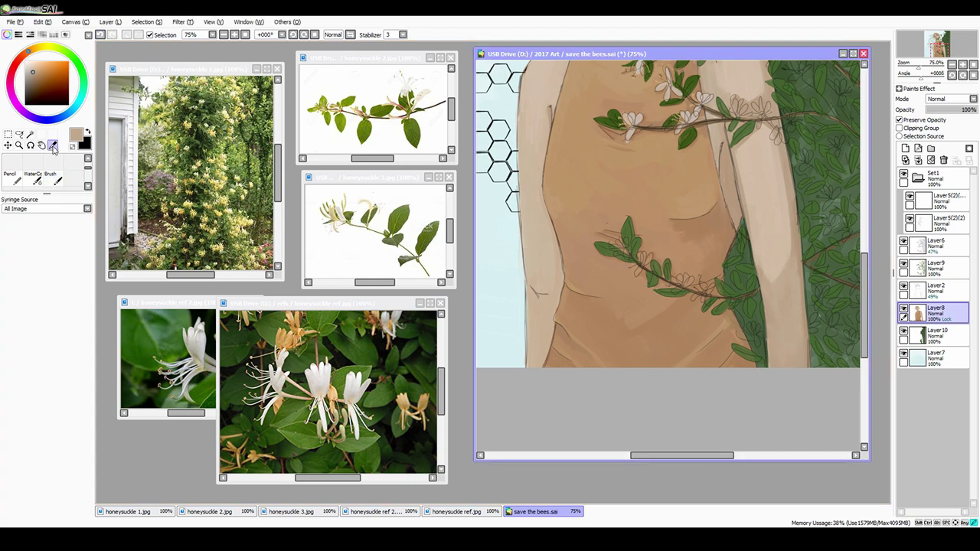
left_click(43, 350)
scroll(580, 272, "up", 3)
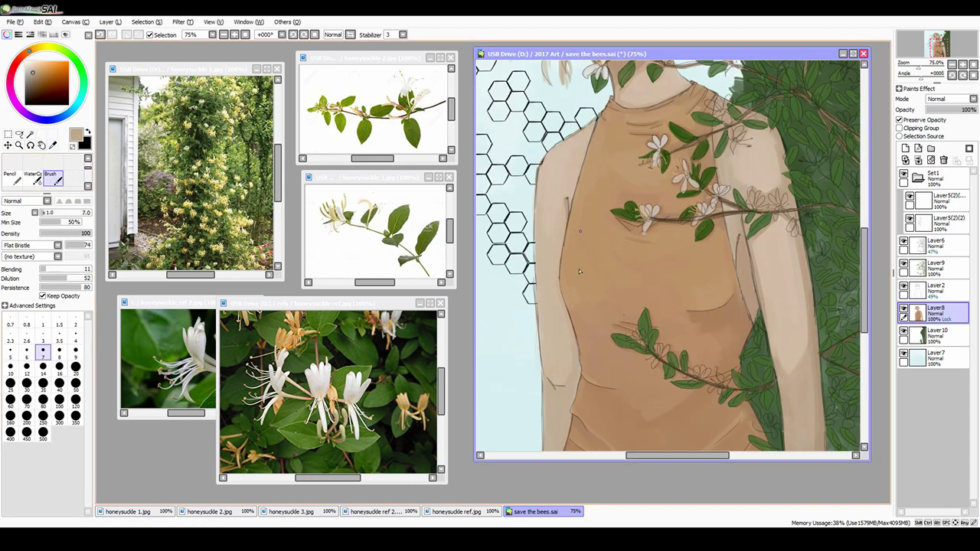
scroll(546, 356, "down", 2)
Step: Paint golden eyeshadow above both eyes on a new layer over Layer8, and set the layer to Shade mode at 13% opacity
scroll(546, 229, "up", 5)
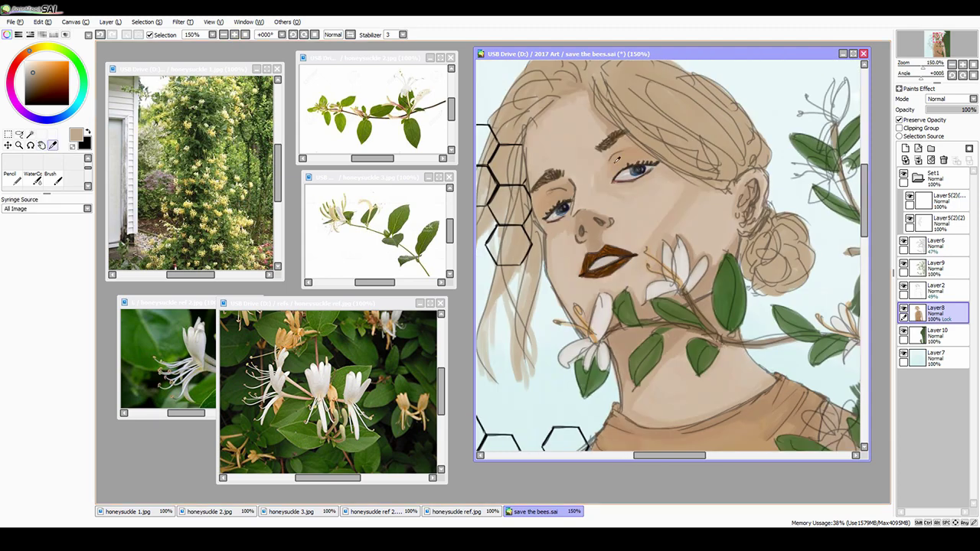
left_click(546, 195, "alt")
left_click_drag(546, 195, 567, 205)
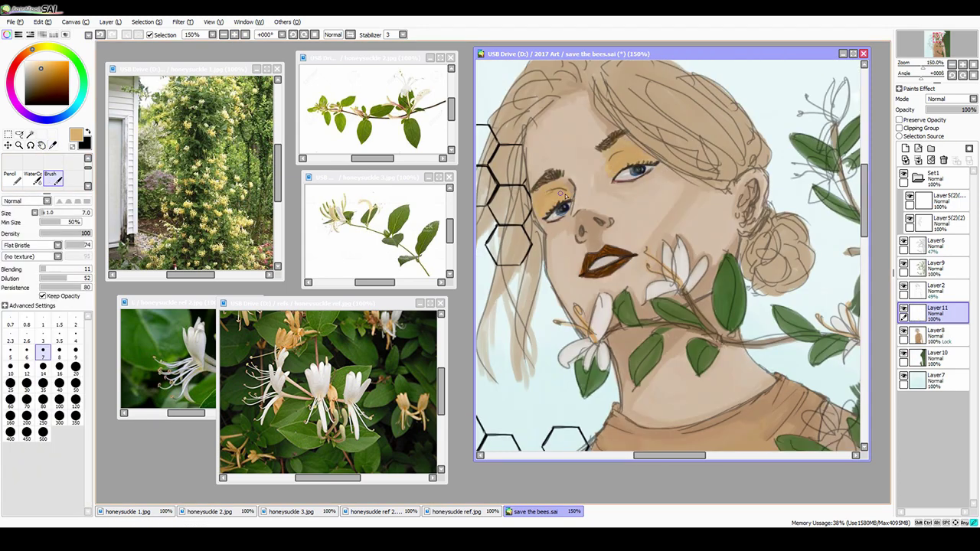
left_click(950, 111)
key("ctrl+minus")
scroll(950, 99, "down", 5)
left_click_drag(950, 109, 932, 110)
left_click(212, 34)
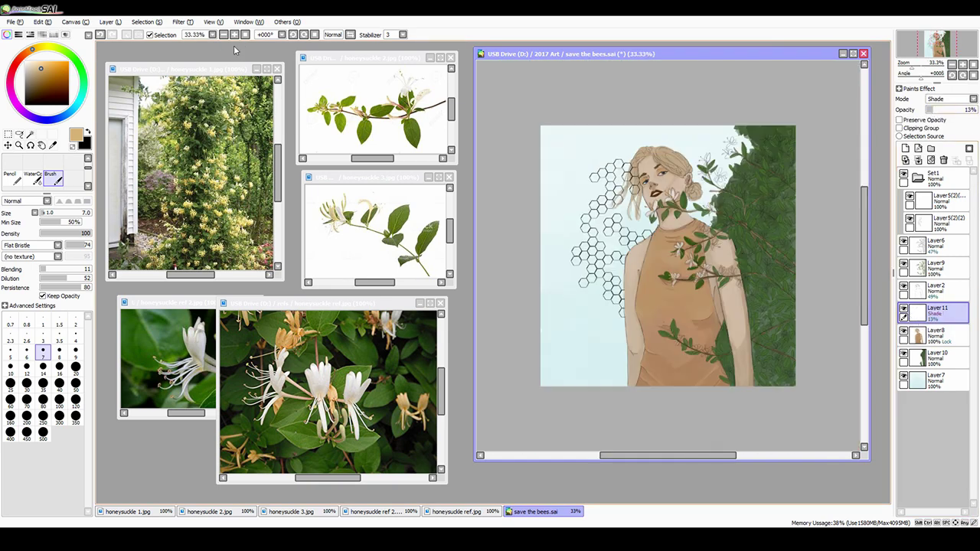
left_click(228, 37)
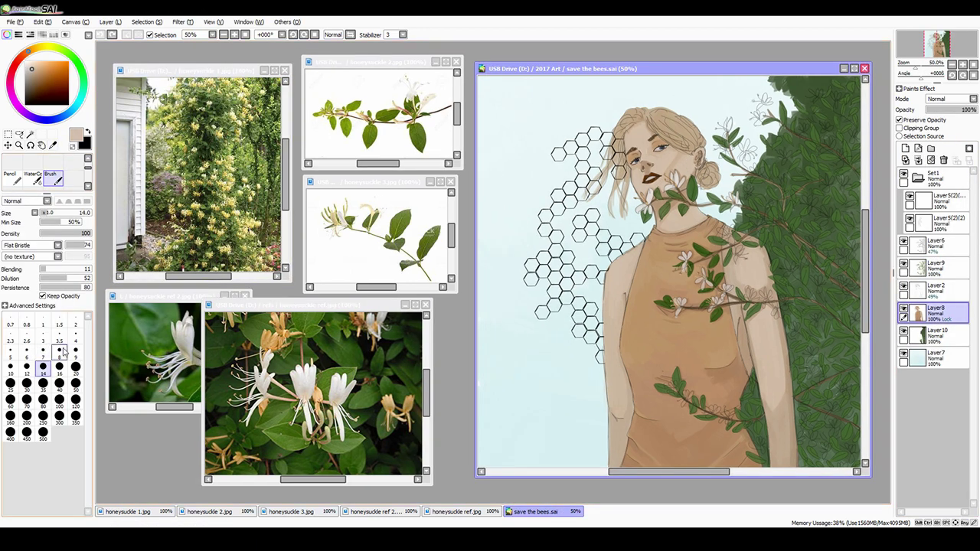
Step: Touch up the skin of the face and neck on Layer8 with a sampled skin tone, reducing the Brush to size 7
key("ctrl+plus")
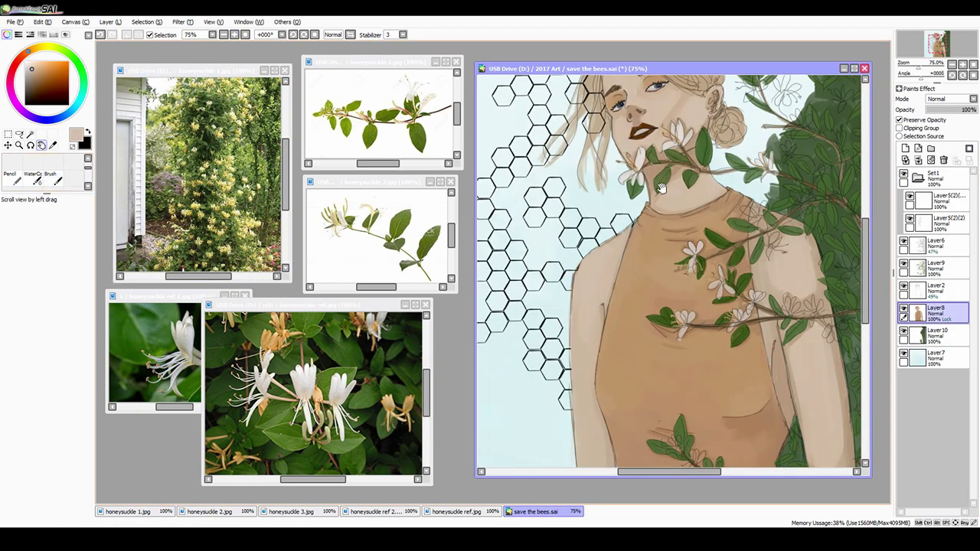
key("ctrl+minus")
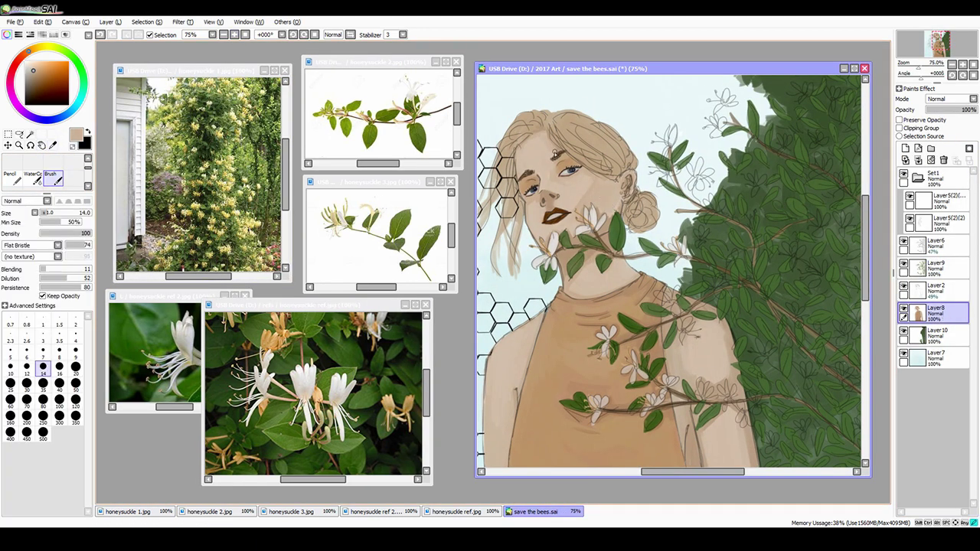
key("ctrl+plus")
key("bracketleft")
key("bracketleft")
key("bracketleft")
key("bracketleft")
key("bracketleft")
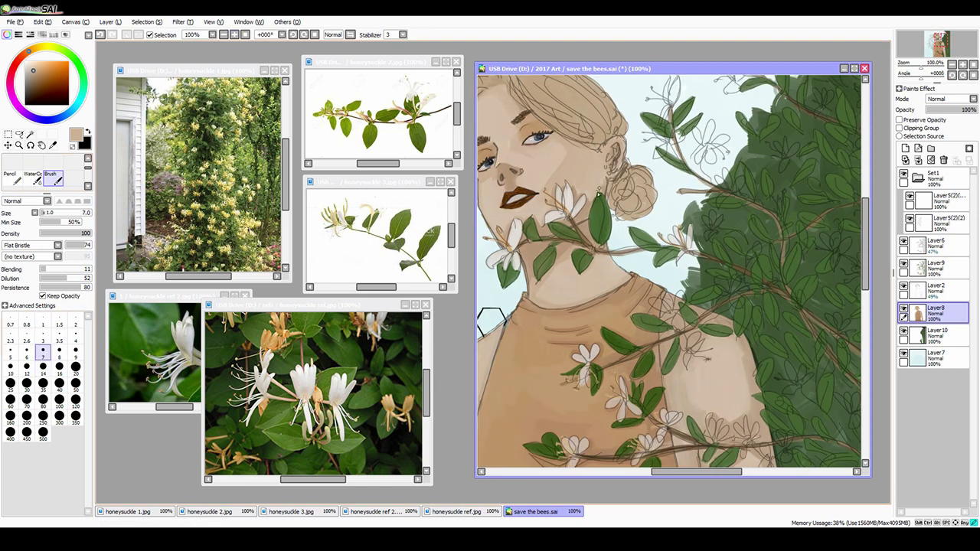
Step: Refine the skin around the chin and the sprig on the neck with a darker sampled skin tone and the Brush at size 3
key("ctrl+plus")
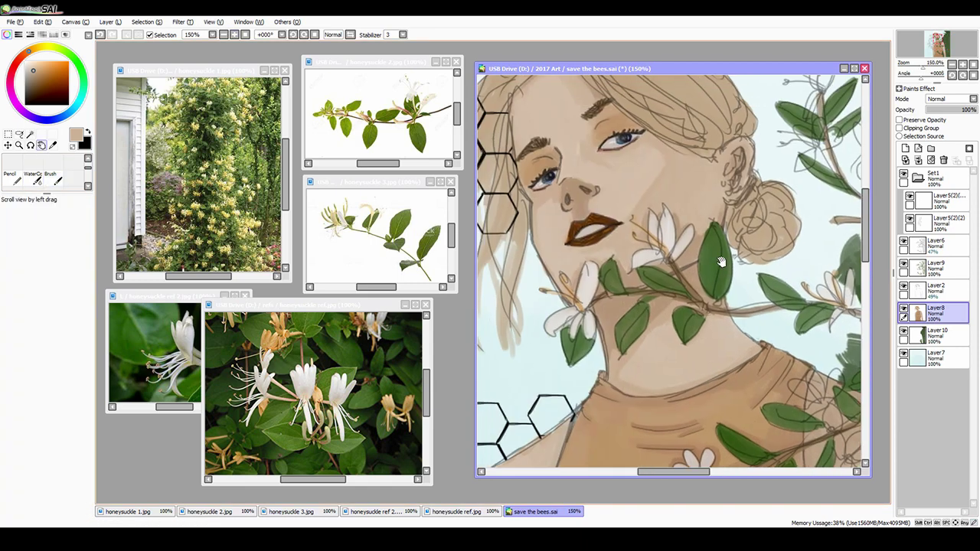
key("bracketleft")
key("bracketleft")
key("bracketleft")
key("bracketleft")
key("bracketleft")
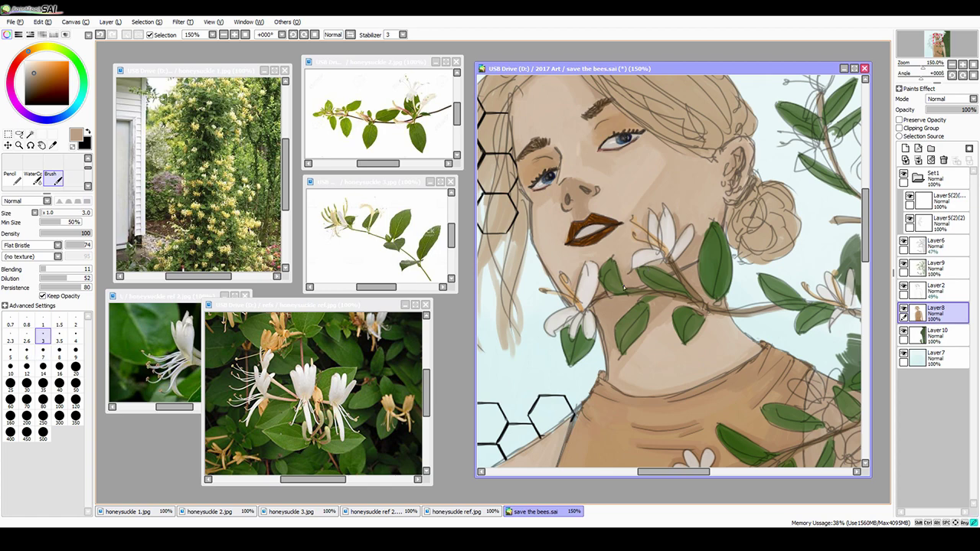
Step: Shade the cheek above the honeysuckle flower on Layer8 with the Brush at size 14
key("bracketright")
key("bracketright")
key("bracketright")
key("bracketright")
key("bracketright")
key("bracketright")
key("bracketright")
key("bracketright")
key("bracketright")
key("bracketright")
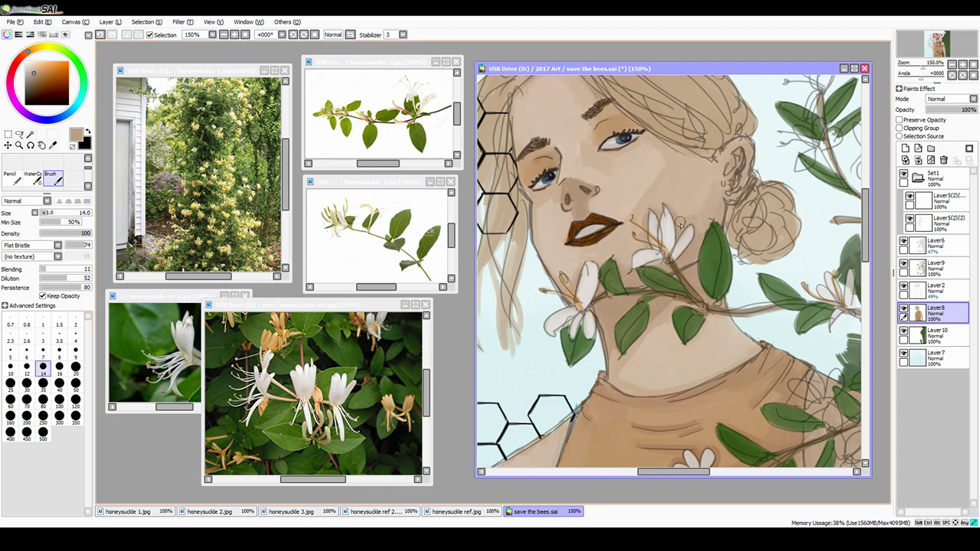
Step: Continue the skin shading toward the shoulder on Layer8 with the Brush at size 7
key("ctrl+minus")
key("ctrl+minus")
key("bracketleft")
key("bracketleft")
key("bracketleft")
key("bracketleft")
key("bracketleft")
key("ctrl+plus")
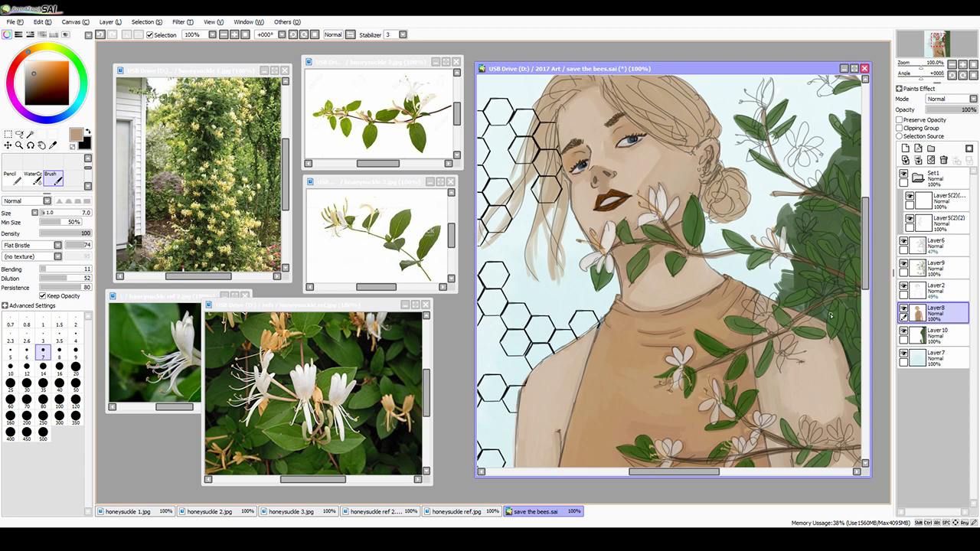
Step: Fill the honeysuckle petals over the shoulder and upper arm with pale beige on Layer9, using the Brush at size 4
mouse_move(766, 367)
left_mouse_down()
mouse_move(759, 337)
mouse_move(647, 255)
left_mouse_up()
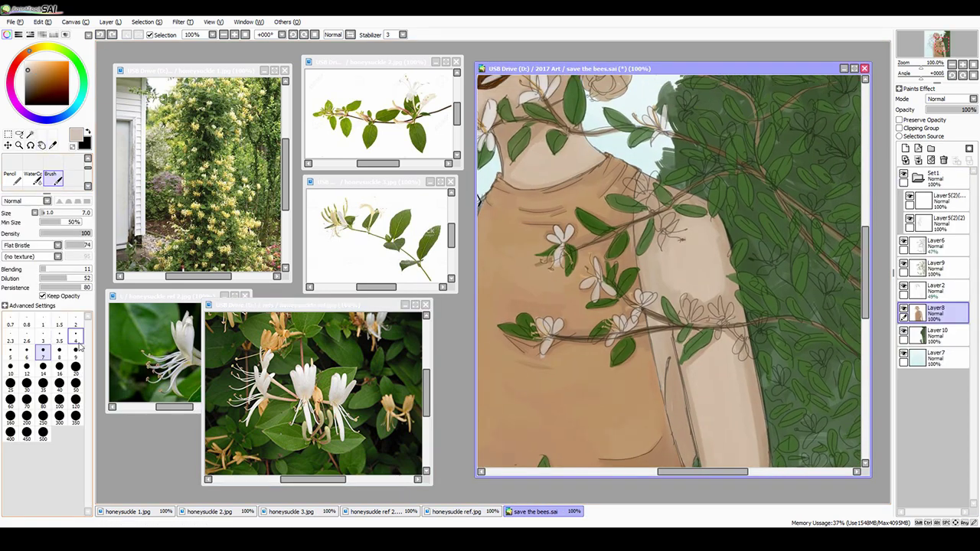
key("bracketright")
left_click(936, 266)
key("ctrl+plus")
key("bracketleft")
key("bracketleft")
key("bracketleft")
key("bracketleft")
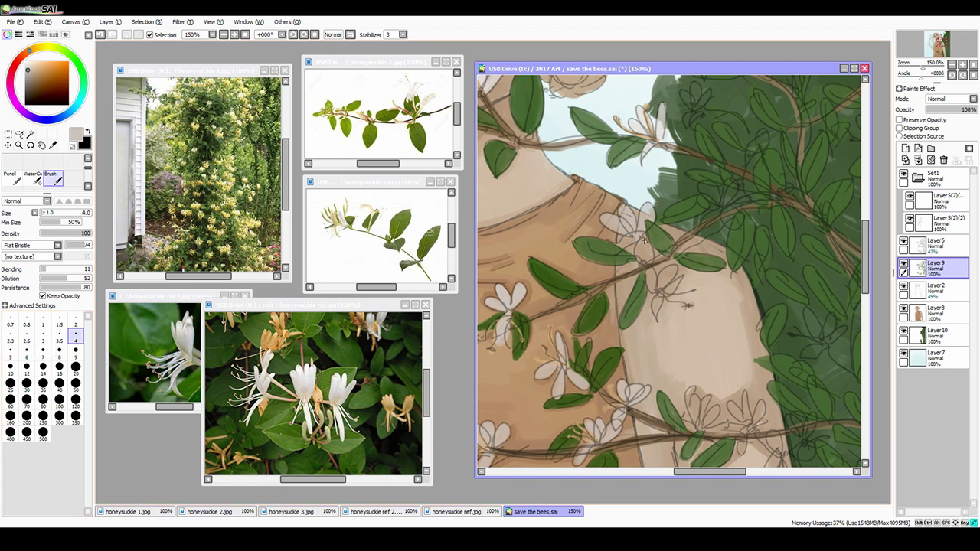
left_click_drag(626, 229, 591, 93)
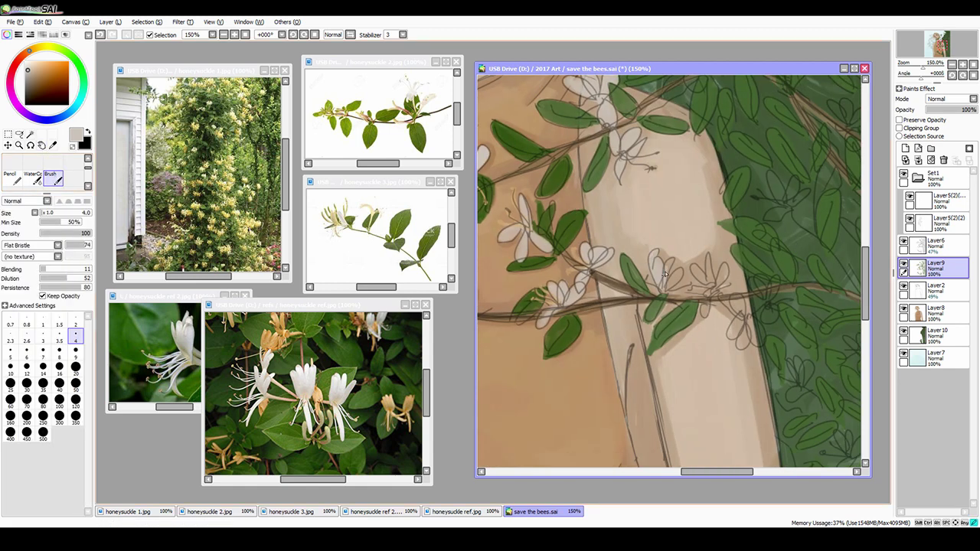
left_click_drag(734, 300, 757, 339)
Step: Add a green leaf at the arm's outer edge and fill the neighbouring flower with a pale colour sampled from the honeysuckle reference
left_click(727, 310, "alt")
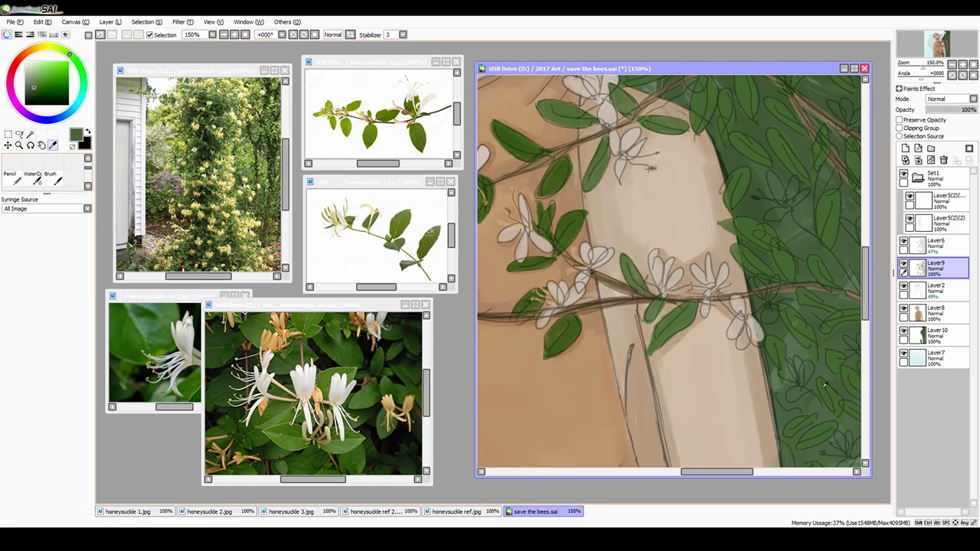
left_click(52, 145)
left_click(305, 387)
left_click(51, 178)
left_click_drag(775, 305, 768, 323)
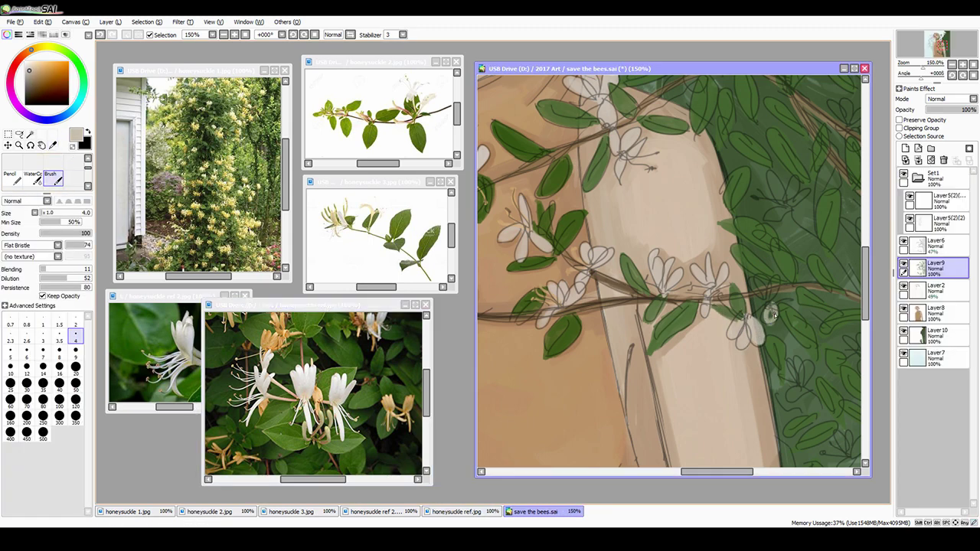
left_click_drag(759, 282, 774, 303)
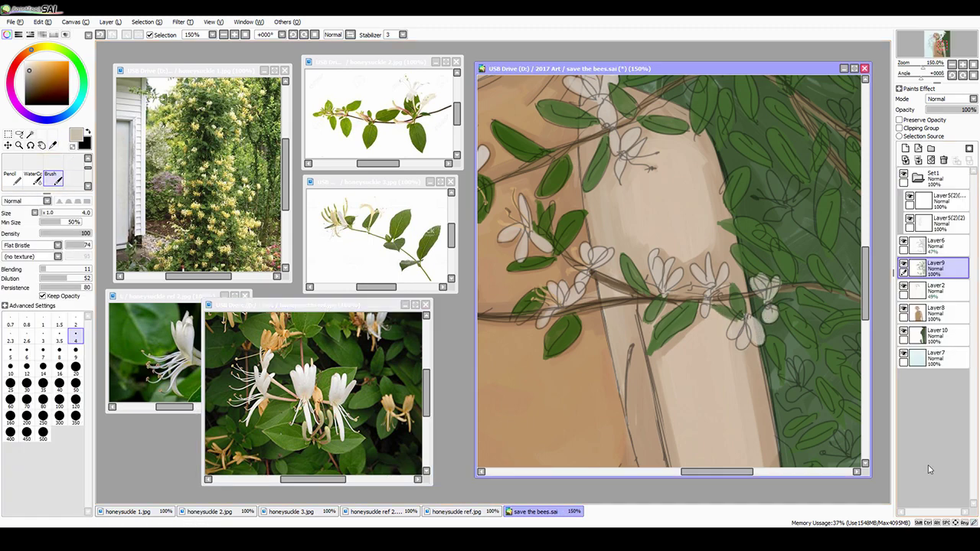
Step: Fill the petals of the flowers along the lower sprig across the dress with pale beige on Layer9
mouse_move(674, 229)
left_mouse_down()
mouse_move(652, 291)
mouse_move(623, 317)
mouse_move(612, 253)
mouse_move(582, 229)
mouse_move(552, 264)
left_mouse_up()
mouse_move(585, 271)
left_mouse_down()
mouse_move(589, 295)
mouse_move(601, 299)
left_mouse_up()
left_click_drag(585, 299, 573, 320)
mouse_move(657, 317)
left_mouse_down()
mouse_move(667, 340)
mouse_move(683, 341)
left_mouse_up()
left_click_drag(669, 340, 646, 352)
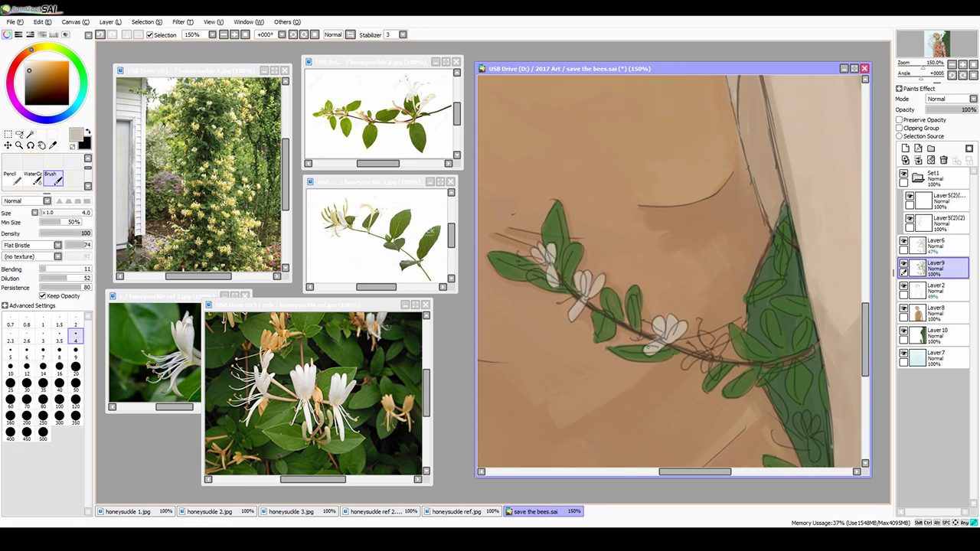
left_click_drag(720, 337, 728, 357)
mouse_move(712, 337)
left_mouse_down()
mouse_move(704, 379)
mouse_move(686, 378)
left_mouse_up()
Step: Paint the pale flower in the foliage gap between the lower dress and the arm, and sample the backdrop green
mouse_move(689, 360)
left_mouse_down()
mouse_move(578, 318)
mouse_move(552, 291)
left_mouse_up()
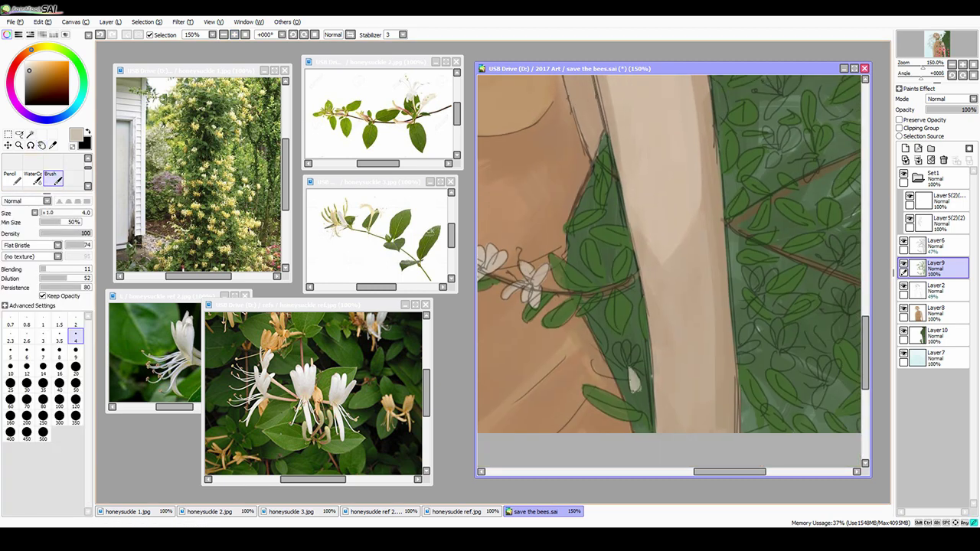
left_click_drag(634, 367, 630, 392)
left_click_drag(628, 364, 651, 375)
left_click_drag(639, 343, 626, 372)
left_click(592, 348, "alt")
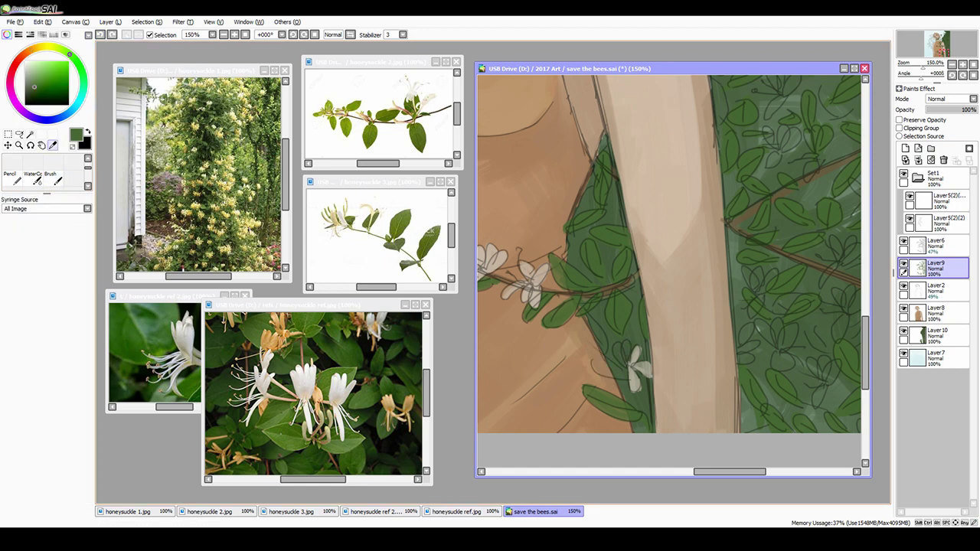
Step: Fill the petals of the honeysuckle flowers against the sky beside the hair bun with pale beige on Layer9
key("minus")
key("minus")
key("minus")
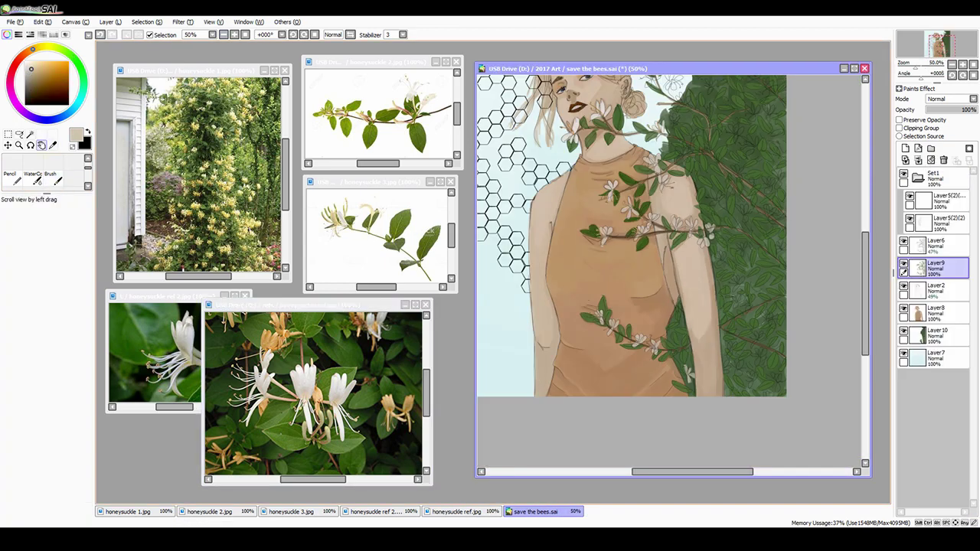
key("plus")
key("plus")
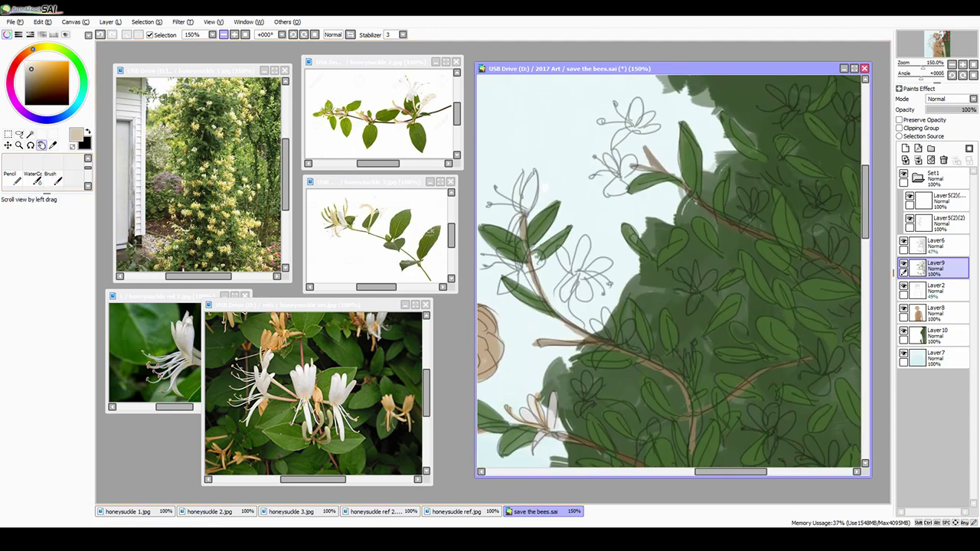
mouse_move(576, 169)
left_mouse_down()
mouse_move(570, 195)
mouse_move(602, 236)
left_mouse_up()
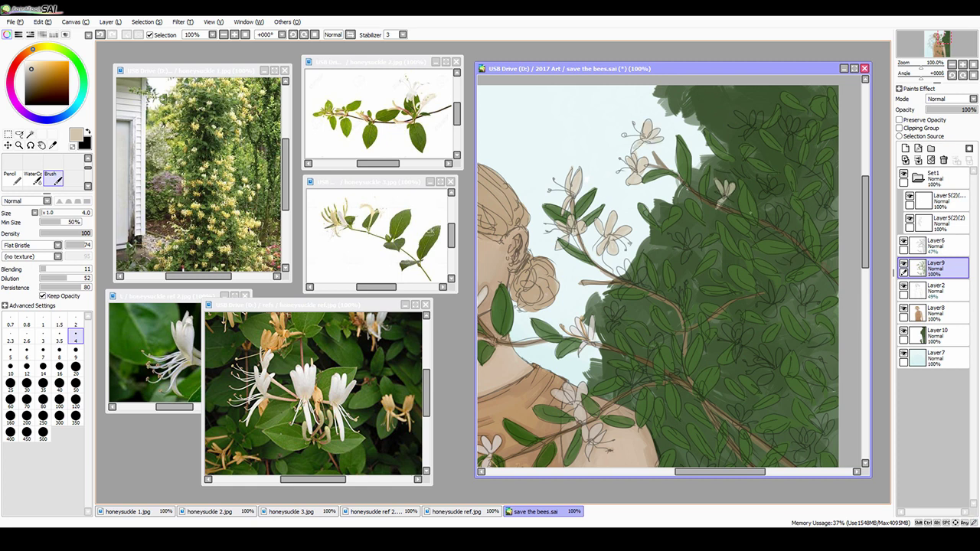
Step: Paint pale beige petals on the sketched flowers in the upper part of the foliage backdrop on Layer9
left_click_drag(681, 230, 698, 247)
left_click_drag(769, 207, 785, 222)
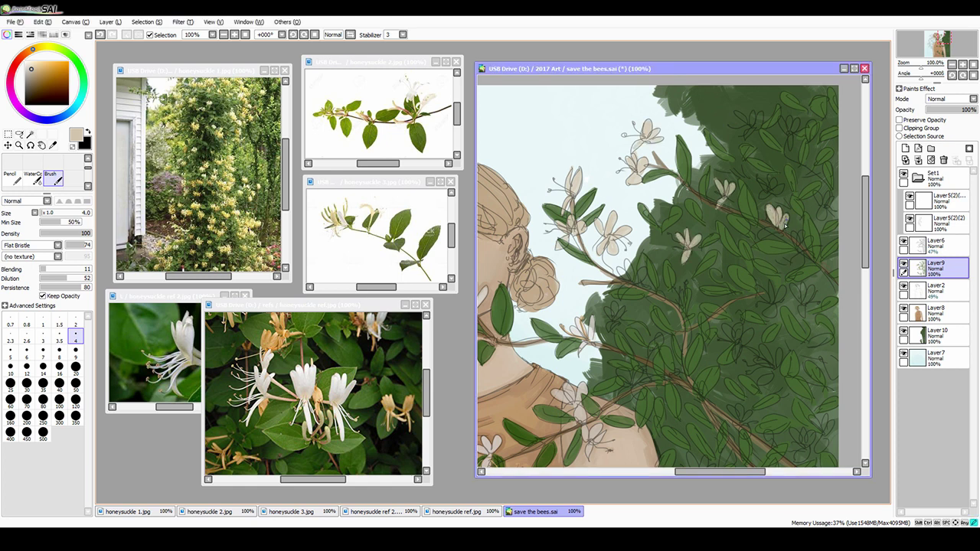
left_click_drag(761, 181, 784, 198)
mouse_move(737, 110)
left_mouse_down()
mouse_move(751, 130)
mouse_move(799, 137)
left_mouse_up()
left_click_drag(816, 207, 835, 219)
left_click_drag(626, 262, 643, 273)
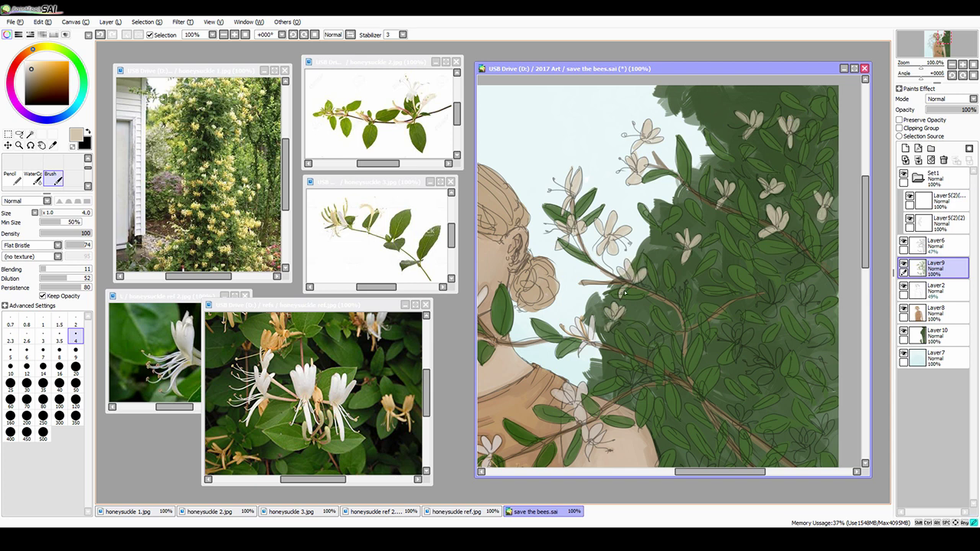
Step: Paint pale petals on the sketched flowers in the foliage above and beside the shoulder on Layer9
left_click_drag(737, 328, 744, 340)
left_click_drag(732, 408, 749, 438)
left_click_drag(762, 348, 782, 367)
mouse_move(811, 415)
left_mouse_down()
mouse_move(833, 452)
mouse_move(800, 459)
left_mouse_up()
left_click_drag(778, 285, 772, 305)
Step: Fill the sketched flowers in the foliage beside the upper arm with pale petals on Layer9
mouse_move(760, 288)
left_mouse_down()
mouse_move(769, 302)
mouse_move(627, 217)
left_mouse_up()
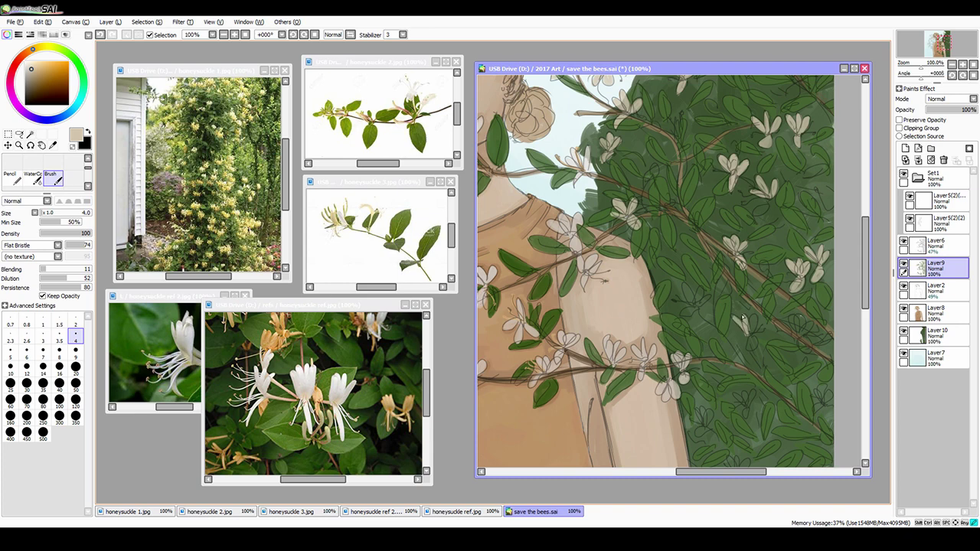
left_click_drag(745, 317, 754, 349)
left_click_drag(705, 287, 685, 318)
left_click_drag(801, 317, 805, 355)
left_click_drag(825, 384, 821, 409)
Step: Fill the sketched flowers in the foliage beside the lower arm with a sampled greyish-beige petal colour on Layer9
left_click_drag(835, 442, 690, 234)
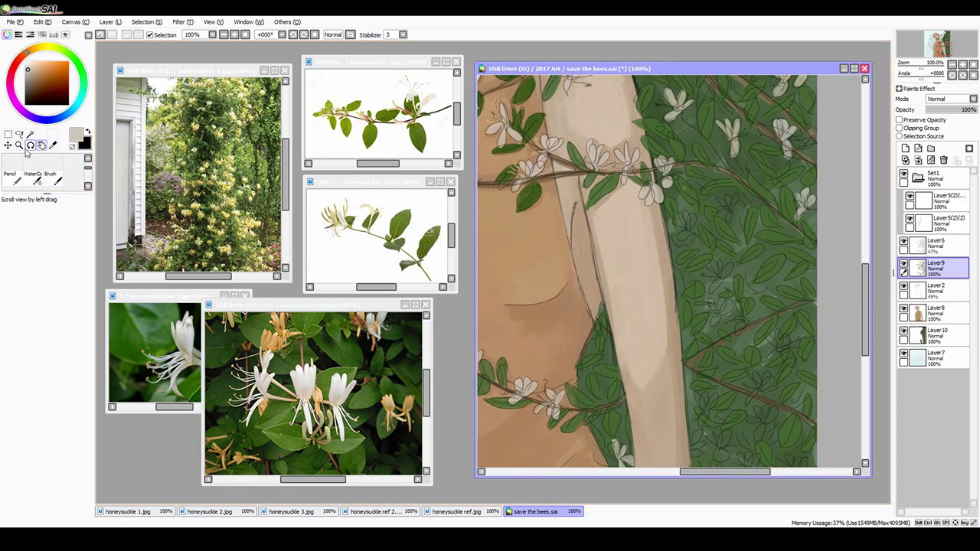
left_click_drag(726, 264, 723, 281)
left_click_drag(715, 278, 715, 314)
left_click_drag(732, 305, 721, 311)
left_click_drag(769, 339, 787, 349)
left_click_drag(783, 337, 792, 365)
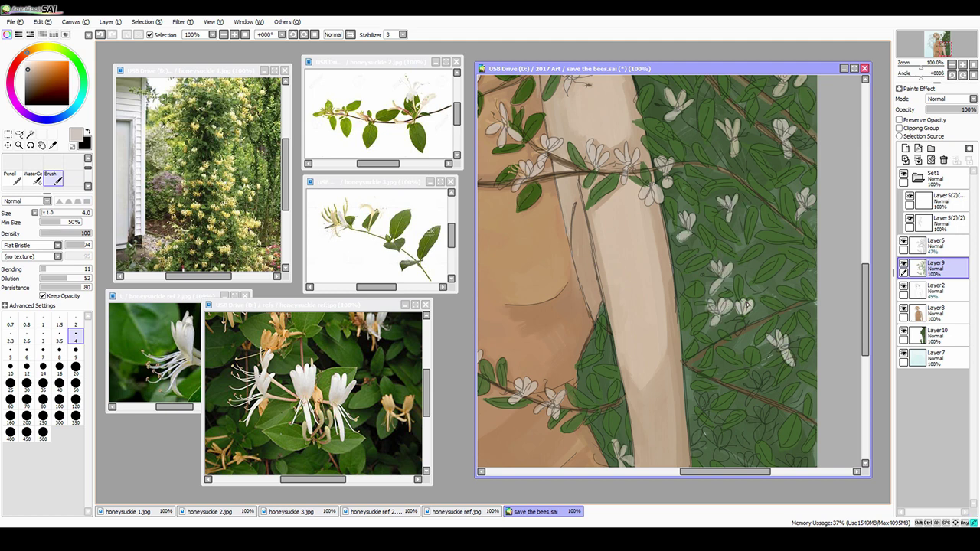
Step: Paint greyish-beige petals on the remaining sketched flowers in the lowest foliage beside the forearm on Layer9
left_click_drag(738, 314, 743, 331)
mouse_move(705, 394)
left_mouse_down()
mouse_move(713, 409)
mouse_move(706, 426)
left_mouse_up()
left_click_drag(757, 406, 774, 423)
left_click_drag(761, 414, 756, 440)
left_click_drag(771, 370, 757, 392)
left_click_drag(749, 377, 763, 378)
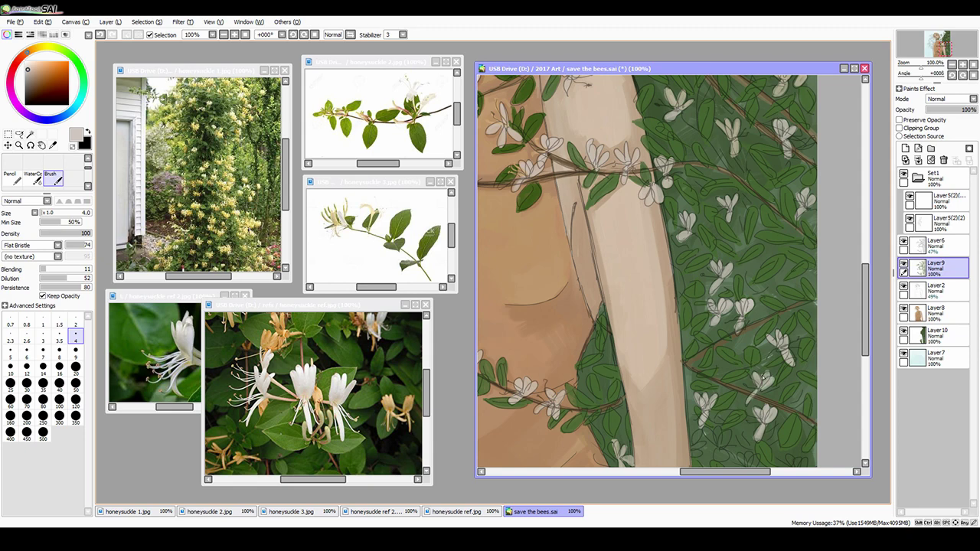
scroll(601, 431, "down", 3)
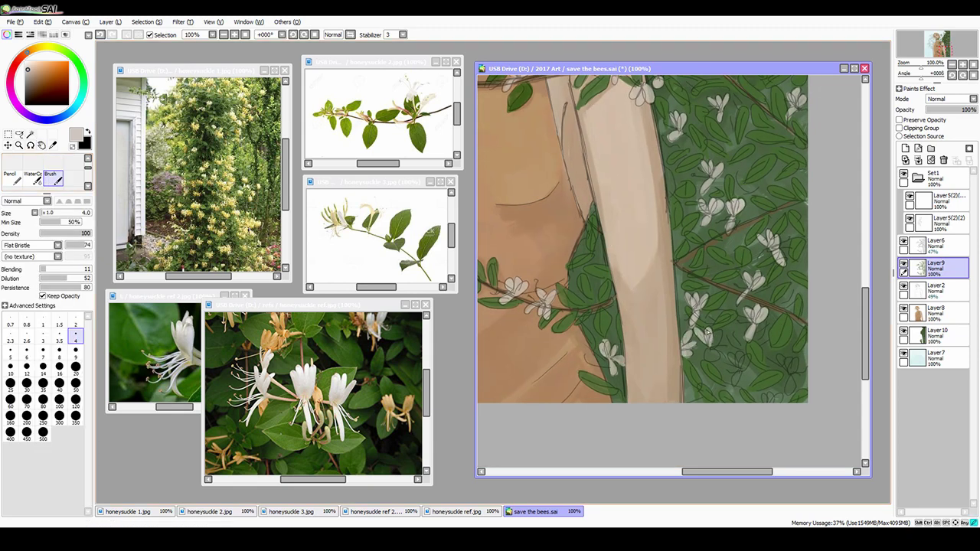
left_click_drag(707, 332, 714, 357)
left_click_drag(729, 354, 743, 384)
Step: Add small pale buds among the leaves of the foliage on Layer9, sampling the petal colour from honeysuckle ref.jpg
mouse_move(778, 357)
left_mouse_down()
mouse_move(794, 376)
mouse_move(791, 391)
mouse_move(697, 300)
mouse_move(569, 132)
left_mouse_up()
key("ctrl+Tab")
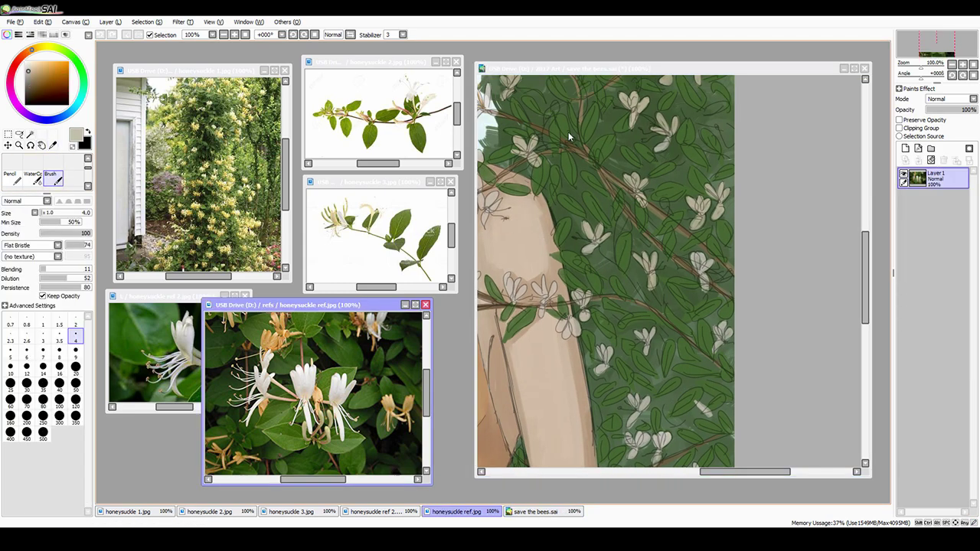
key("ctrl+Tab")
scroll(727, 295, "up", 5)
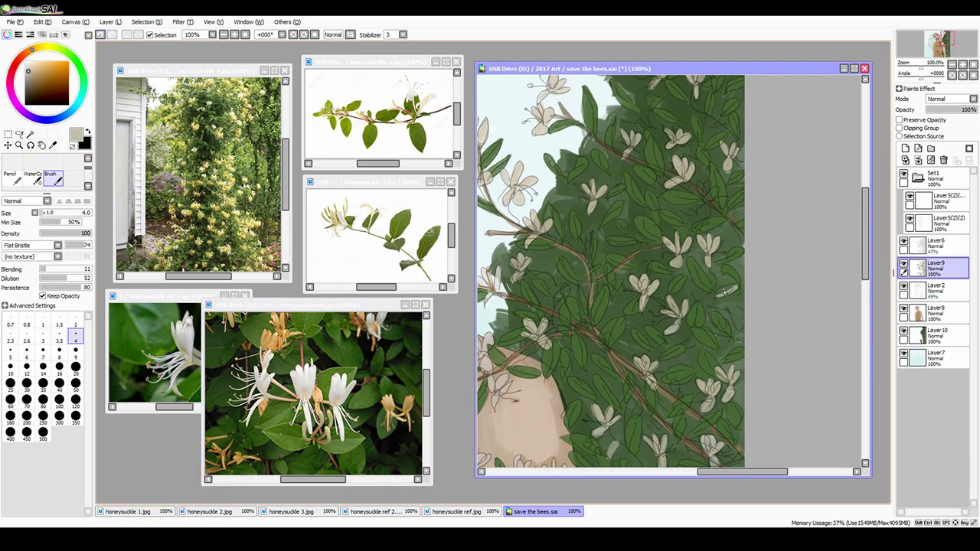
left_click(240, 38)
scroll(743, 165, "up", 2)
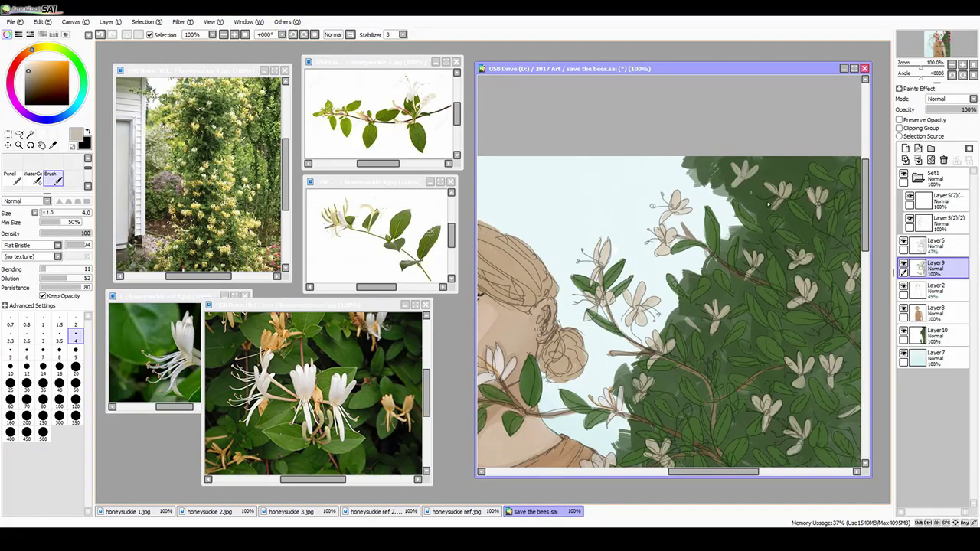
left_click(235, 35)
left_click(724, 279, "alt")
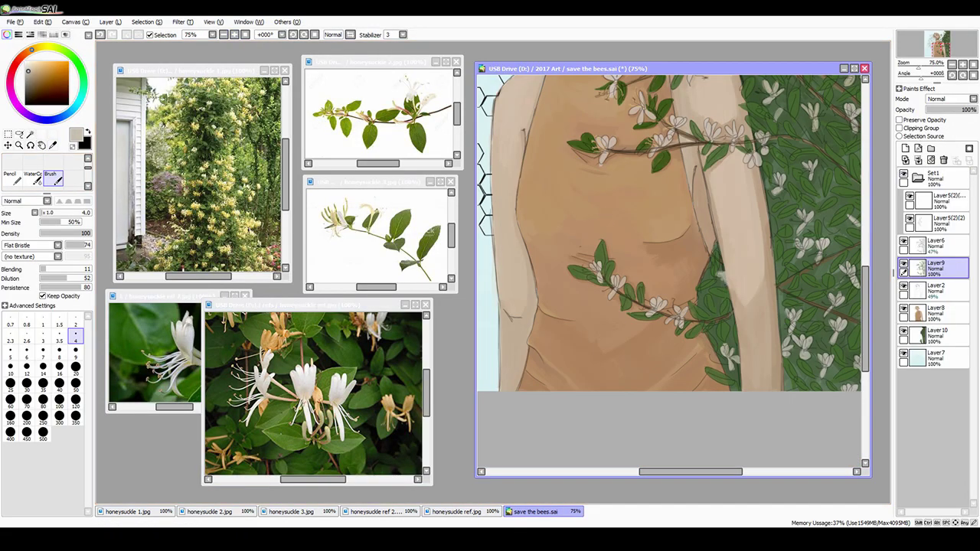
Step: Touch up the foliage backdrop on Layer10 in dark green with a 14 px brush
scroll(724, 279, "down", 1)
left_click(43, 384)
left_click(43, 367)
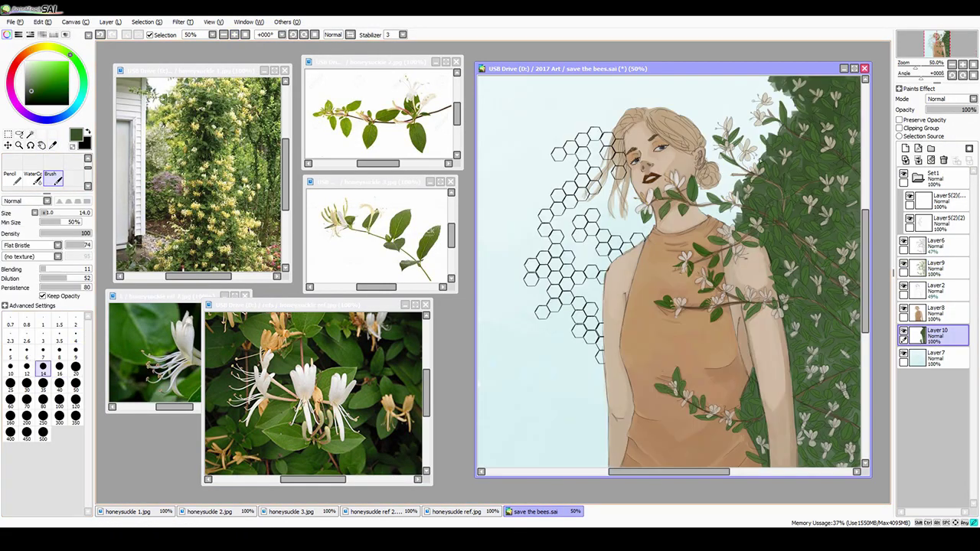
Step: Preserve Layer9's opacity and start shading the front petals with beige sampled from honeysuckle ref.jpg, reducing the brush to 8 px
left_click(674, 176, "alt")
left_click(936, 266)
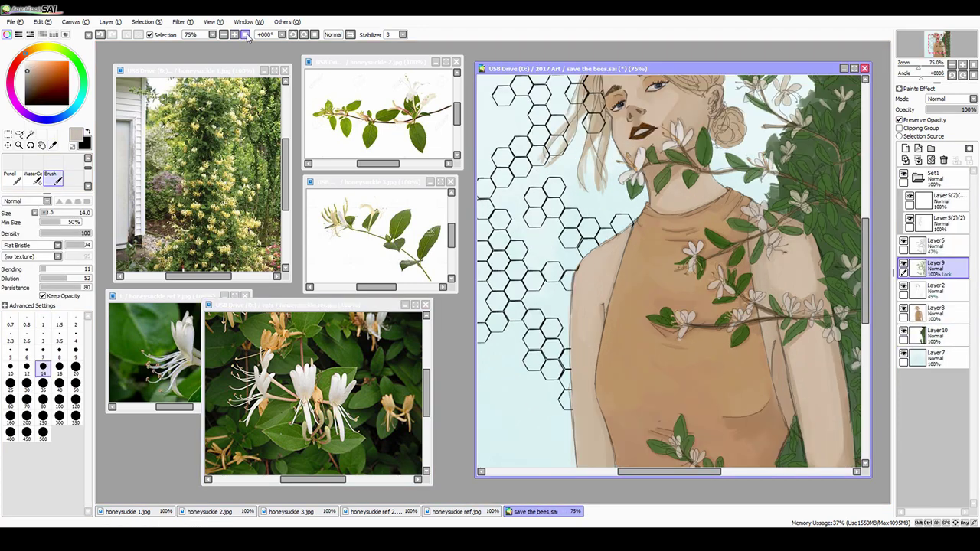
scroll(652, 203, "up", 2)
left_click(30, 71)
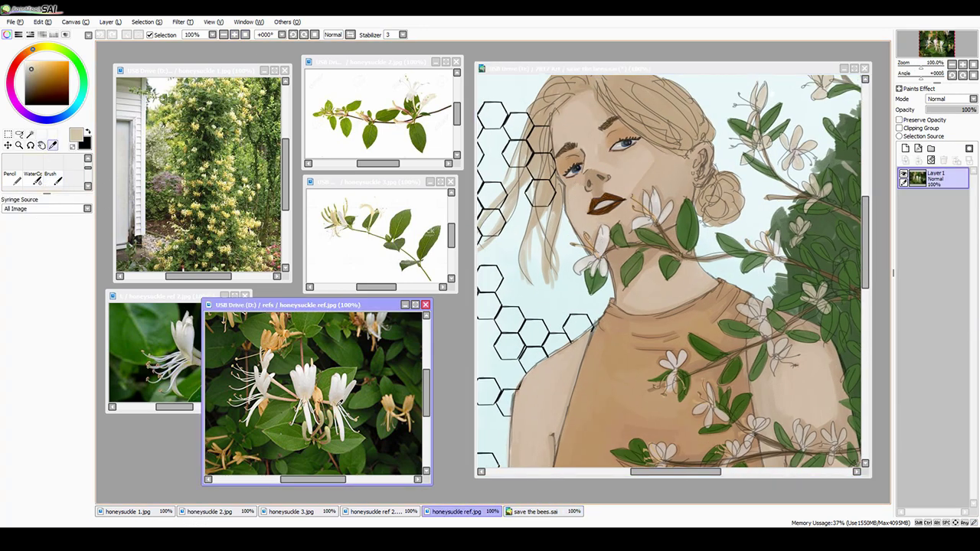
left_click(795, 151, "alt")
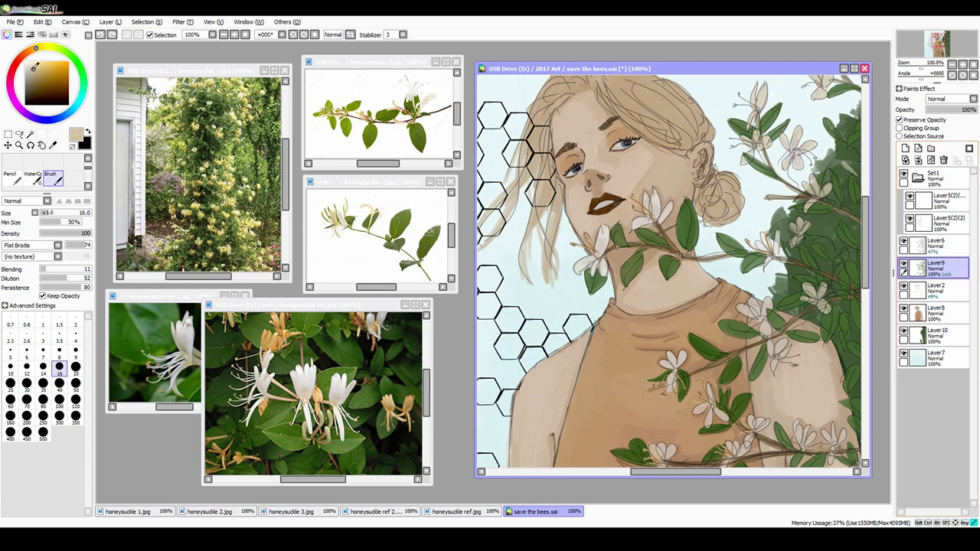
key("bracketleft")
key("bracketleft")
key("bracketleft")
key("bracketleft")
key("bracketleft")
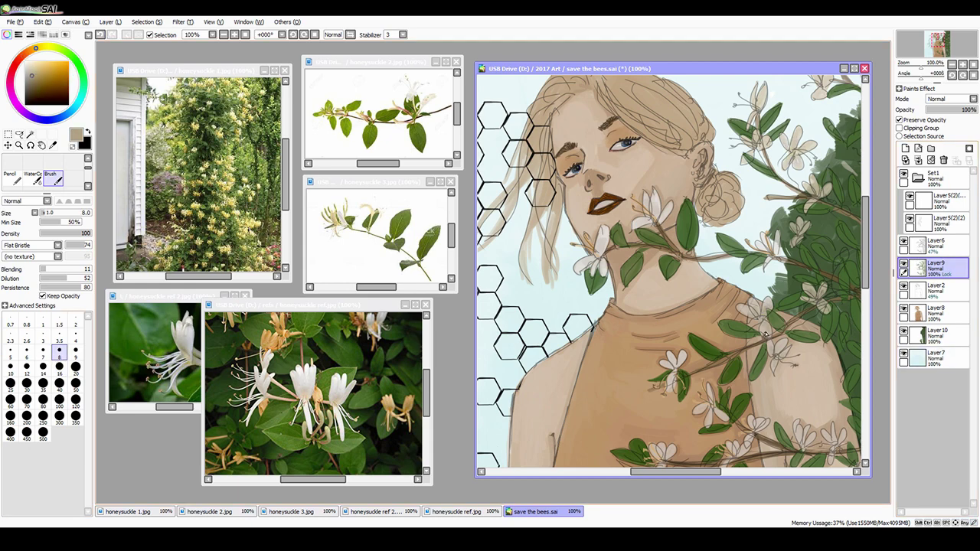
Step: Shade the petals of the flowers near the face, across the dress and over the upper arm with greyish brown at 8 px
scroll(675, 376, "up", 2)
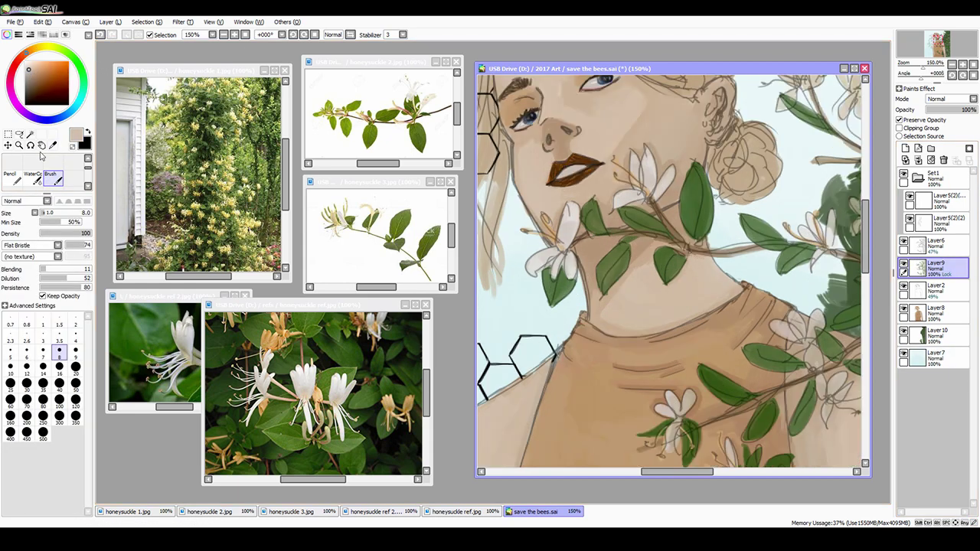
left_click_drag(706, 342, 633, 297)
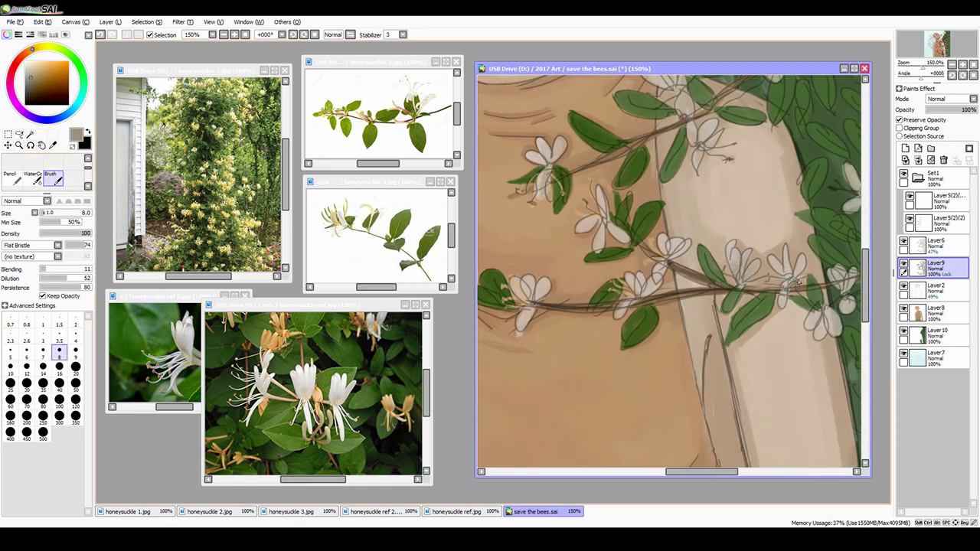
left_click_drag(863, 197, 718, 283)
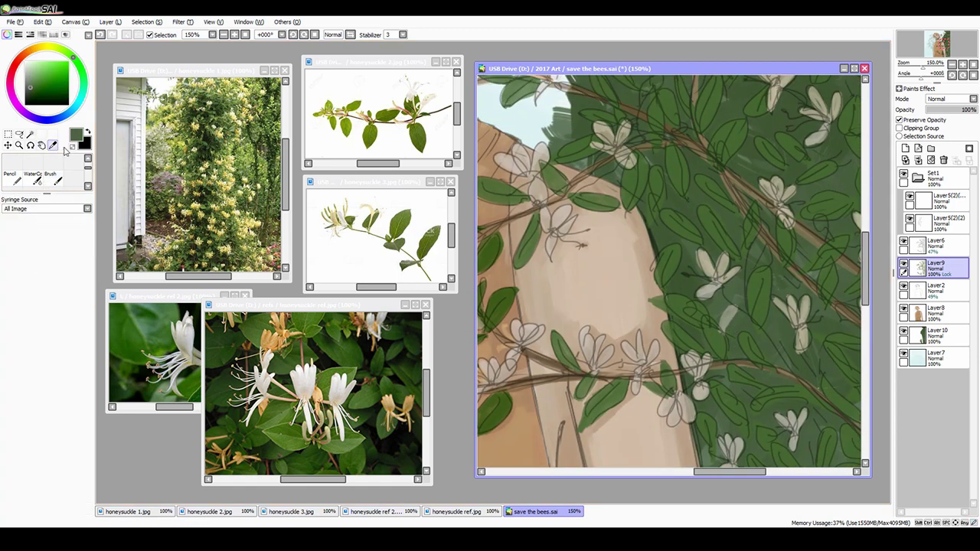
scroll(782, 198, "down", 3)
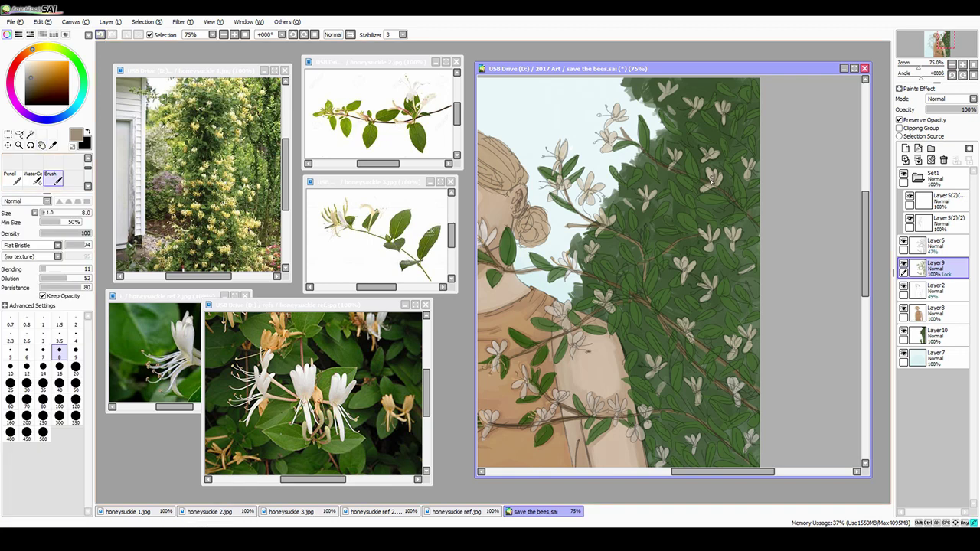
Step: Turn off Preserve Opacity on Layer9 and rework the branch near the hair bun in dark brown with a smaller brush
left_click(609, 141, "alt")
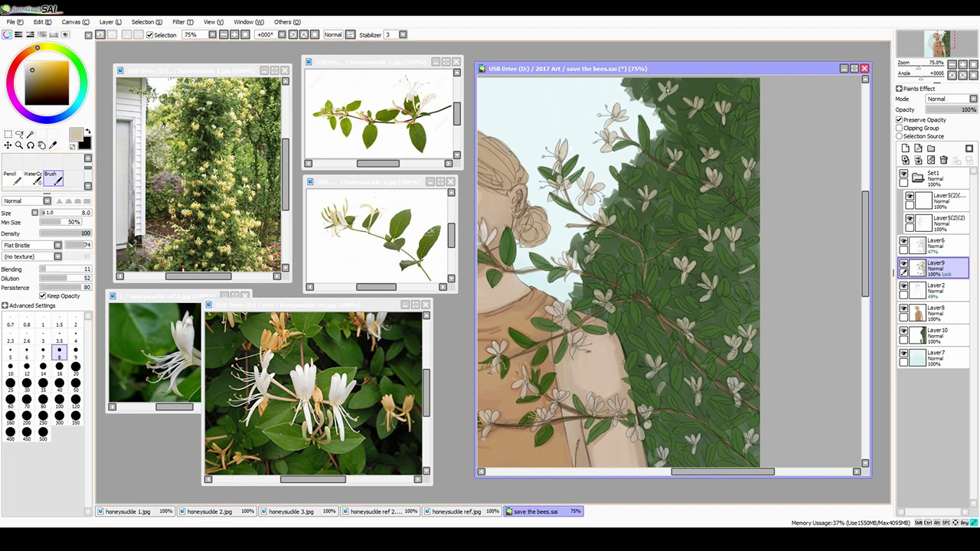
key("bracketleft")
key("bracketleft")
key("bracketleft")
key("bracketleft")
key("bracketleft")
key("bracketleft")
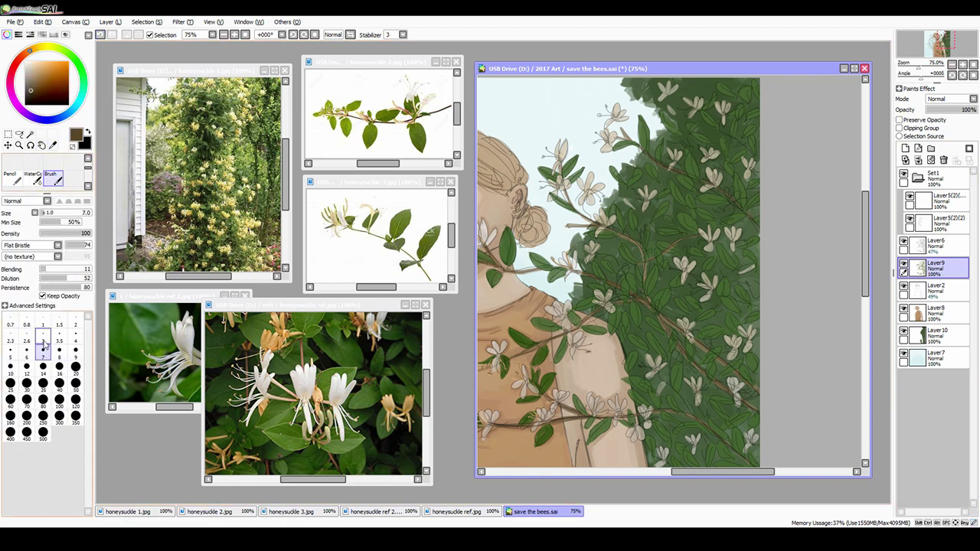
left_click(583, 208, "alt")
scroll(620, 238, "up", 1)
key("e")
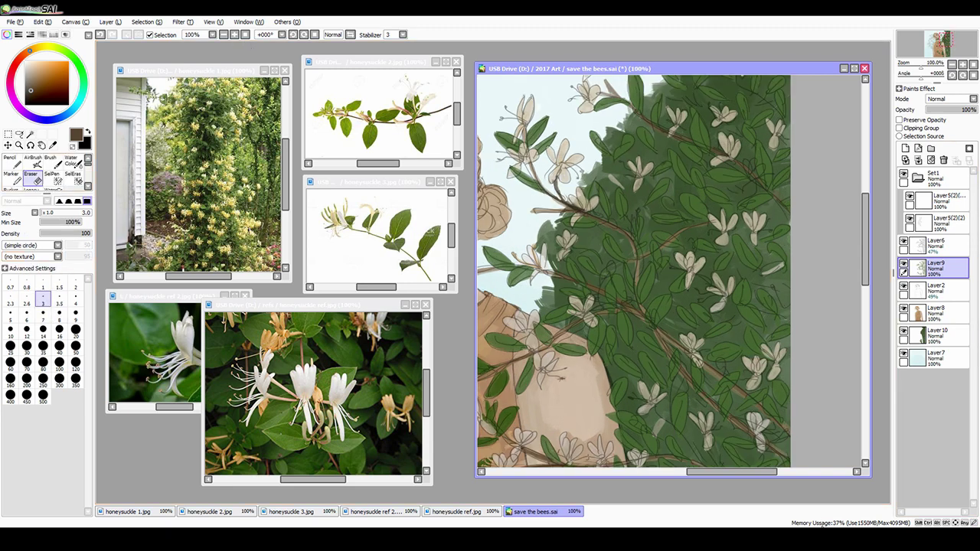
Step: Preserve Layer9's opacity again and shade the foliage flowers beside the arm with sampled petal tones using an 8 px brush
key("b")
left_click(726, 229, "alt")
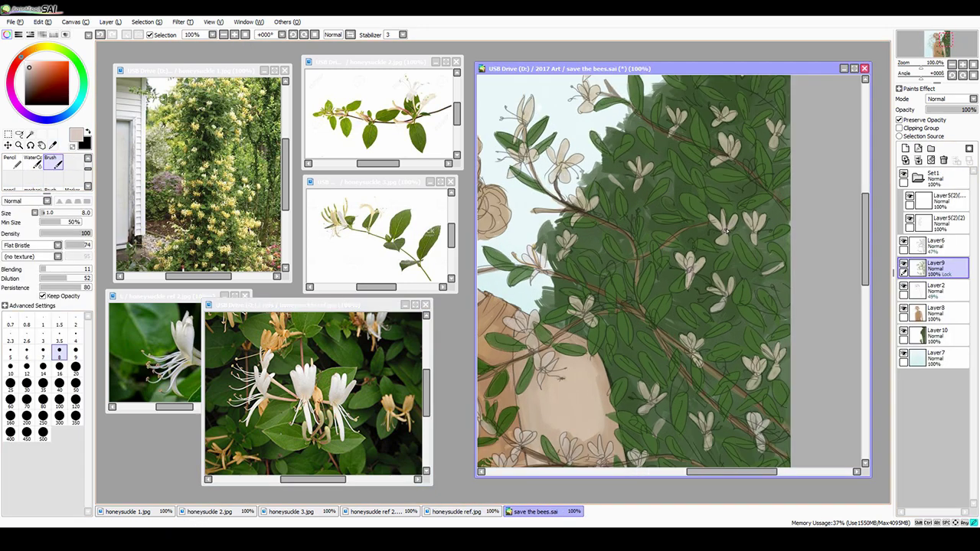
left_click_drag(704, 431, 673, 230)
left_click_drag(634, 310, 685, 284)
left_click(685, 283, "alt")
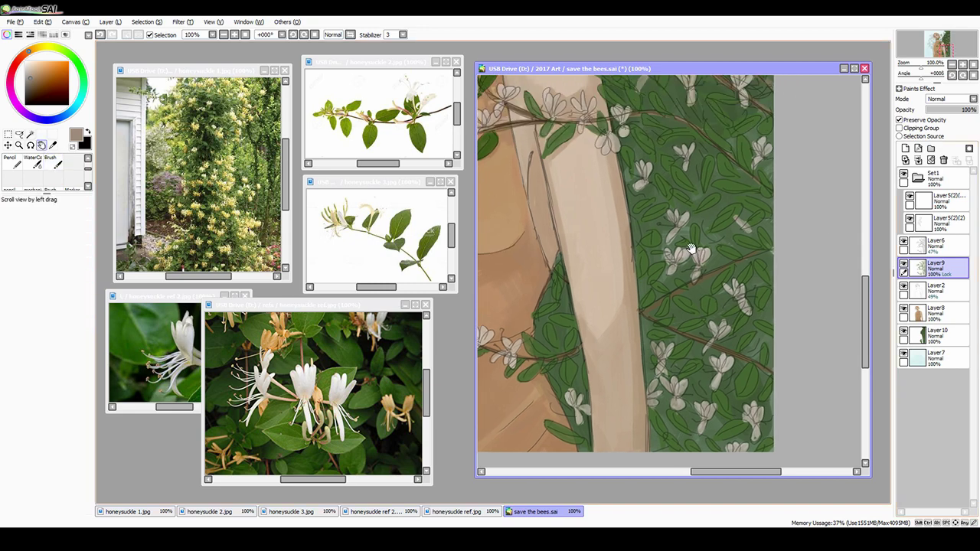
Step: Reduce the brush to 3 px and tint the centres of the flowers around the dress and shoulder with tan on Layer9
left_click_drag(772, 78, 745, 140)
key("bracketleft")
key("bracketleft")
key("bracketleft")
key("bracketleft")
key("bracketleft")
key("bracketleft")
left_click(745, 140, "alt")
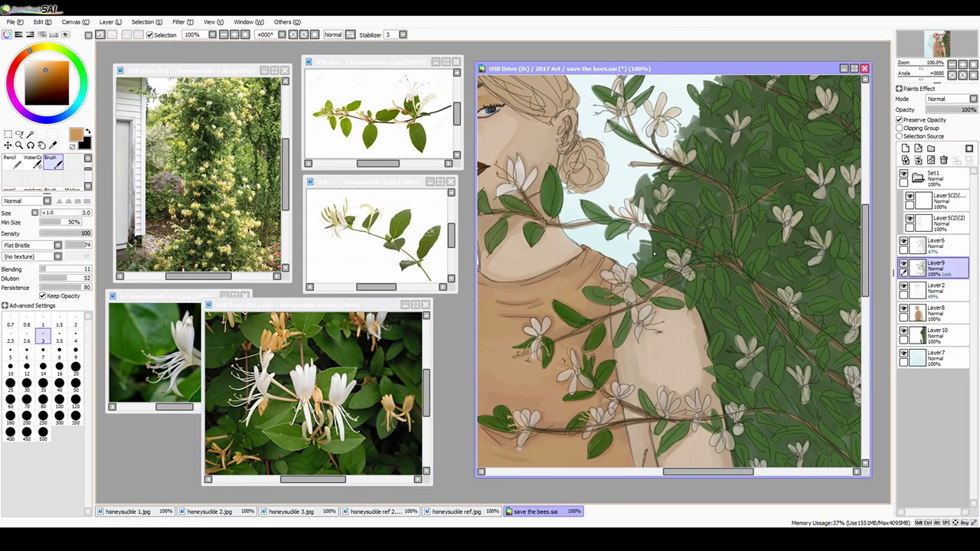
Step: Draw thin off-white stamens on the flowers around the dress and upper foliage with a 1 px brush, Preserve Opacity off
key("bracketleft")
key("bracketleft")
key("bracketleft")
key("bracketleft")
key("bracketleft")
left_click(536, 350, "alt")
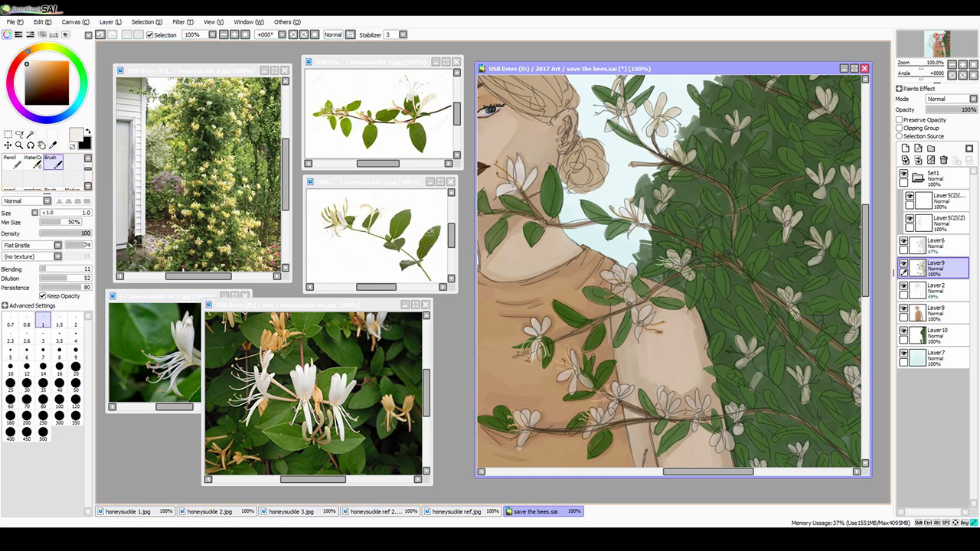
left_click_drag(721, 113, 690, 216)
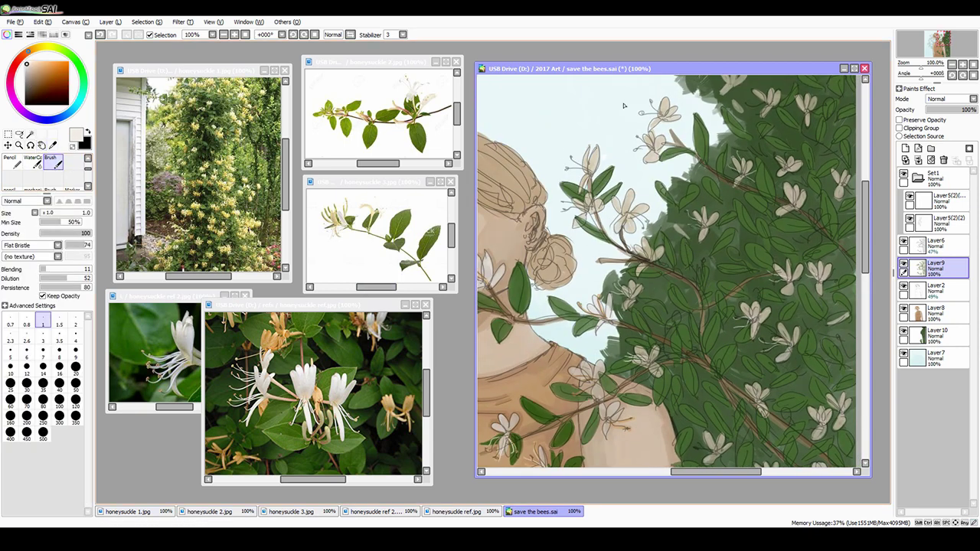
Step: Dab tan anthers onto the stamen tips of the upper flowers with a 3 px brush on Layer9
scroll(624, 106, "down", 1)
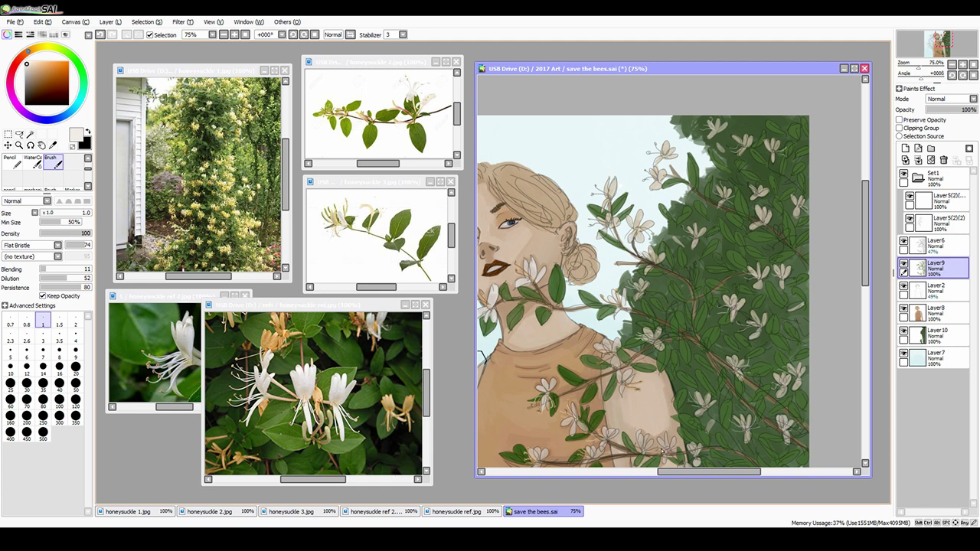
left_click(554, 417, "alt")
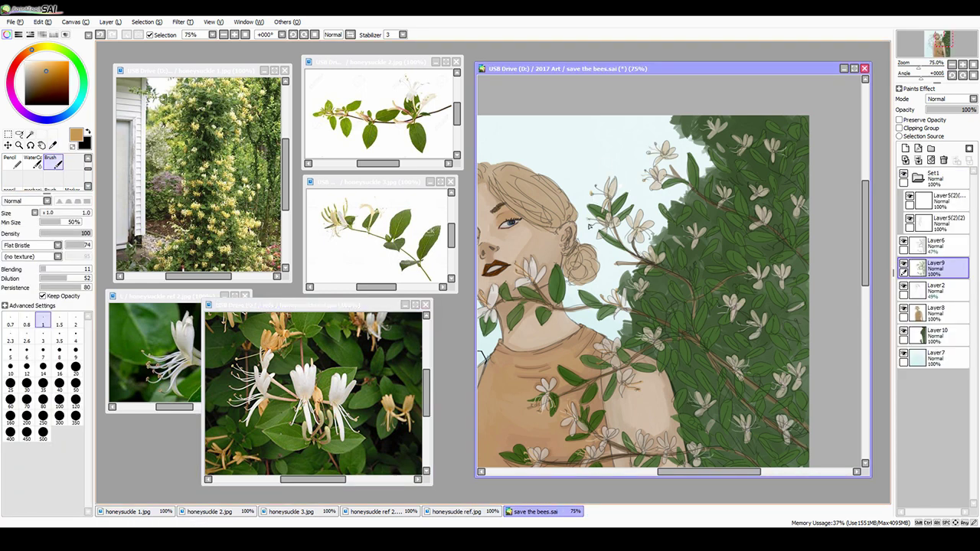
scroll(589, 226, "up", 1)
key("bracketright")
key("bracketright")
key("bracketright")
key("bracketright")
key("bracketright")
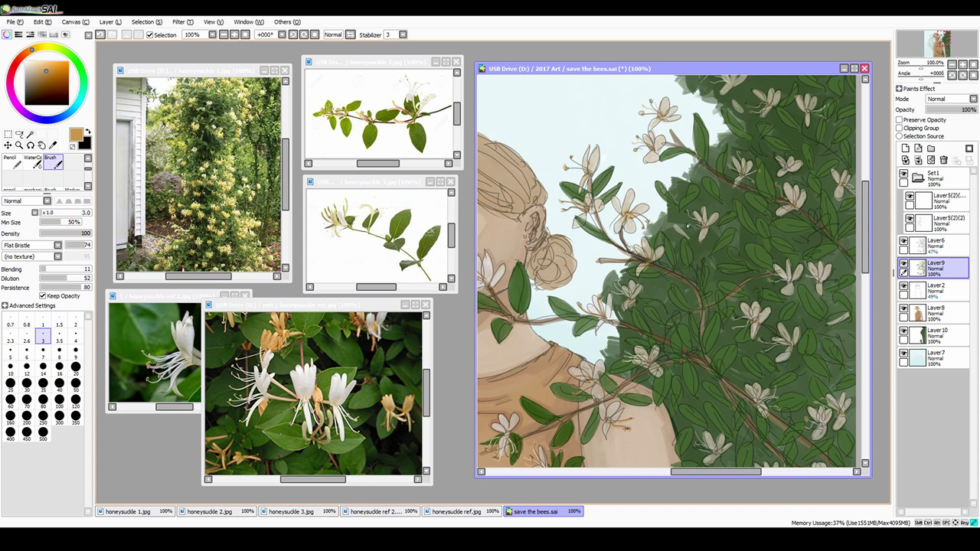
Step: Continue the tan anthers on the flowers around the shoulder and in the foliage beside the arm
left_click_drag(687, 227, 680, 138)
left_click_drag(679, 330, 671, 243)
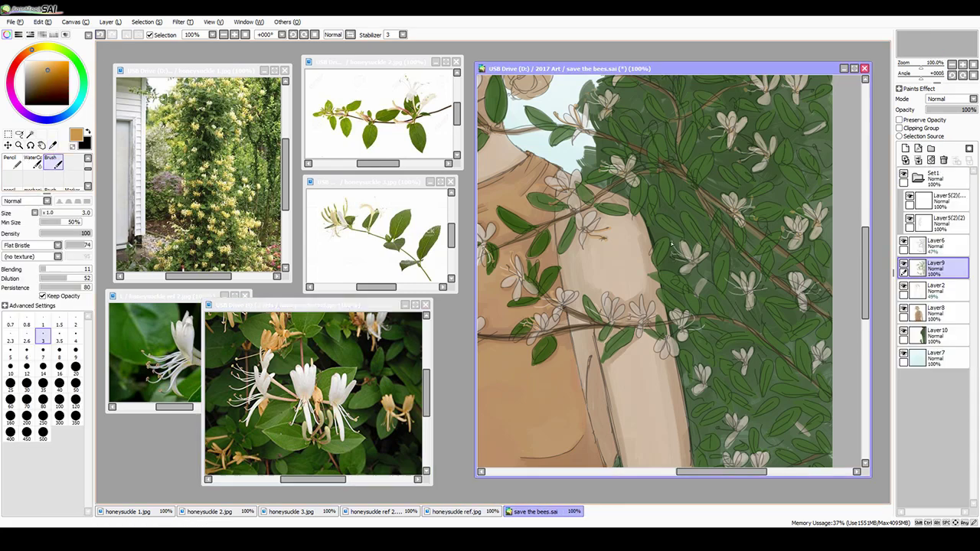
scroll(688, 182, "down", 1)
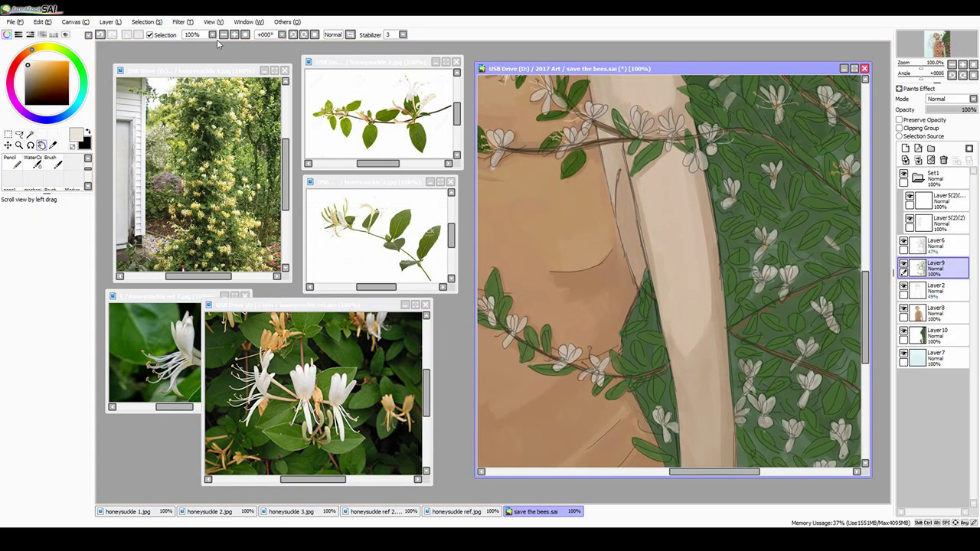
Step: Draw thin off-white stamens on the flowers along the lower dress and forearm with a 1 px brush
key("bracketleft")
key("bracketleft")
key("bracketleft")
key("bracketleft")
key("bracketleft")
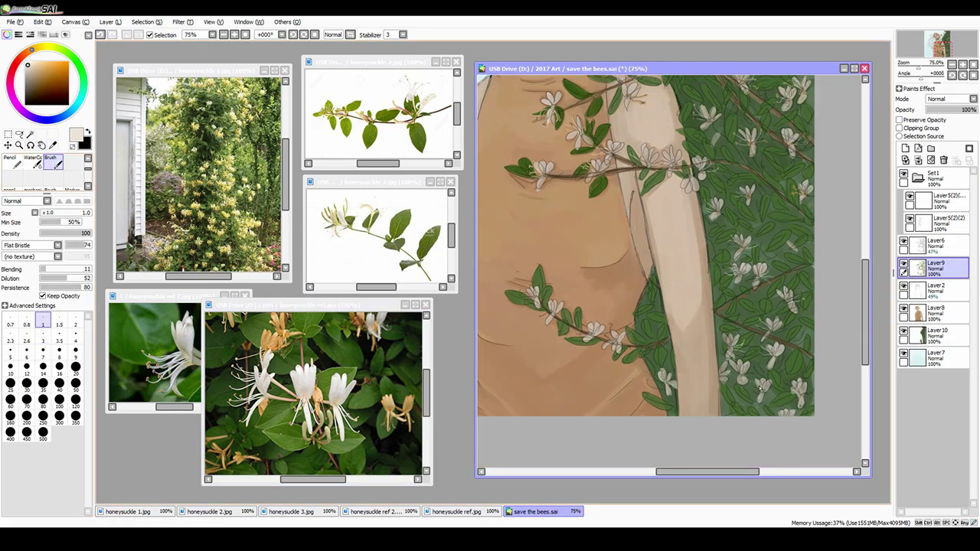
left_click(594, 335, "alt")
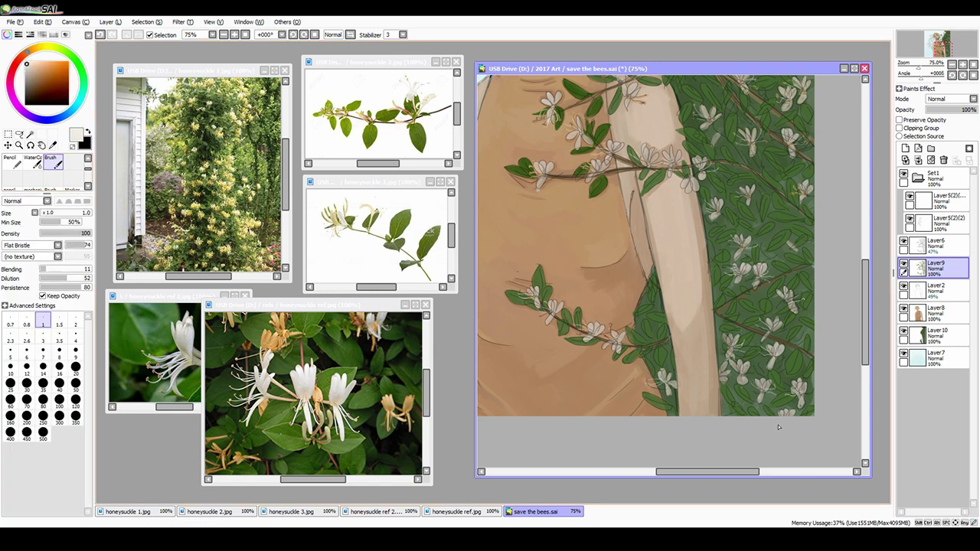
Step: Add tan anthers to the stamens of the lower flowers with a 3 px brush on Layer9
key("ctrl+Tab")
key("ctrl+Tab")
key("bracketright")
key("bracketright")
key("bracketright")
key("bracketright")
key("bracketright")
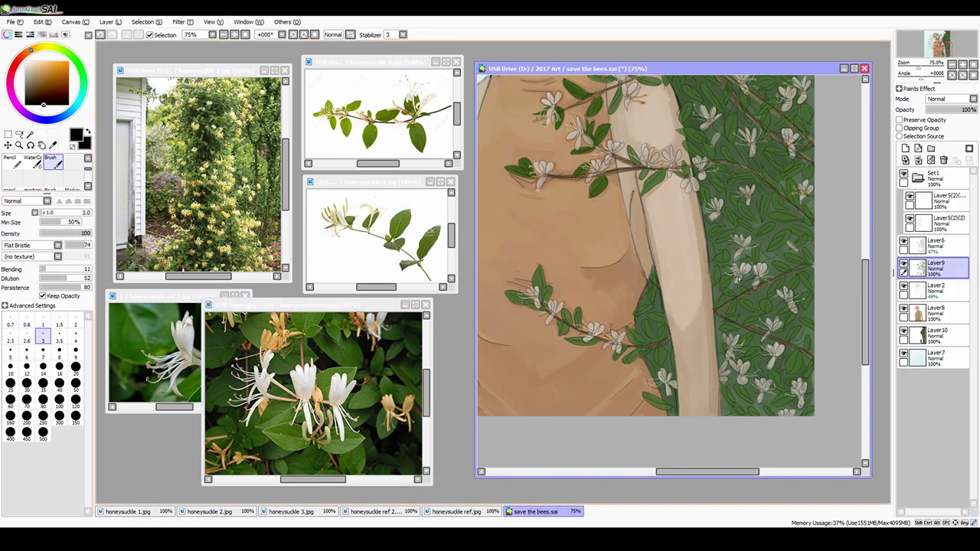
key("ctrl+Tab")
scroll(634, 186, "up", 3)
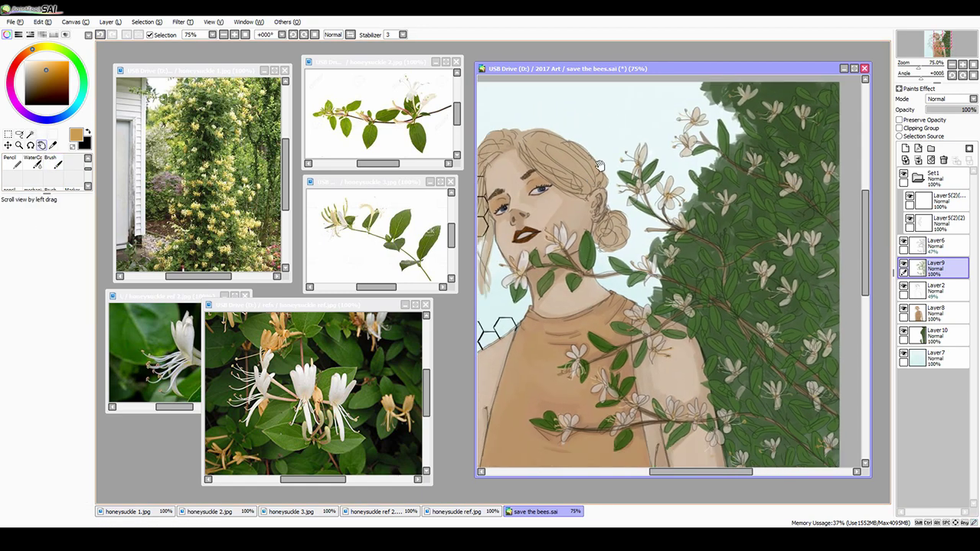
Step: Deepen the foliage backdrop on Layer10 with dark green, enlarging the brush from 35 to 100 px
left_click(245, 34)
key("b")
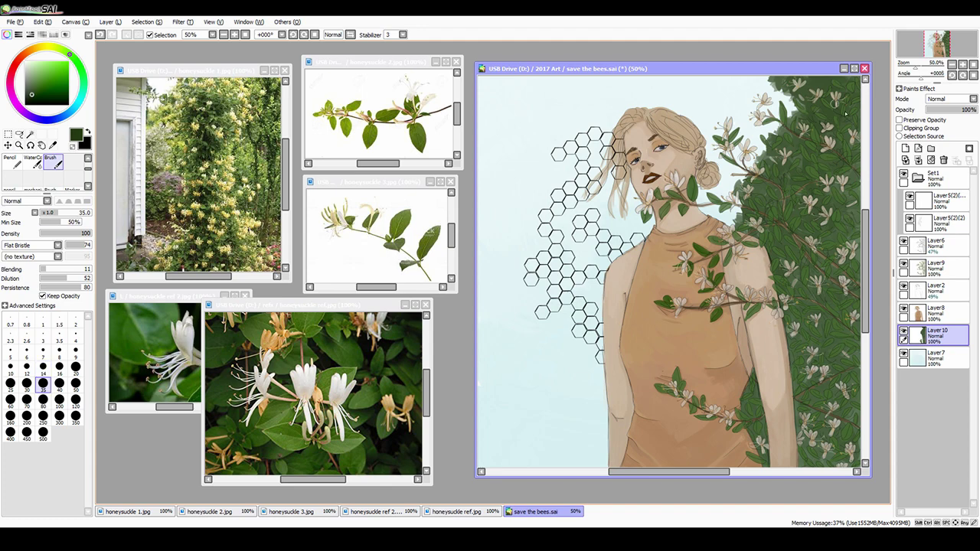
key("bracketright")
key("bracketright")
key("bracketright")
key("bracketright")
key("bracketright")
key("bracketright")
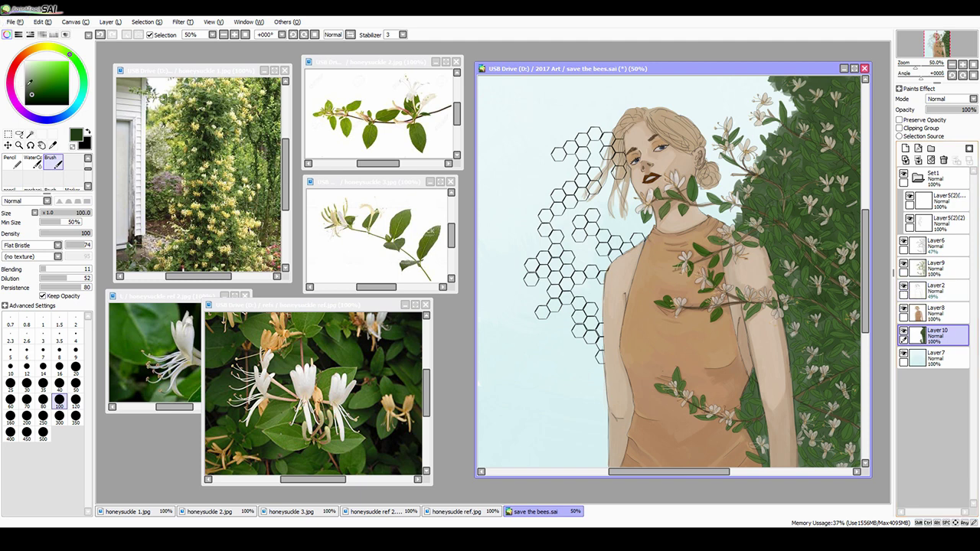
Step: Duplicate the single-hexagon layer and move copies into a branch reaching left from the honeycomb beside the arm
left_click(929, 205)
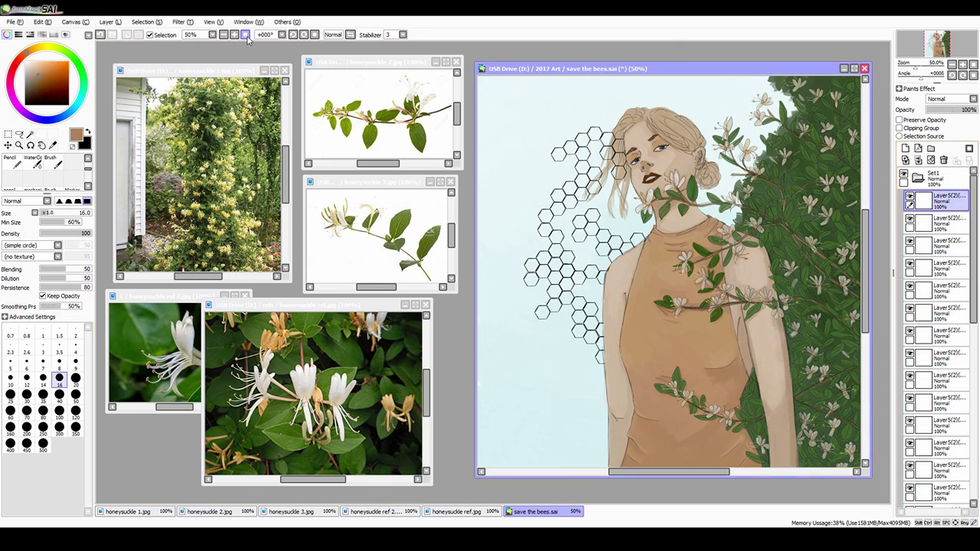
scroll(605, 369, "up", 1)
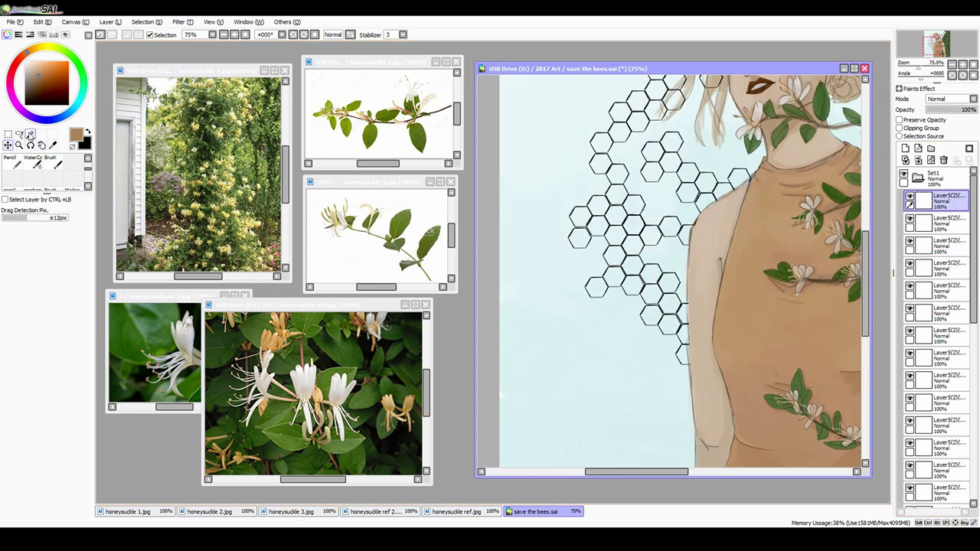
left_click_drag(613, 299, 543, 300)
left_click_drag(576, 343, 566, 340)
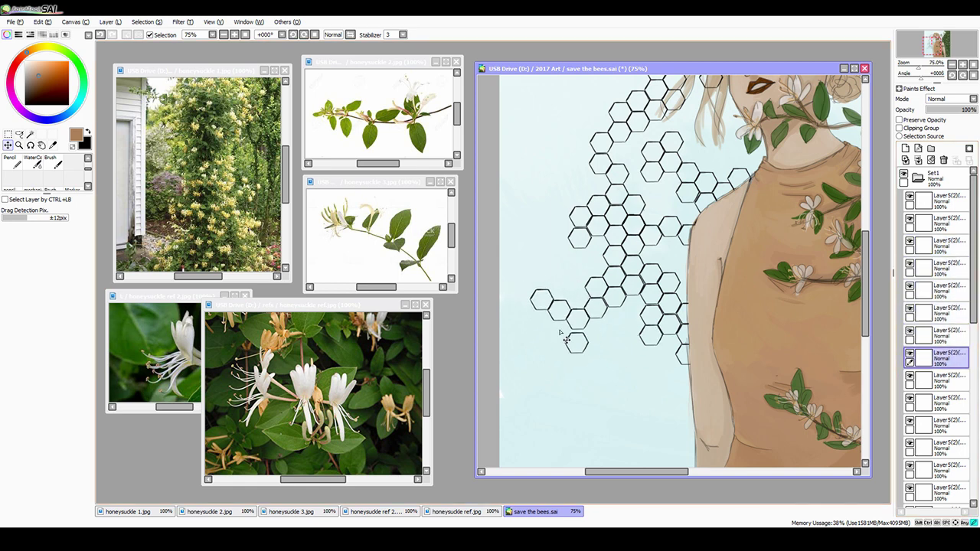
left_click_drag(620, 313, 592, 384)
Step: Position more hexagon copies to fill out the honeycomb's lower end beside the elbow
scroll(942, 391, "down", 3)
left_click(932, 279)
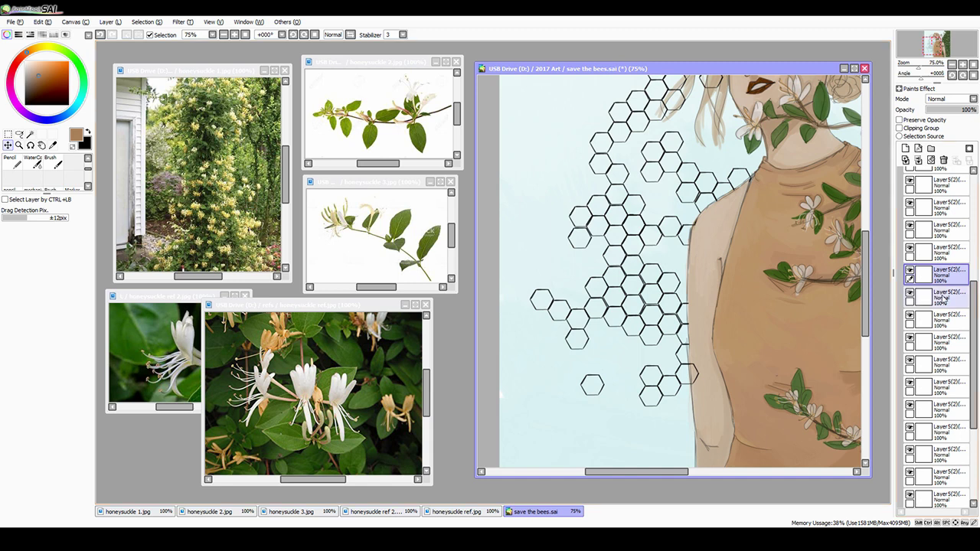
left_click(942, 300)
left_click_drag(615, 337, 592, 437)
left_click_drag(615, 376, 573, 395)
scroll(940, 344, "down", 3)
left_click(941, 244)
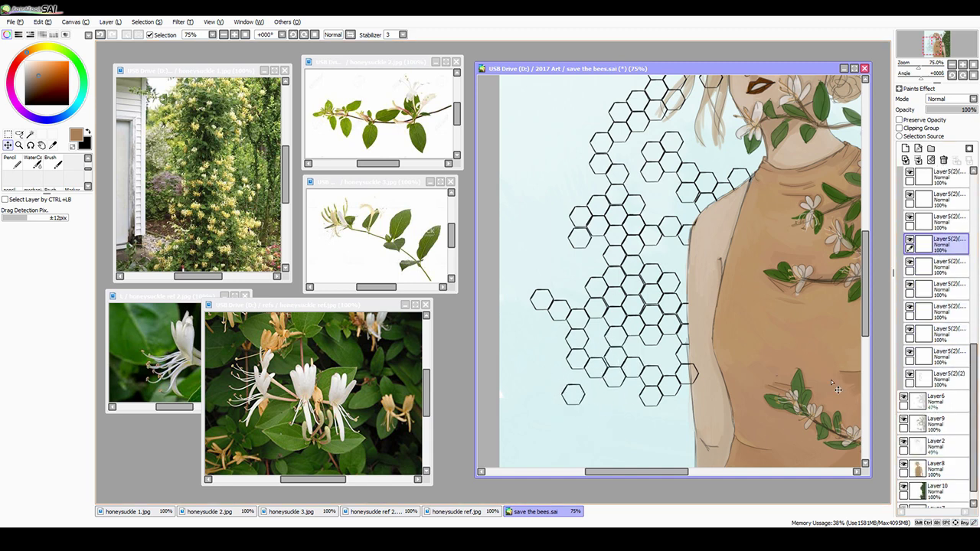
scroll(838, 389, "down", 3)
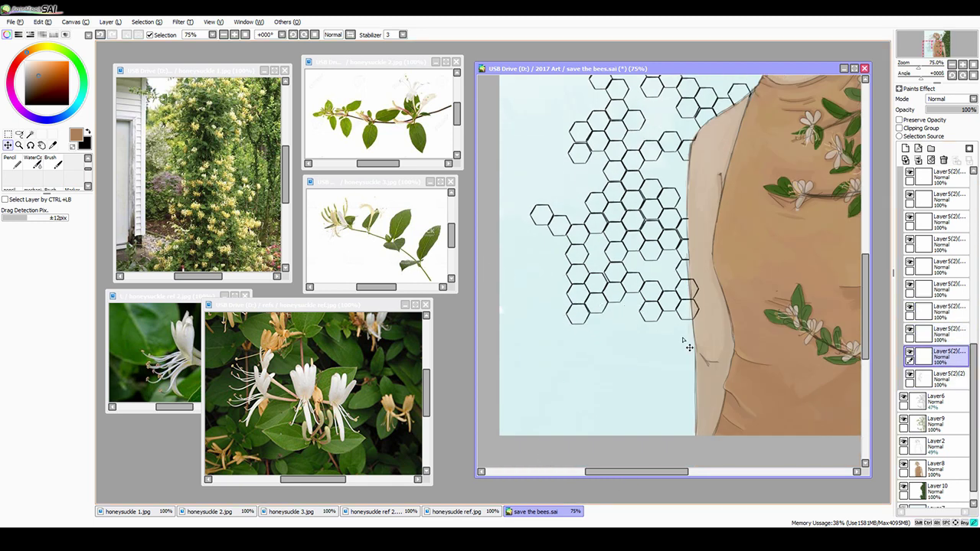
Step: Merge the placed hexagon copies down into a single honeycomb layer, keeping one spare hexagon layer
key("ctrl+e")
key("ctrl+e")
key("ctrl+e")
key("ctrl+e")
key("ctrl+e")
key("ctrl+e")
key("ctrl+e")
key("ctrl+e")
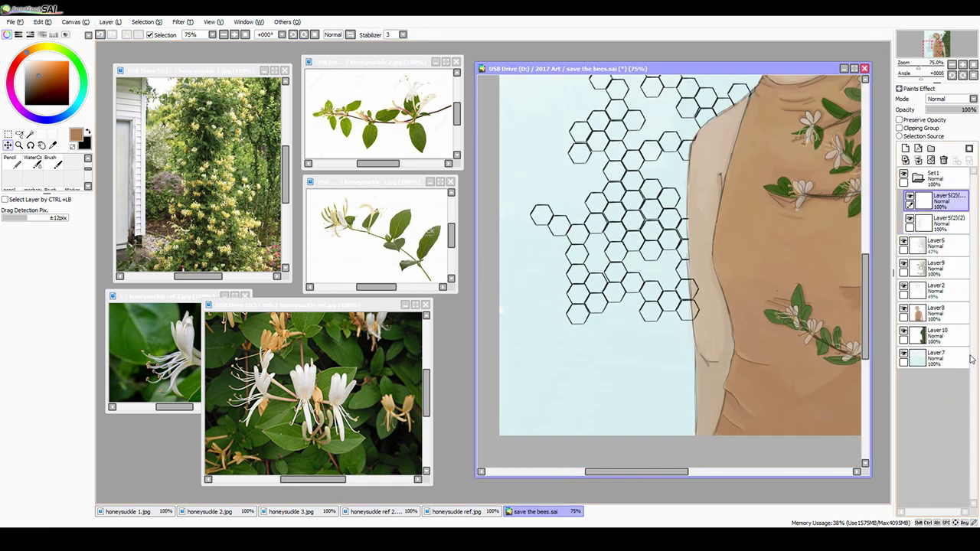
Step: Select the lower-left hexagons on Layer5(2)(2) and nudge them into alignment with the honeycomb
left_click(637, 191, "ctrl")
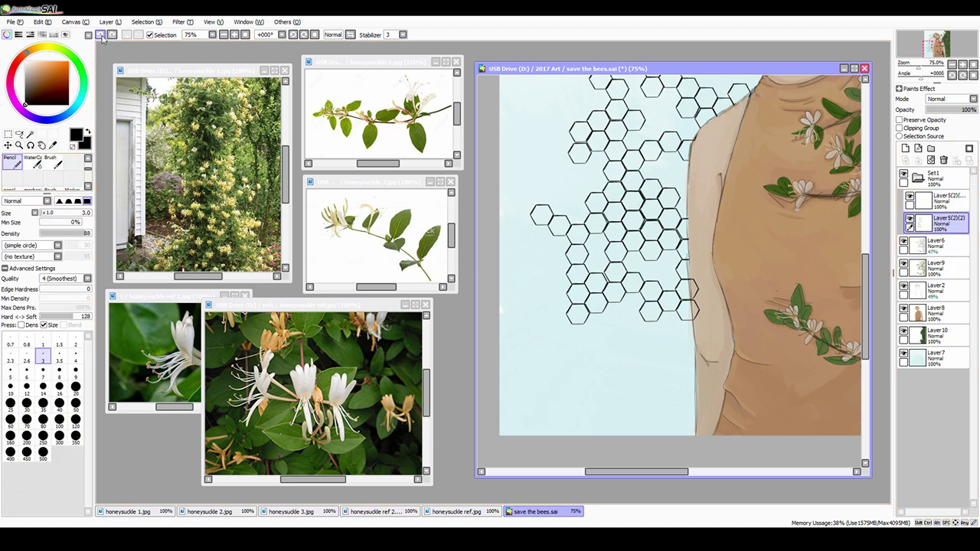
key("s")
mouse_move(536, 207)
left_mouse_down()
mouse_move(582, 249)
mouse_move(605, 310)
left_mouse_up()
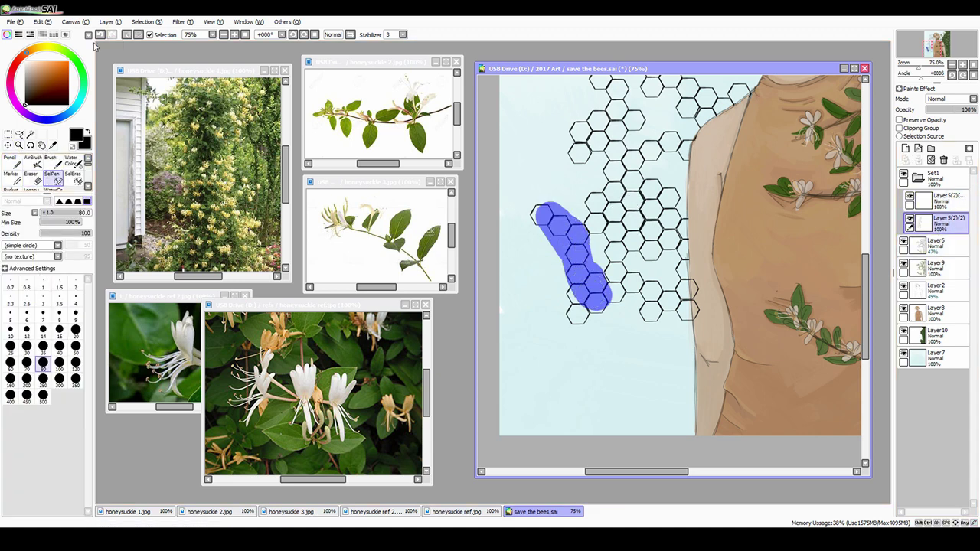
key("ctrl+d")
left_click_drag(601, 272, 570, 318)
key("n")
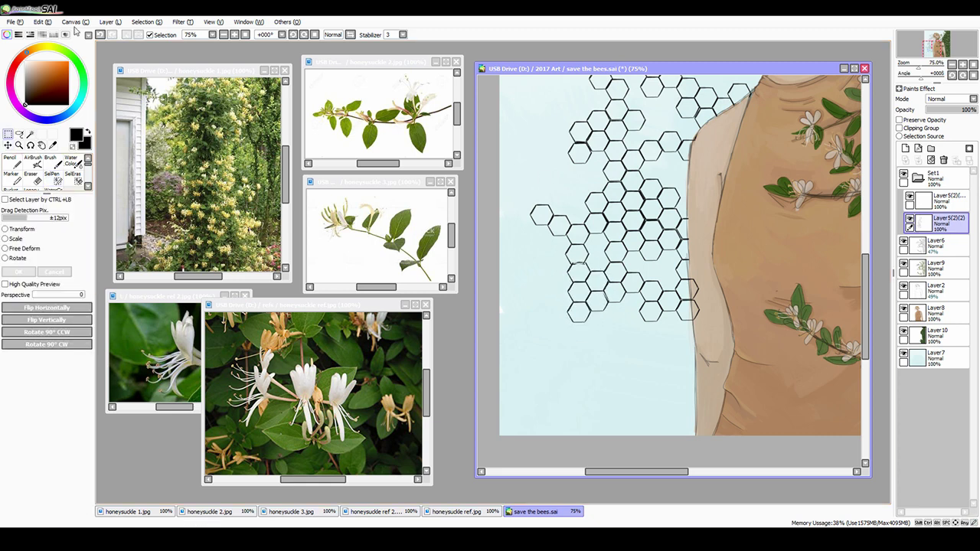
Step: Duplicate the spare single-hexagon layer repeatedly to get a fresh batch of copies
left_click(223, 35)
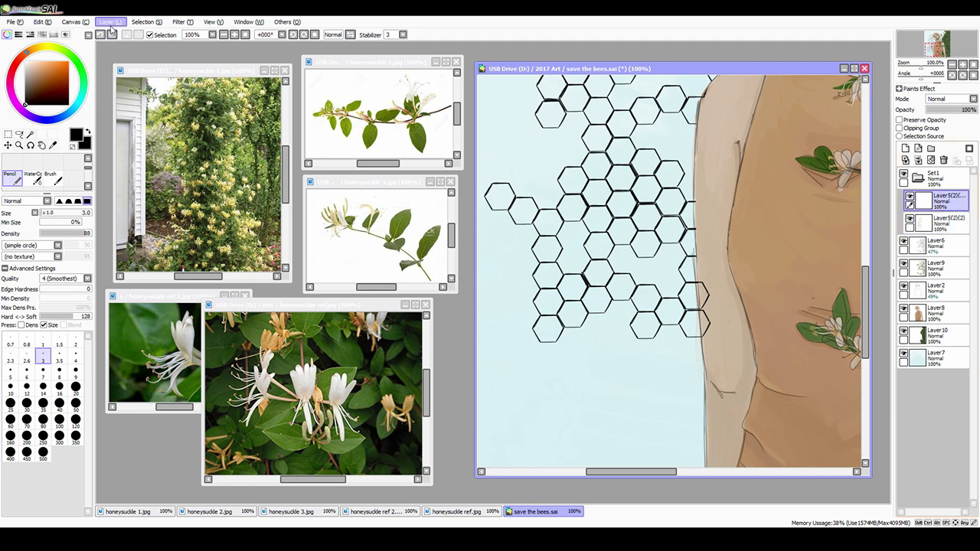
key("ctrl+j")
key("ctrl+j")
key("ctrl+j")
key("ctrl+j")
key("ctrl+j")
key("ctrl+j")
key("ctrl+j")
key("ctrl+j")
key("ctrl+j")
key("ctrl+j")
key("ctrl+j")
key("ctrl+j")
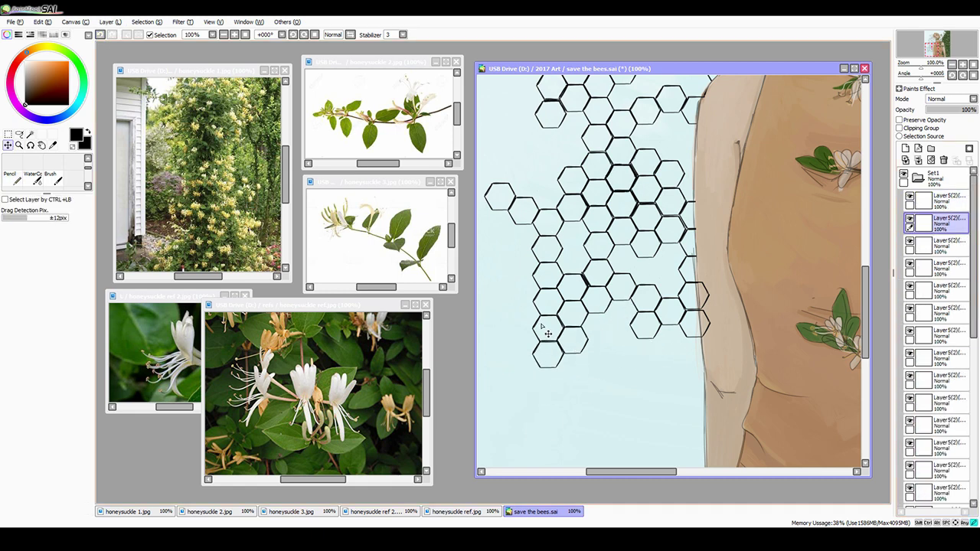
Step: Arrange the hexagon copies into chains and clusters across the lower background beside the forearm
scroll(571, 347, "down", 1)
left_click(936, 334)
left_click_drag(566, 337, 549, 366)
scroll(613, 322, "down", 3)
left_click_drag(566, 268, 603, 306)
left_click_drag(603, 307, 712, 261)
left_click_drag(708, 315, 573, 316)
Step: Merge the lower background hexagons into the honeycomb layer and prepare new single-hexagon copies
key("ctrl+e")
key("ctrl+e")
key("ctrl+e")
key("ctrl+e")
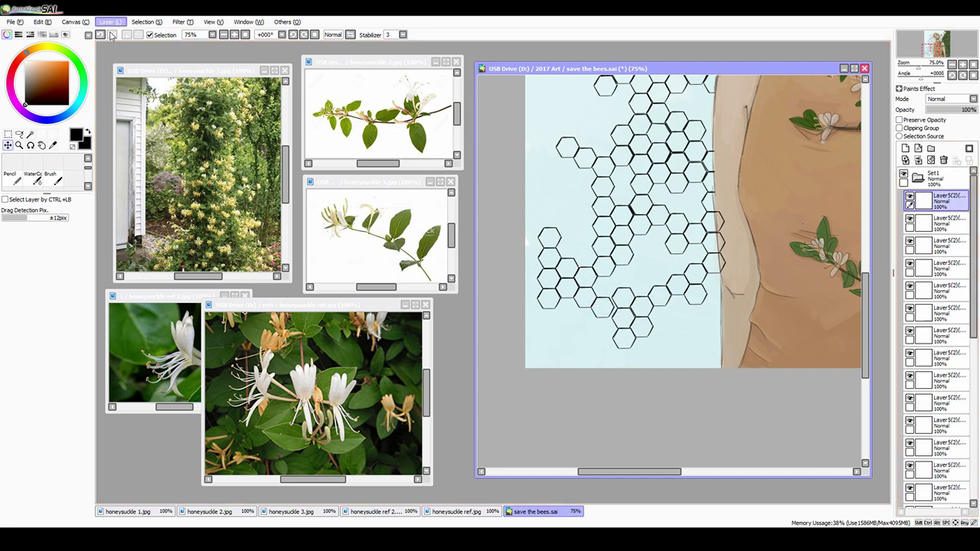
key("ctrl+e")
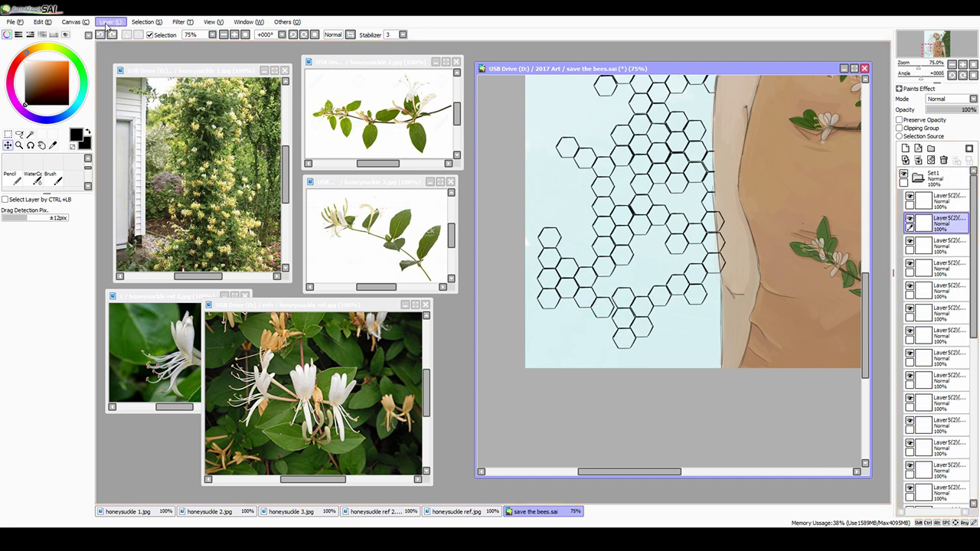
Step: Place hexagon copies on the honeycomb's outer edge to the left of the loose hair strands
left_click(958, 224)
key("s")
mouse_move(570, 249)
left_mouse_down()
mouse_move(602, 322)
mouse_move(571, 301)
left_mouse_up()
key("ctrl+t")
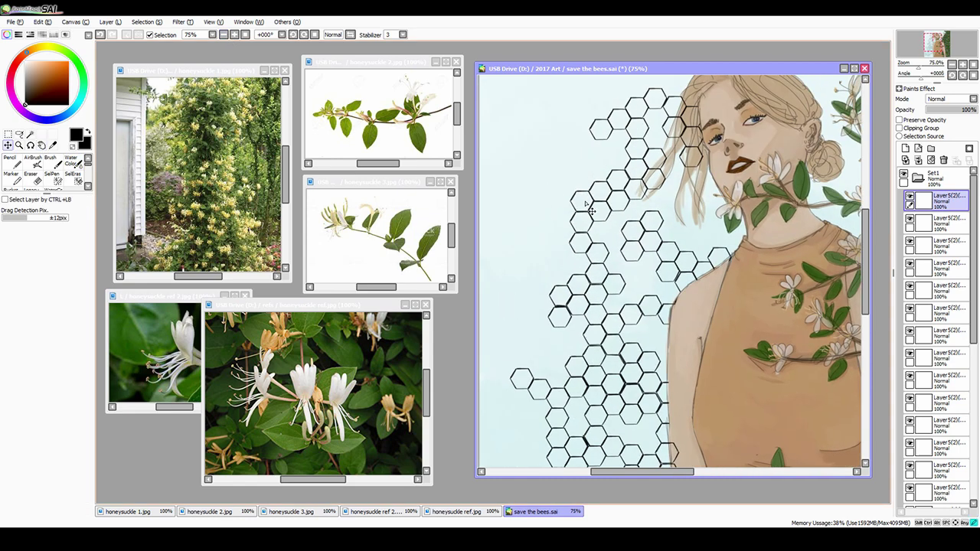
left_click(591, 211, "ctrl")
scroll(592, 212, "down", 2)
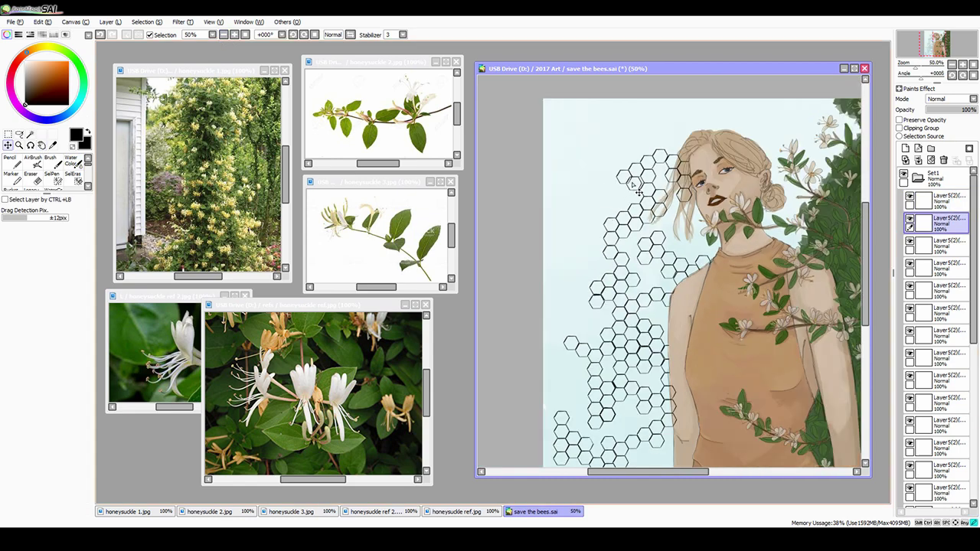
left_click(601, 234, "ctrl")
Step: Fill the gap between the loose hair, neck and shoulder with hexagon copies from successive layers
left_click(663, 241, "ctrl")
left_click(666, 236, "ctrl")
left_click(684, 258, "ctrl")
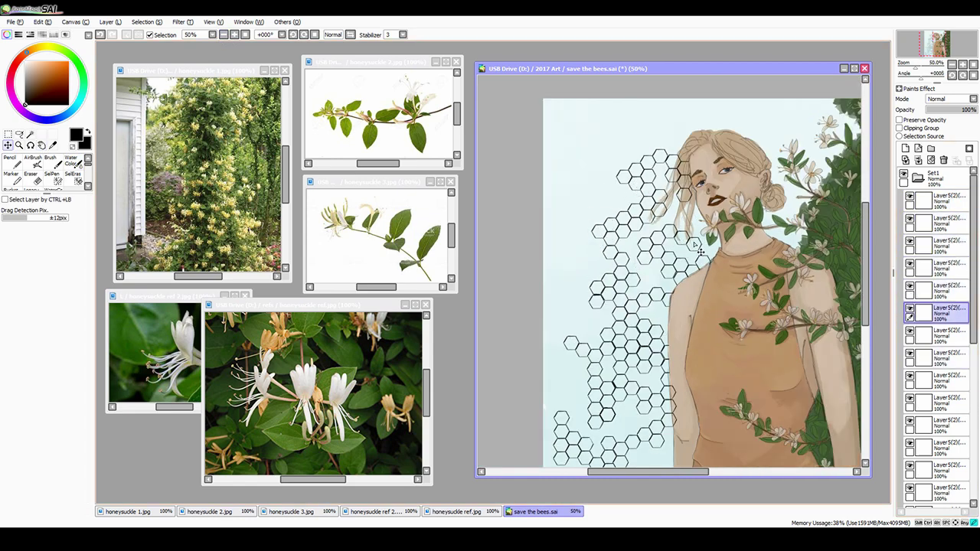
left_click(699, 247, "ctrl")
left_click(689, 222, "ctrl")
left_click(691, 220, "ctrl")
left_click(693, 220, "ctrl")
left_click(697, 222, "ctrl")
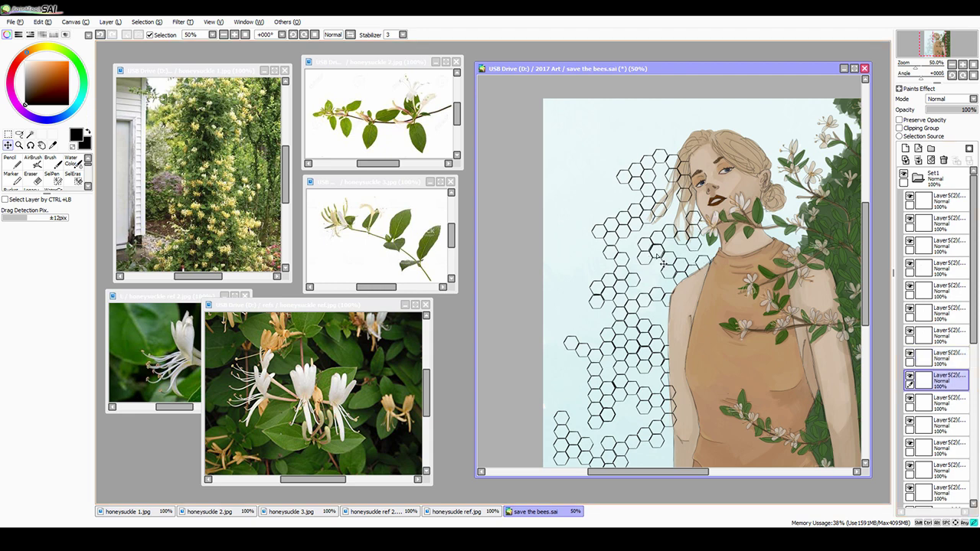
Step: Add single hexagons to the honeycomb's outer edge beside the upper arm and at chin height
left_click(612, 391, "ctrl")
left_click(579, 410, "ctrl")
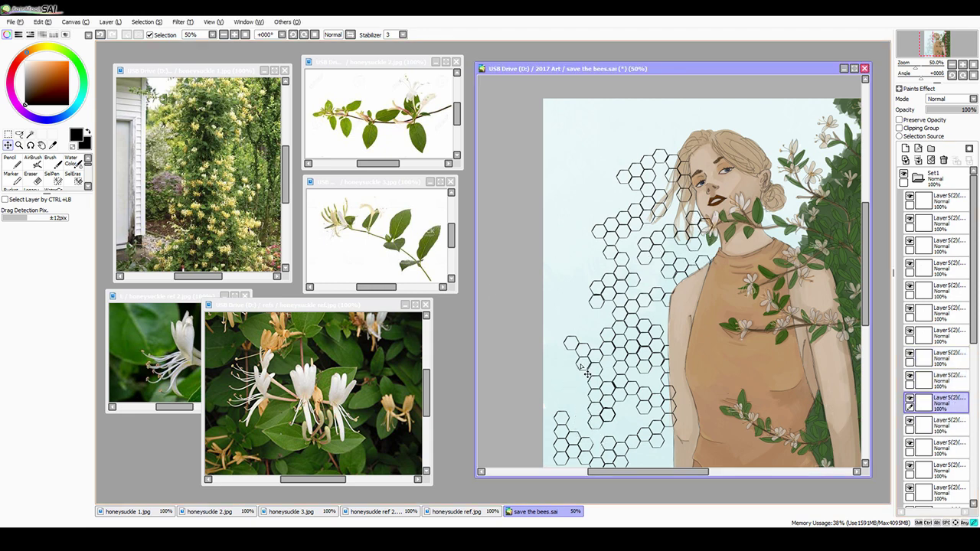
left_click(578, 313, "ctrl")
left_click(578, 313, "ctrl")
left_click(585, 309, "ctrl")
left_click(600, 205, "ctrl")
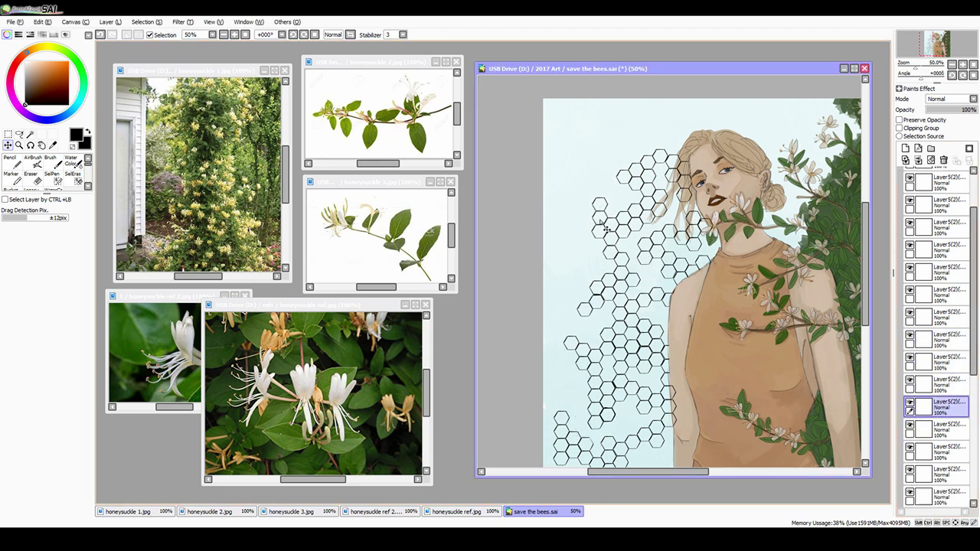
Step: Build a hexagon cluster at chin height and extend it in a chain to the canvas's left edge
left_click(585, 225, "ctrl")
left_click(587, 220, "ctrl")
left_click(588, 229, "ctrl")
left_click(586, 241, "ctrl")
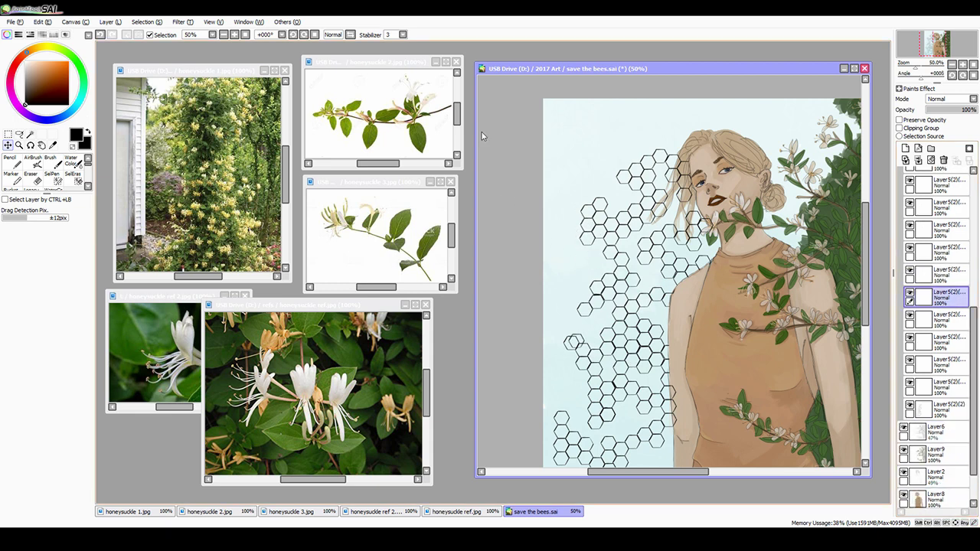
left_click(573, 237, "ctrl")
left_click(555, 251, "ctrl")
left_click(552, 234, "ctrl")
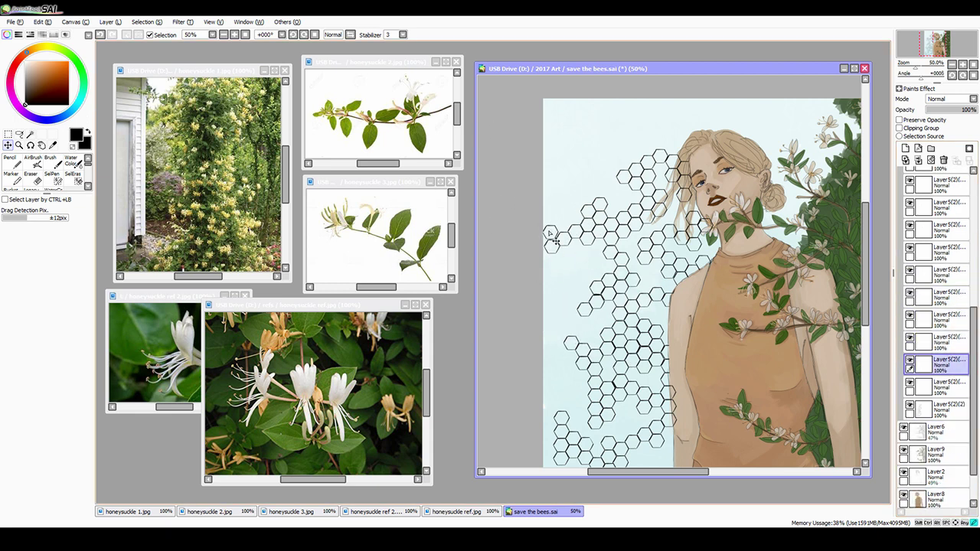
left_click(559, 253, "ctrl")
left_click(561, 256, "ctrl")
Step: Make another batch of single-hexagon copies and place them around the forehead and the hairline
left_click(110, 22)
left_click(99, 38)
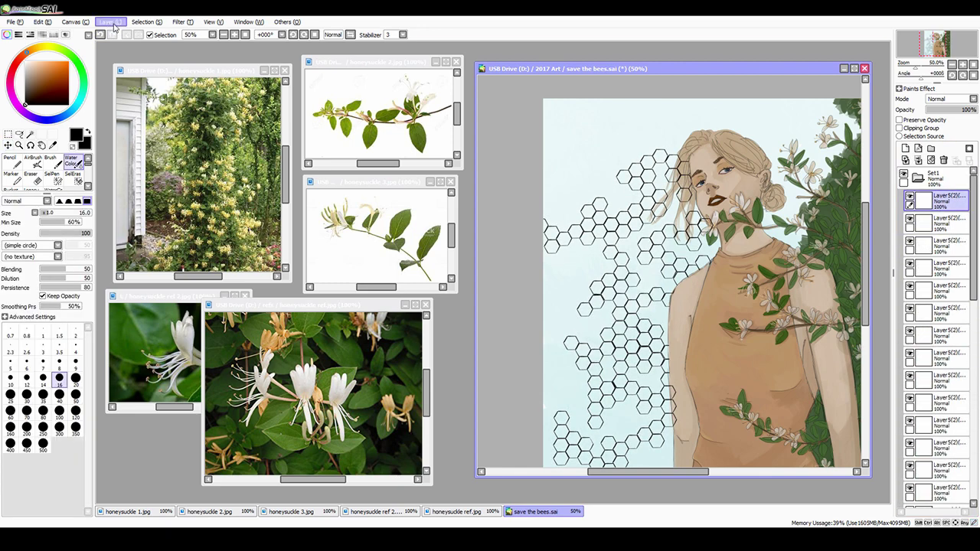
left_click_drag(596, 101, 559, 80)
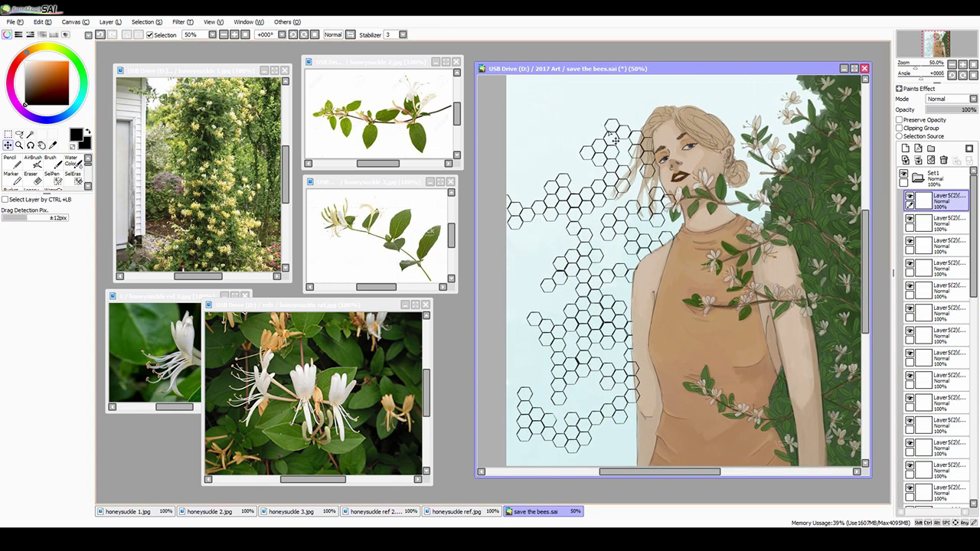
left_click(564, 121, "ctrl")
scroll(621, 194, "up", 1)
left_click(644, 203, "ctrl")
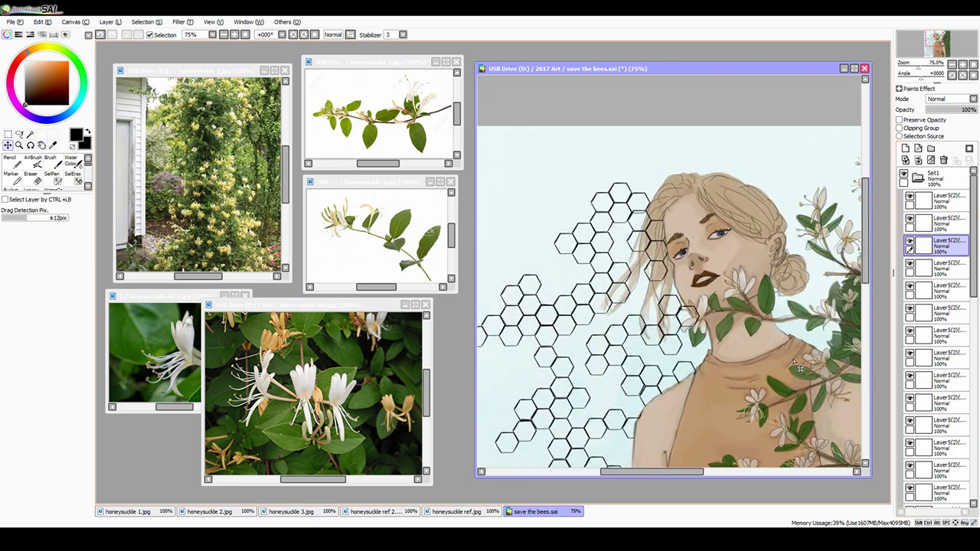
left_click(610, 229, "ctrl")
left_click(678, 190, "ctrl")
left_click(678, 188, "ctrl")
left_click(693, 176, "ctrl")
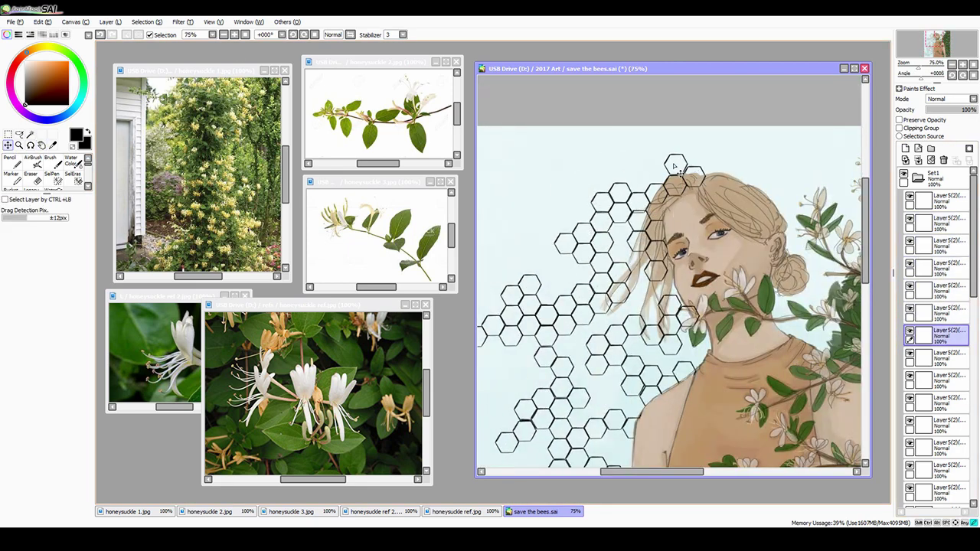
Step: Arrange hexagon copies in an arc above the crown of the head
left_click(676, 166, "ctrl")
scroll(690, 199, "down", 1)
left_click(689, 205, "ctrl")
scroll(688, 205, "up", 1)
left_click(701, 199, "ctrl")
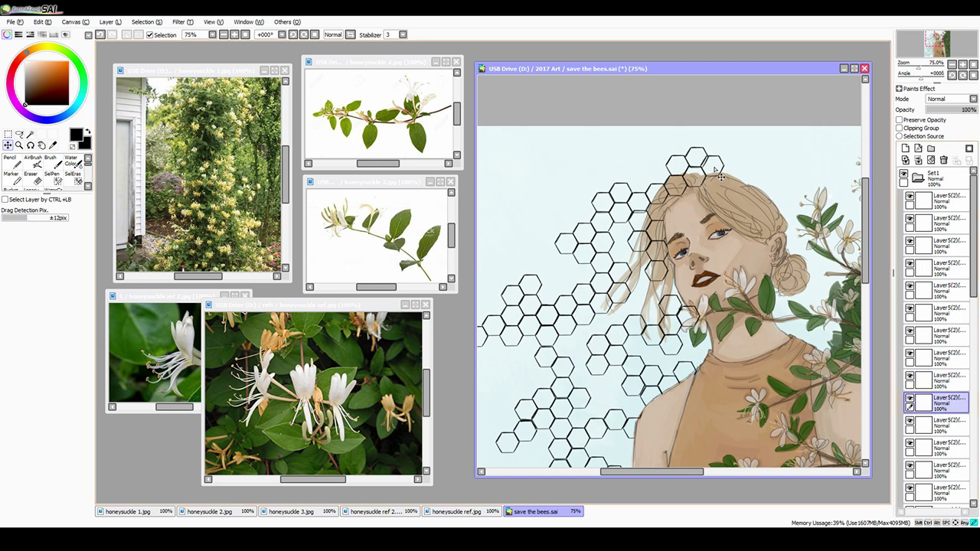
left_click(713, 167, "ctrl")
left_click(734, 177, "ctrl")
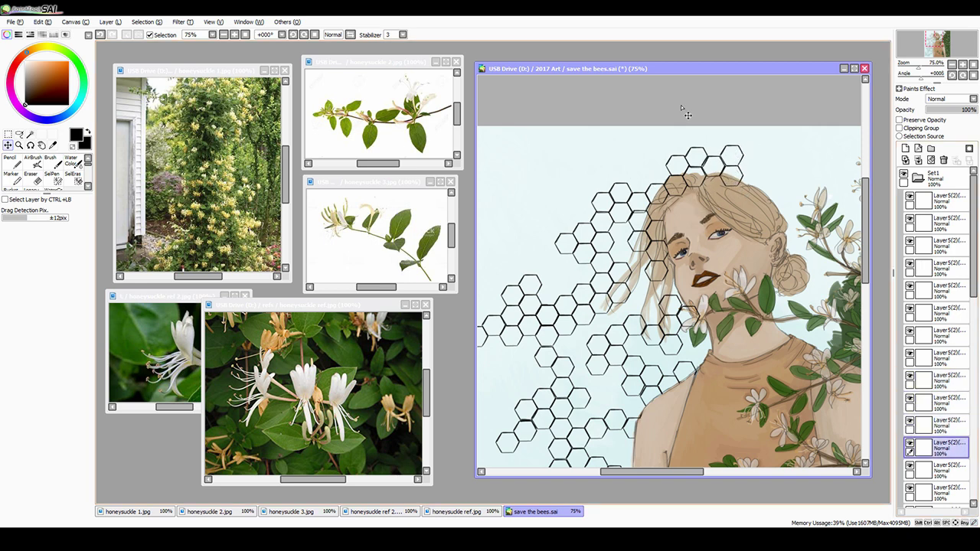
Step: Adjust the hexagons along the top of the hair so they line up with the arc above
left_click(731, 178, "ctrl")
left_click(731, 172, "ctrl")
left_click(714, 168, "ctrl")
left_click(702, 184, "ctrl")
left_click(677, 202, "ctrl")
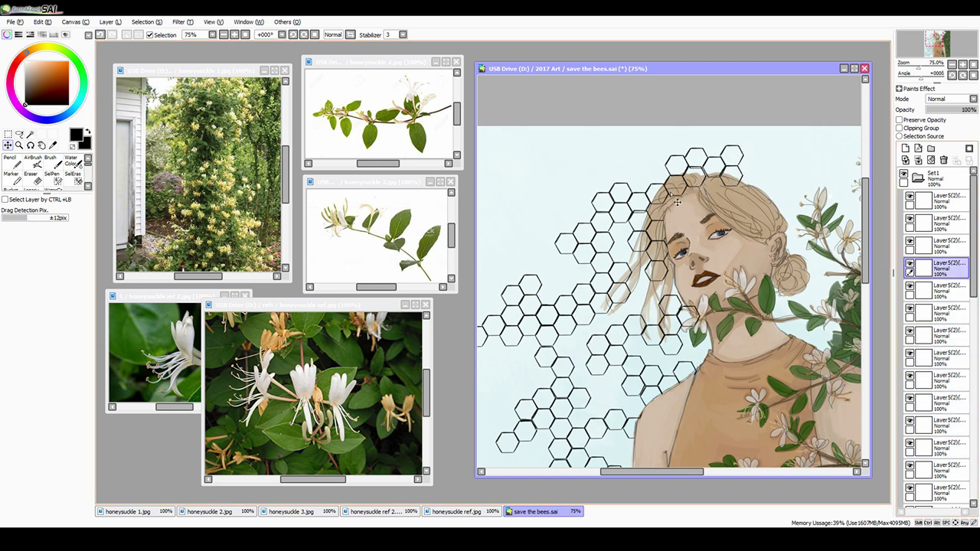
left_click(670, 203, "ctrl")
left_click(713, 170, "ctrl")
left_click(681, 166, "ctrl")
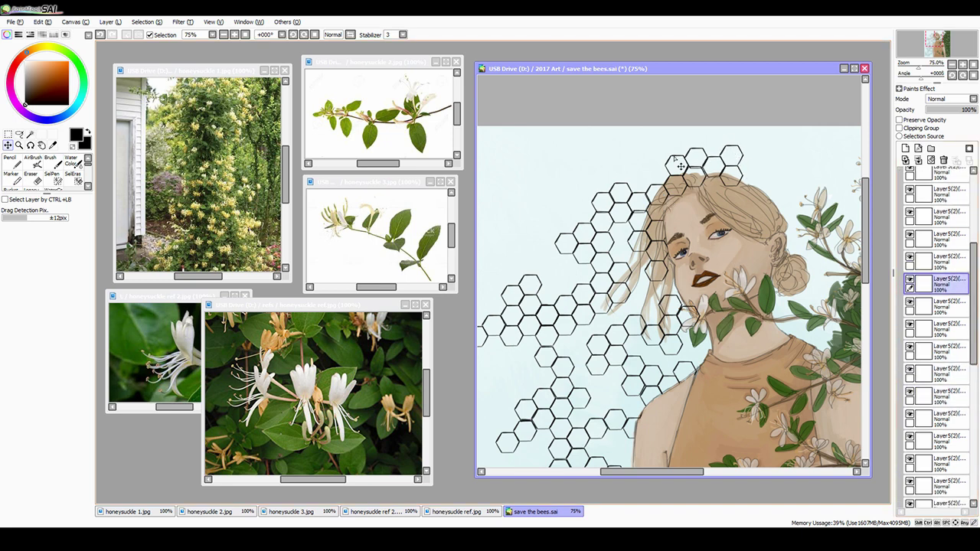
Step: Extend the arc toward the upper right and place hexagons over the hair beside the bun
left_click_drag(734, 147, 932, 295)
left_click(781, 245, "ctrl")
left_click(787, 237, "ctrl")
left_click(758, 226, "ctrl")
left_click(932, 295)
key("minus")
left_click(935, 318)
left_click(938, 364)
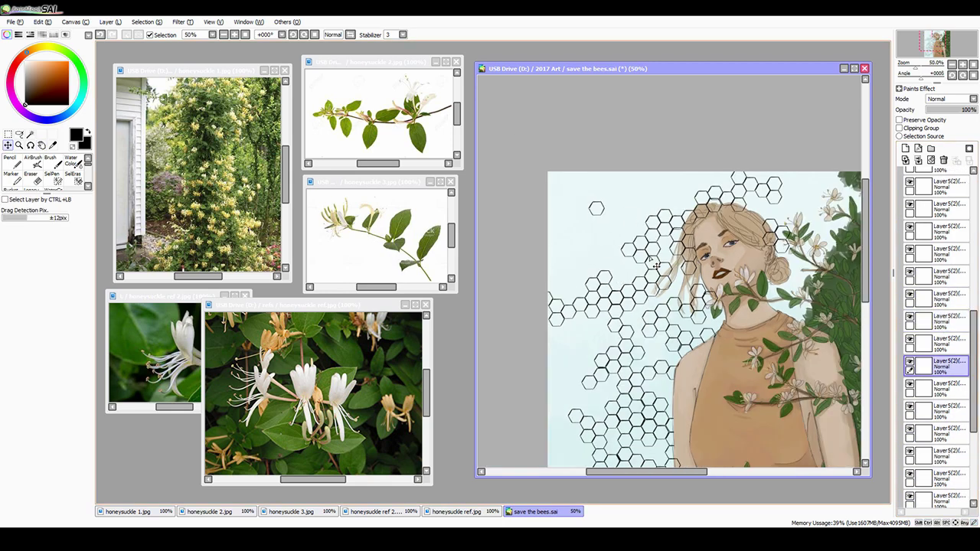
Step: Build a chain of hexagons from the forehead cluster up to the canvas's upper-left area
left_click(940, 342)
key("plus")
left_click_drag(559, 173, 611, 118)
left_click(657, 352, "ctrl")
left_click(630, 149, "ctrl")
left_click(610, 137, "ctrl")
left_click(594, 148, "ctrl")
left_click(610, 116, "ctrl")
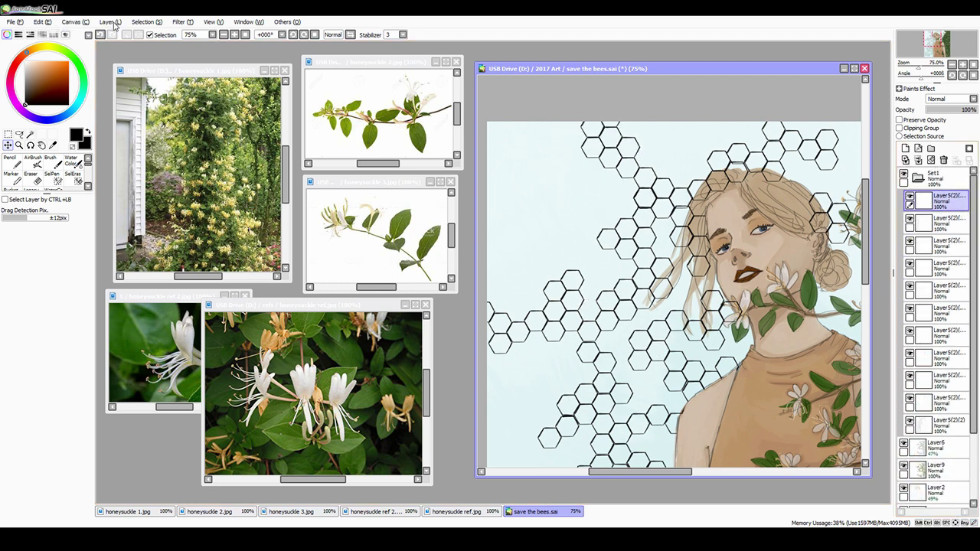
Step: Merge the placed hexagons into the honeycomb layer and prepare another batch of single-hexagon copies
left_click(944, 418)
left_click(565, 410, "ctrl")
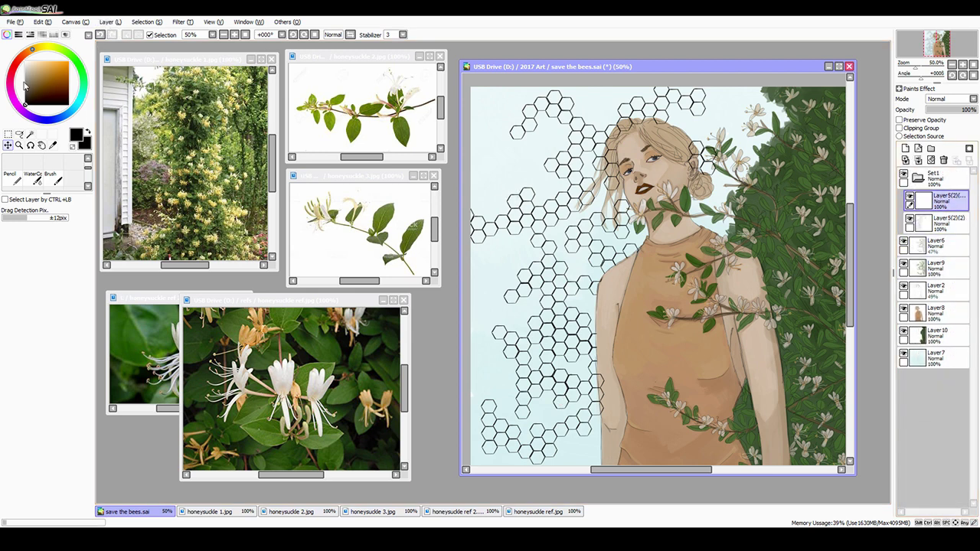
key("ctrl+z")
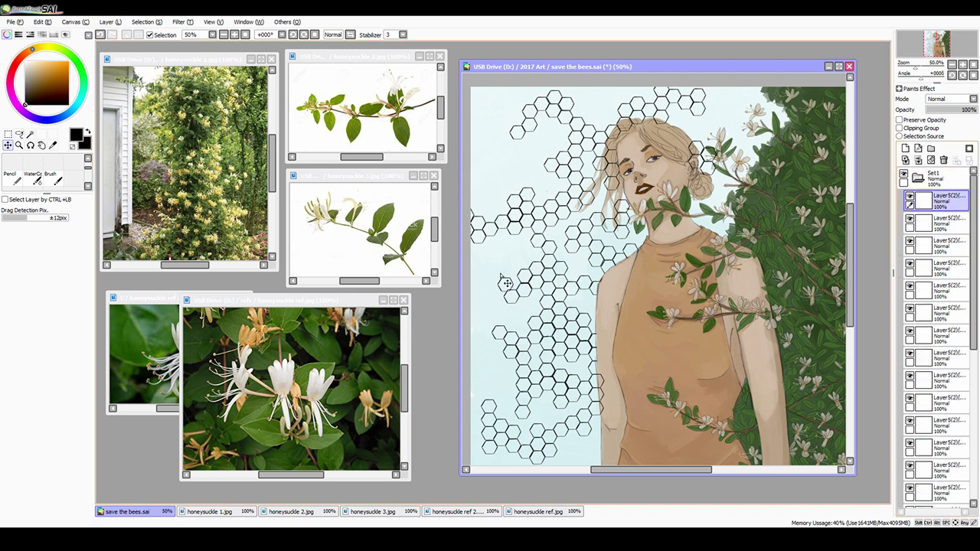
Step: Place hexagon copies in a chain from the honeycomb beside the upper arm to the canvas's left edge
left_click(504, 285, "ctrl")
left_click(501, 319, "ctrl")
left_click(487, 307, "ctrl")
left_click(482, 298, "ctrl")
left_click(476, 304, "ctrl")
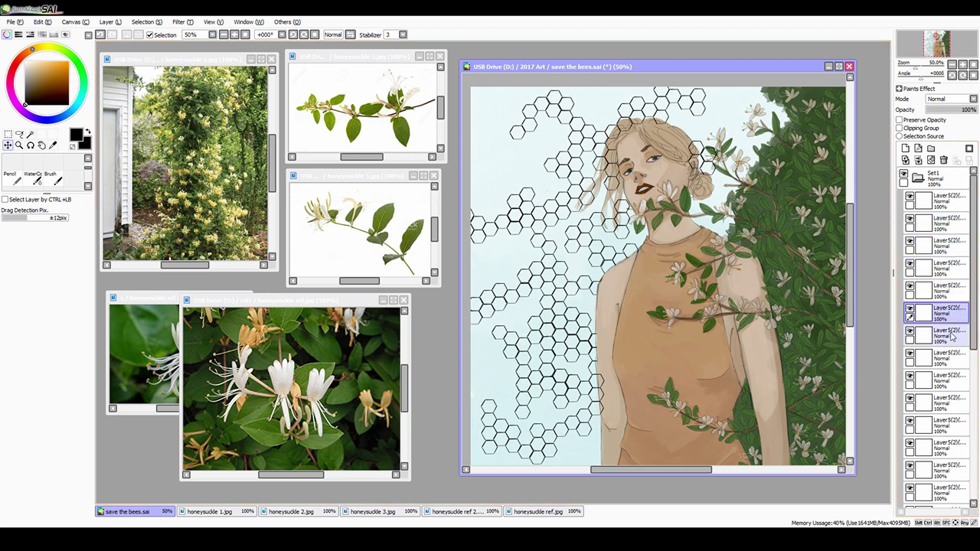
Step: Place hexagon copies between the canvas's left edge and the honeycomb cluster beside the elbow to fill the open area
left_click(477, 334, "ctrl")
left_click(476, 350, "ctrl")
left_click(476, 349, "ctrl")
left_click(487, 352, "ctrl")
left_click(509, 302, "ctrl")
left_click(506, 386, "ctrl")
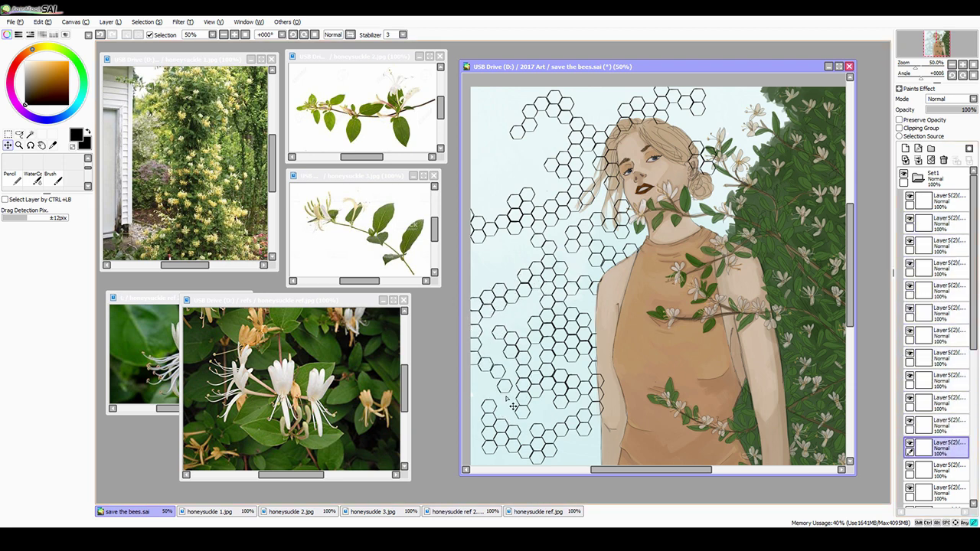
Step: Extend the lowest honeycomb chain along the bottom of the background toward the woman's lower arm with hexagon copies
left_click(511, 379, "ctrl")
left_click(489, 438, "ctrl")
left_click_drag(465, 478, 507, 414)
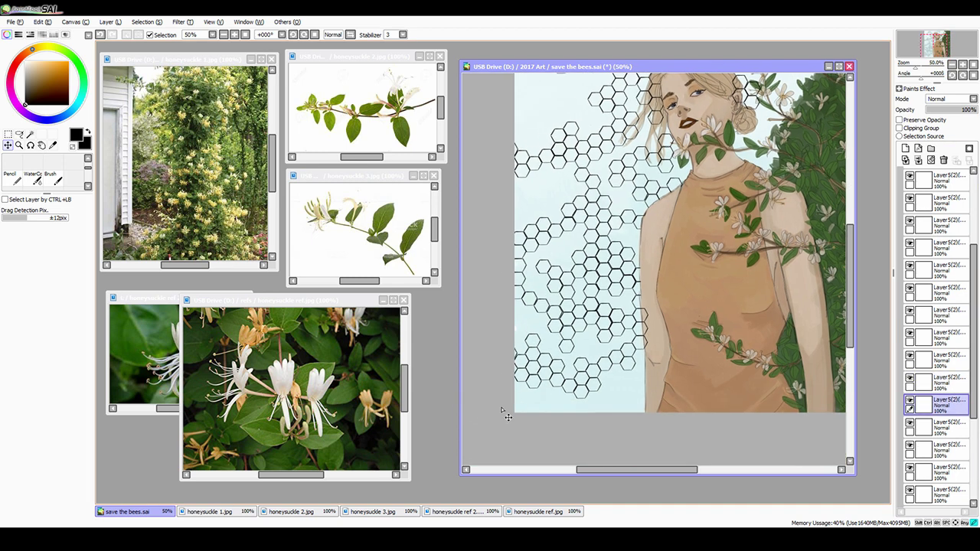
left_click(567, 244, "ctrl")
left_click(518, 364, "ctrl")
left_click(592, 398, "ctrl")
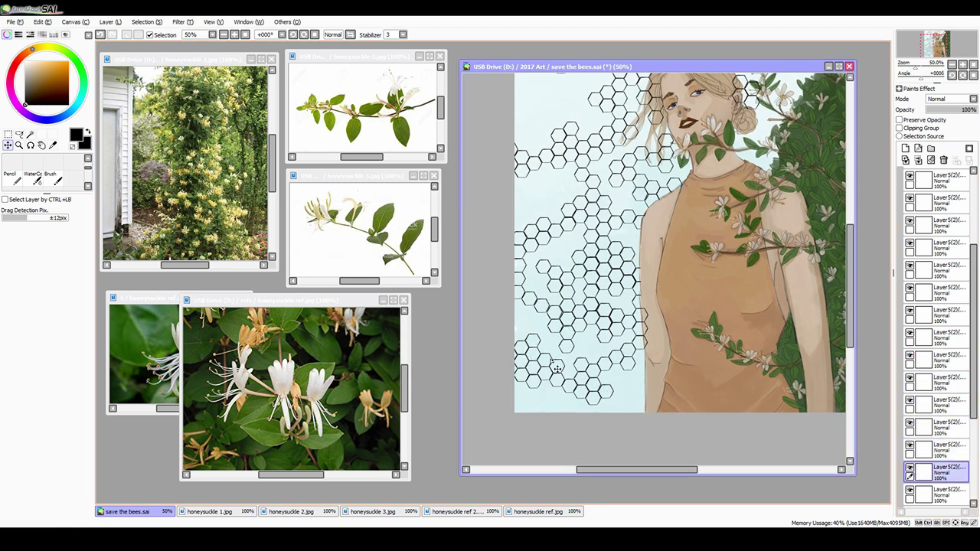
left_click(634, 391, "ctrl")
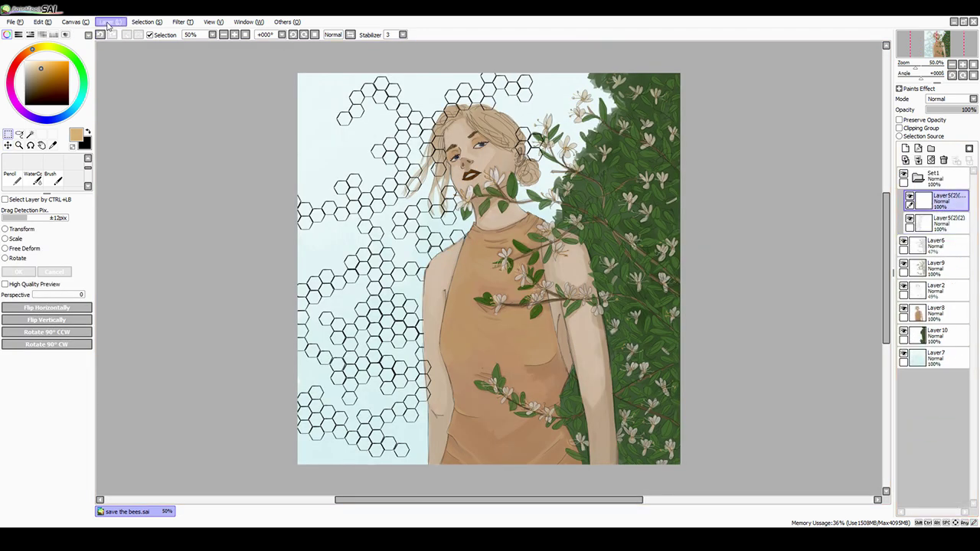
Step: Move hexagon copies onto the canvas's bottom edge and the end of the lowest chain near the arm
left_click(11, 146)
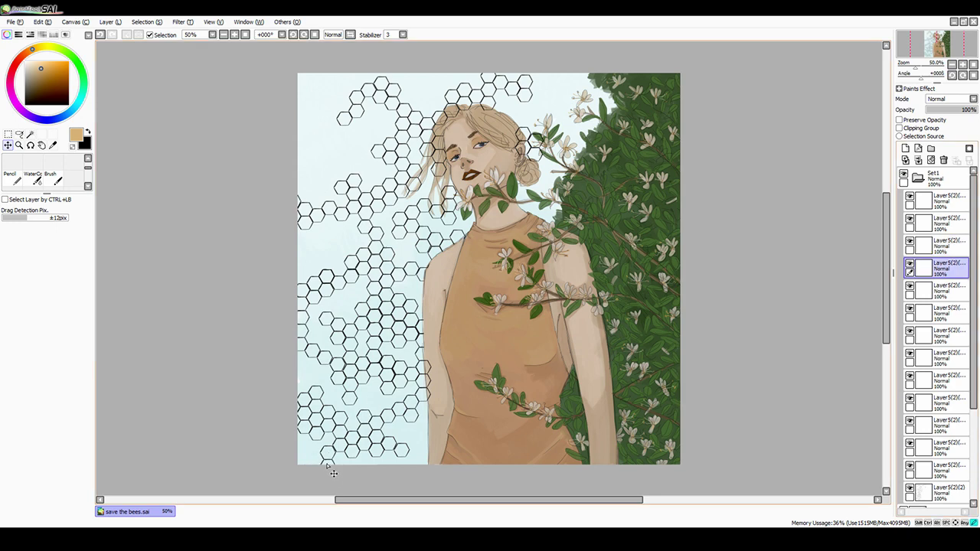
left_click(934, 314)
left_click(359, 424, "ctrl")
left_click(437, 379, "ctrl")
left_click(317, 392, "ctrl")
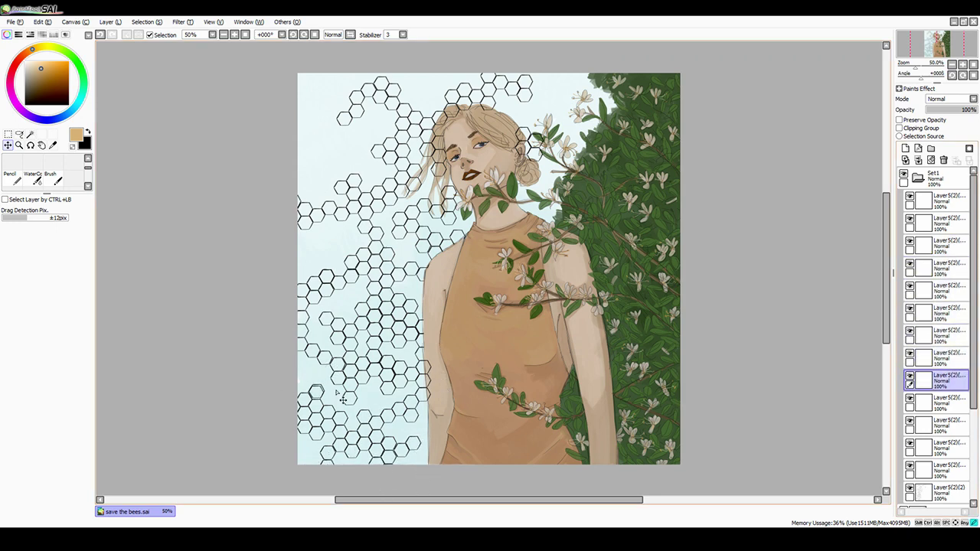
Step: Add hexagons along the canvas's lower-left edge, joining the bottom cluster to the chain above it
left_click(314, 382, "ctrl")
left_click(311, 364, "ctrl")
left_click(319, 364, "ctrl")
left_click(326, 222, "ctrl")
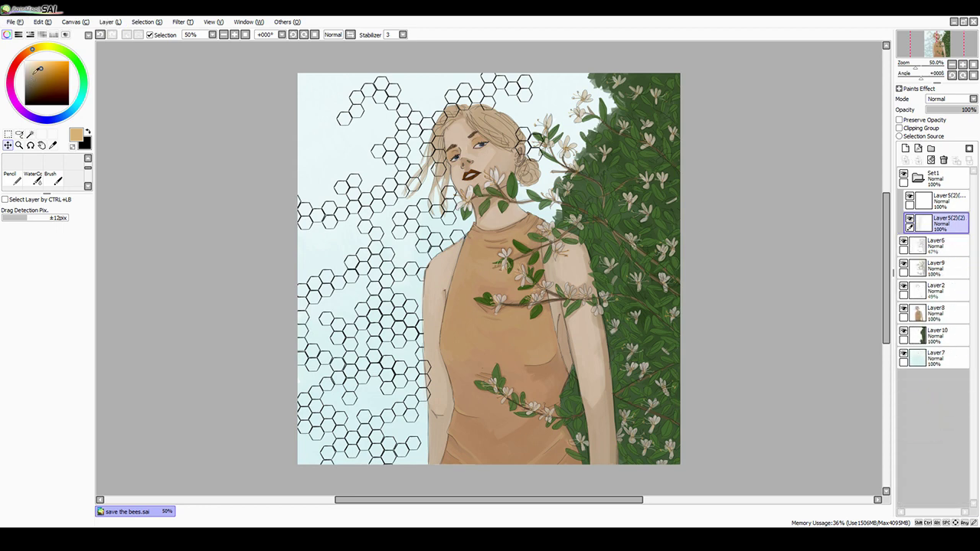
Step: Position copies from a new batch of single hexagons beside the lower arm and in the bottom row of the honeycomb
key("ctrl+z")
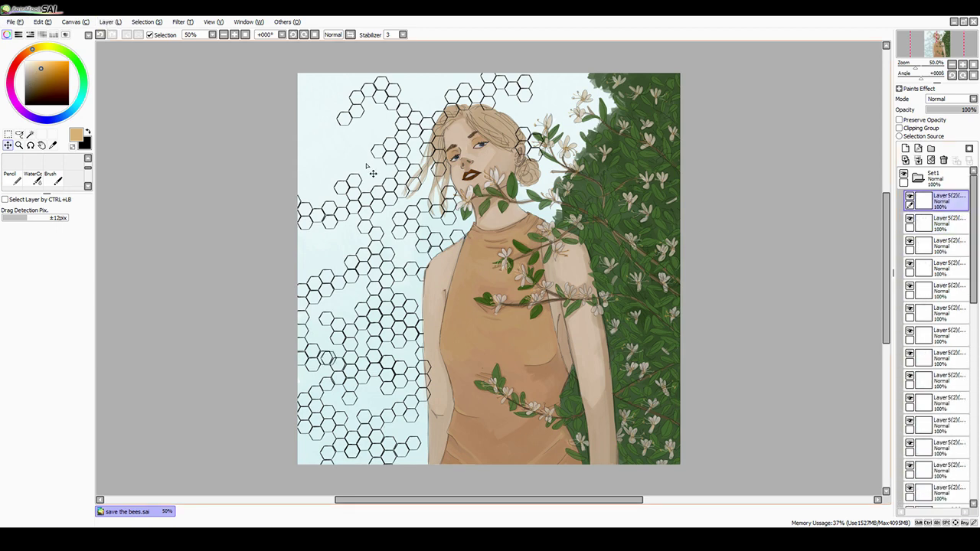
left_click(425, 449, "ctrl")
left_click(424, 437, "ctrl")
left_click(360, 448, "ctrl")
left_click(925, 291)
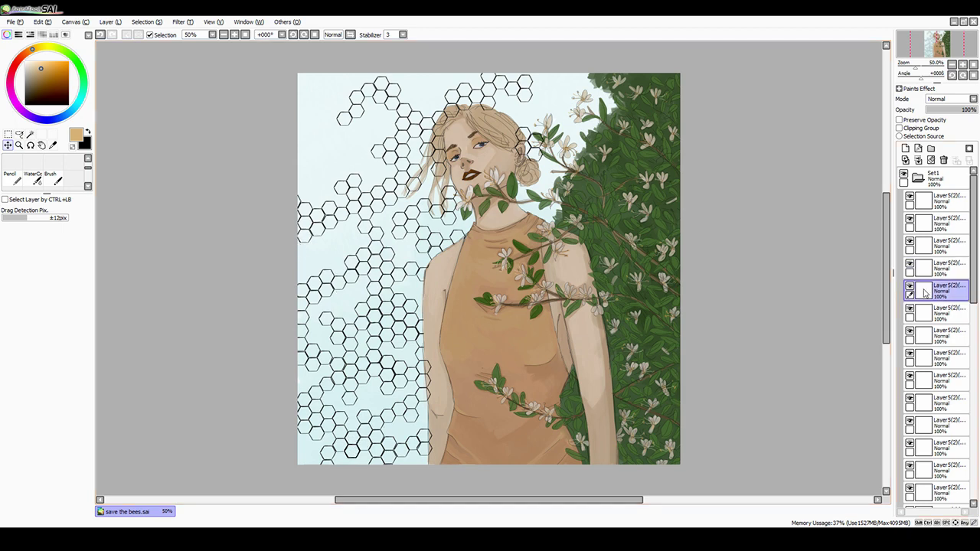
Step: Fill the left side of the honeycomb with hexagons between the face-level chain and the shoulder-level chain
left_click(303, 254, "ctrl")
left_click(321, 245, "ctrl")
left_click(332, 284, "ctrl")
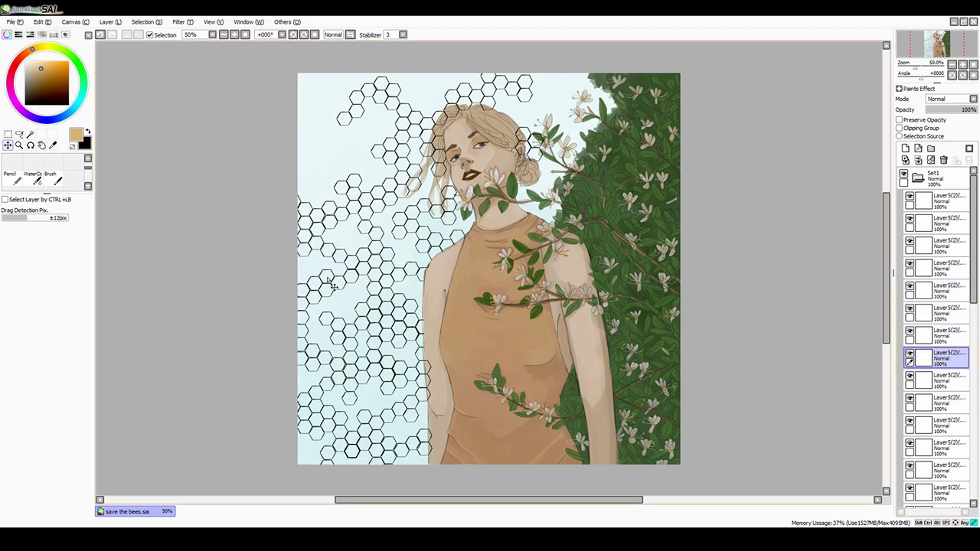
left_click(316, 285, "ctrl")
left_click(315, 268, "ctrl")
left_click(332, 348, "ctrl")
left_click(342, 383, "ctrl")
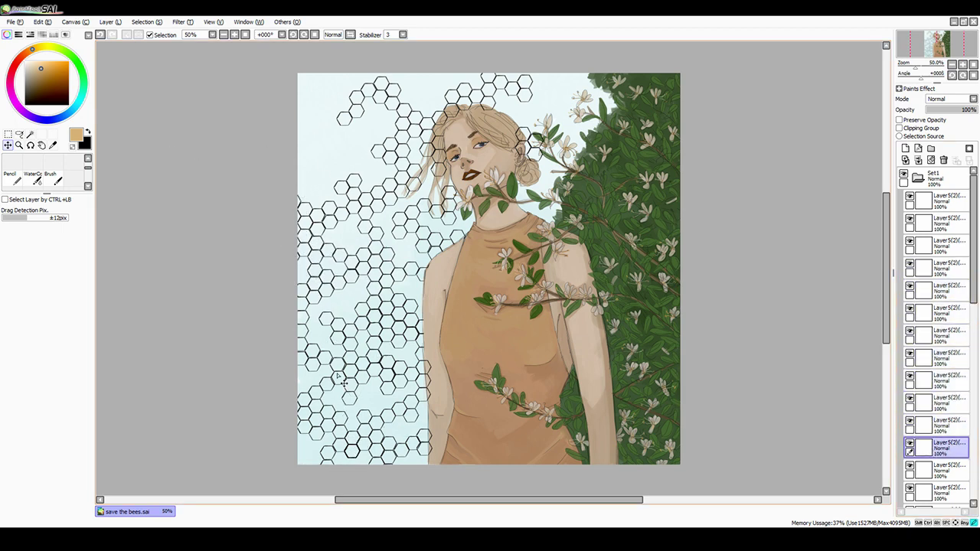
scroll(938, 458, "down", 3)
Step: Build a short column of hexagons upward from the face-level chain and lengthen the top arc toward the left edge
left_click(343, 173, "ctrl")
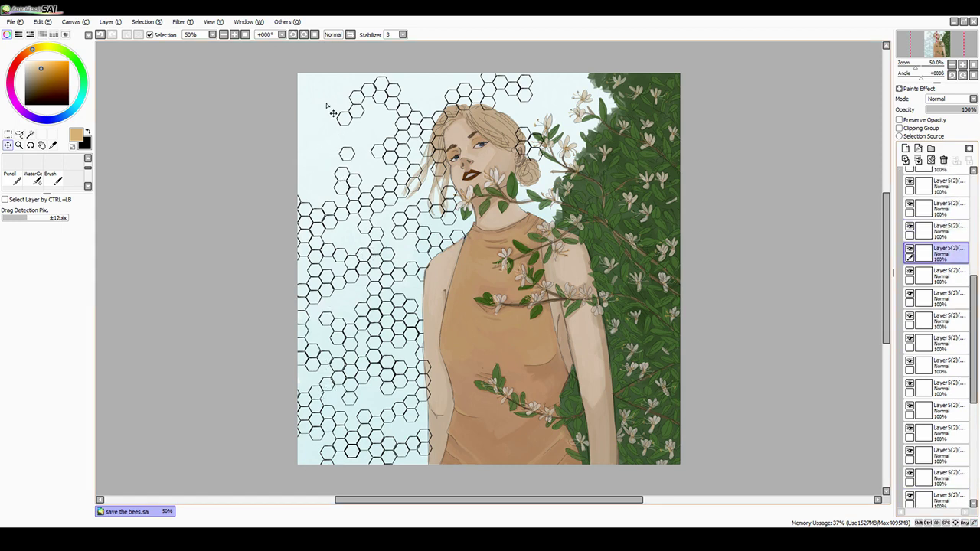
left_click(347, 154, "ctrl")
left_click(340, 157, "ctrl")
left_click(336, 155, "ctrl")
left_click(333, 153, "ctrl")
left_click(330, 135, "ctrl")
left_click(332, 111, "ctrl")
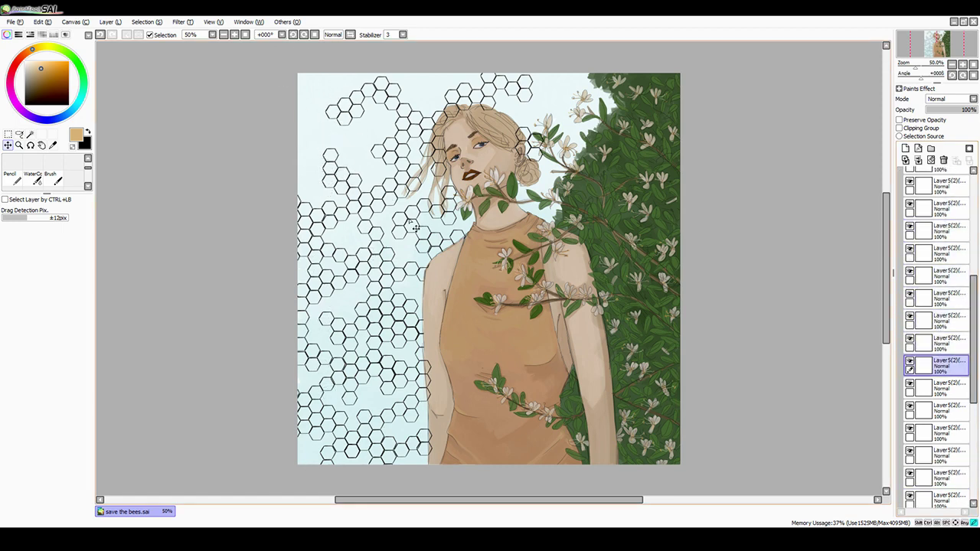
Step: Bridge the upper-left column of hexagons to the cluster beside the hair with more hexagon copies
left_click(362, 188, "ctrl")
left_click(367, 145, "ctrl")
left_click(339, 170, "ctrl")
left_click(338, 232, "ctrl")
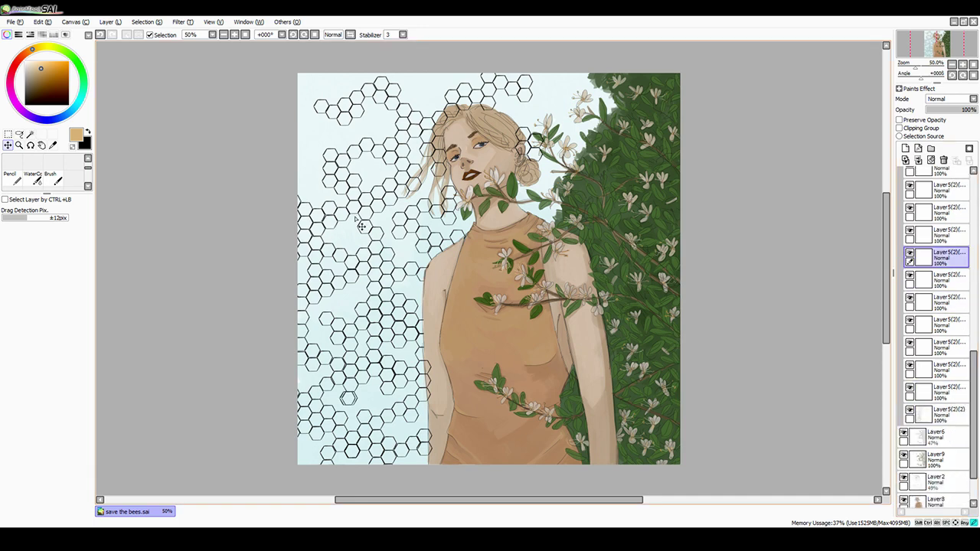
Step: Carry the top arc of hexagons to the canvas's left edge and place a few more just below it
left_click(341, 363, "ctrl")
left_click(308, 134, "ctrl")
left_click(303, 137, "ctrl")
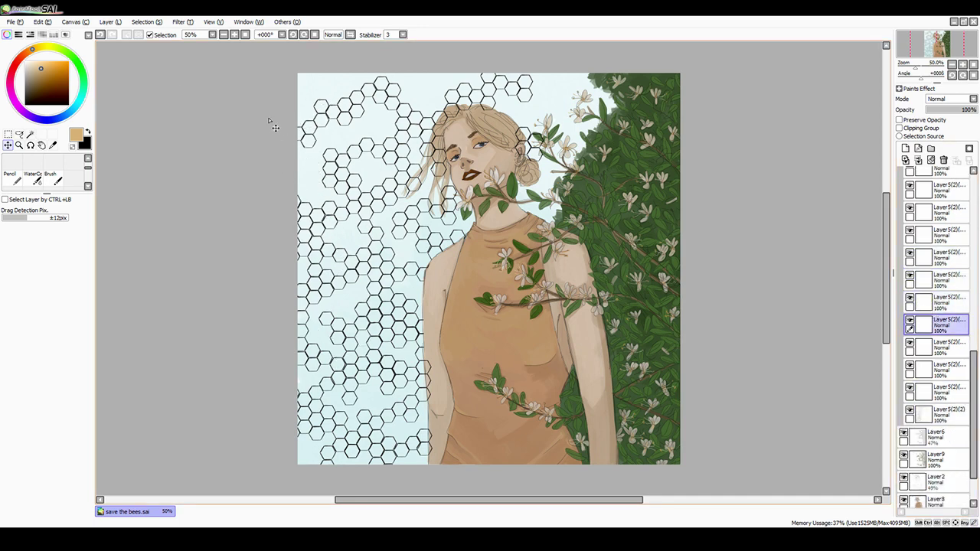
left_click(317, 174, "ctrl")
left_click(305, 171, "ctrl")
left_click(306, 170, "ctrl")
key("ctrl+g")
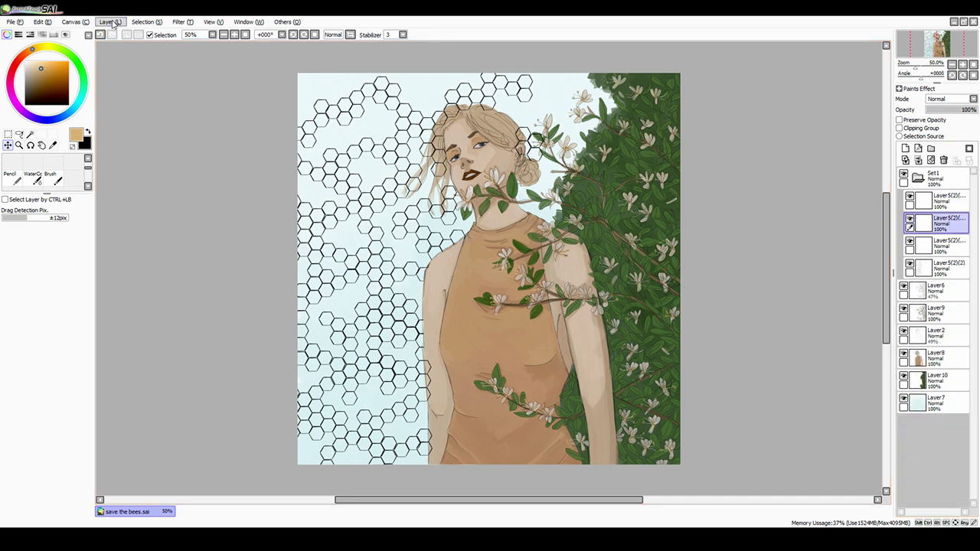
Step: Place hexagon copies in the canvas's top-left corner and along the top edge, connecting them to the arc
left_click(392, 167, "ctrl")
left_click(320, 90, "ctrl")
left_click(308, 81, "ctrl")
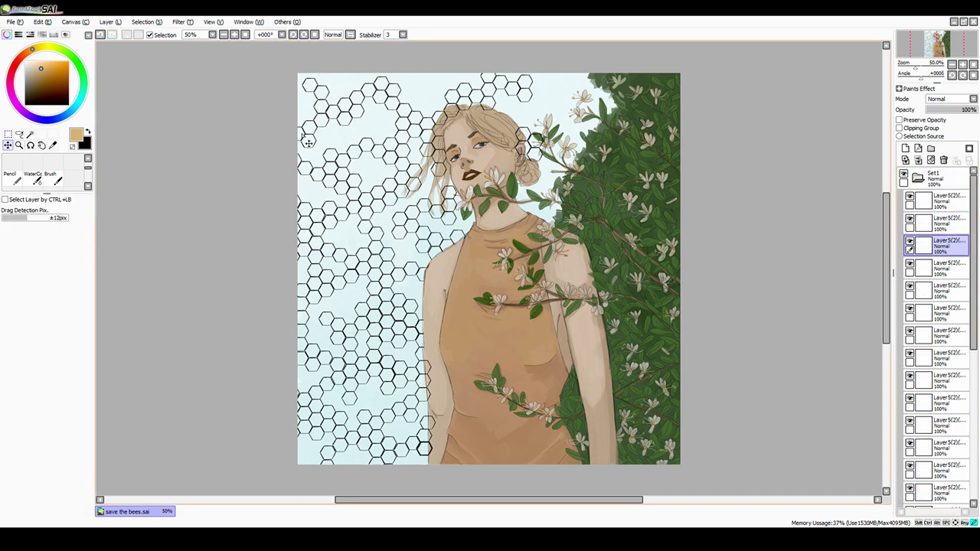
left_click(356, 170, "ctrl")
left_click(373, 125, "ctrl")
left_click(373, 125, "ctrl")
left_click(355, 289, "ctrl")
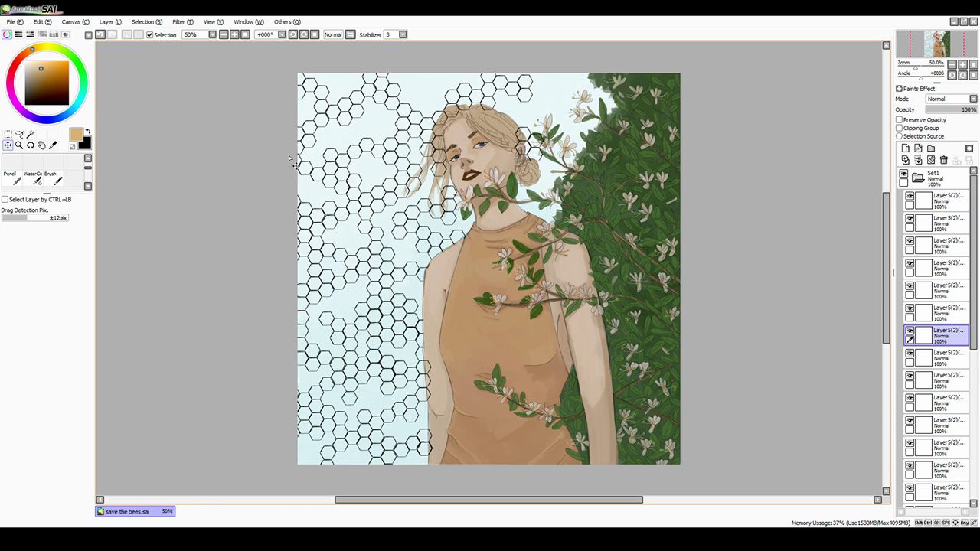
Step: Fill the canvas's bottom-left corner with hexagons and add more beneath the top arc
left_click(303, 456, "ctrl")
left_click(307, 458, "ctrl")
left_click(309, 462, "ctrl")
scroll(941, 287, "down", 3)
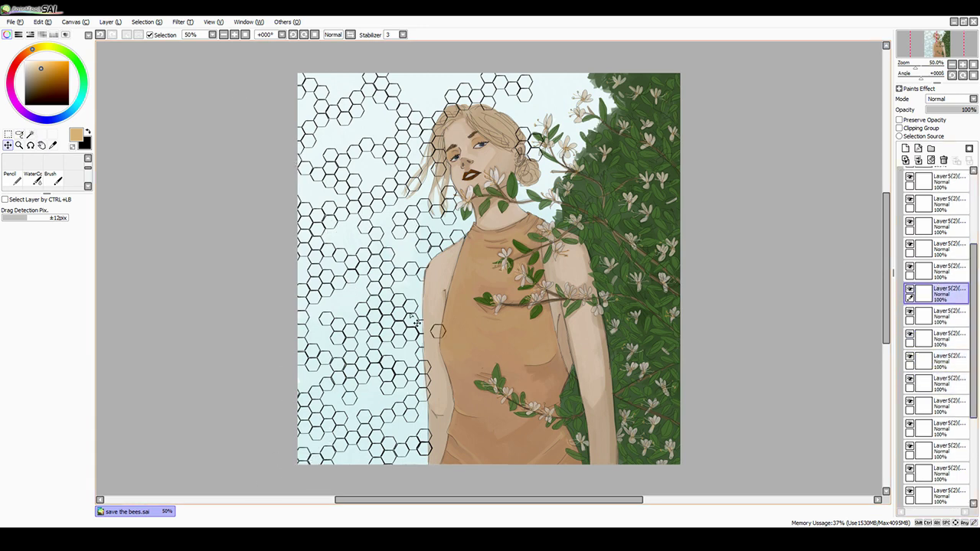
left_click(345, 135, "ctrl")
left_click(349, 138, "ctrl")
scroll(943, 285, "down", 3)
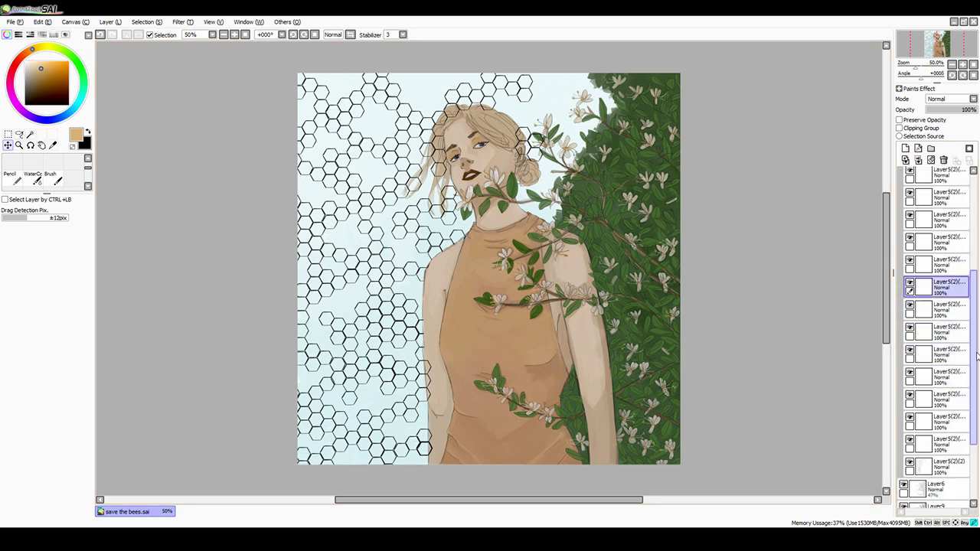
Step: Fill the remaining gaps in the upper honeycomb and place hexagons above the hair and around the chin and neck
left_click(964, 285)
left_click(378, 133, "ctrl")
left_click(379, 134, "ctrl")
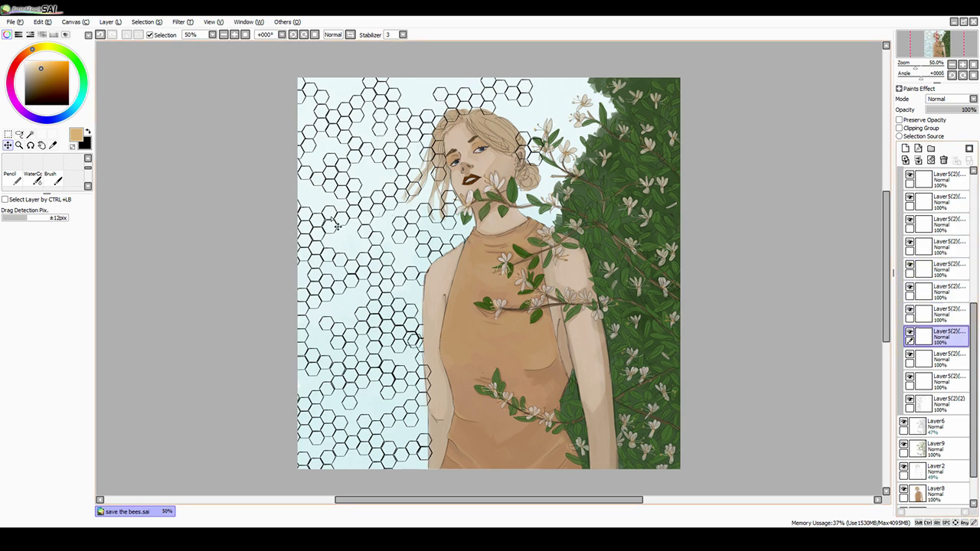
left_click(379, 142, "ctrl")
left_click(533, 215, "ctrl")
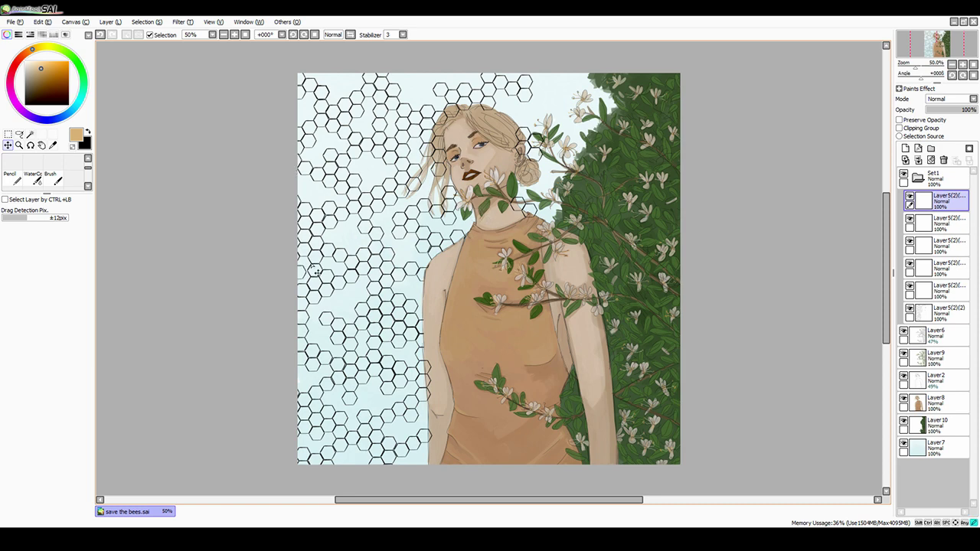
left_click(400, 285, "ctrl")
left_click(375, 234, "ctrl")
left_click(381, 353, "ctrl")
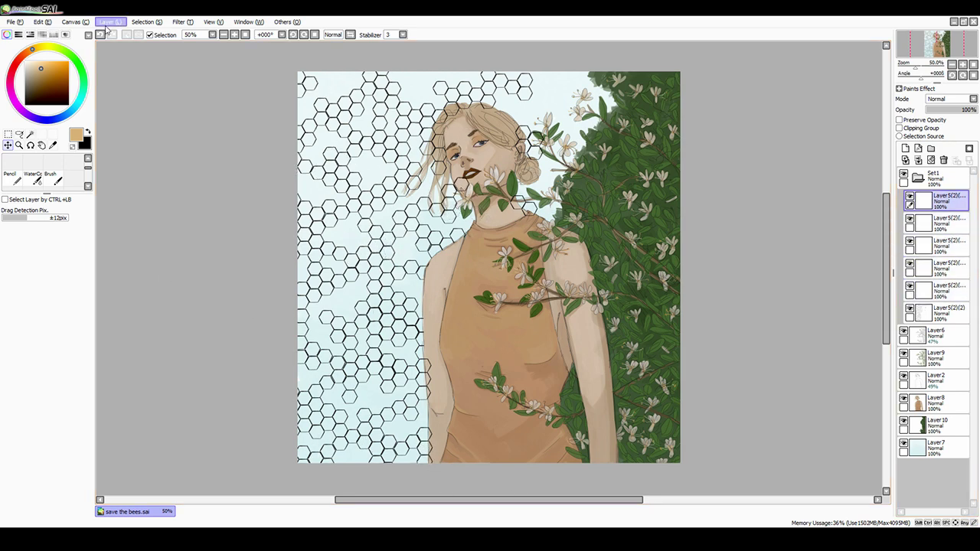
Step: Create a new layer beneath the Set1 folder and choose a golden-orange paint colour
left_click_drag(938, 200, 934, 177)
key("ctrl+shift+n")
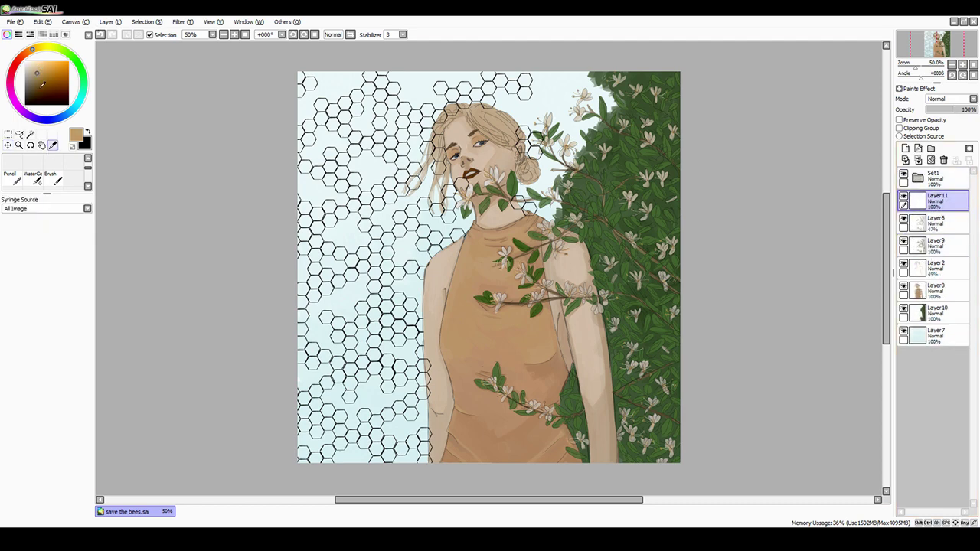
left_click(11, 176)
left_click(944, 159)
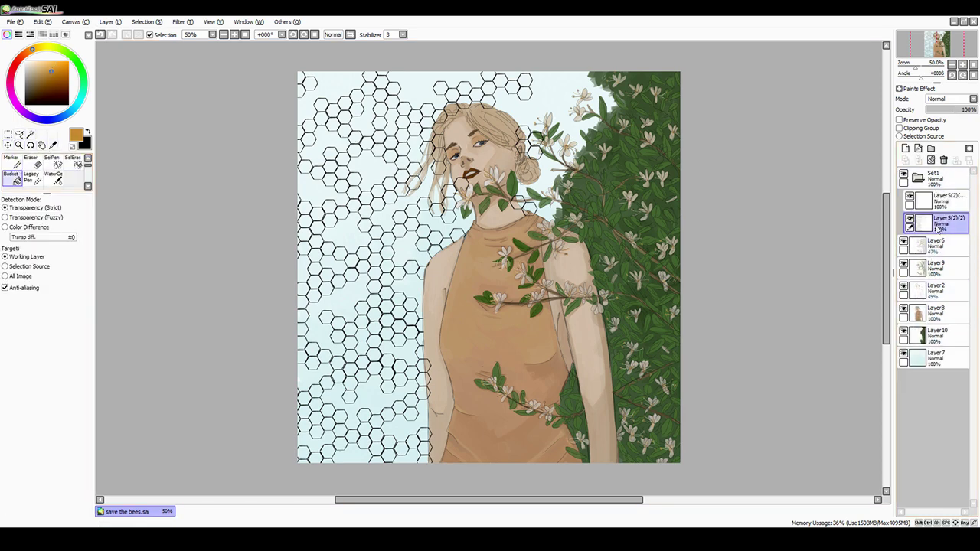
key("ctrl+z")
Step: Erase the hexagon outlines overlapping the hair and face with a size 7 eraser, and merge the two honeycomb layers
left_click(30, 163)
key("ctrl+plus")
left_click(43, 314)
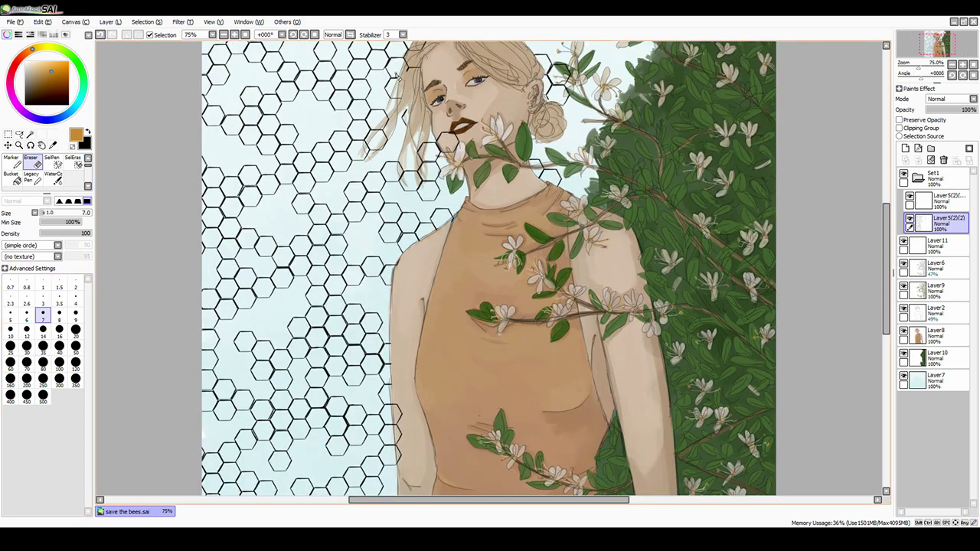
left_click_drag(396, 76, 418, 155)
key("Up")
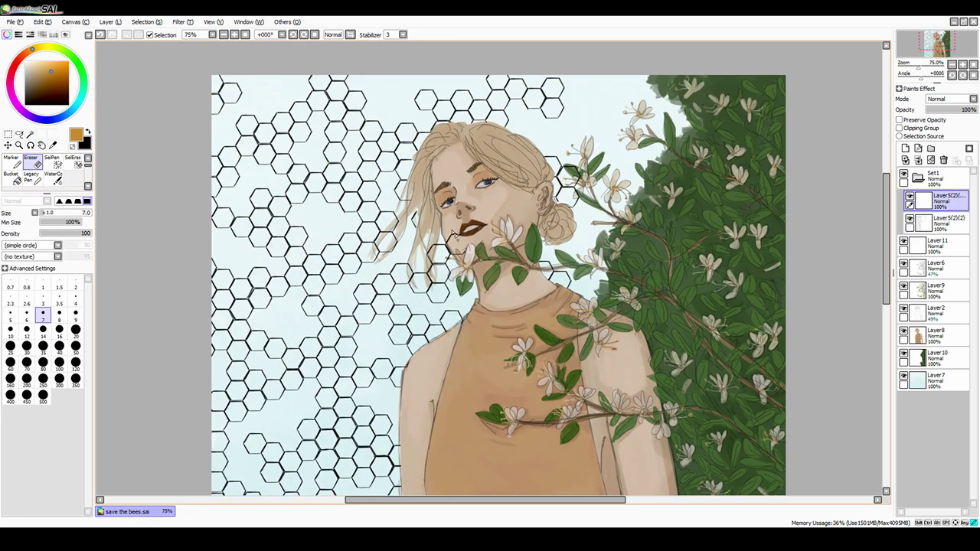
key("ctrl+e")
Step: Erase the hexagon outlines that overlap the woman's arm, hair strands, bun and neck
scroll(109, 160, "down", 2)
scroll(402, 245, "down", 4)
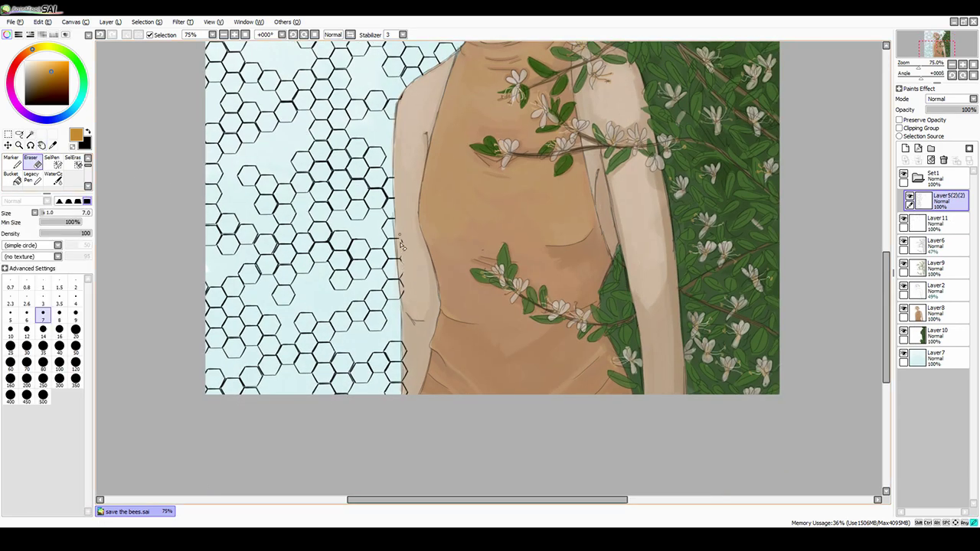
scroll(472, 245, "up", 3)
key("ctrl+plus")
key("ctrl+minus")
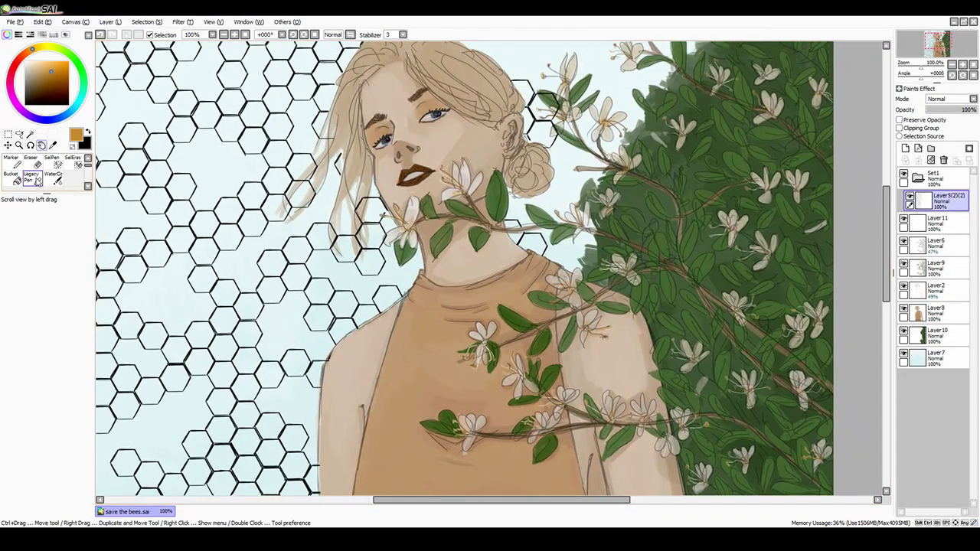
key("ctrl+plus")
left_click(234, 38)
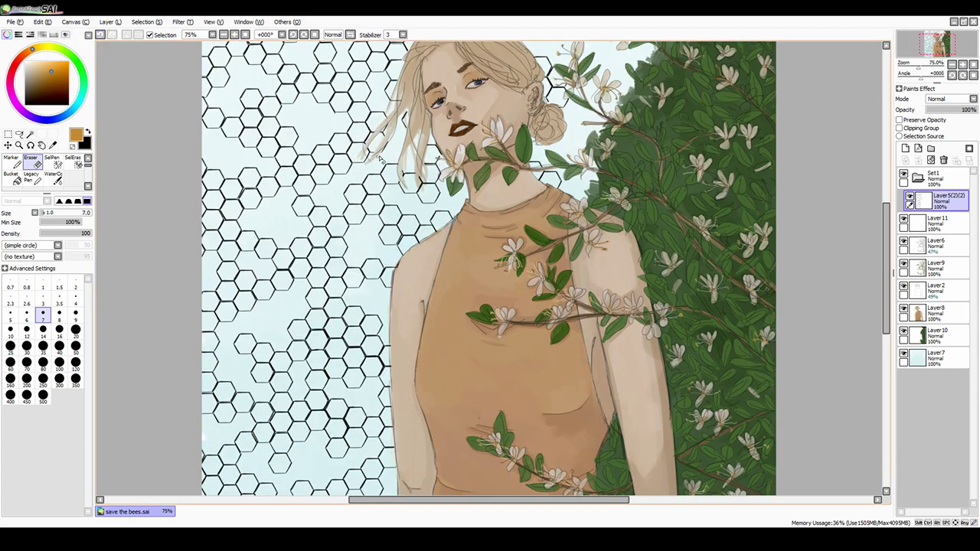
scroll(376, 161, "down", 1)
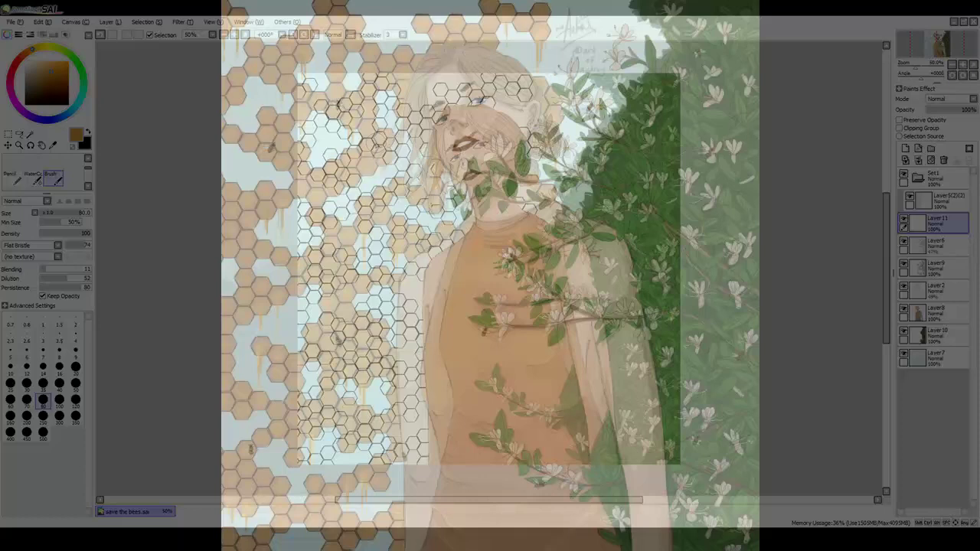